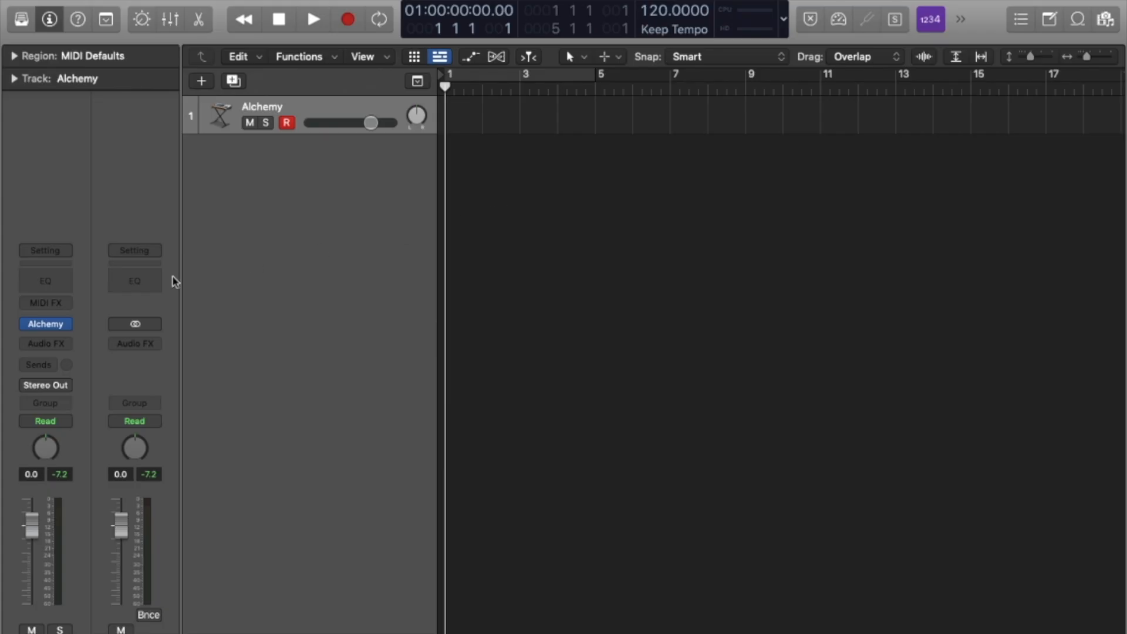
# Open the Alchemy instrument window from its channel strip slot and show the File preset menu.
pyautogui.moveTo(44, 326)
pyautogui.click(46, 324)
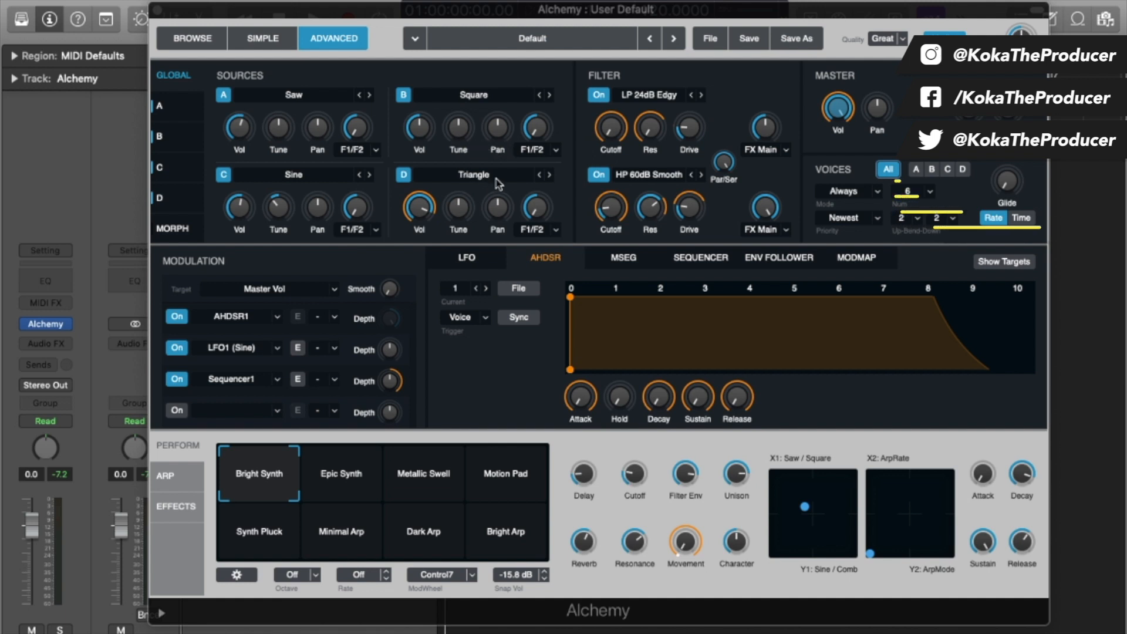
pyautogui.click(711, 41)
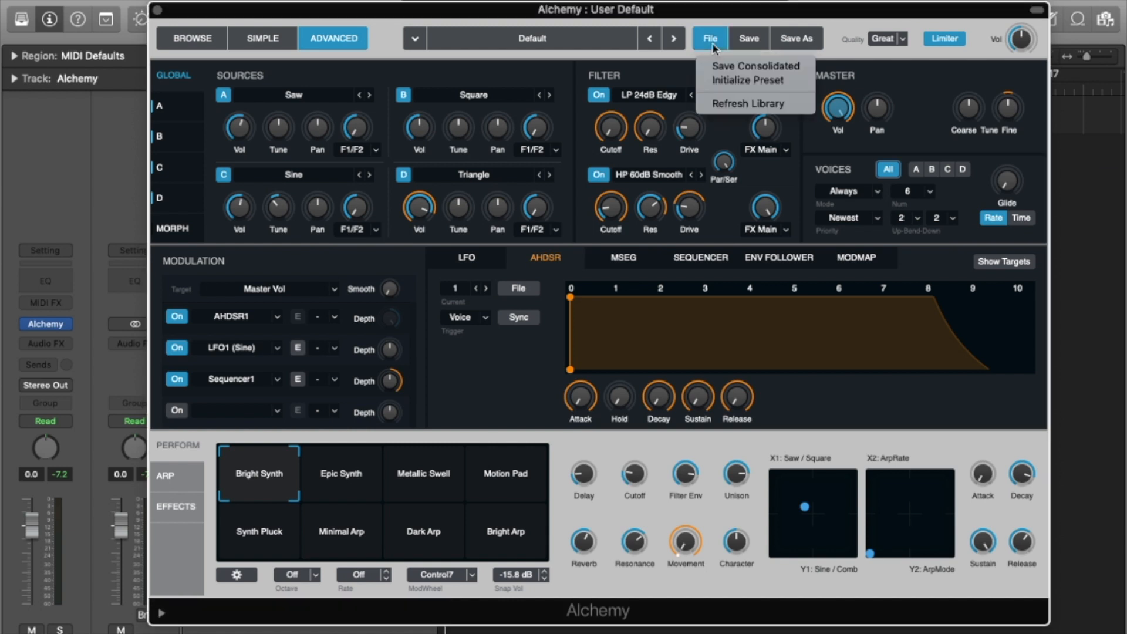
# Initialize the preset, then import Guilt Trip Sub808.wav from the Desktop into source A in Sampler mode.
pyautogui.click(738, 83)
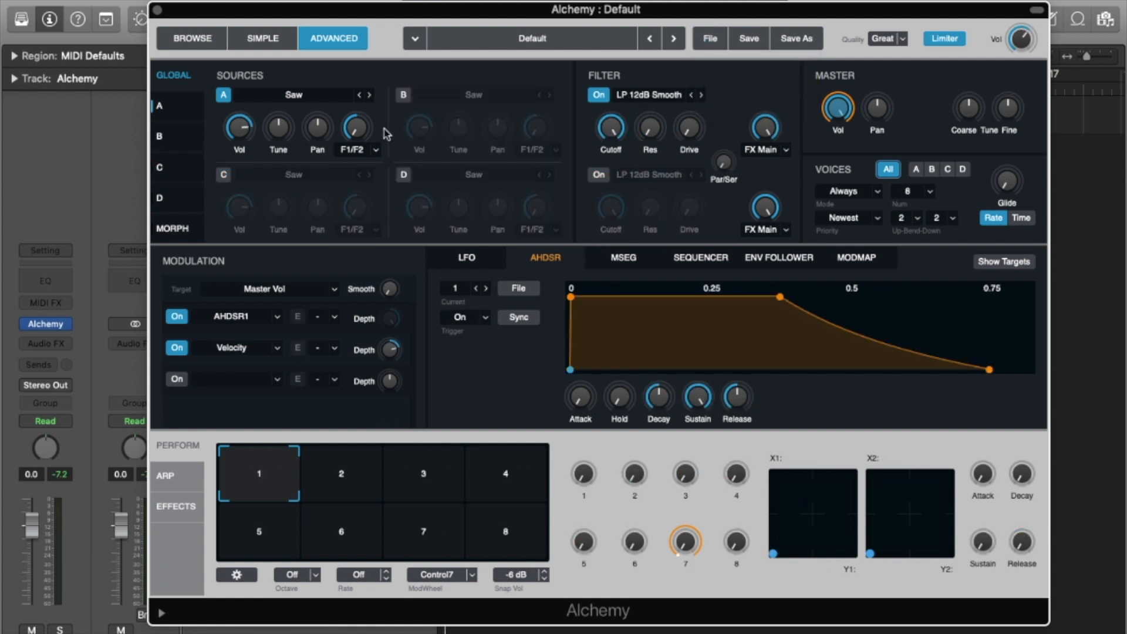
pyautogui.click(297, 97)
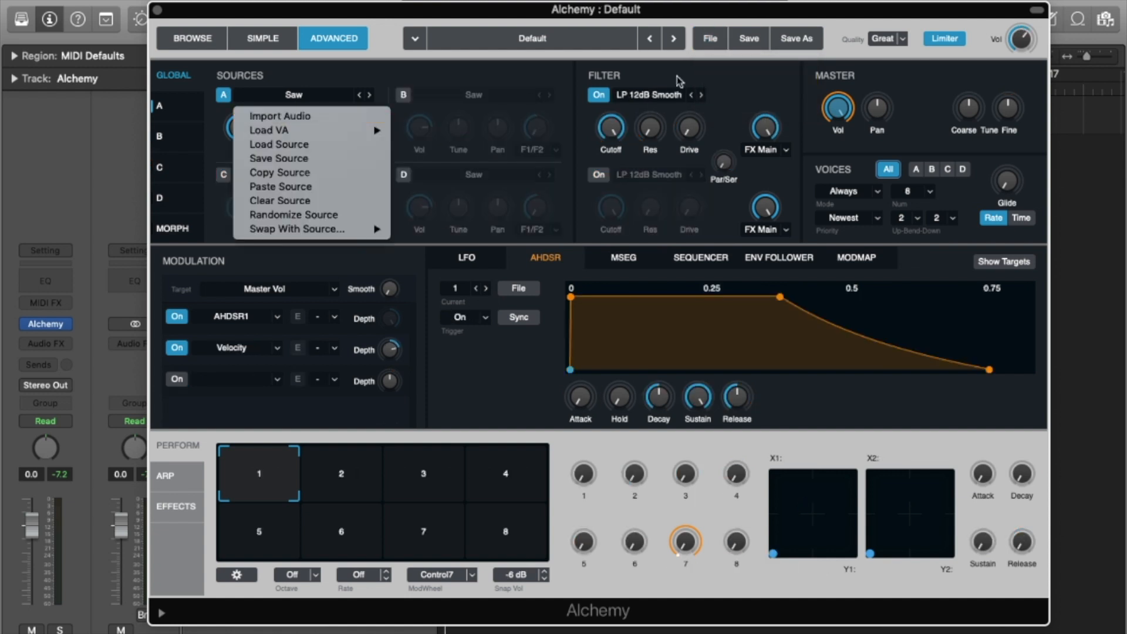
pyautogui.click(333, 120)
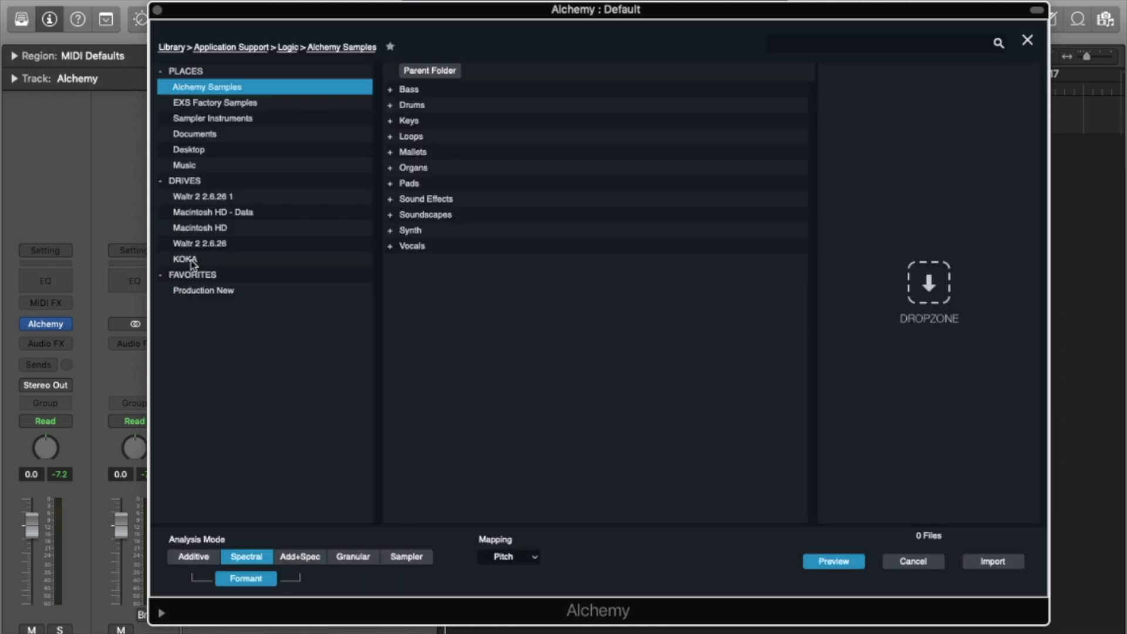
pyautogui.click(198, 151)
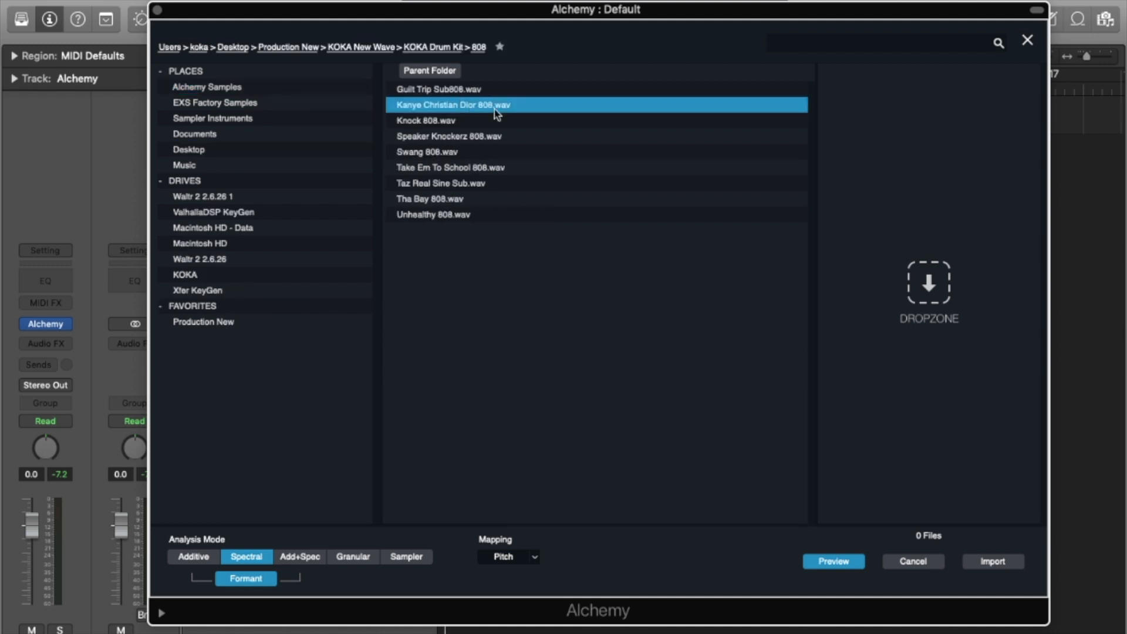
pyautogui.click(435, 93)
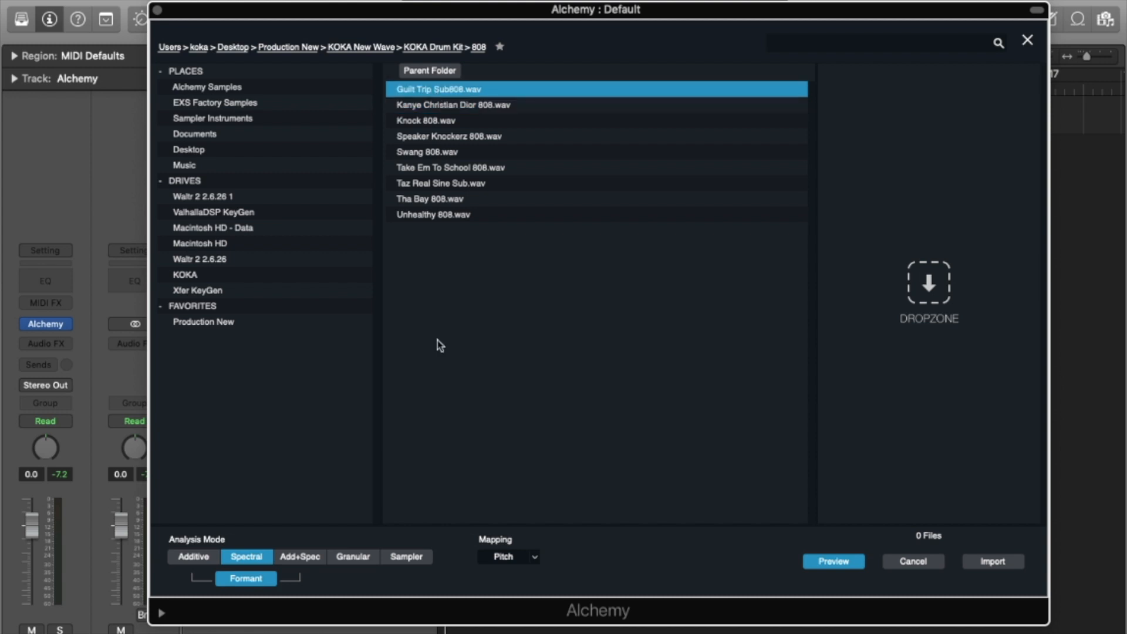
pyautogui.click(406, 556)
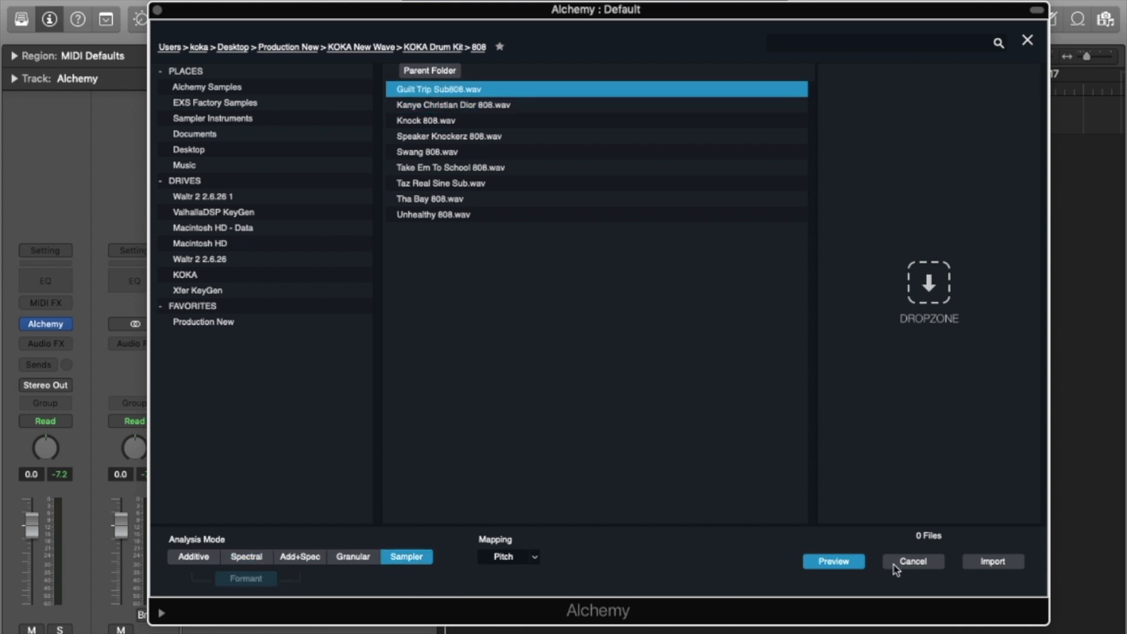
pyautogui.click(993, 562)
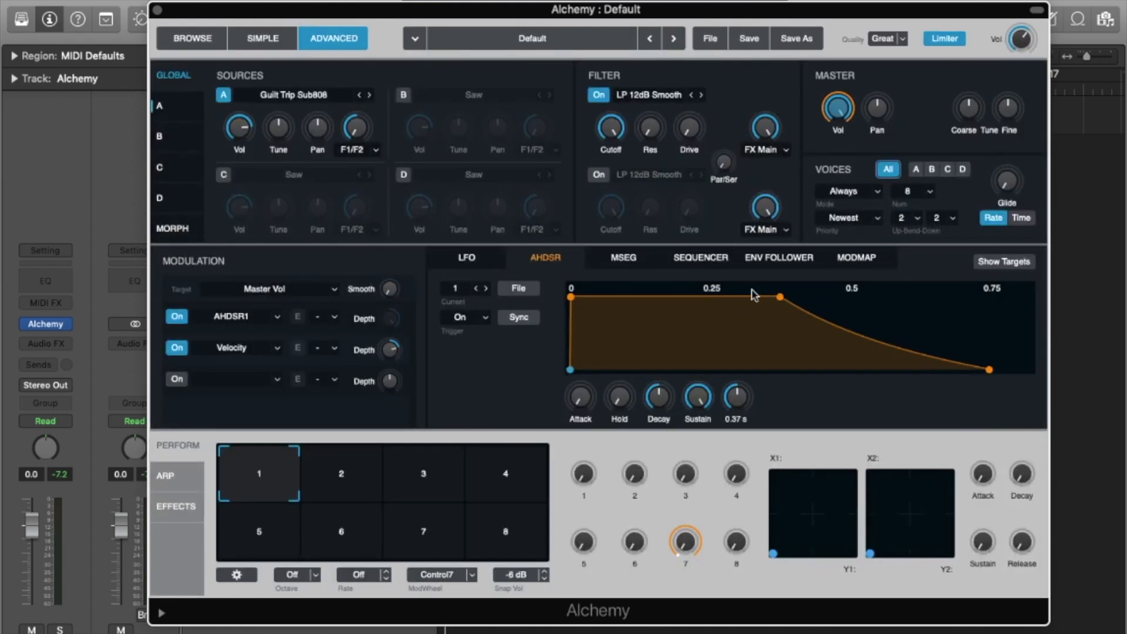
# Audition the 808 sample with a couple of notes on the Musical Typing keyboard.
pyautogui.press('super+k')
pyautogui.press('s')
pyautogui.press('d')
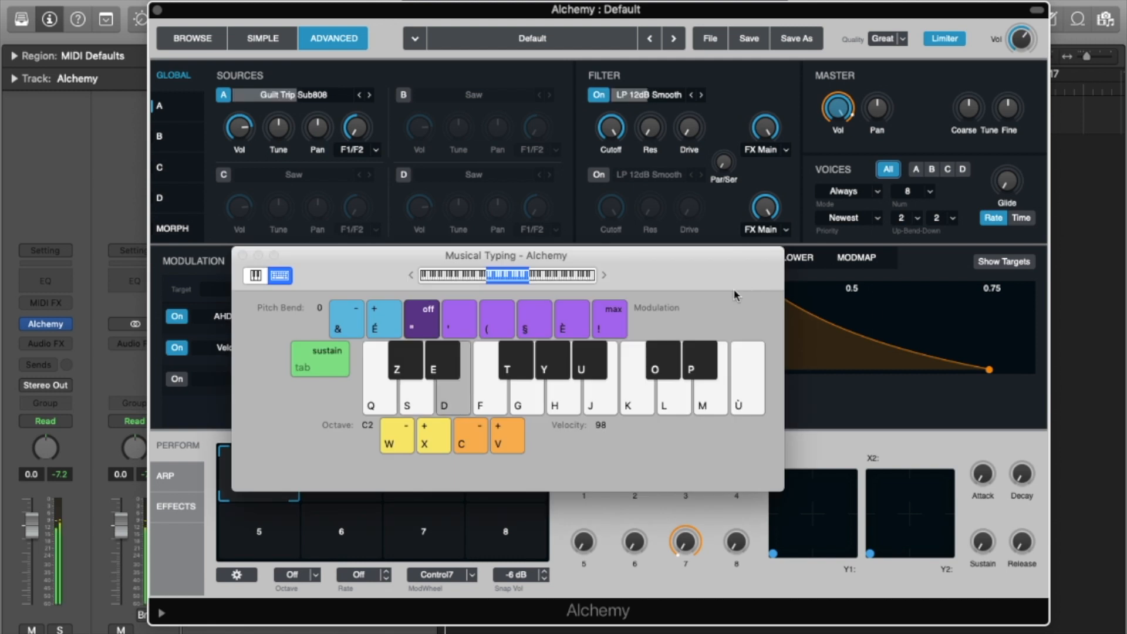
pyautogui.click(242, 256)
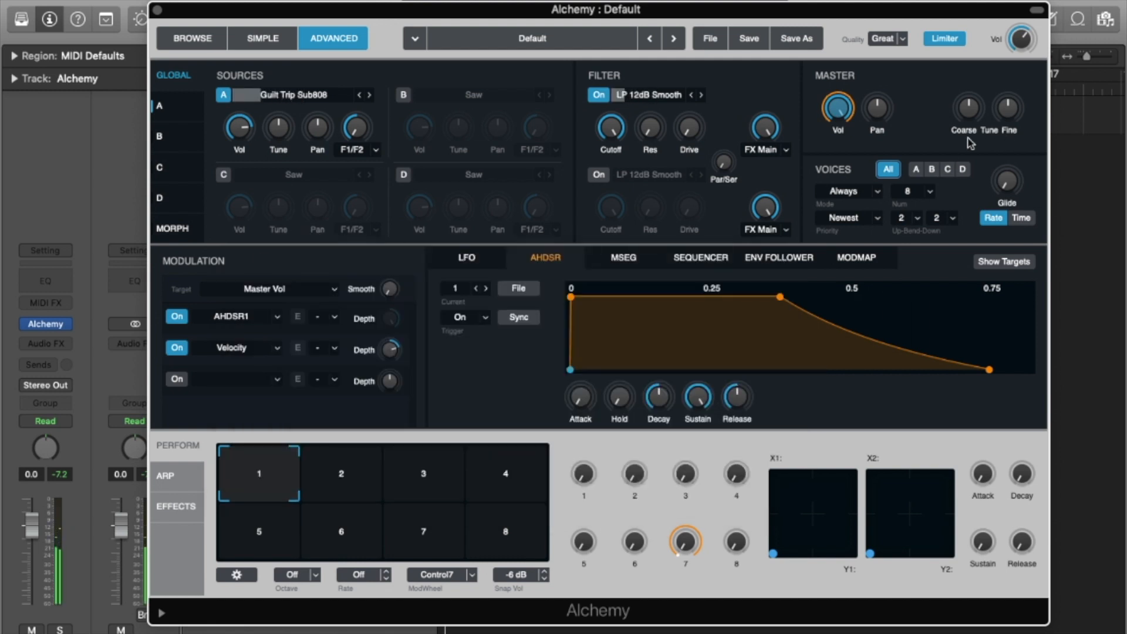
# Set Alchemy's voice mode to Legato with a single voice.
pyautogui.click(851, 191)
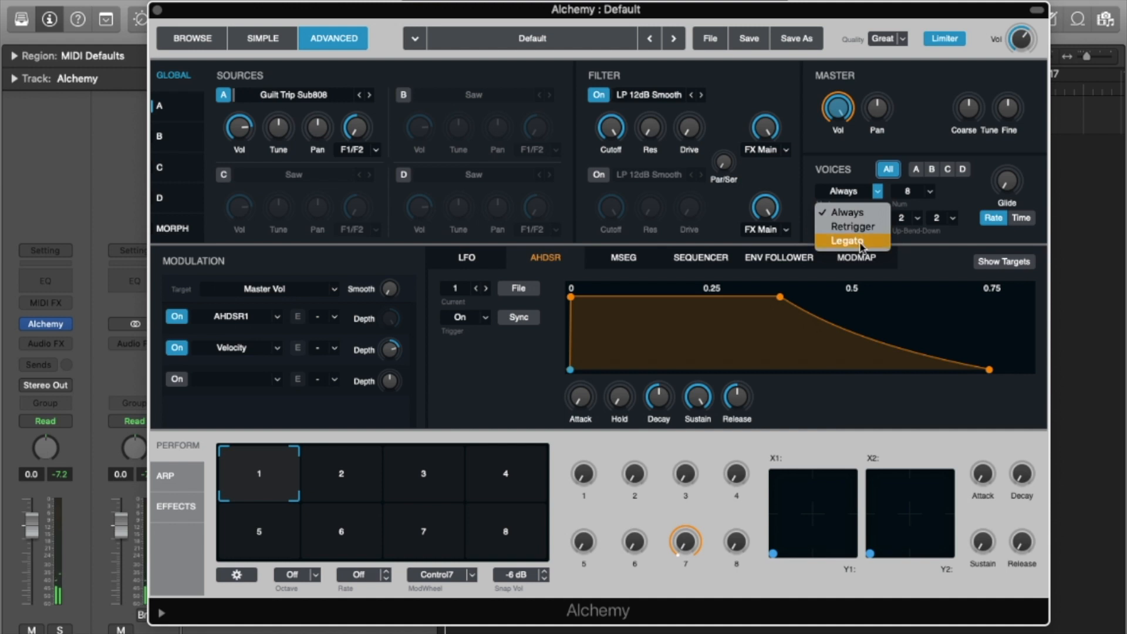
pyautogui.click(860, 247)
pyautogui.click(924, 193)
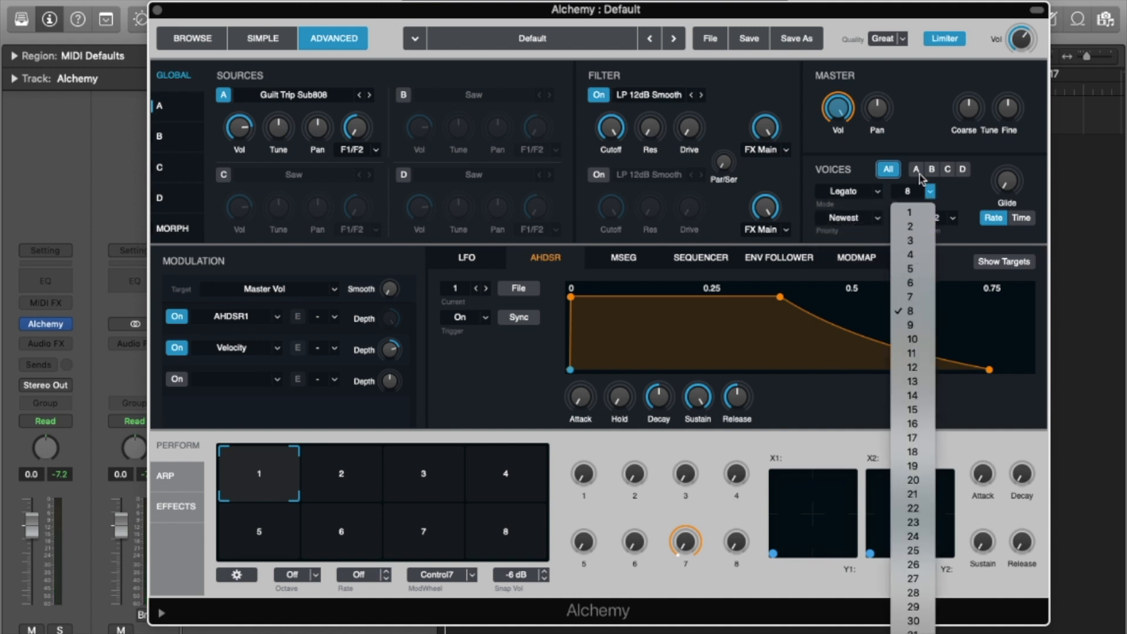
pyautogui.click(917, 219)
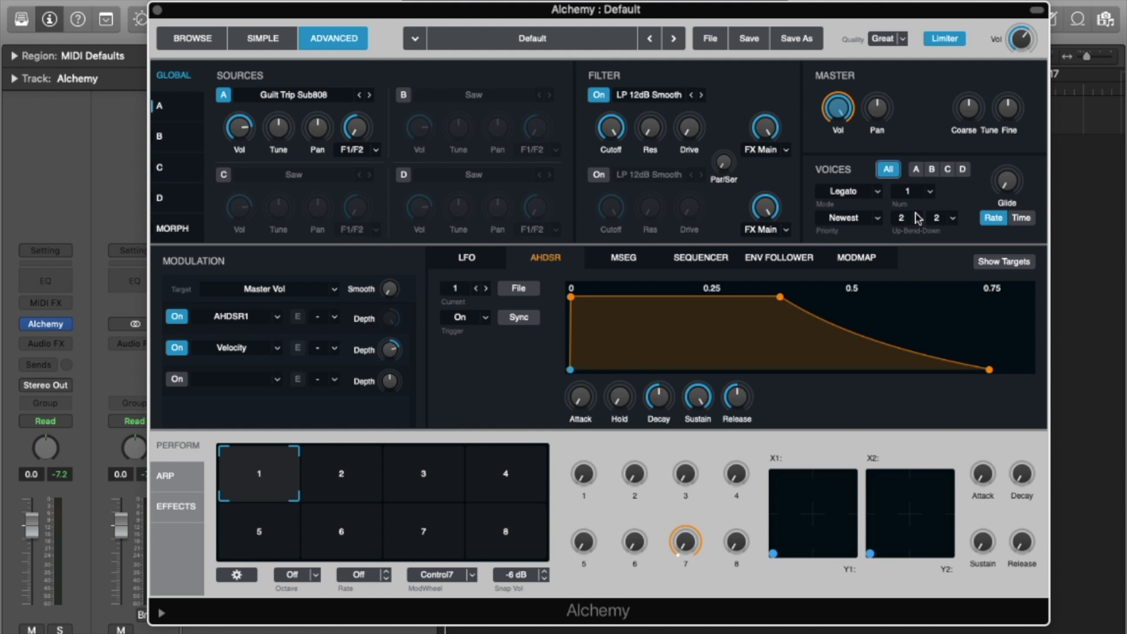
# Raise the glide and switch it to Time mode at about 68 ms.
pyautogui.moveTo(1011, 197)
pyautogui.moveTo(1009, 196); pyautogui.dragTo(1005, 160)
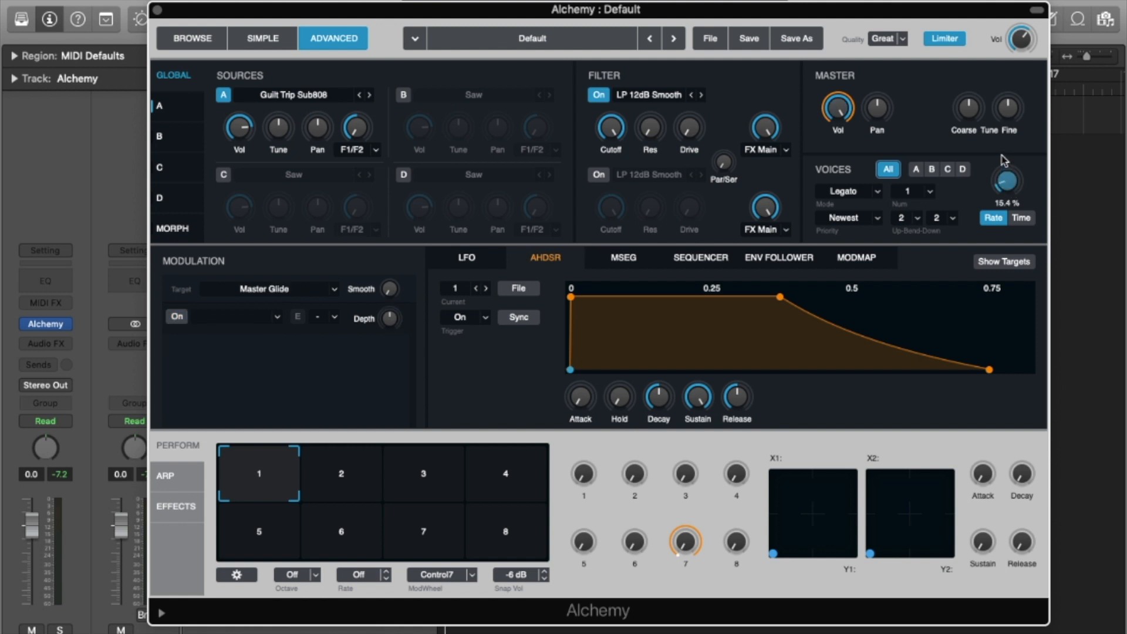
pyautogui.click(1021, 219)
pyautogui.moveTo(1010, 194); pyautogui.dragTo(1022, 219)
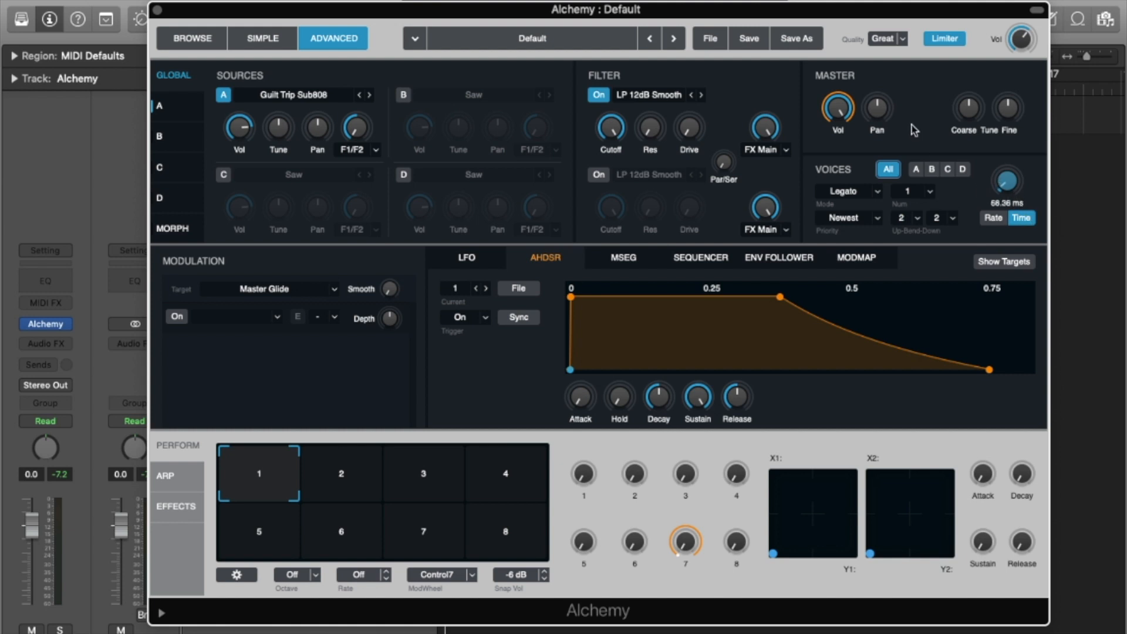
# Play notes across octaves on Musical Typing to hear the legato glide.
pyautogui.press('super+k')
pyautogui.press('x')
pyautogui.press('q')
pyautogui.press('h')
pyautogui.press('q')
pyautogui.press('h')
pyautogui.press('q')
pyautogui.press('w')
pyautogui.press('q')
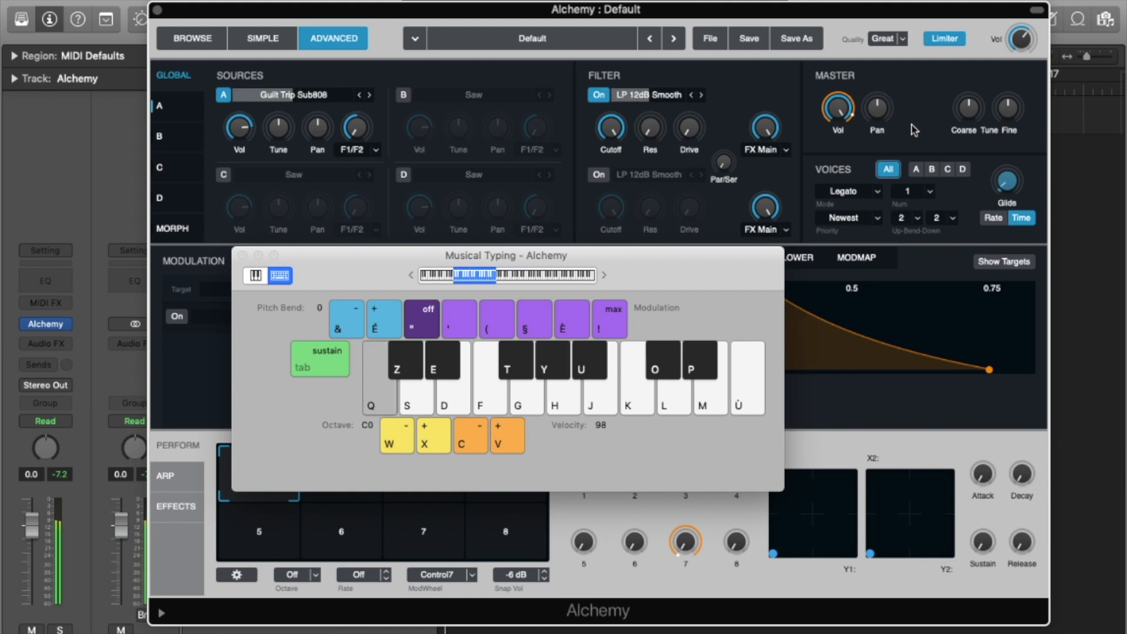
pyautogui.press('h')
pyautogui.press('q')
pyautogui.press('q')
pyautogui.press('k')
pyautogui.press('l')
pyautogui.press('q')
pyautogui.press('q')
pyautogui.press('q')
pyautogui.click(242, 255)
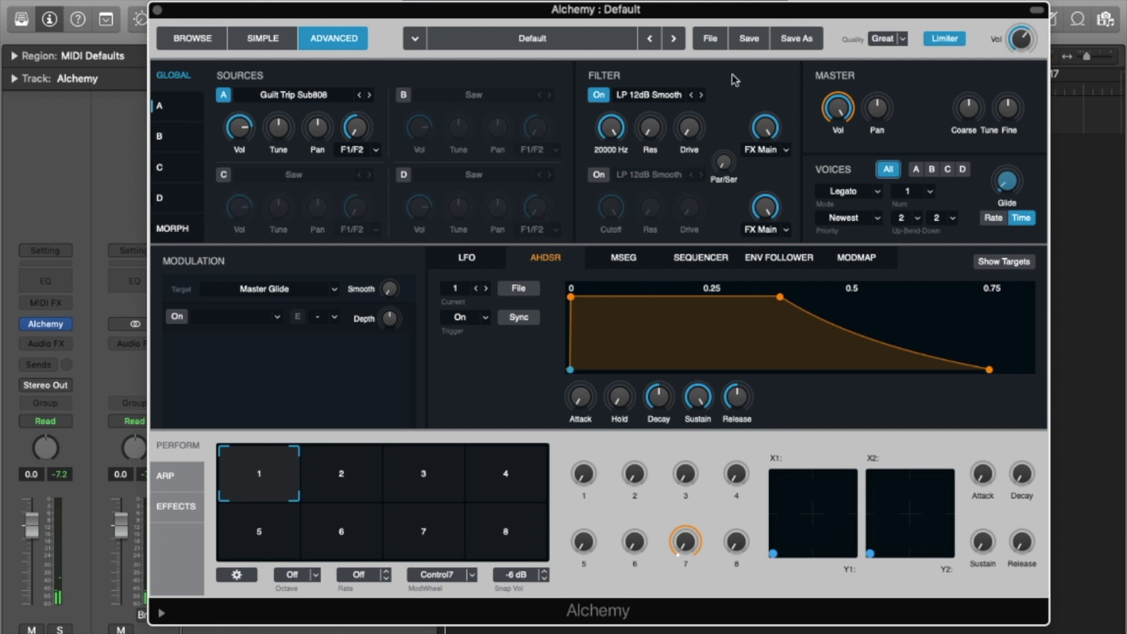
# Initialize Alchemy's preset, restoring the default Saw source with 8 voices.
pyautogui.click(710, 43)
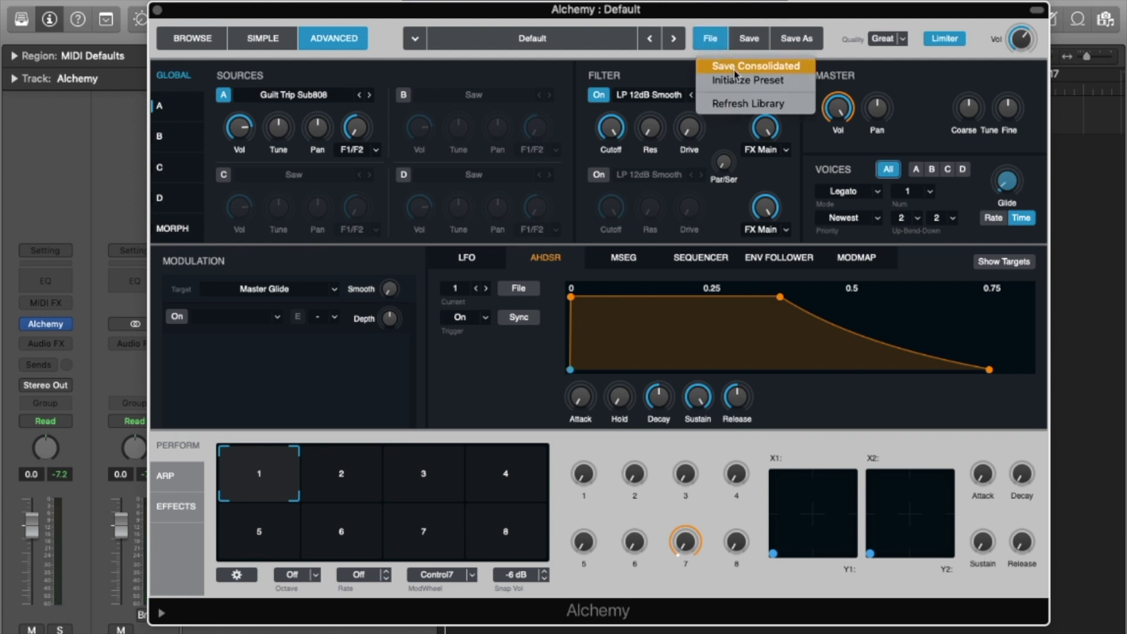
pyautogui.click(746, 81)
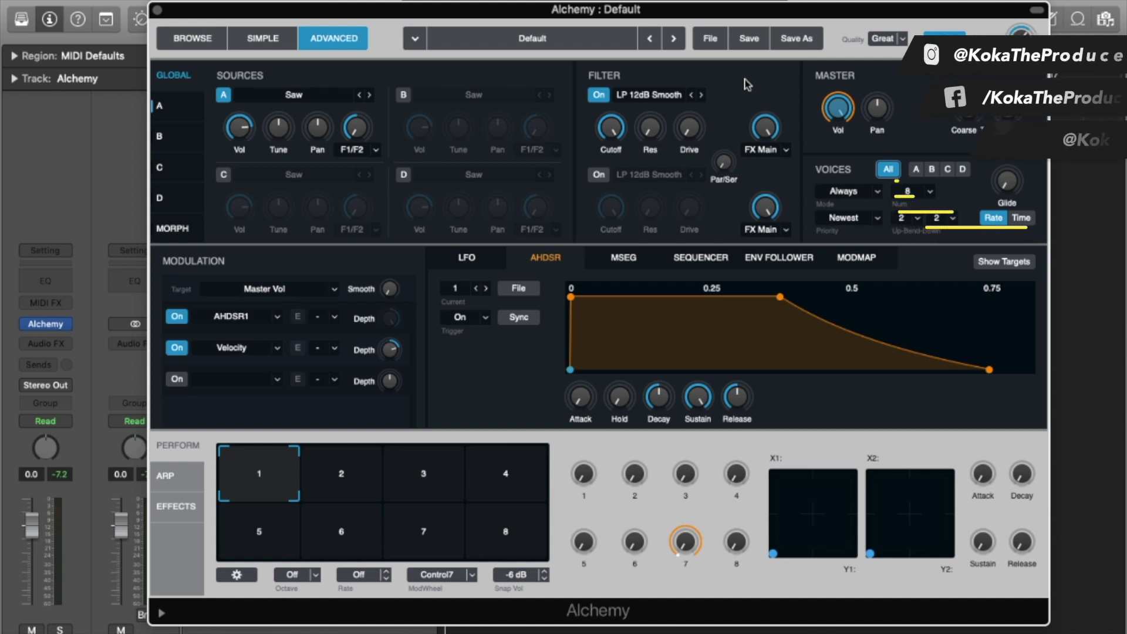
# Initialize Alchemy's preset again from the File menu.
pyautogui.click(711, 40)
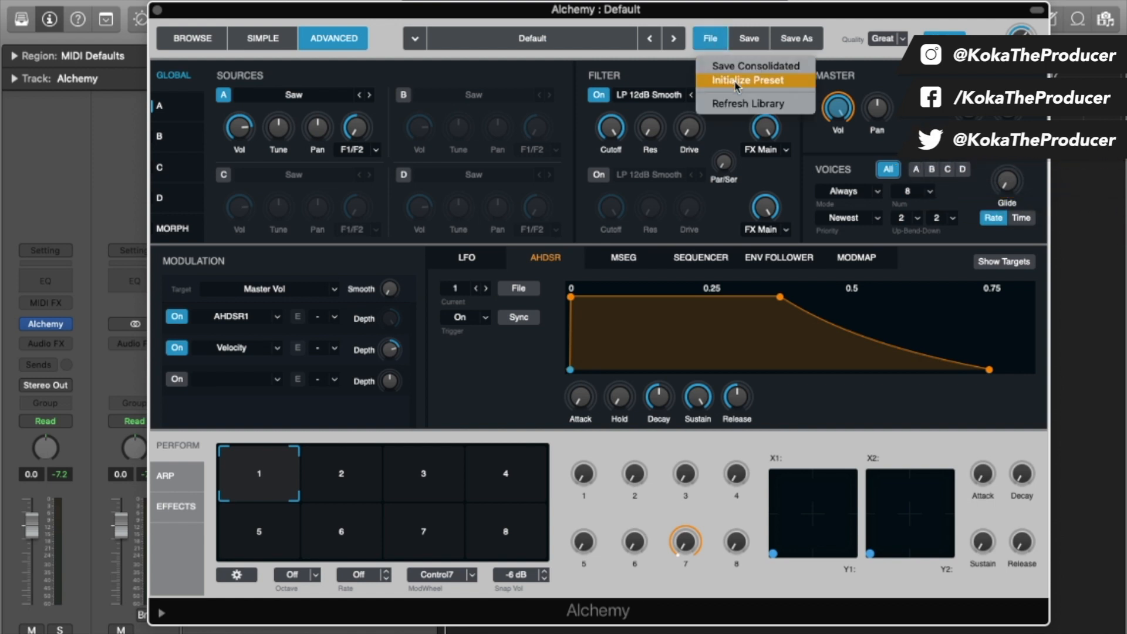
pyautogui.click(735, 85)
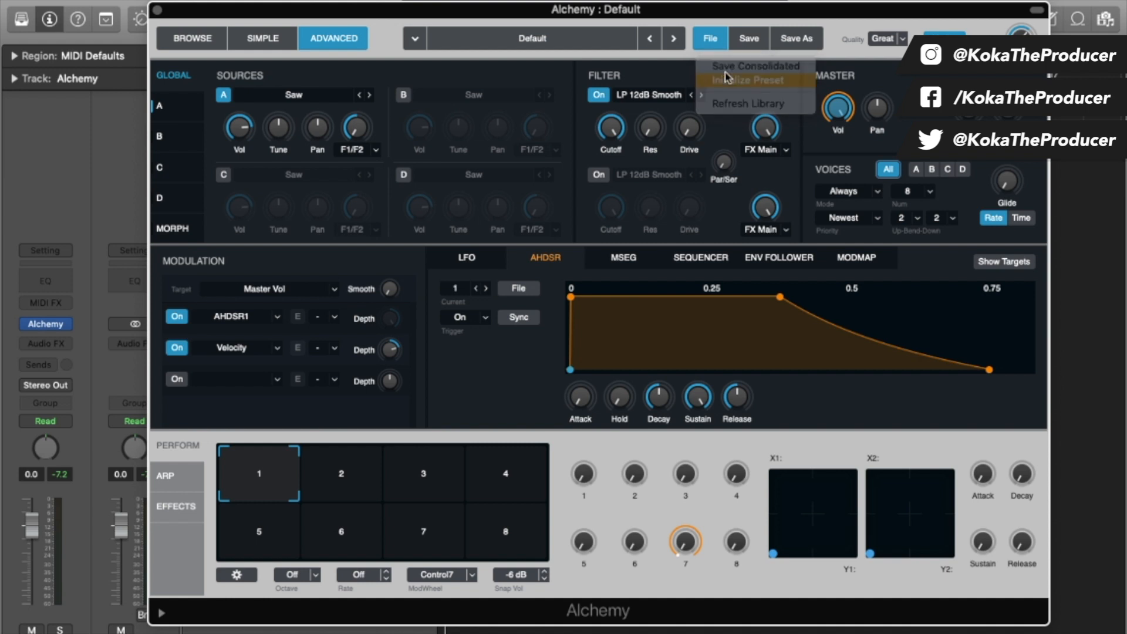
pyautogui.click(710, 39)
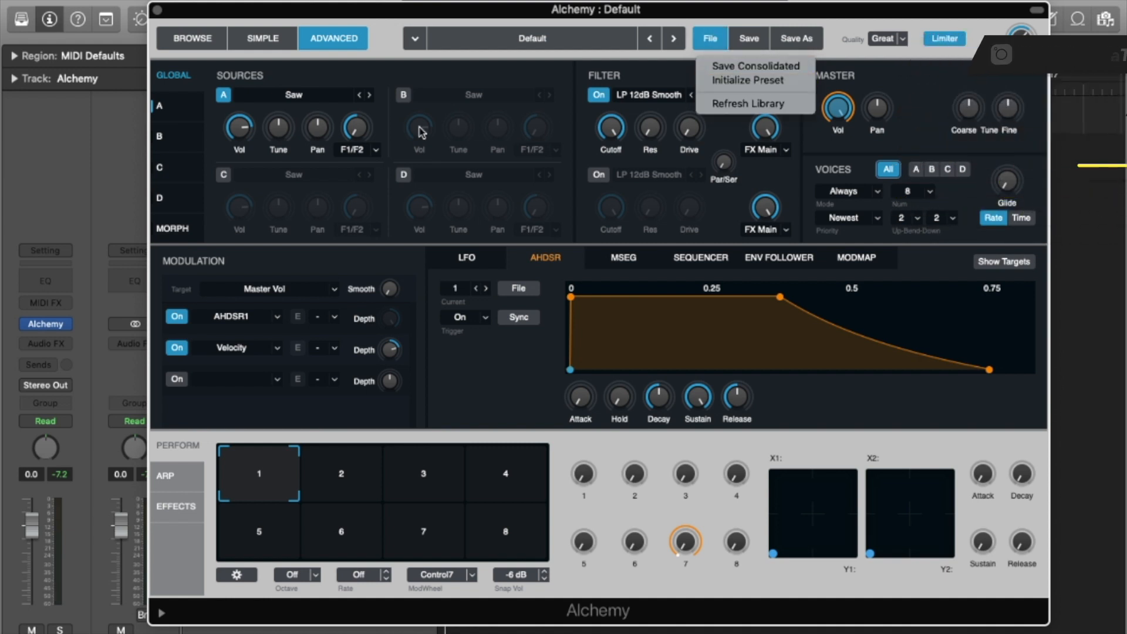
pyautogui.click(328, 94)
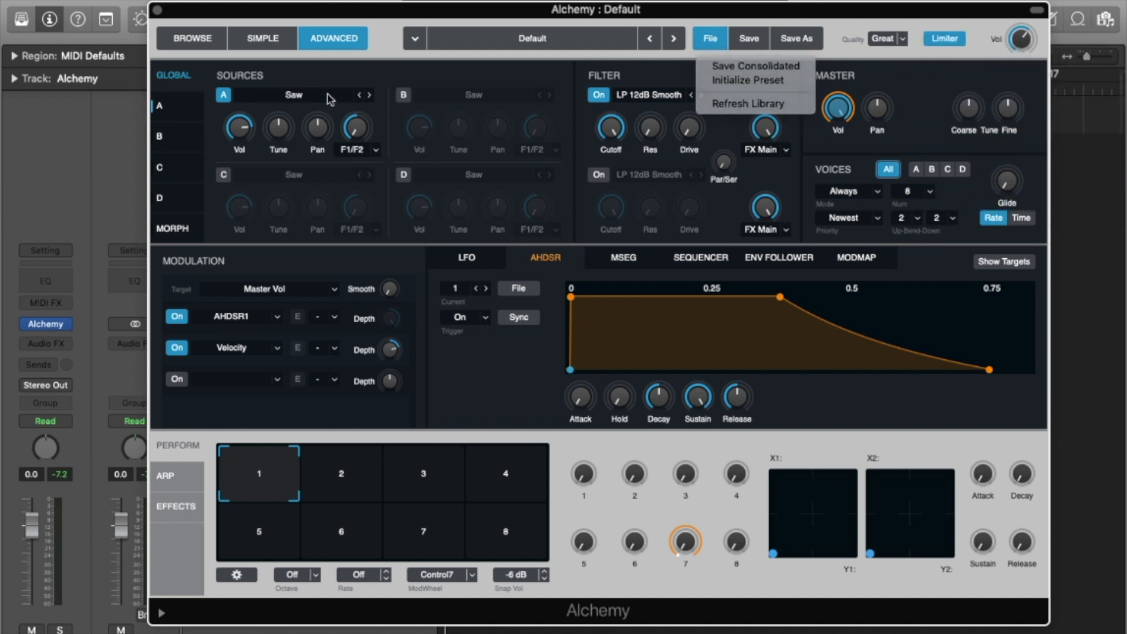
# Browse source A's Import Audio folders without importing, then switch to the preset browser.
pyautogui.click(295, 95)
pyautogui.click(300, 117)
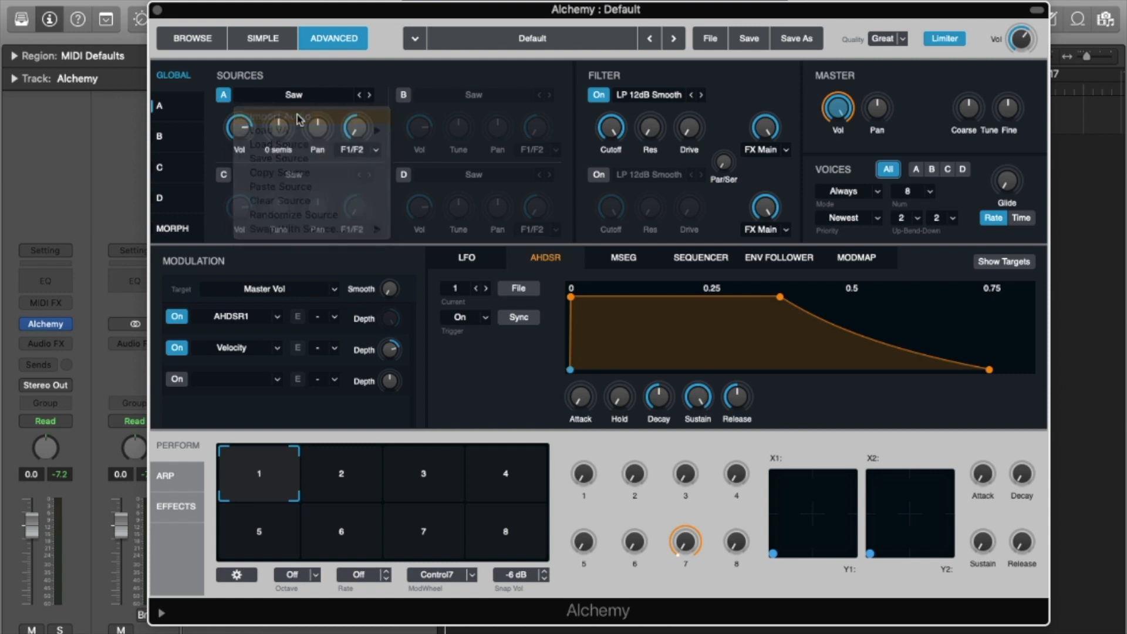
pyautogui.click(219, 322)
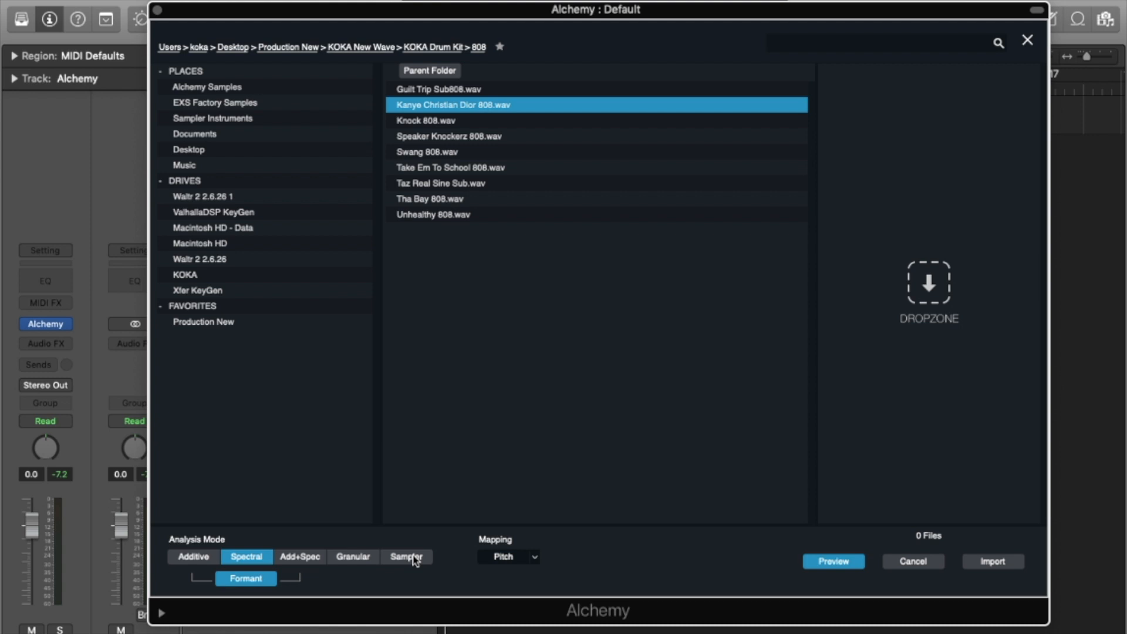
pyautogui.click(913, 562)
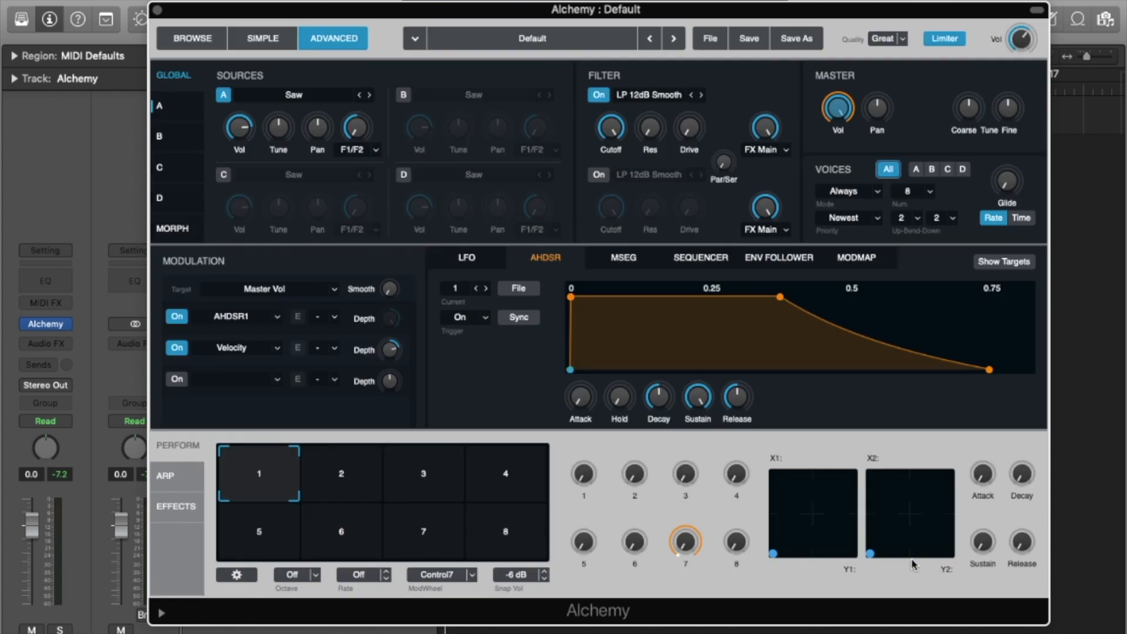
pyautogui.click(193, 38)
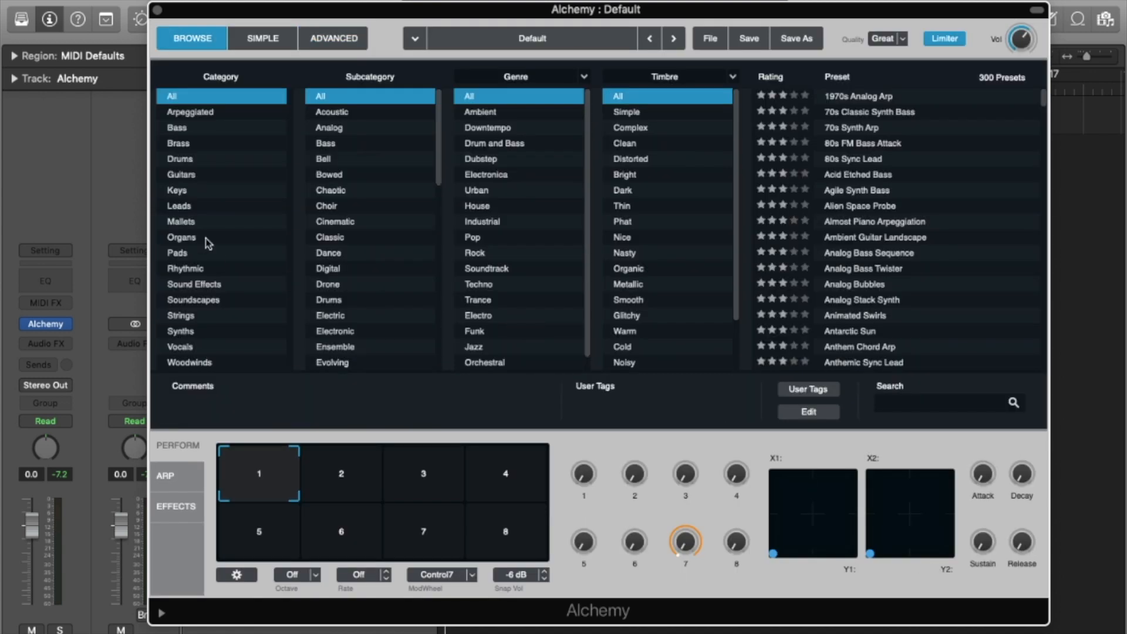
# Filter to Mallets, load Cutting Through Ice Caves, and audition it with chords on Musical Typing.
pyautogui.click(181, 222)
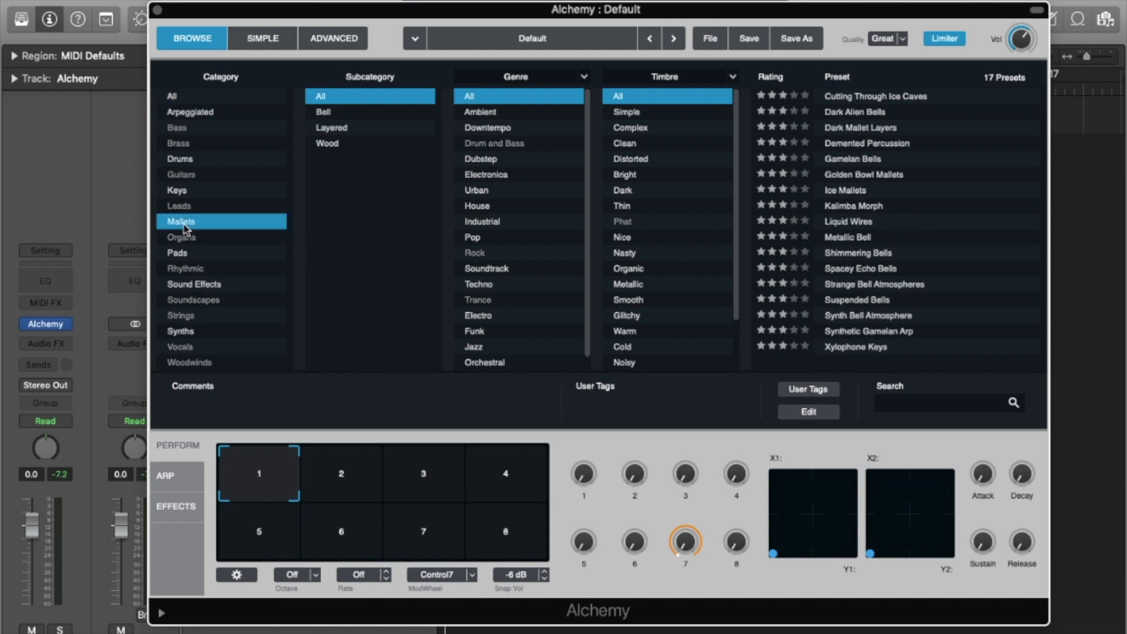
pyautogui.click(895, 98)
pyautogui.press('super+k')
pyautogui.press('h')
pyautogui.press('k')
pyautogui.press('m')
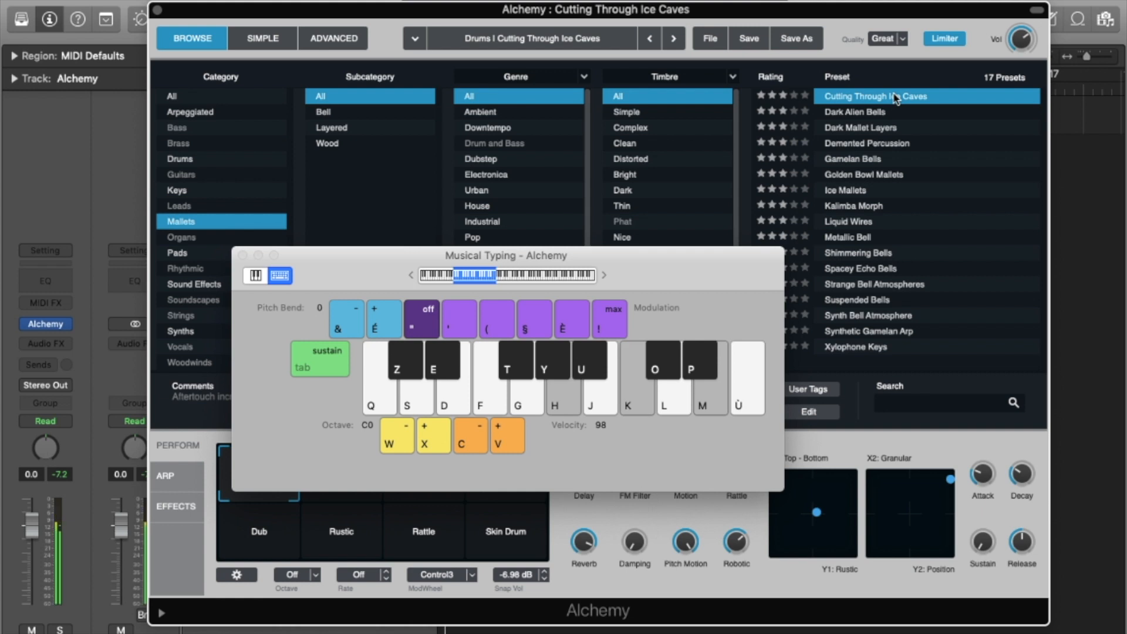
pyautogui.press('x')
pyautogui.press('k')
pyautogui.press('m')
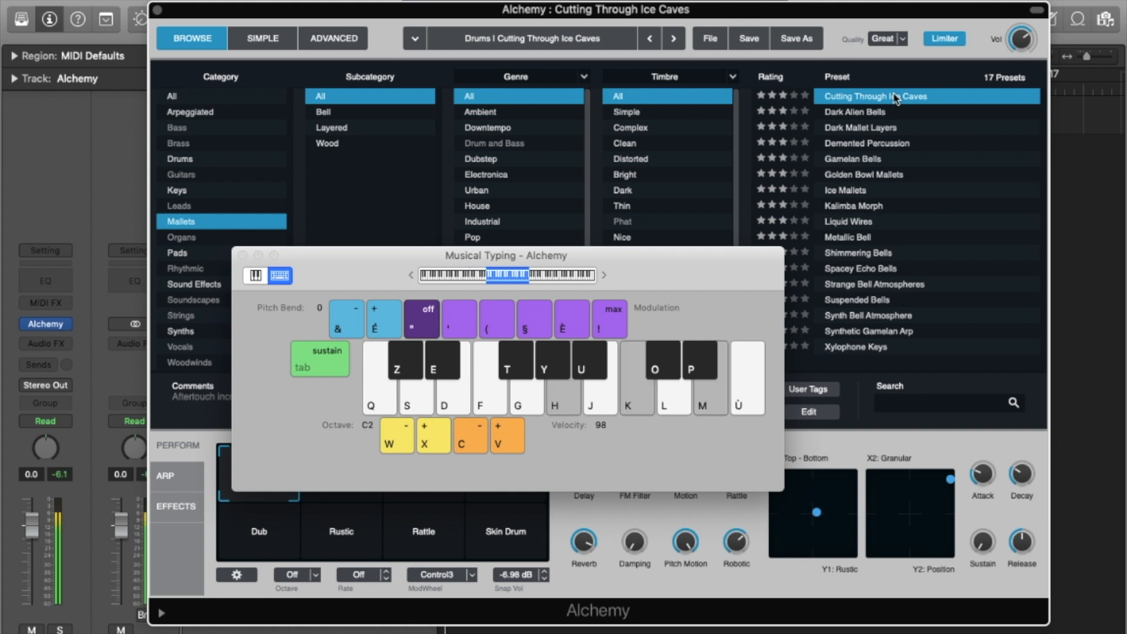
pyautogui.press('h')
pyautogui.press('k')
pyautogui.press('m')
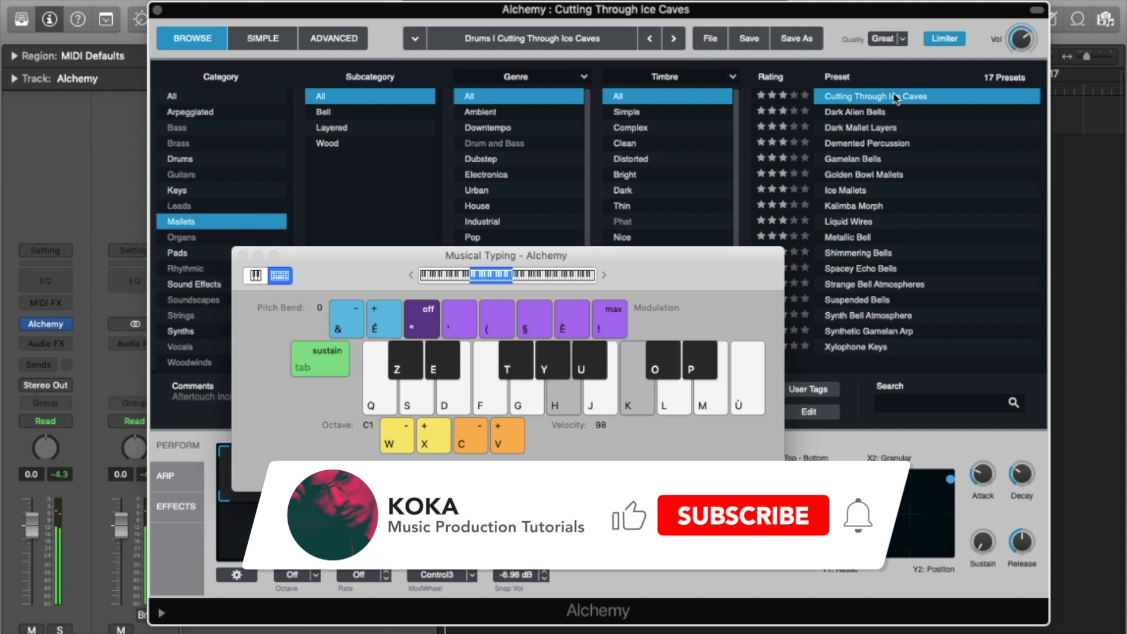
pyautogui.press('f')
pyautogui.press('k')
pyautogui.press('d')
pyautogui.press('j')
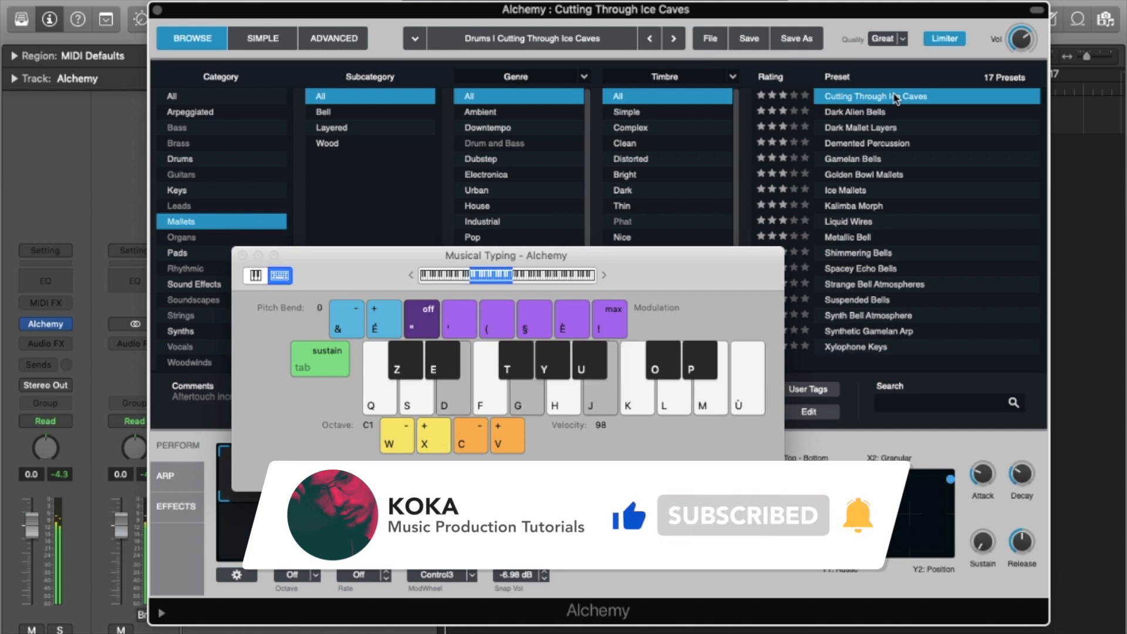
# Try Dark Alien Bells, Dark Mallet Layers and Gamelan Bells, ending on Shimmering Bells.
pyautogui.click(879, 111)
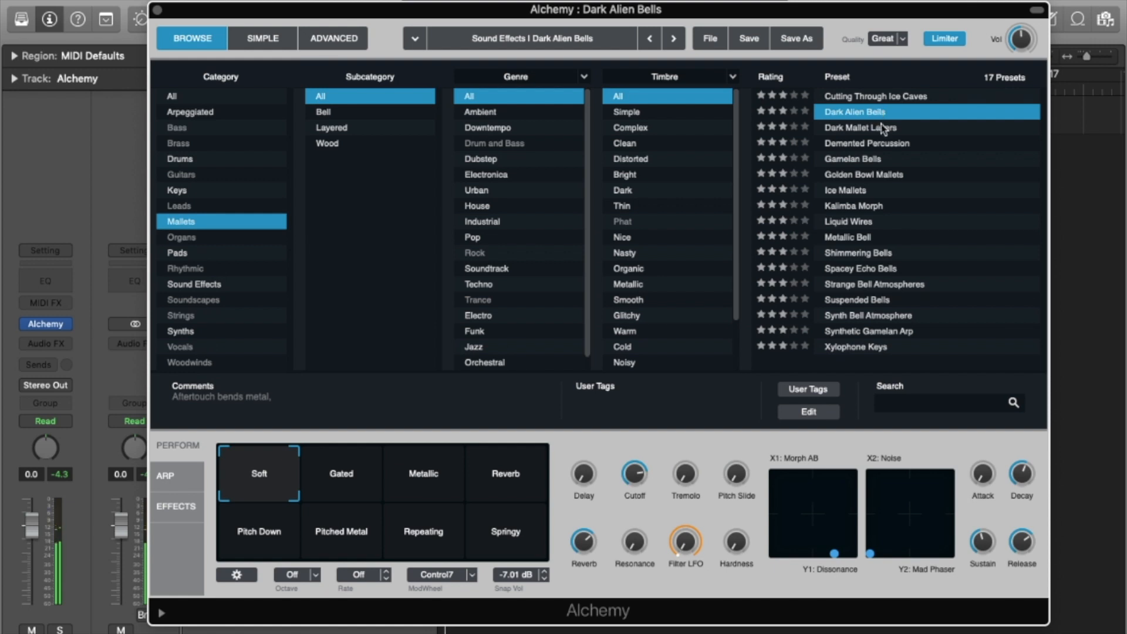
pyautogui.click(884, 129)
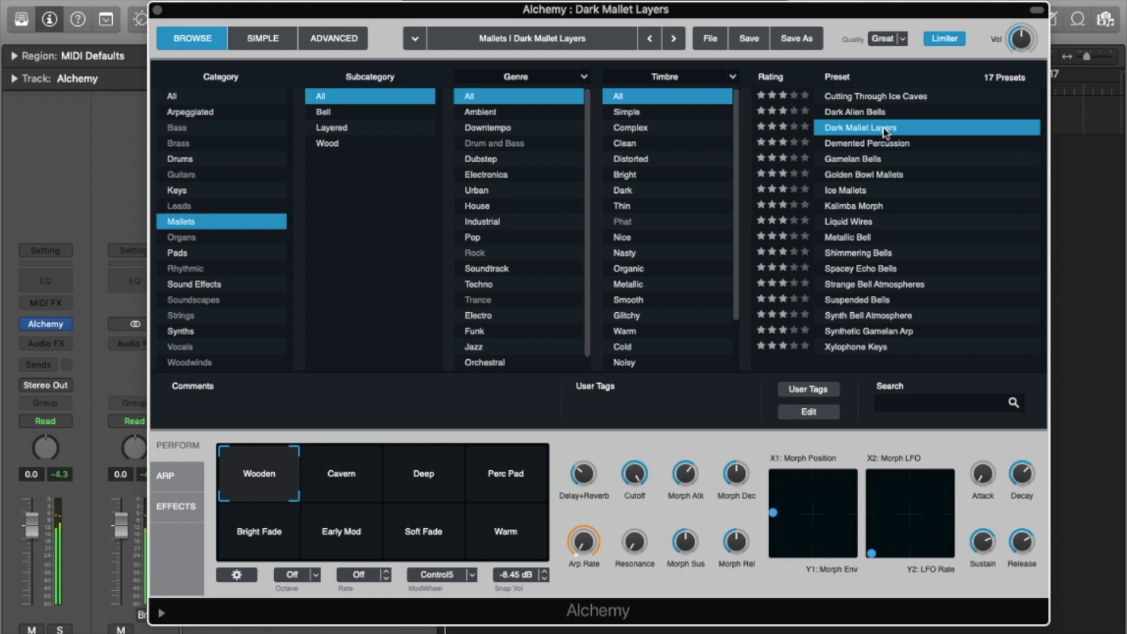
pyautogui.click(896, 159)
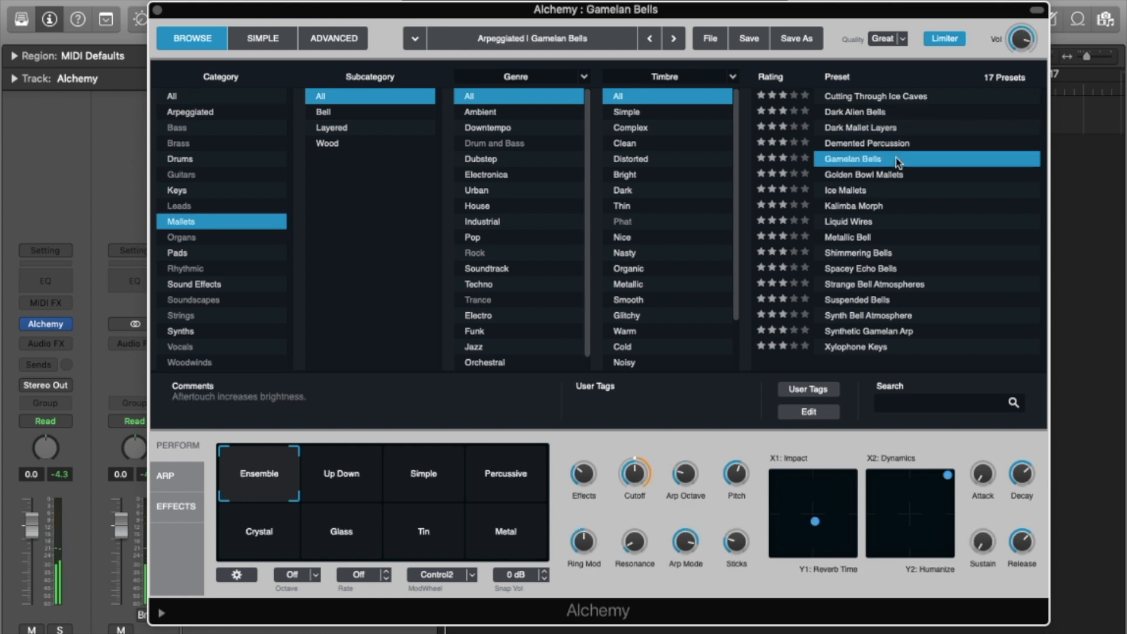
pyautogui.click(869, 257)
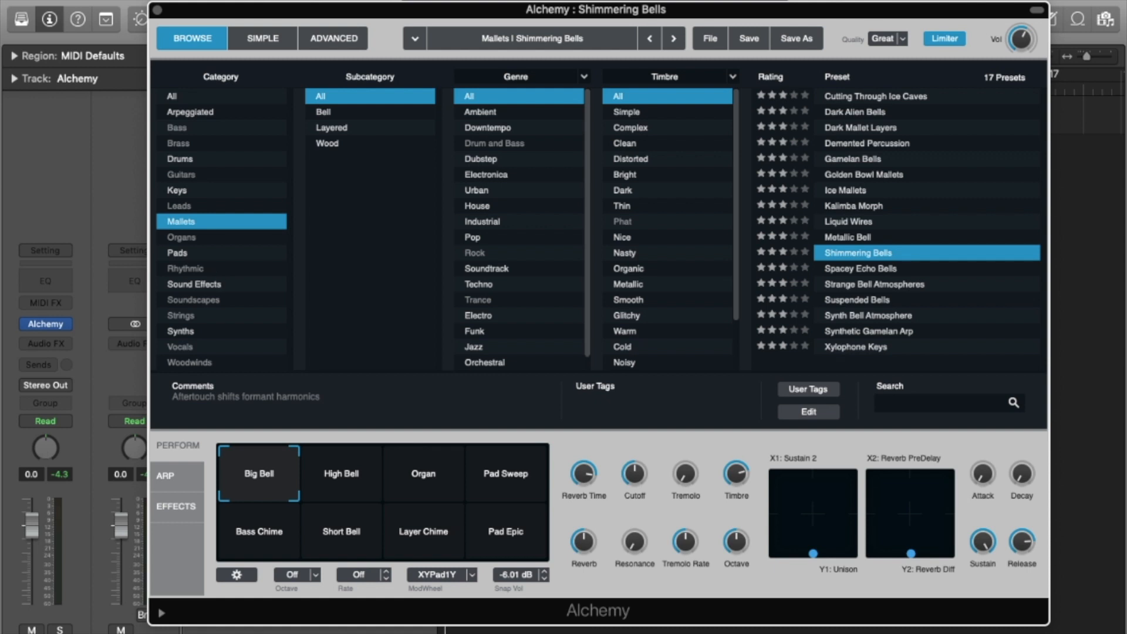
# Check the Sound Library download options and dismiss them without choosing.
pyautogui.click(68, 0)
pyautogui.moveTo(168, 69)
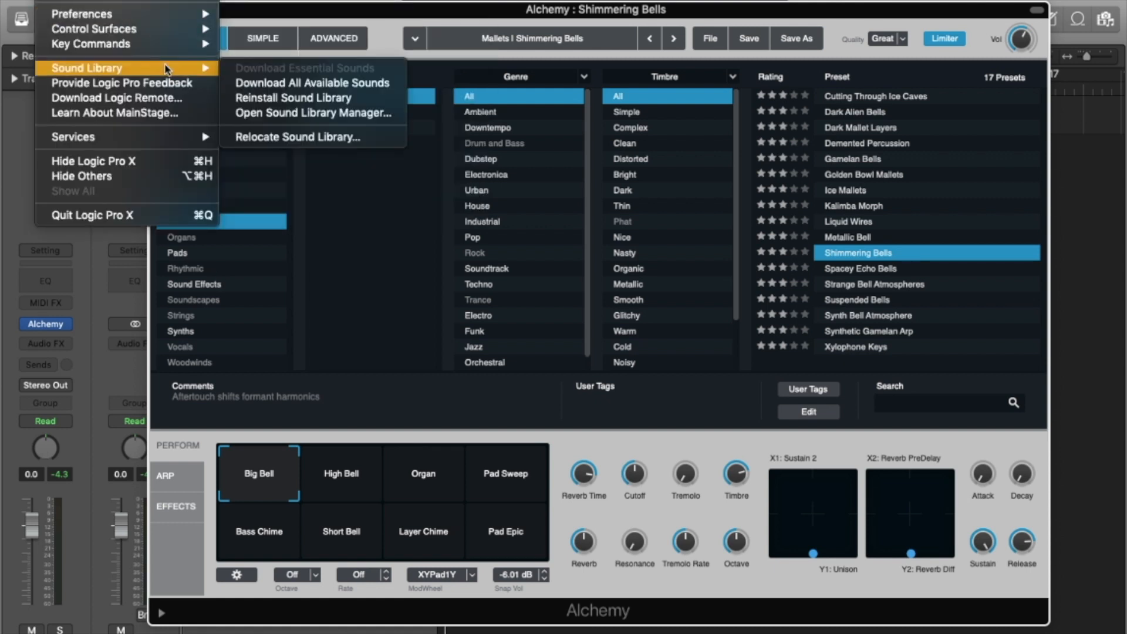
pyautogui.click(367, 85)
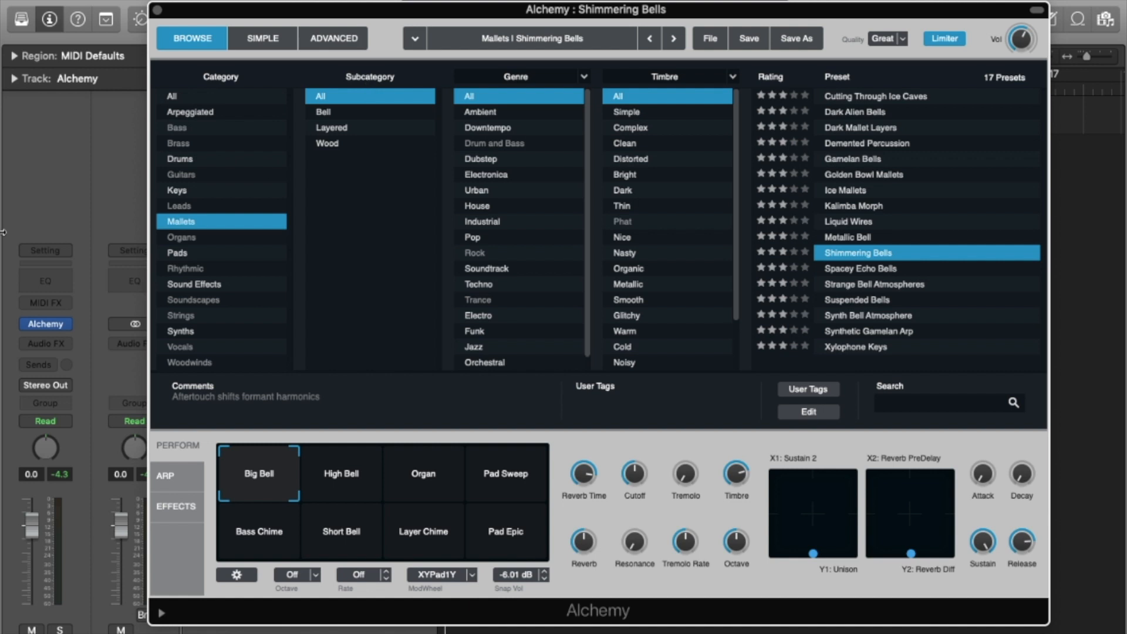
# Dismiss the instrument slot list unchanged and close the Alchemy window.
pyautogui.click(65, 326)
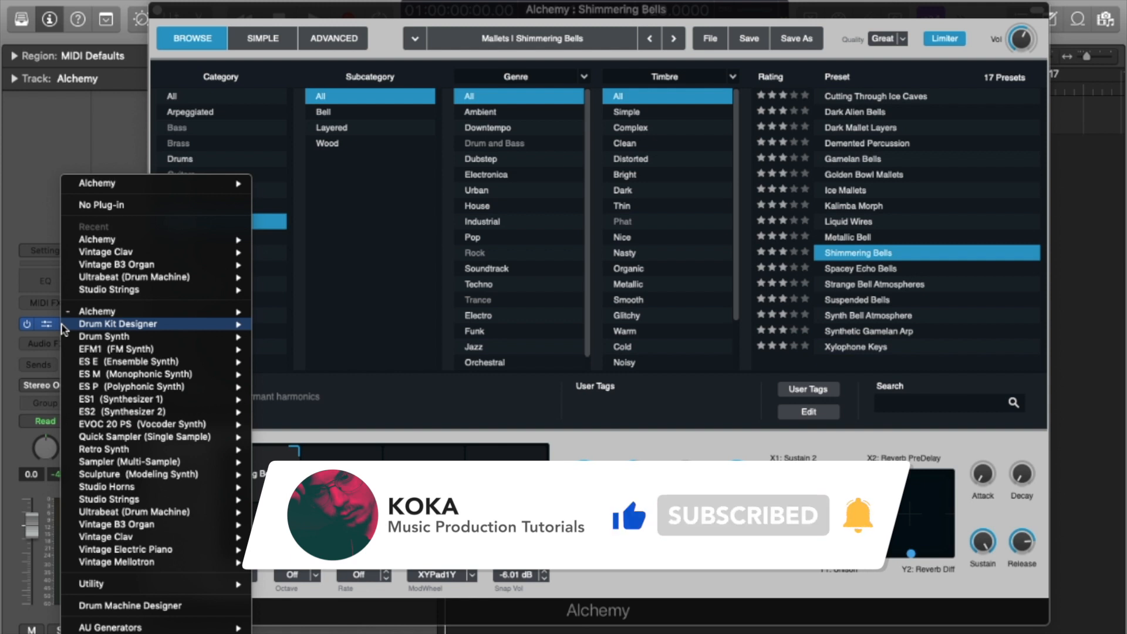
pyautogui.press('Escape')
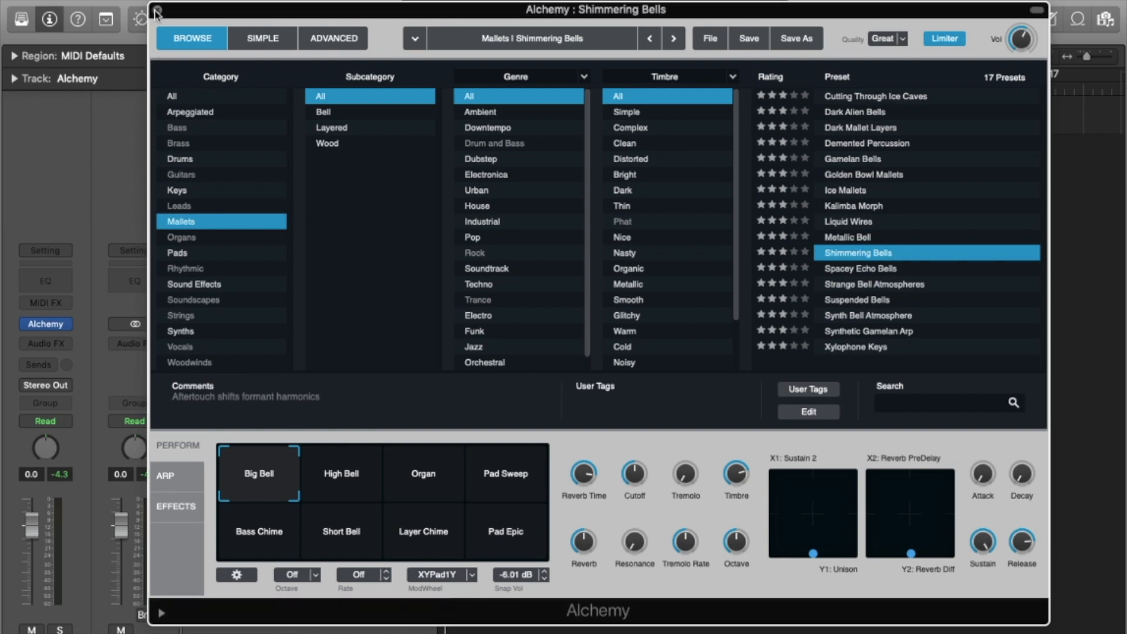
pyautogui.click(157, 10)
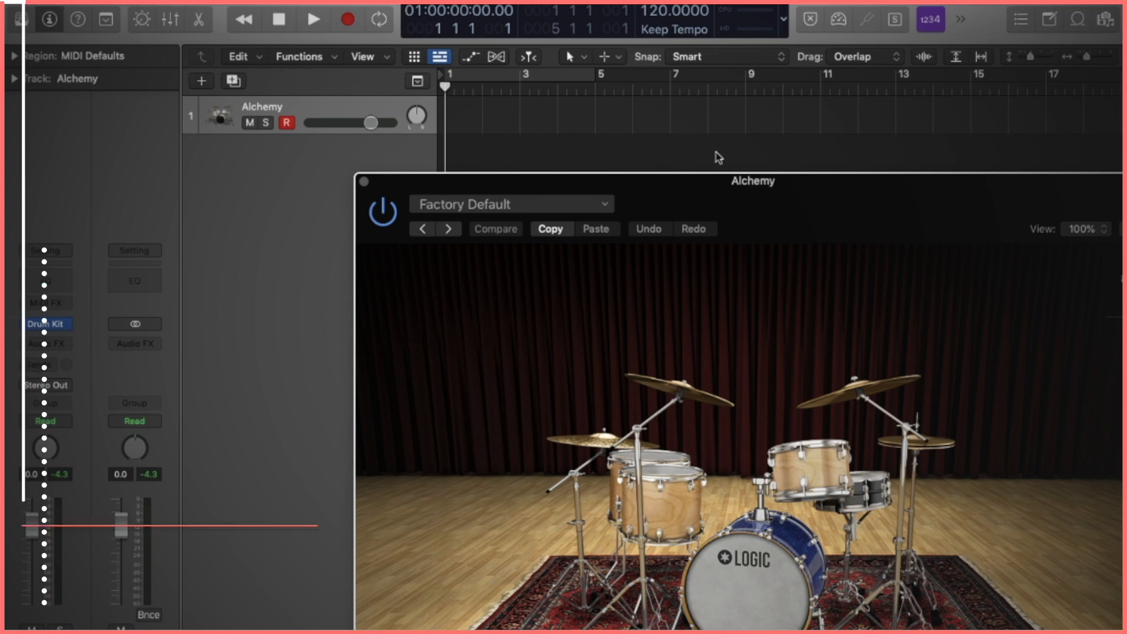
# Reposition the Drum Kit Designer and select the kick, rack tom, snare and crash cymbal.
pyautogui.moveTo(810, 186); pyautogui.dragTo(759, 47)
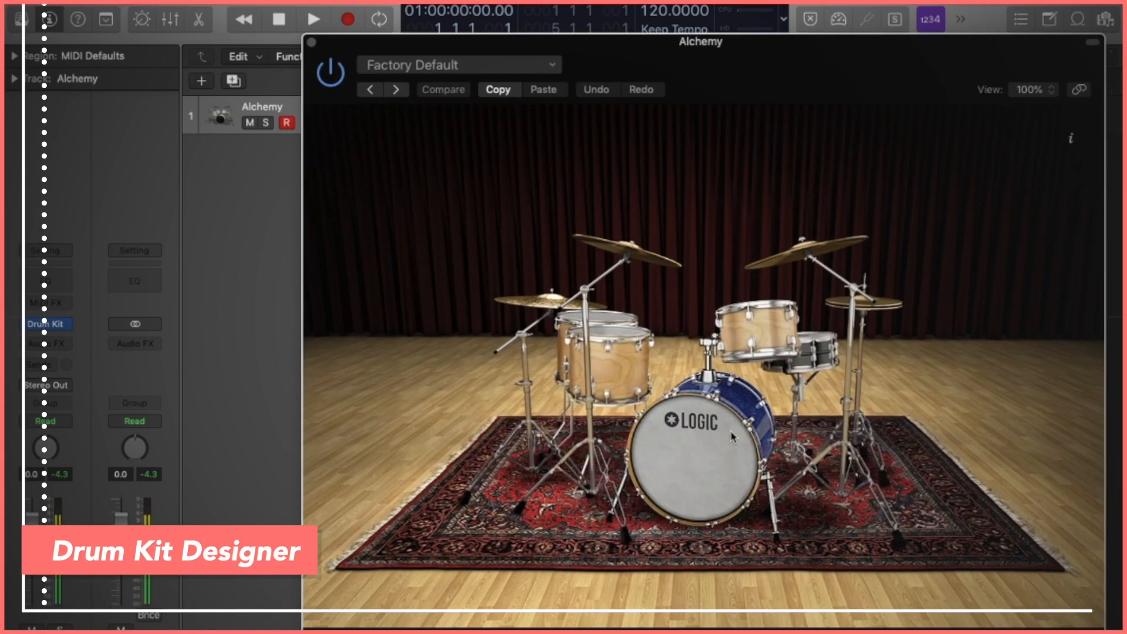
pyautogui.click(695, 458)
pyautogui.click(627, 370)
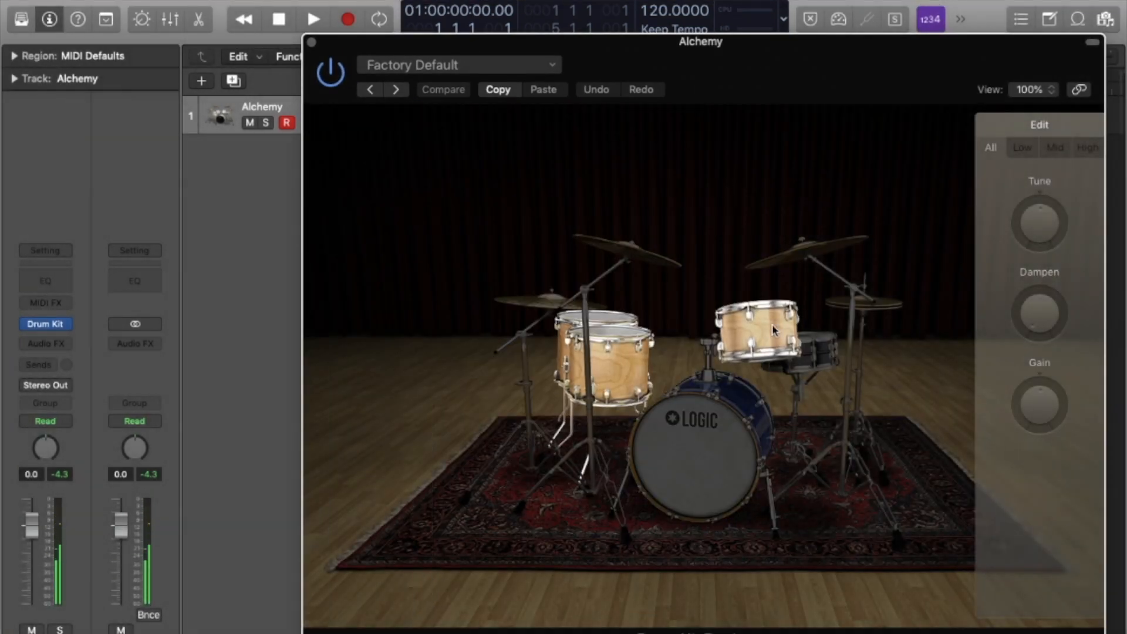
pyautogui.click(812, 343)
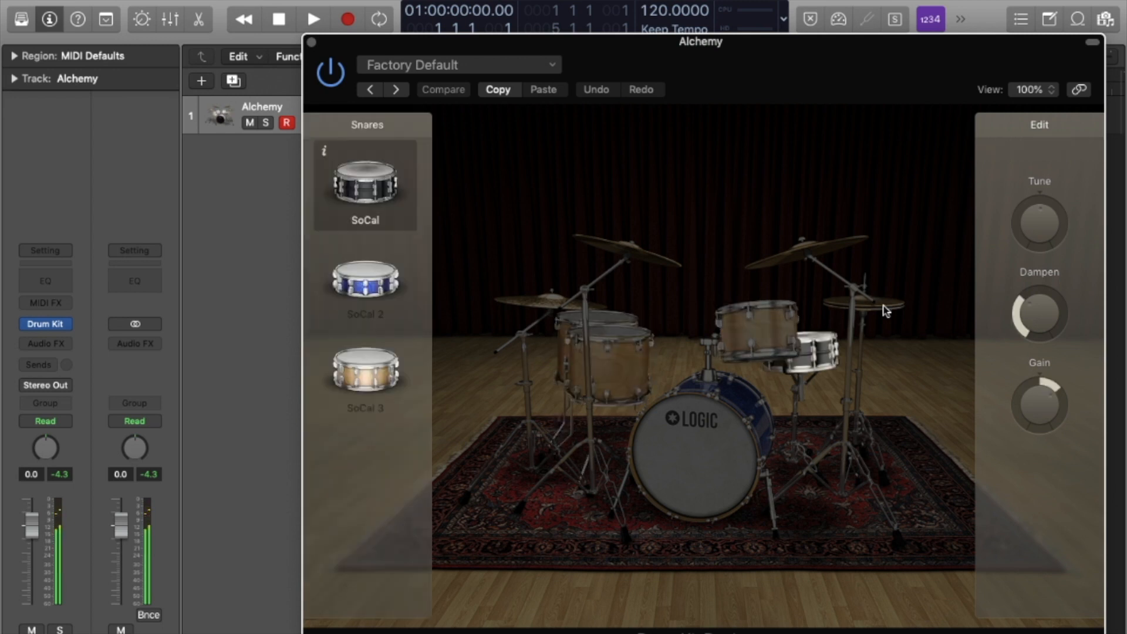
pyautogui.click(799, 251)
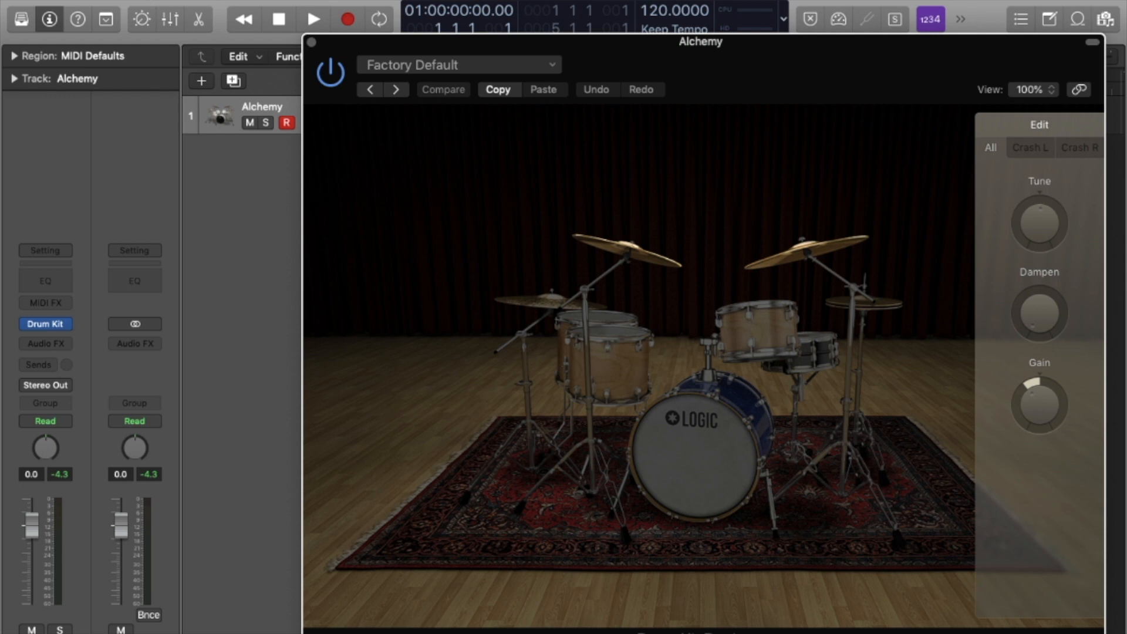
# Check the Sound Library options without downloading, then close the drum kit window.
pyautogui.click(67, 0)
pyautogui.moveTo(158, 68)
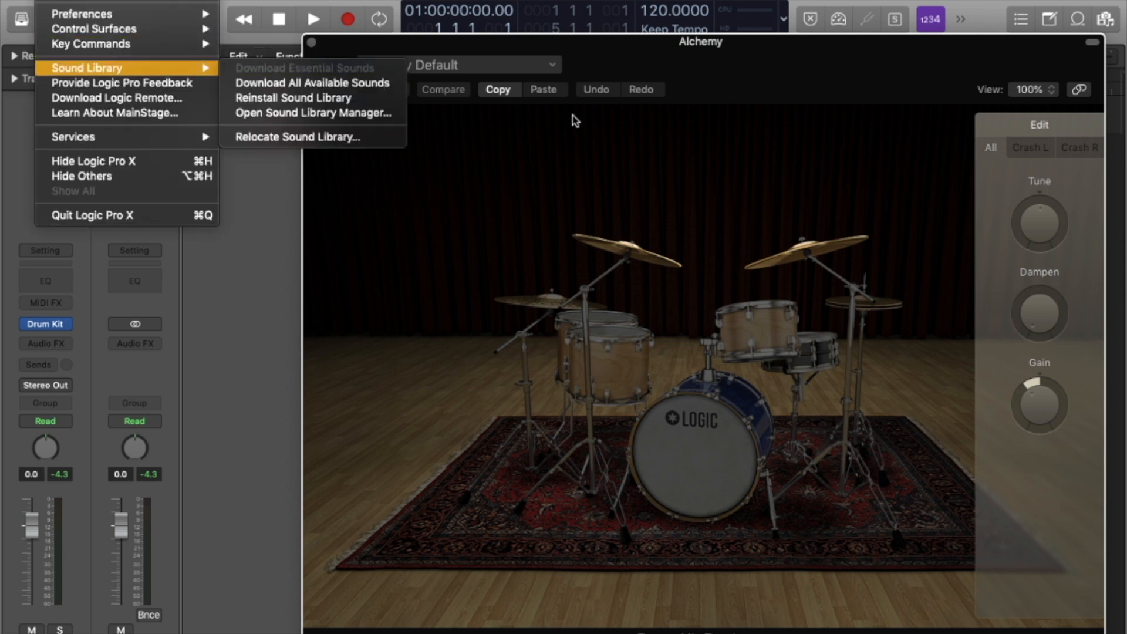
pyautogui.click(638, 165)
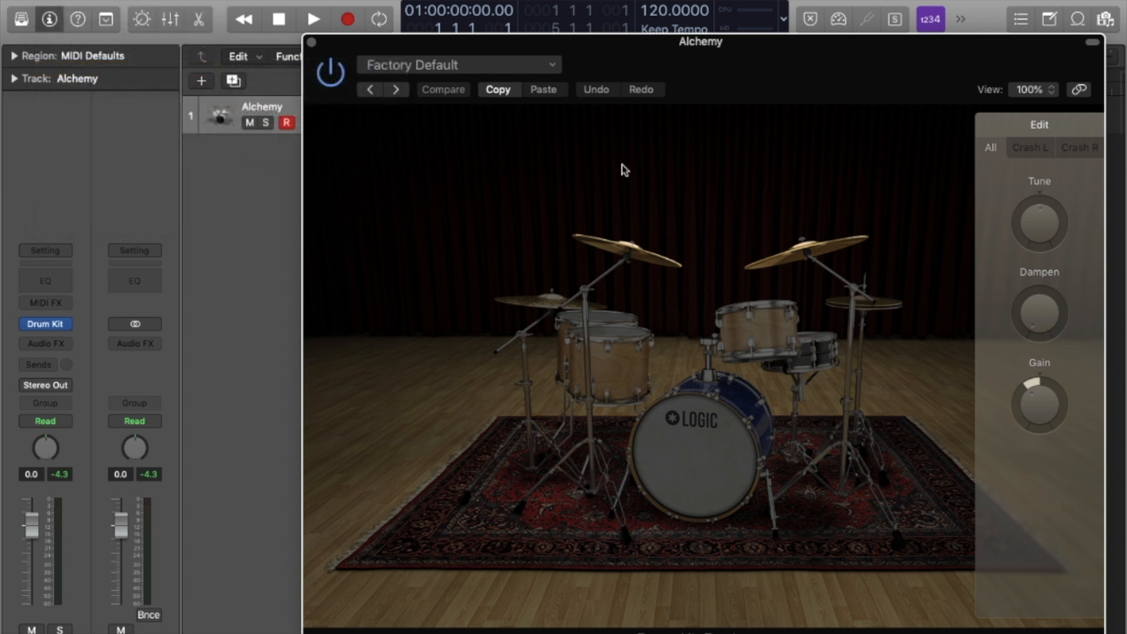
pyautogui.click(311, 42)
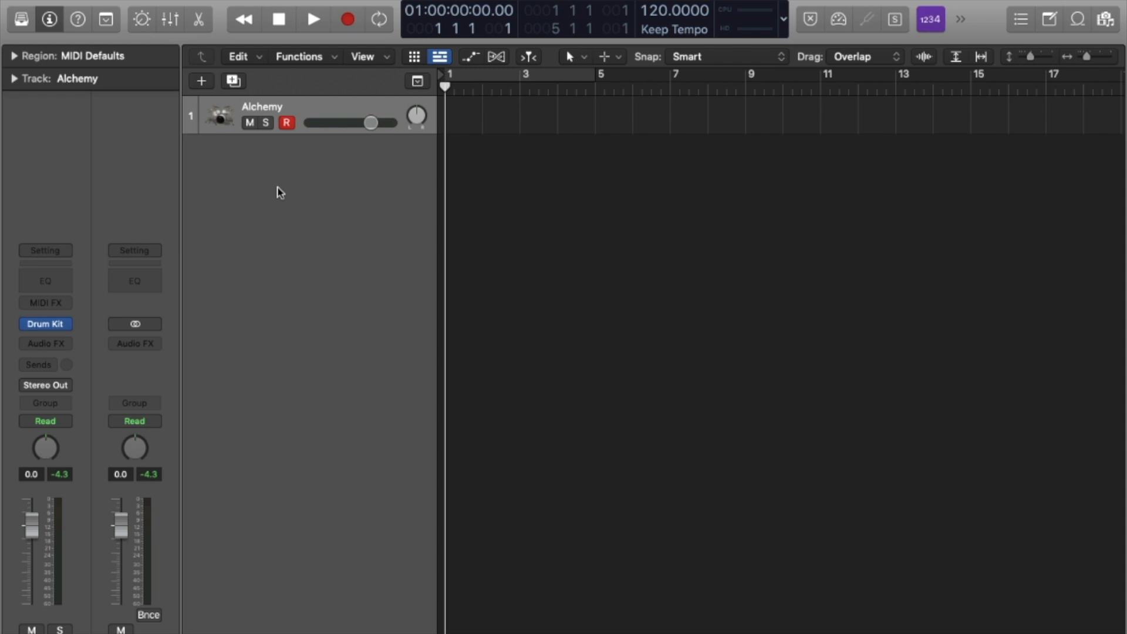
# Add a new Drummer track from the track list's context menu.
pyautogui.rightClick(278, 188)
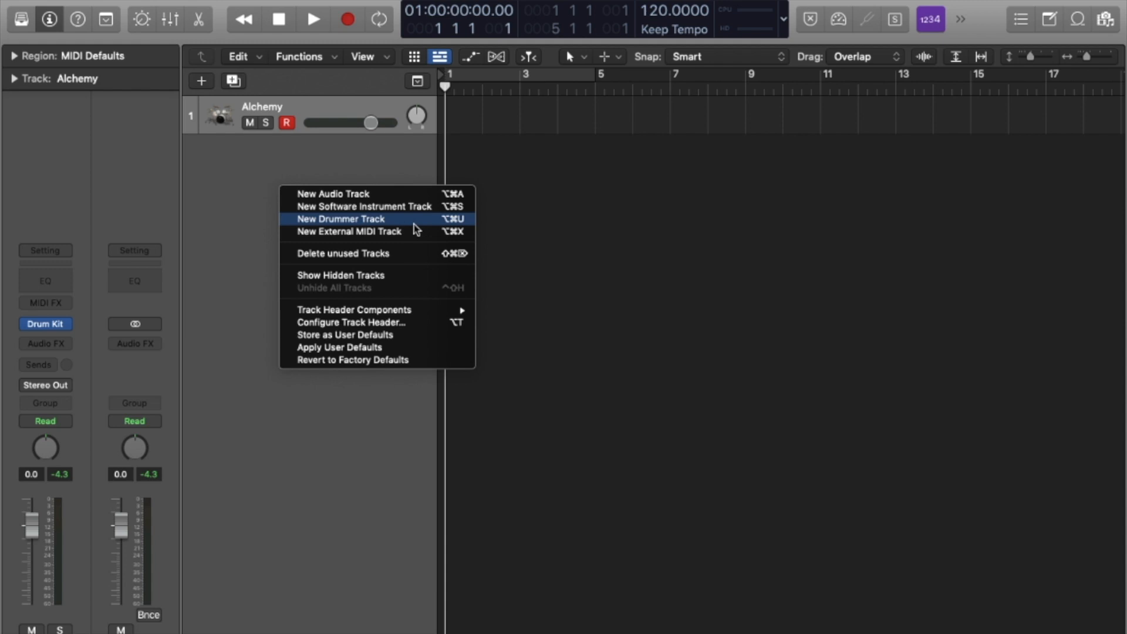
pyautogui.click(277, 216)
pyautogui.rightClick(292, 194)
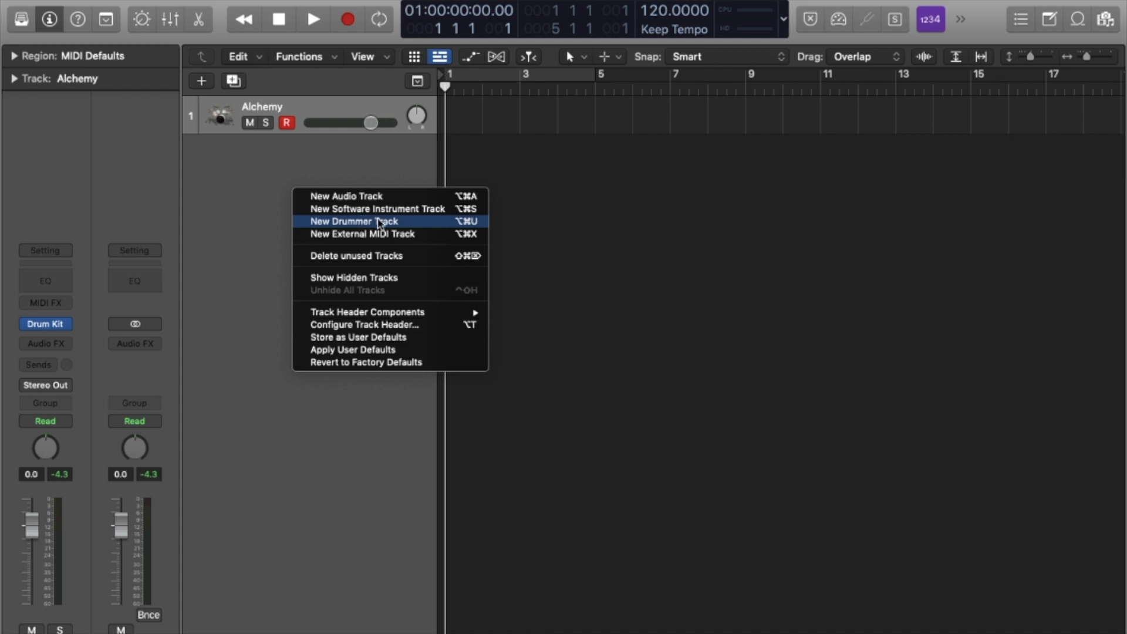
pyautogui.click(379, 223)
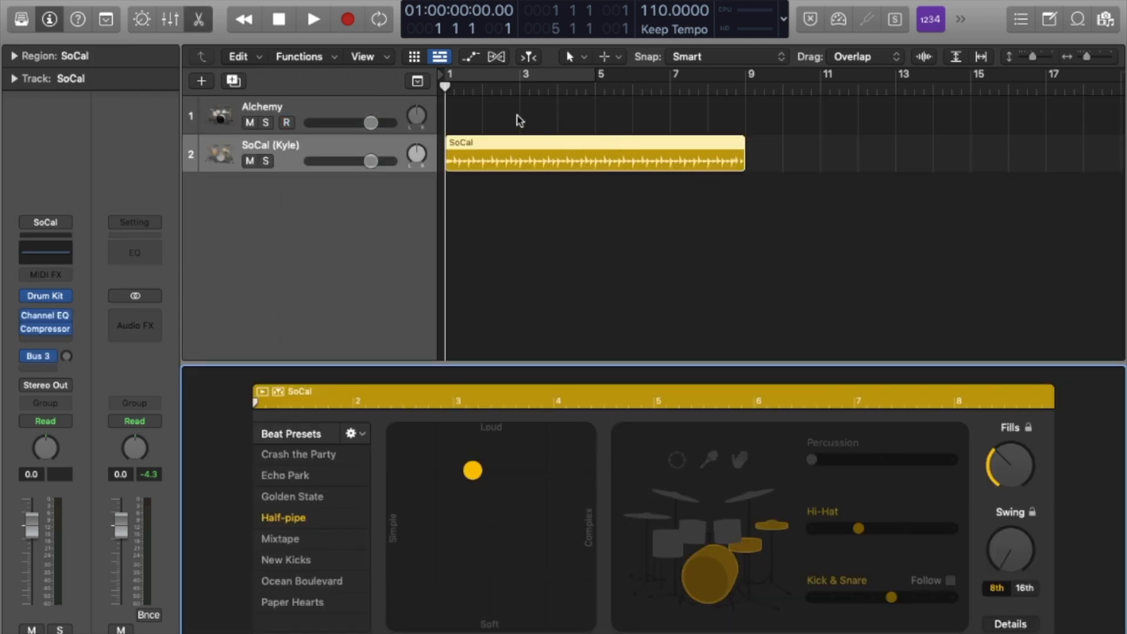
# Set a cycle range from bar 1 to bar 9 and briefly view the SoCal Kit window.
pyautogui.moveTo(451, 77); pyautogui.dragTo(745, 88)
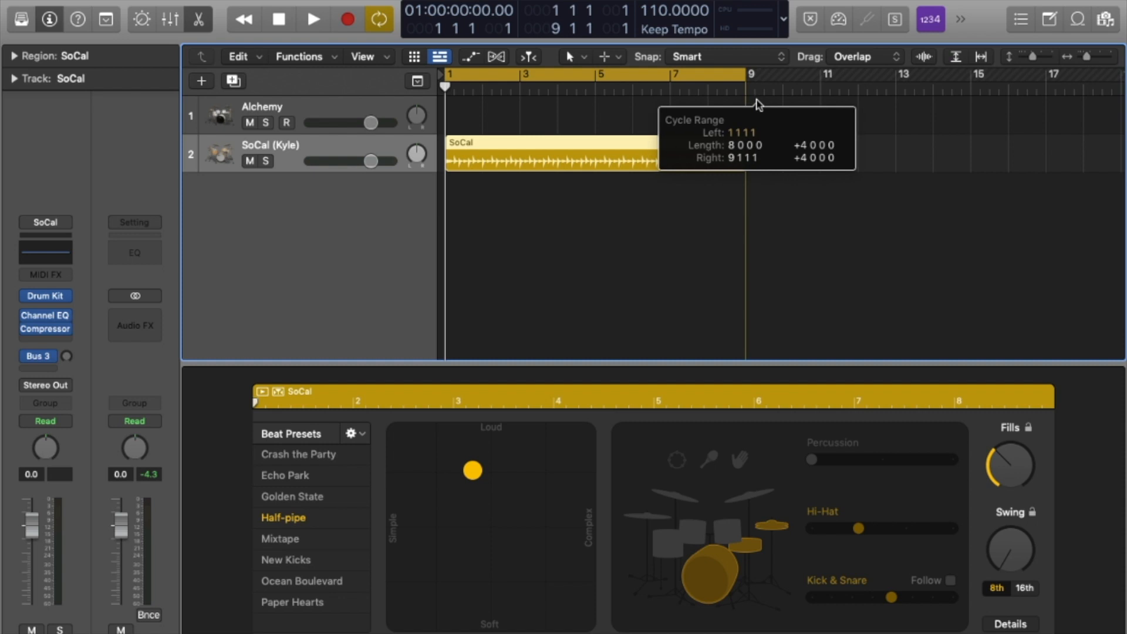
pyautogui.moveTo(58, 305)
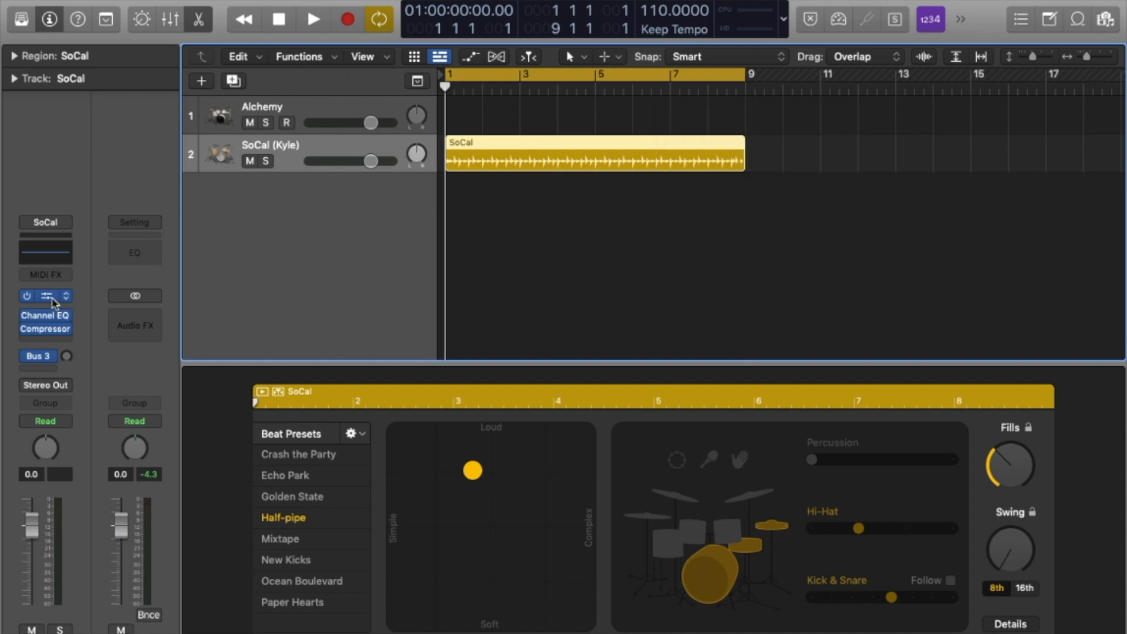
pyautogui.click(52, 300)
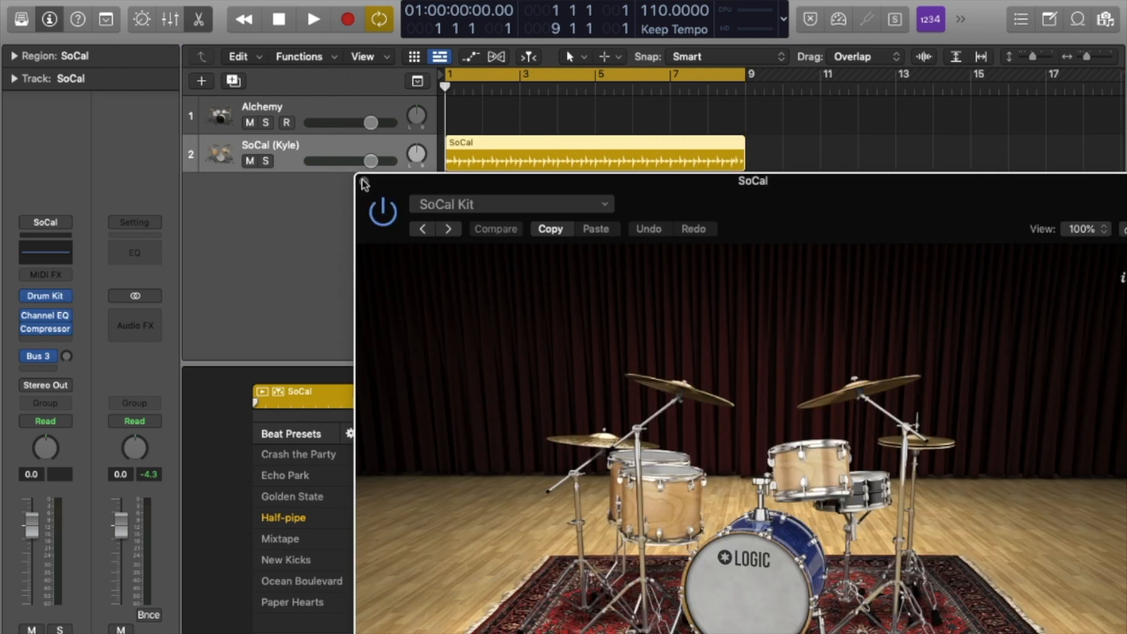
pyautogui.click(363, 181)
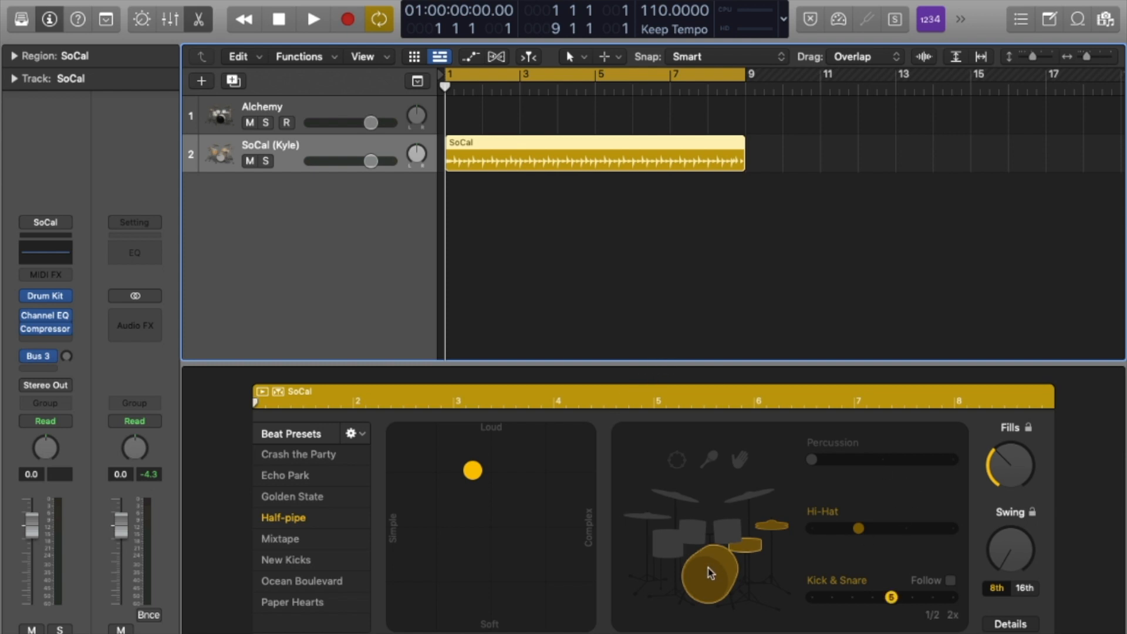
# Start playback and move the drummer's pattern louder and busier, then softer and simpler.
pyautogui.press('space')
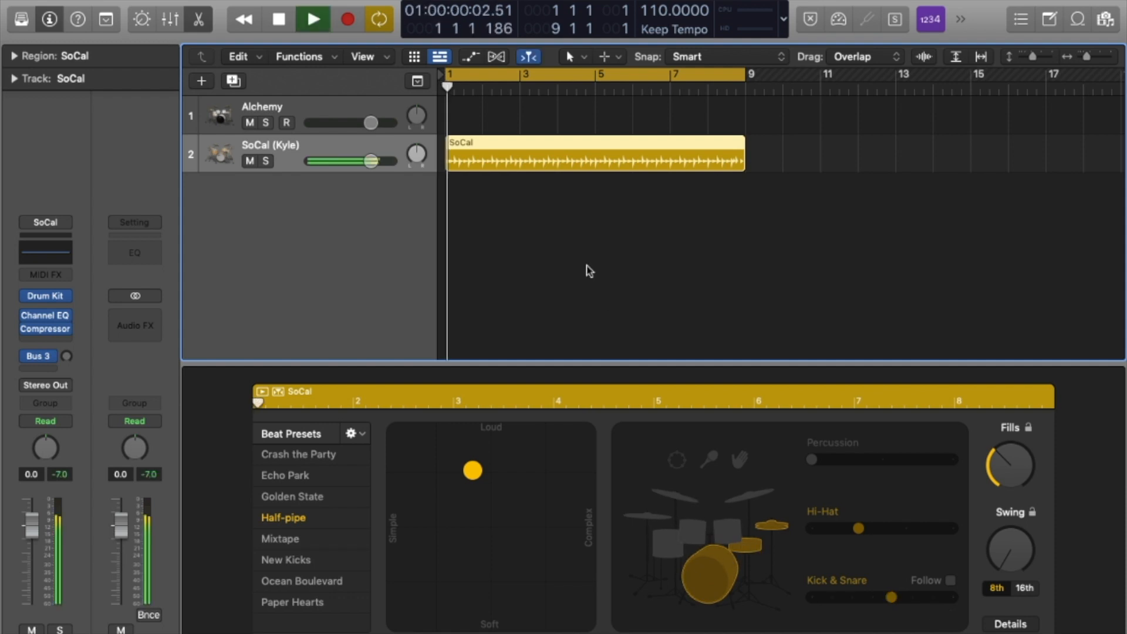
pyautogui.moveTo(472, 470); pyautogui.dragTo(587, 445)
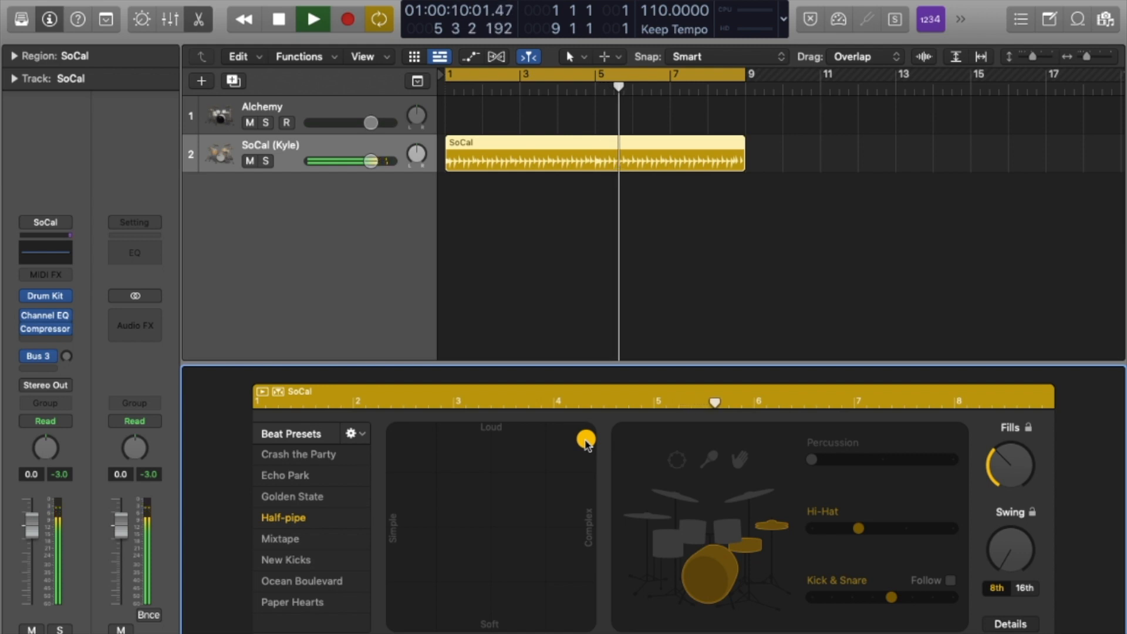
pyautogui.moveTo(586, 445); pyautogui.dragTo(399, 625)
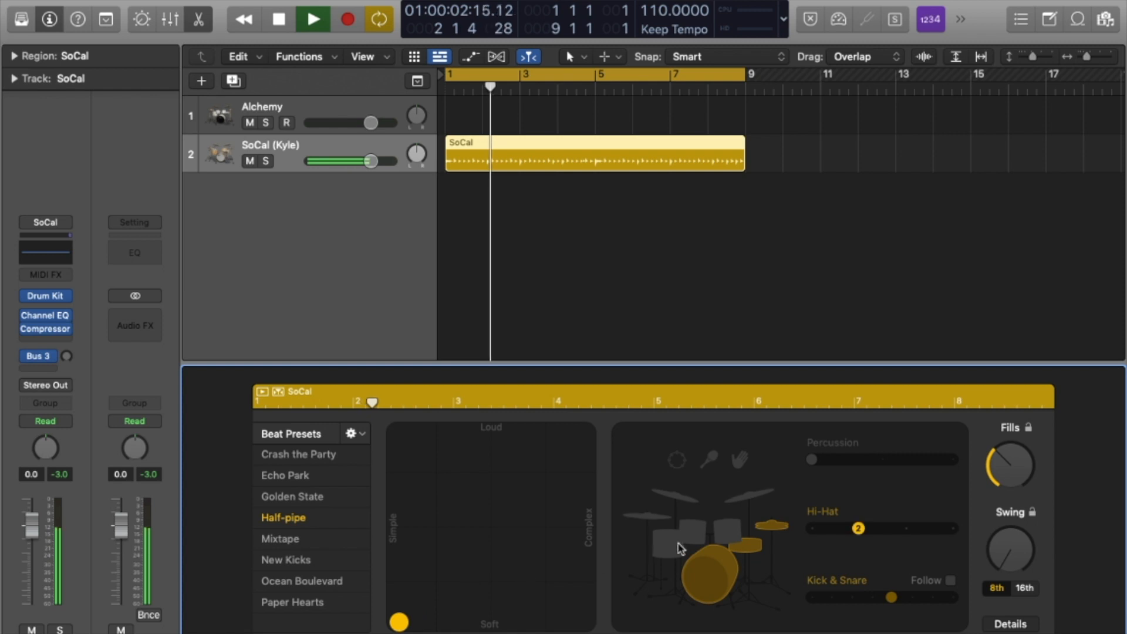
# Swap the drummer's percussion from shaker to hand claps.
pyautogui.click(709, 459)
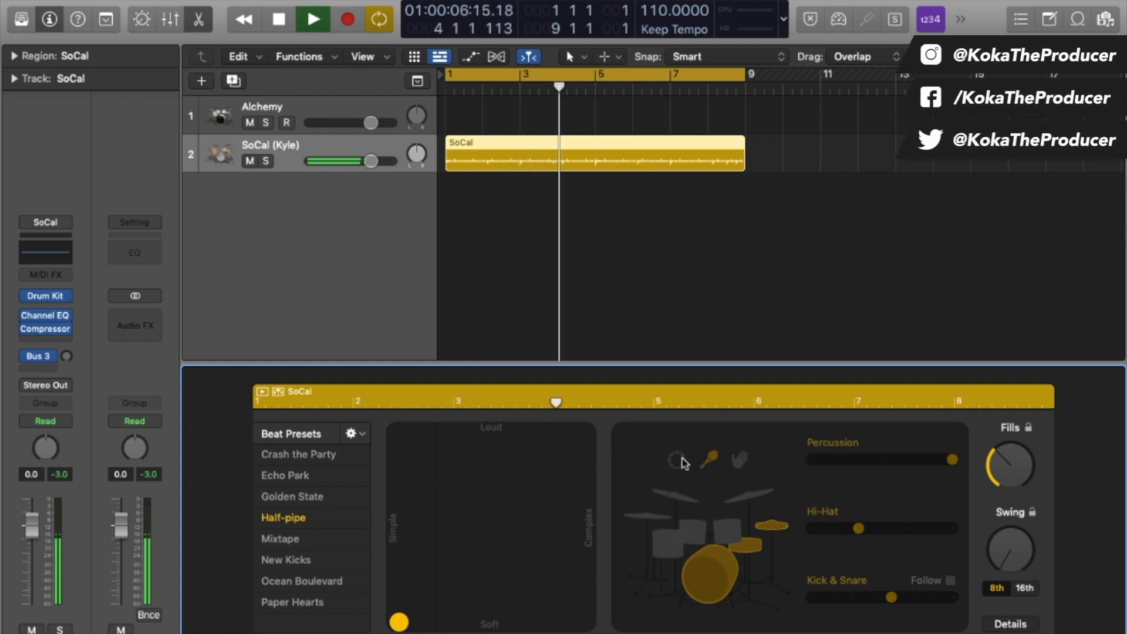
pyautogui.click(680, 462)
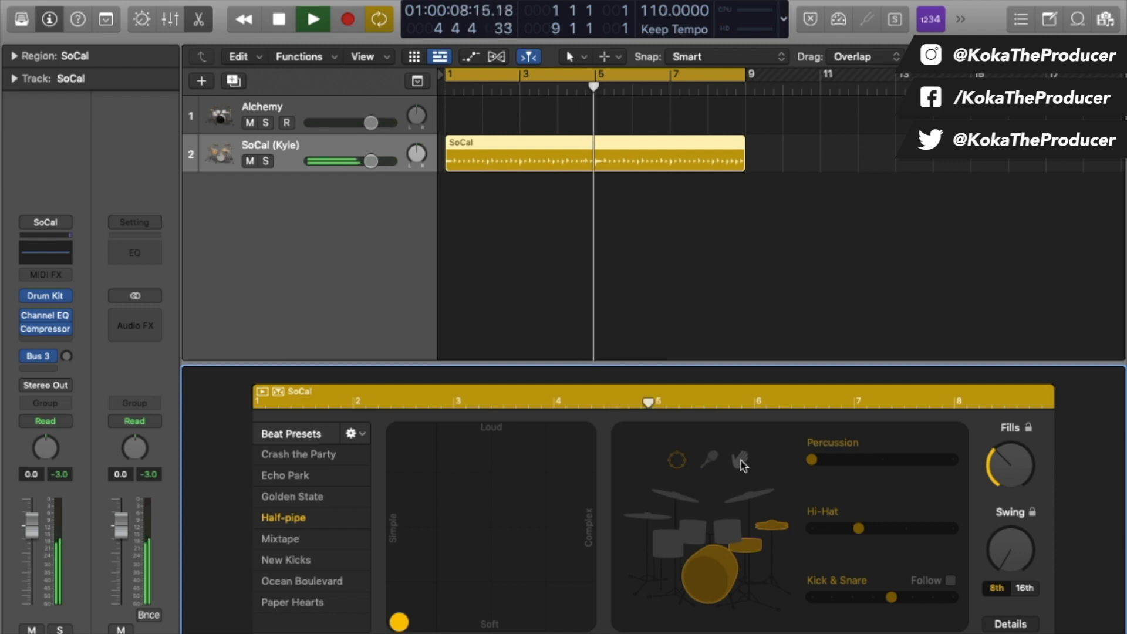
pyautogui.click(741, 461)
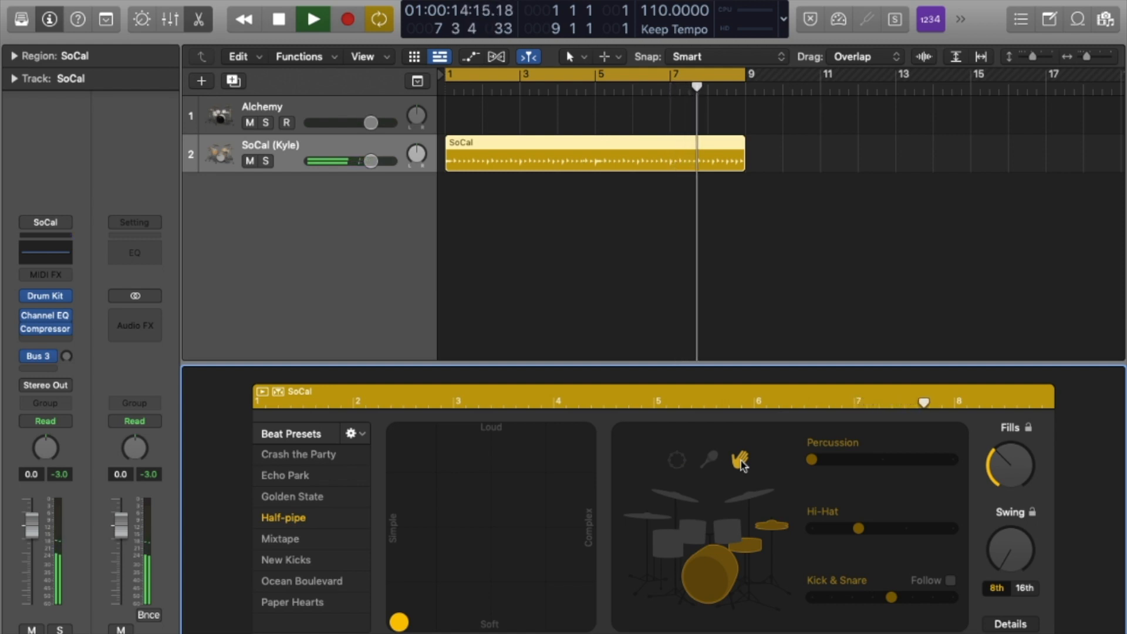
pyautogui.moveTo(1009, 554)
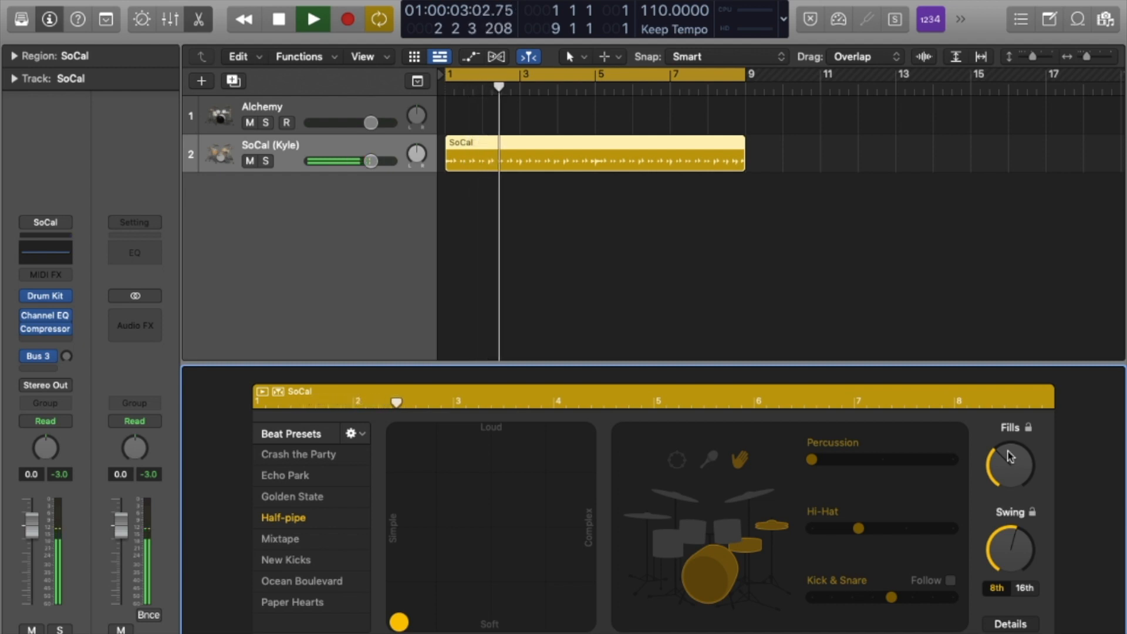
# Turn off the drummer's automatic hi-hat, adjust its openness, then swap the Inspector for the Library.
pyautogui.click(1009, 624)
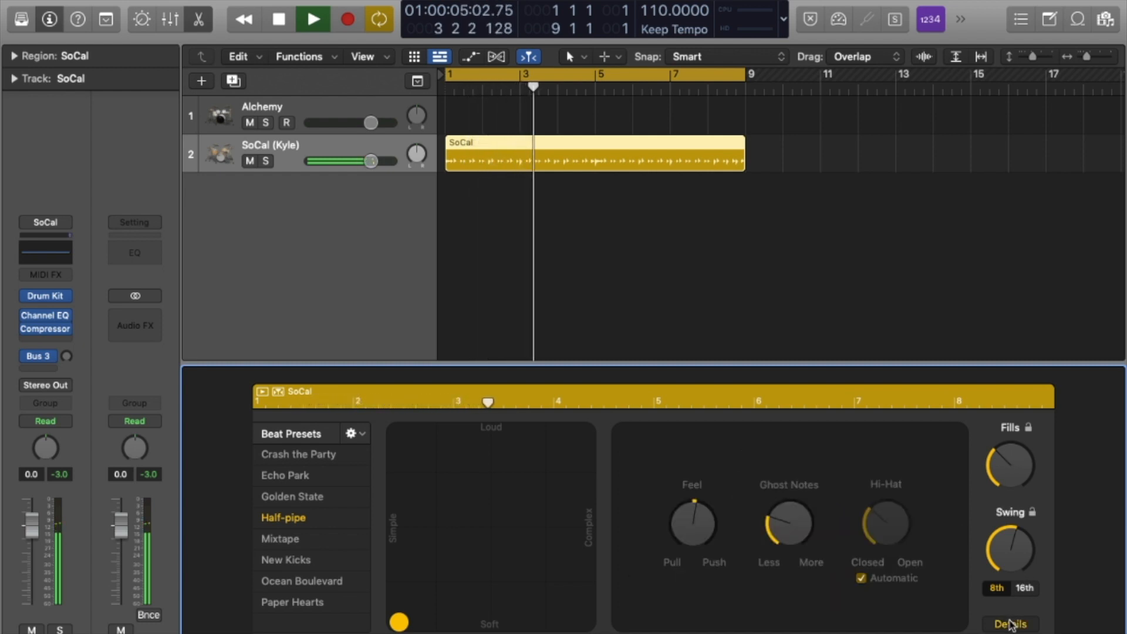
pyautogui.click(860, 577)
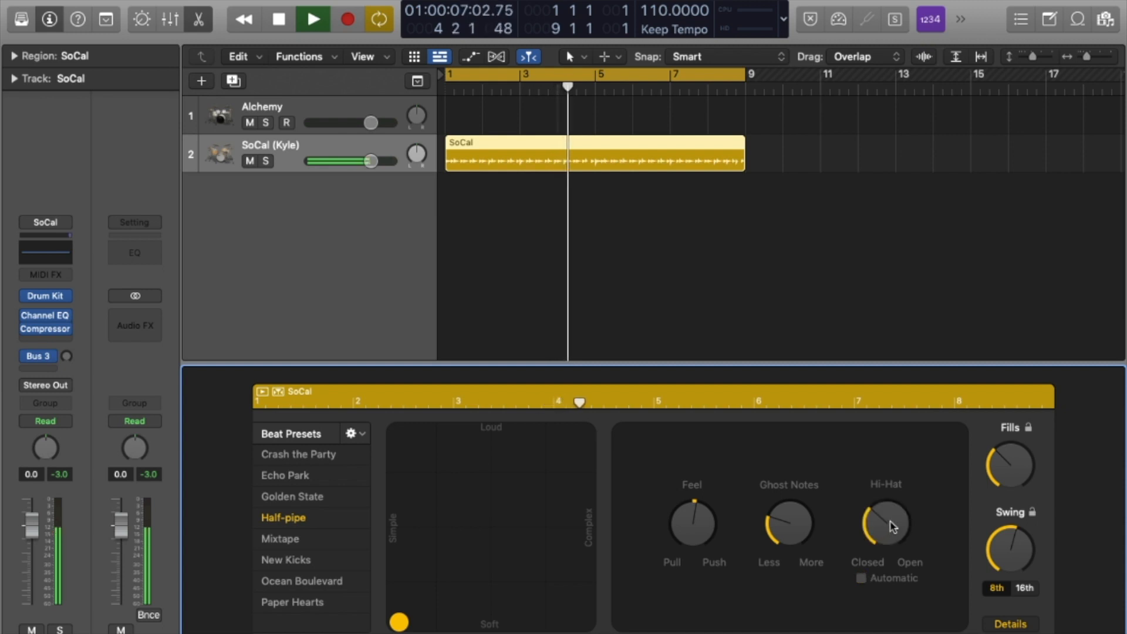
pyautogui.moveTo(891, 525); pyautogui.dragTo(885, 410)
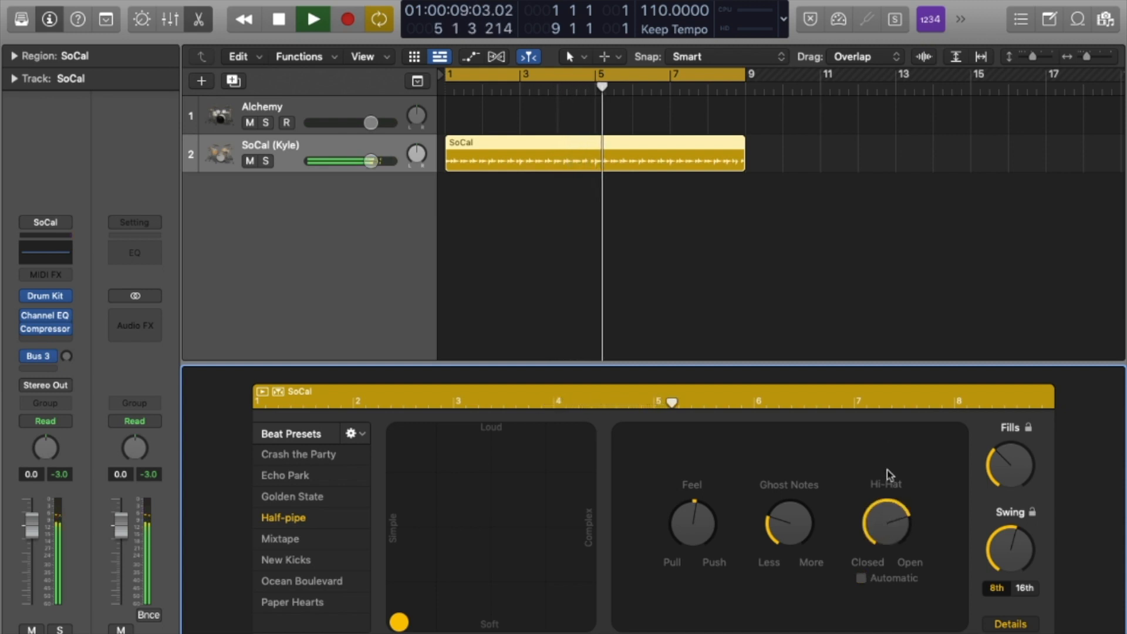
pyautogui.moveTo(886, 522); pyautogui.dragTo(889, 611)
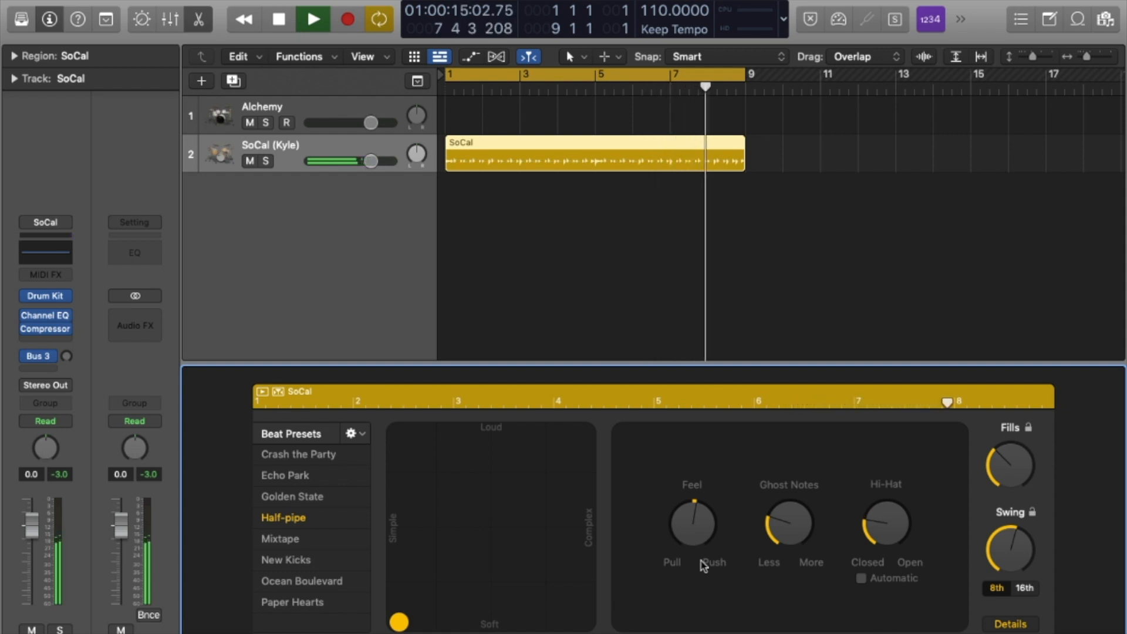
pyautogui.press('i')
pyautogui.press('y')
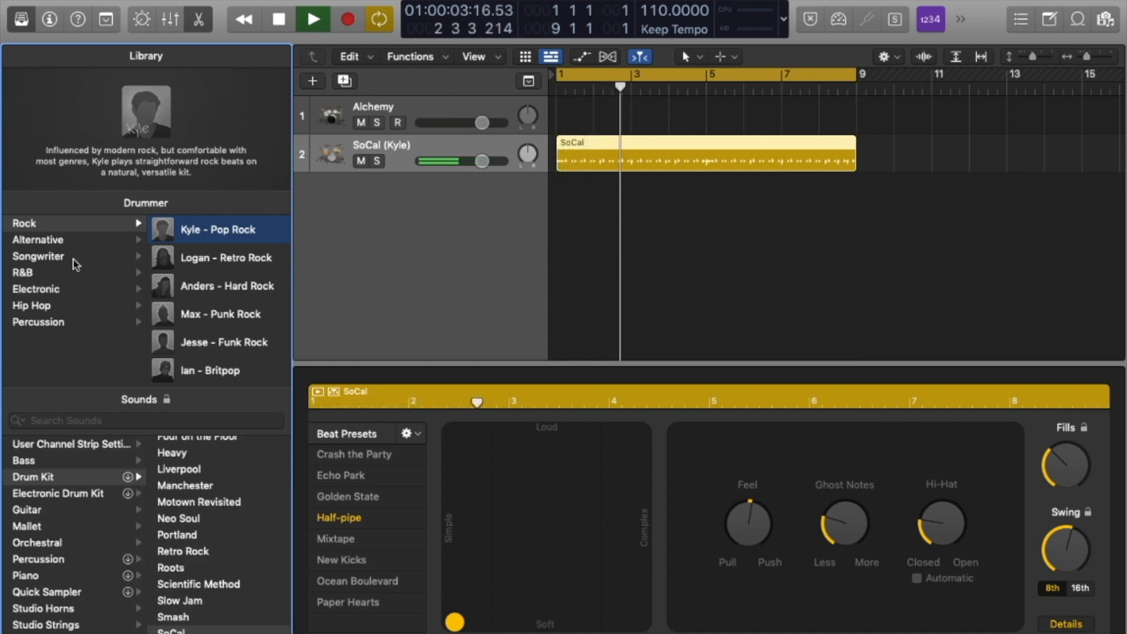
# Pick Alternative drummer Aidan – Indie Pop, make the beat louder and busier, and sweep the Fills knob.
pyautogui.click(70, 239)
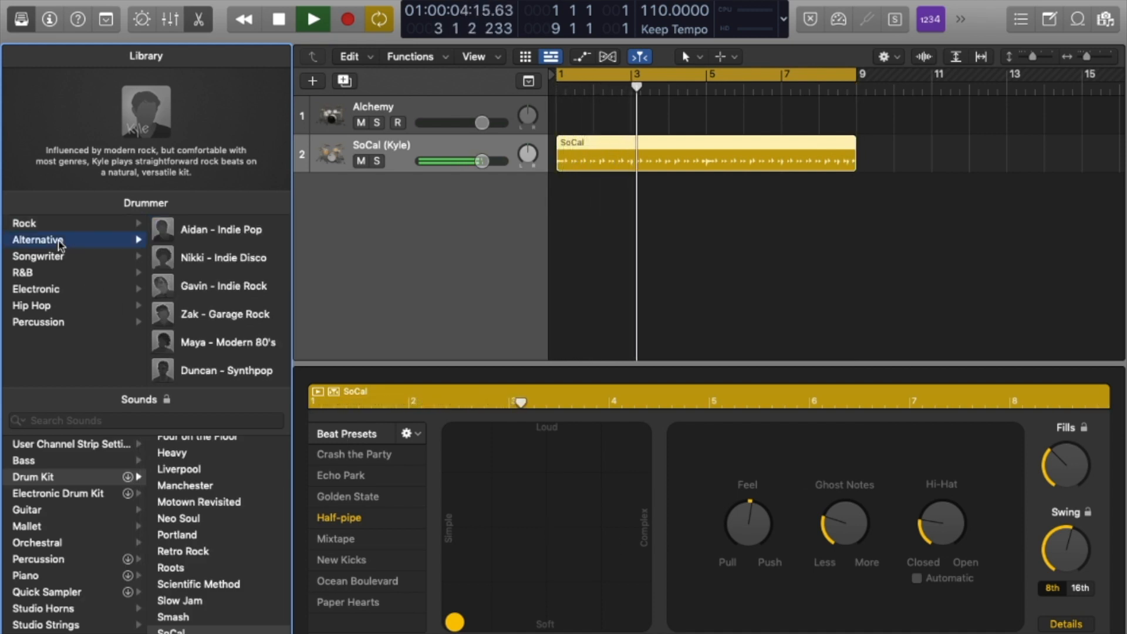
pyautogui.click(229, 233)
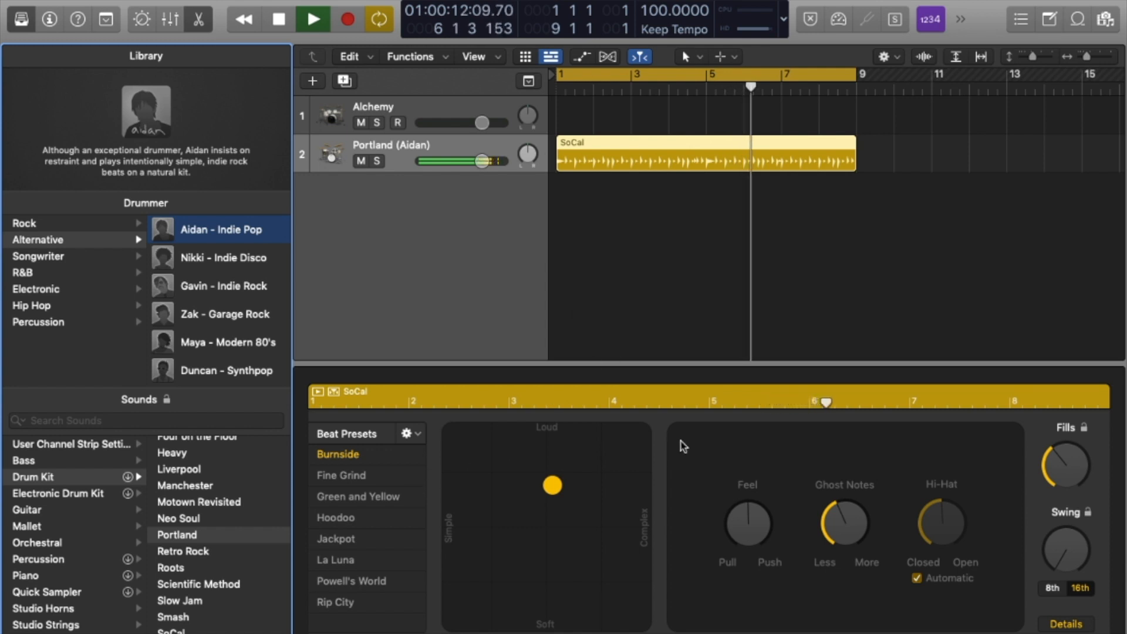
pyautogui.moveTo(554, 486); pyautogui.dragTo(639, 433)
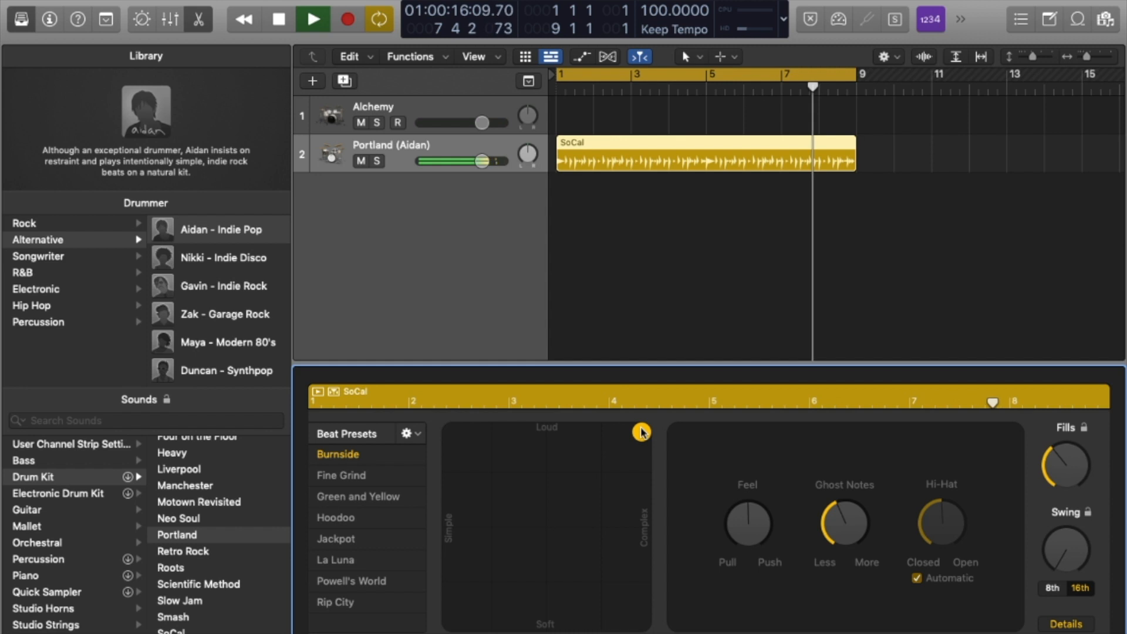
pyautogui.moveTo(1053, 461); pyautogui.dragTo(1071, 473)
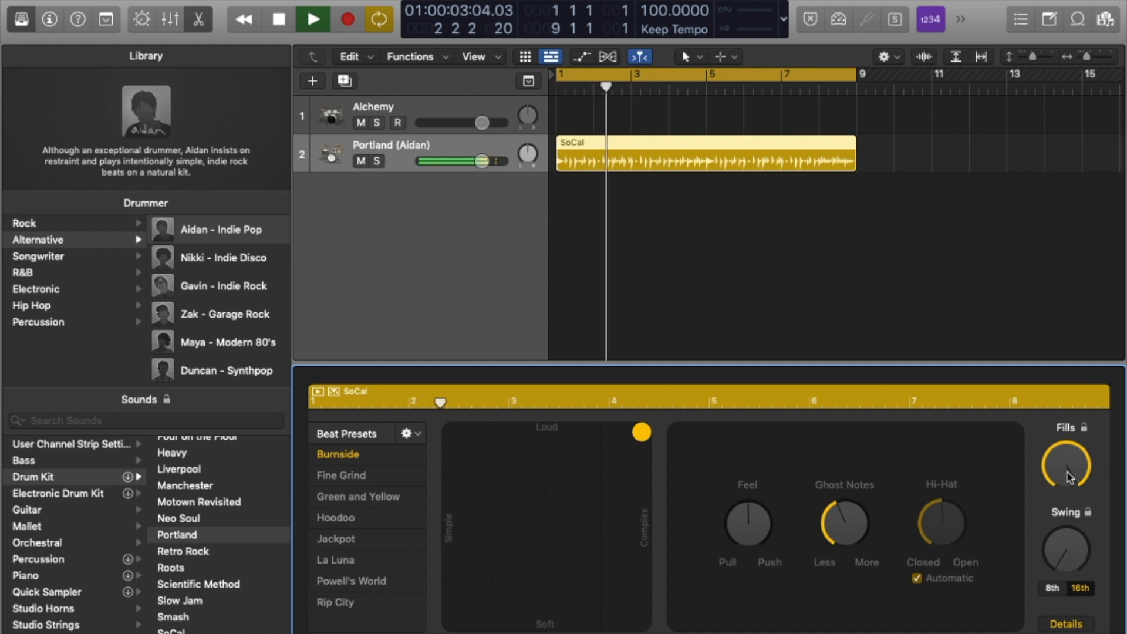
pyautogui.moveTo(1066, 473); pyautogui.dragTo(1071, 620)
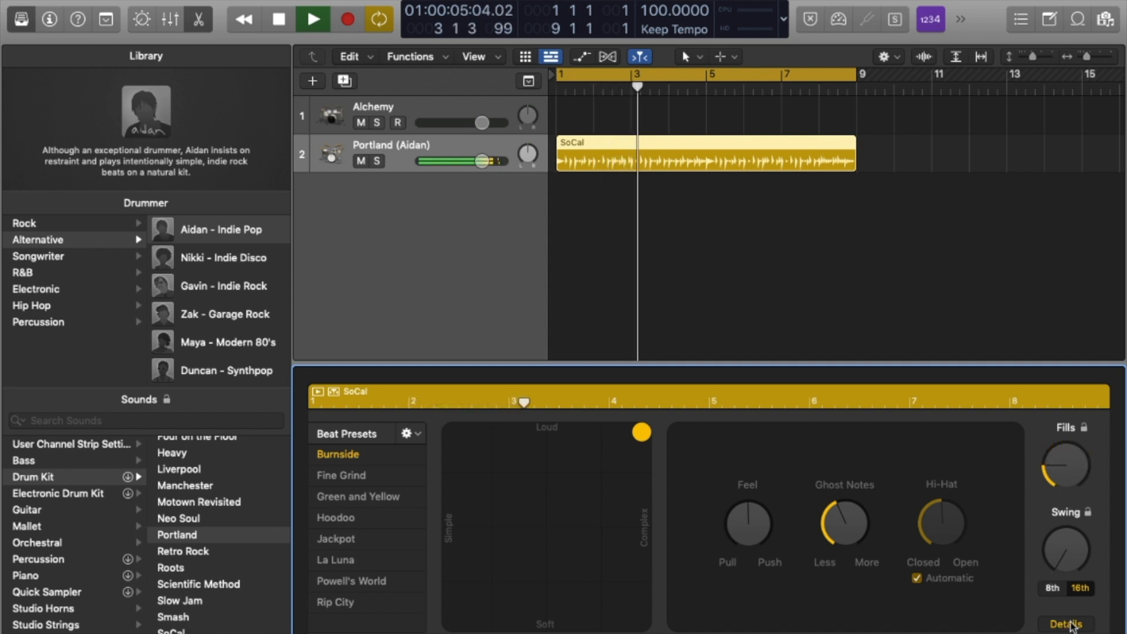
pyautogui.moveTo(1060, 469); pyautogui.dragTo(1101, 523)
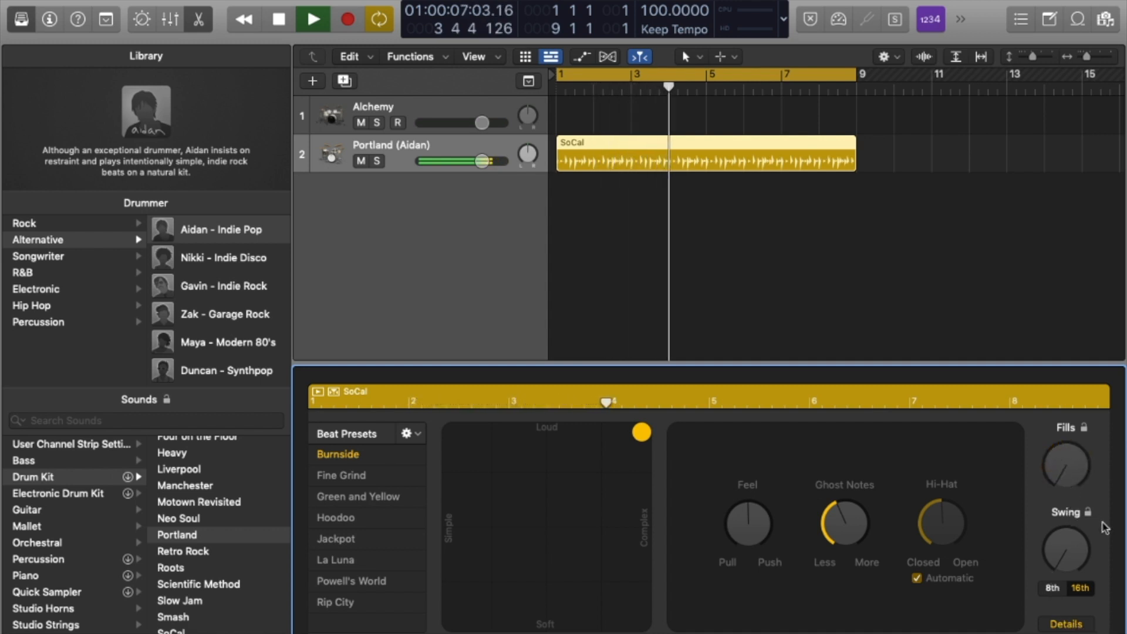
# Make the beat simpler and softer, load the Hoodoo preset, then switch to Zak – Garage Rock.
pyautogui.moveTo(642, 434); pyautogui.dragTo(478, 510)
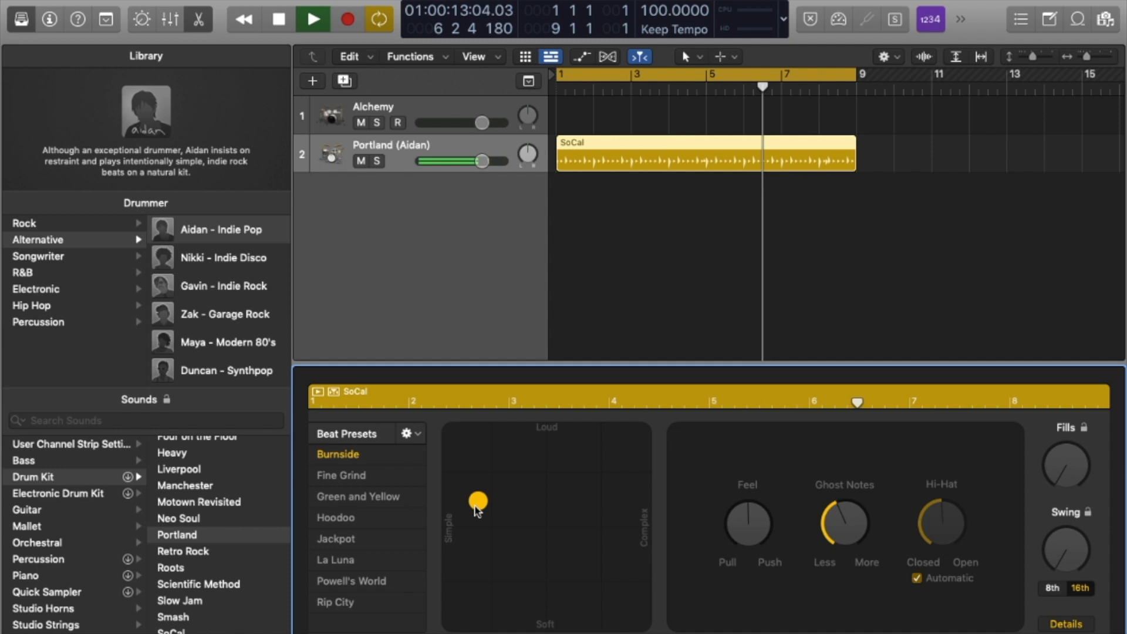
pyautogui.moveTo(475, 507); pyautogui.dragTo(505, 515)
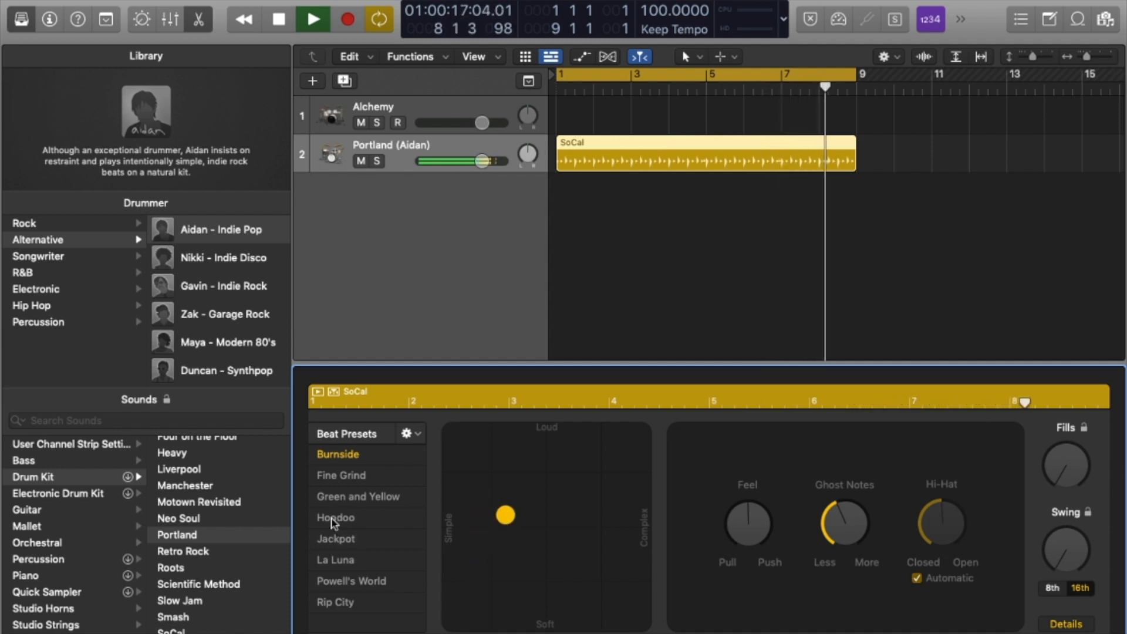
pyautogui.click(336, 517)
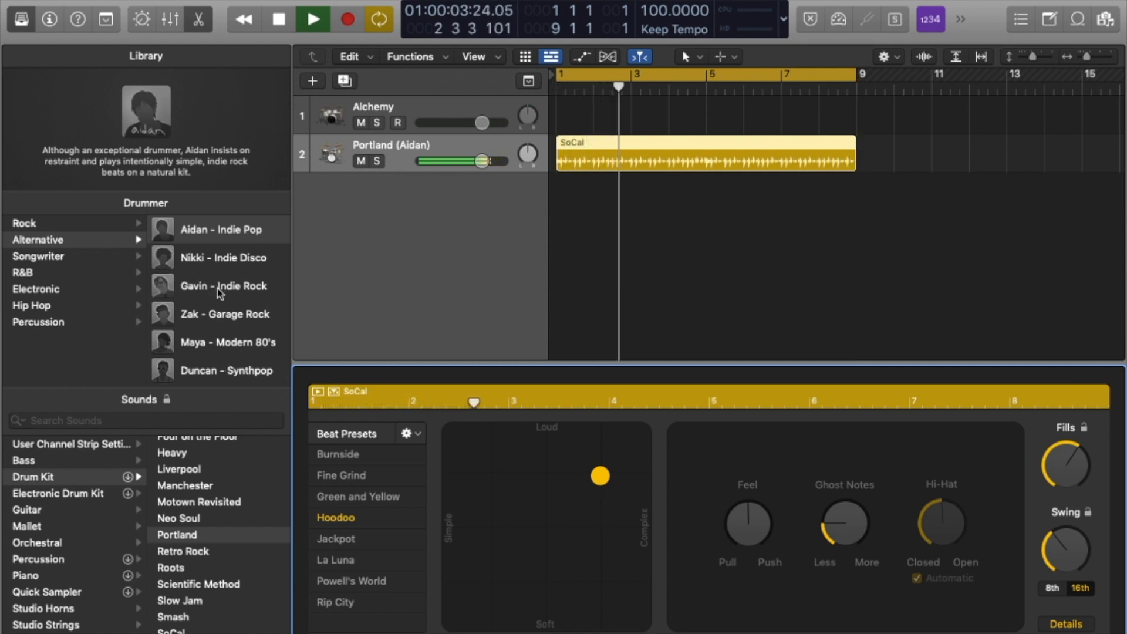
pyautogui.click(228, 317)
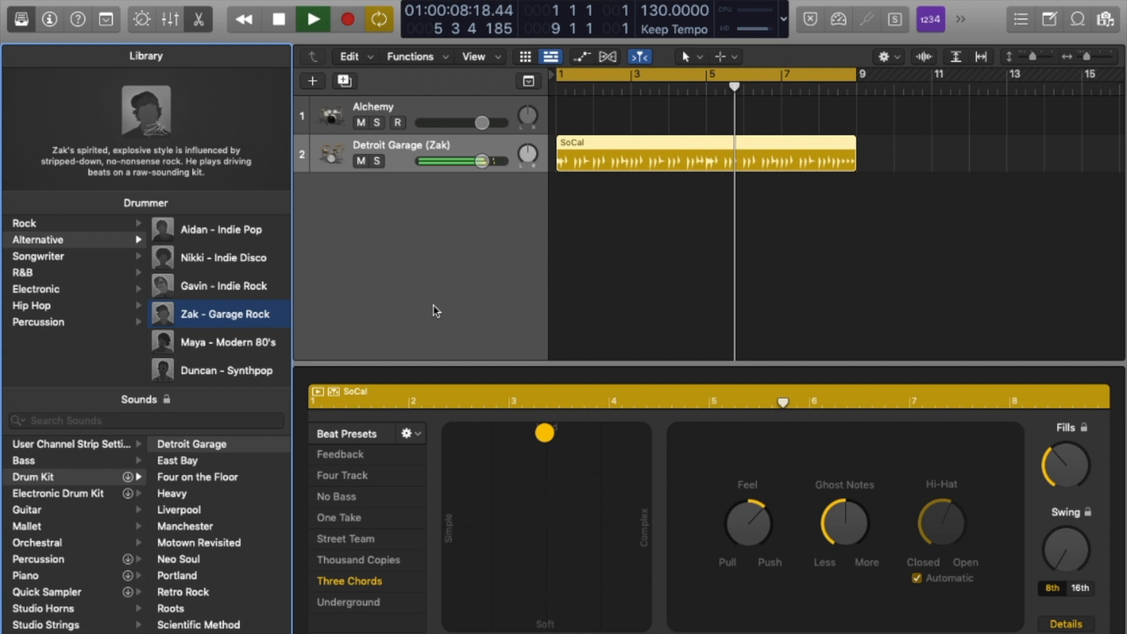
# Stop playback, replace the Library with the Inspector, and add a new software instrument track.
pyautogui.press('space')
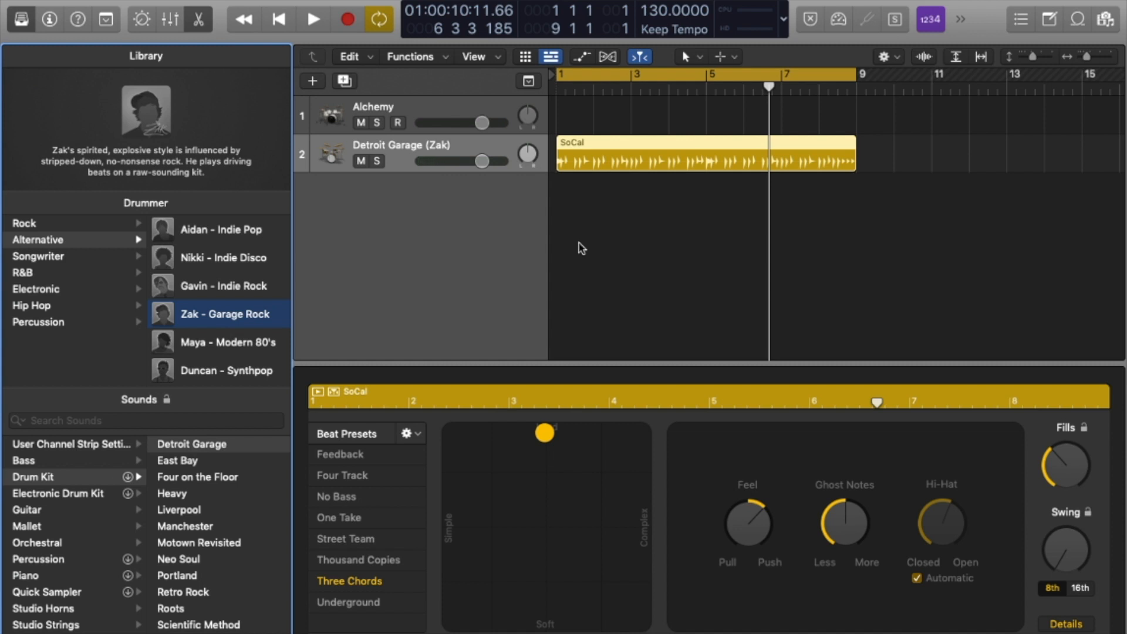
pyautogui.press('y')
pyautogui.press('i')
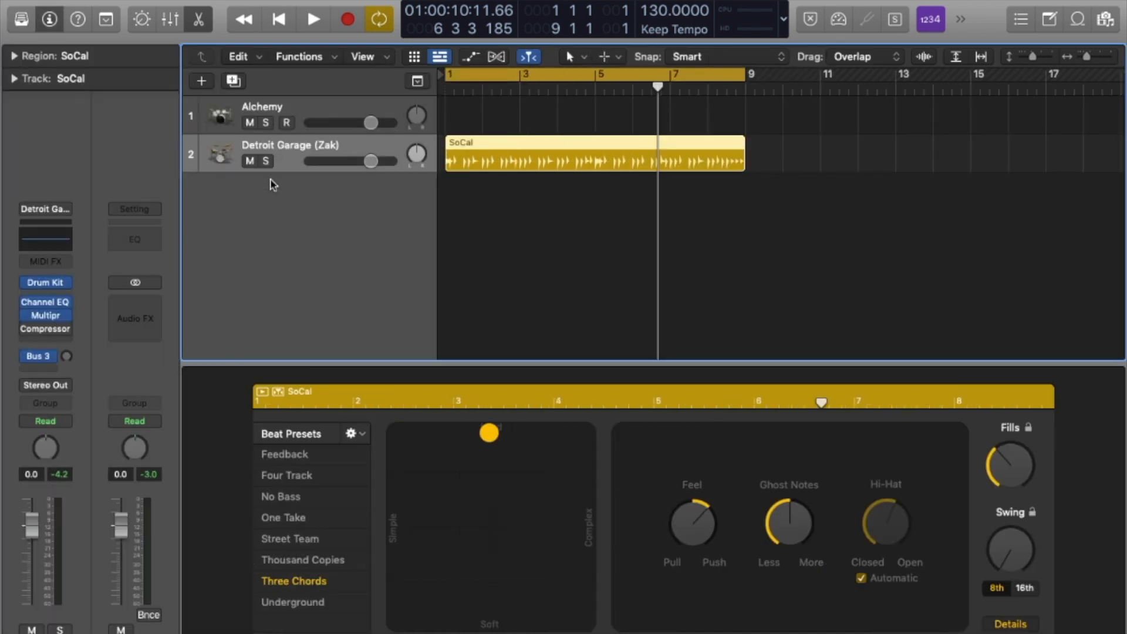
pyautogui.rightClick(257, 201)
pyautogui.click(403, 221)
# Load Drum Synth on the new track and move its window up and left.
pyautogui.click(65, 326)
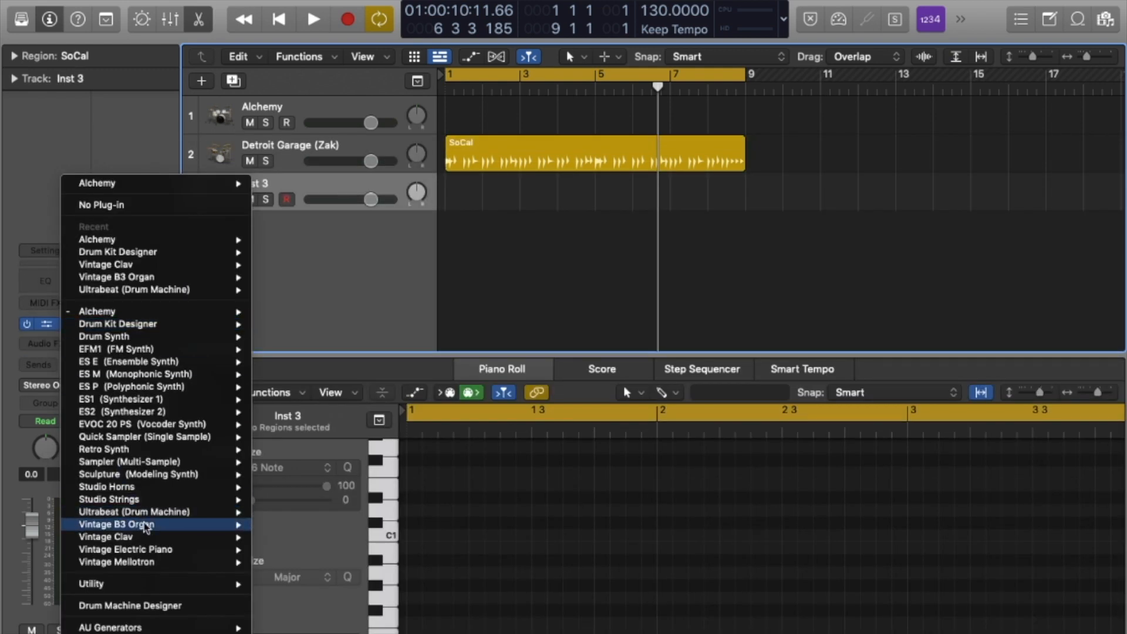
pyautogui.click(111, 360)
pyautogui.moveTo(777, 184); pyautogui.dragTo(731, 141)
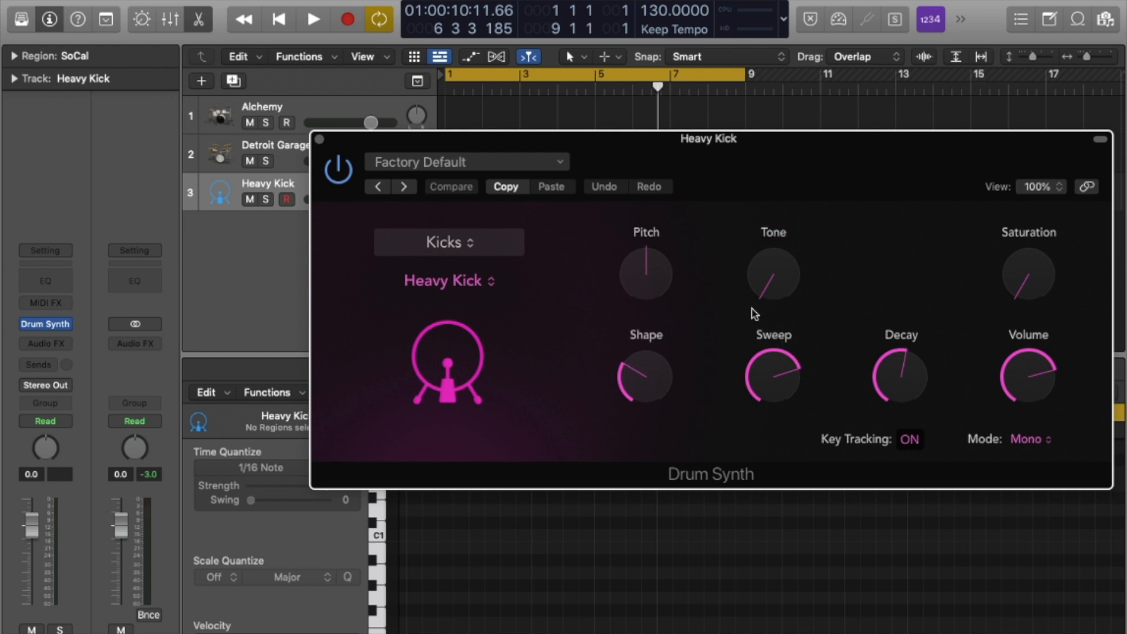
# Load Drum Synth's Brassy Cymbal preset, audition it with Musical Typing, then step on to Crash Cymbal.
pyautogui.click(464, 162)
pyautogui.moveTo(607, 462)
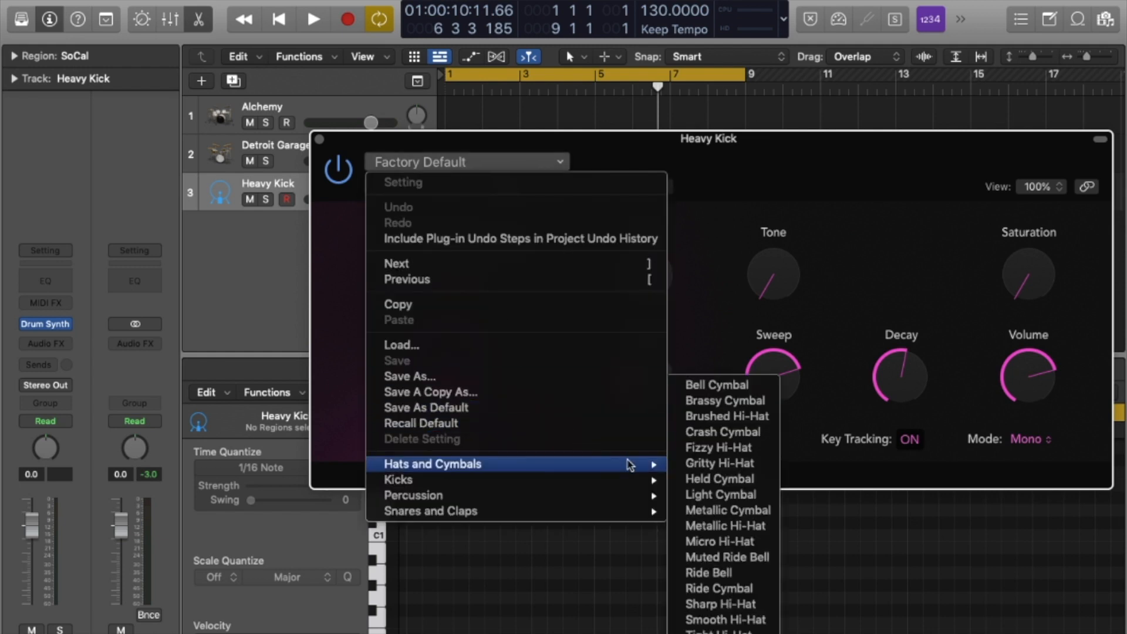
pyautogui.click(755, 407)
pyautogui.press('super+k')
pyautogui.press('d')
pyautogui.press('q')
pyautogui.press('q')
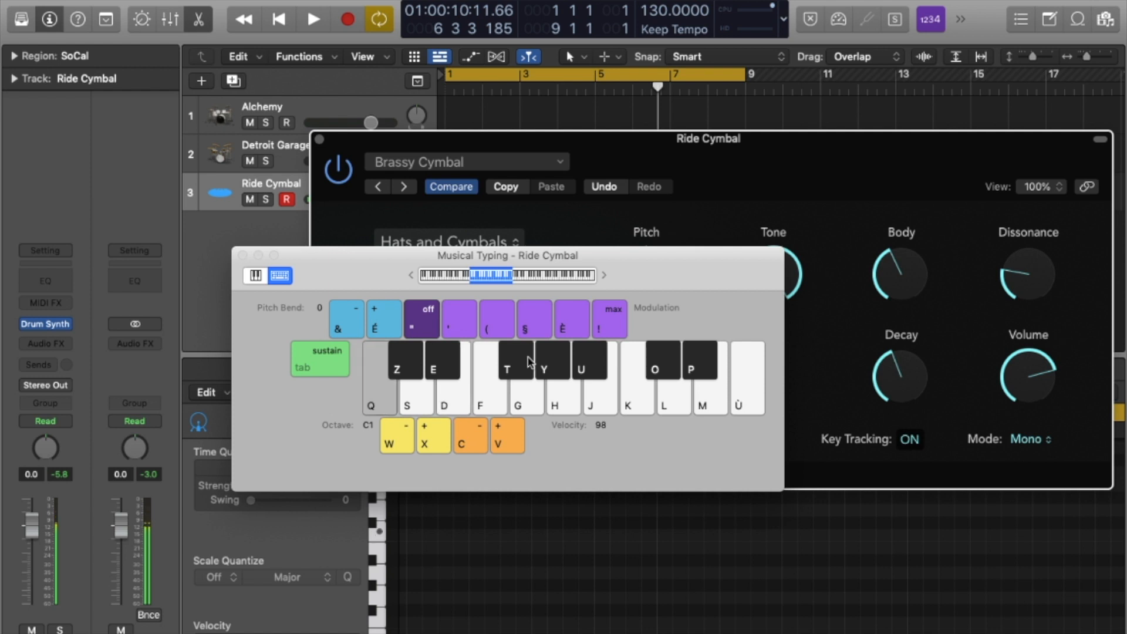
pyautogui.click(404, 187)
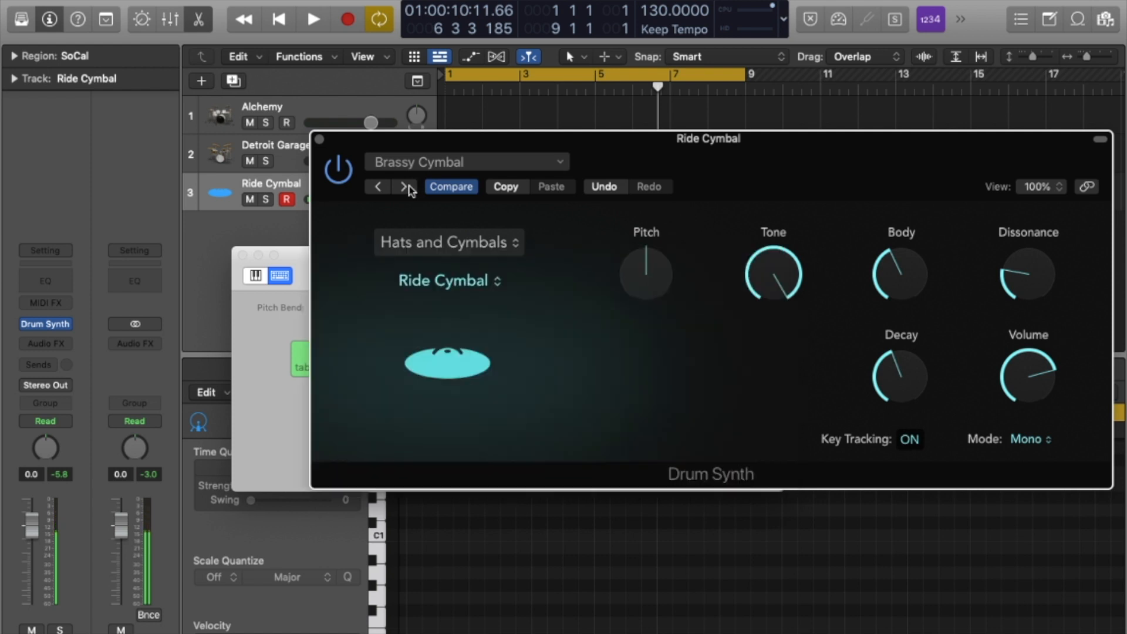
pyautogui.click(403, 186)
pyautogui.click(403, 187)
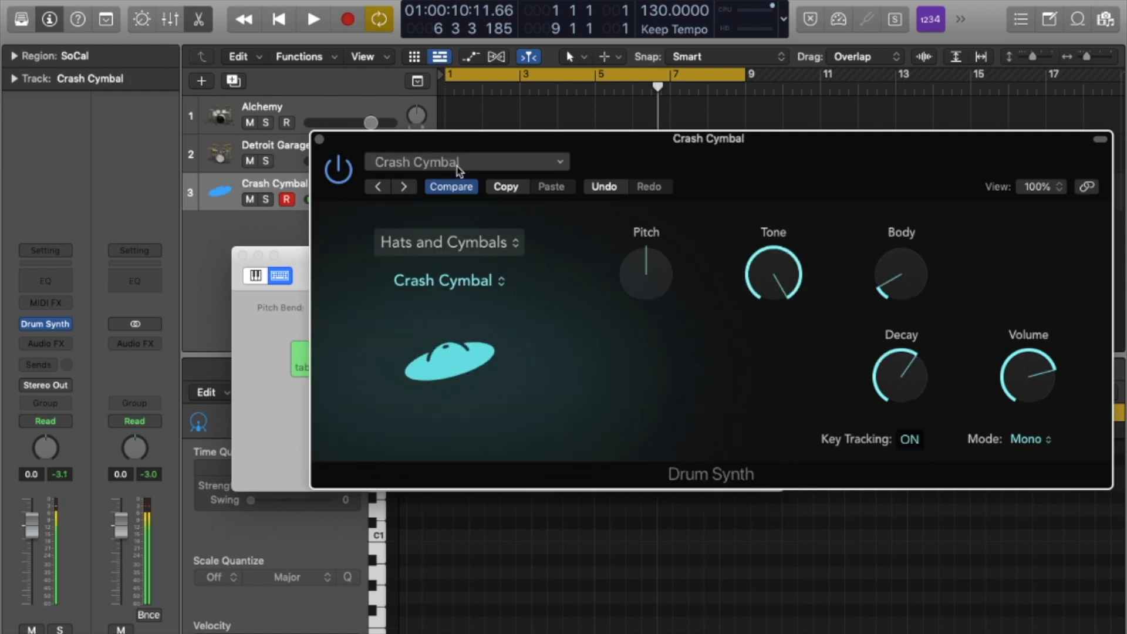
# Load the High Energy Kick preset and play it on the musical keyboard.
pyautogui.click(456, 171)
pyautogui.moveTo(585, 480)
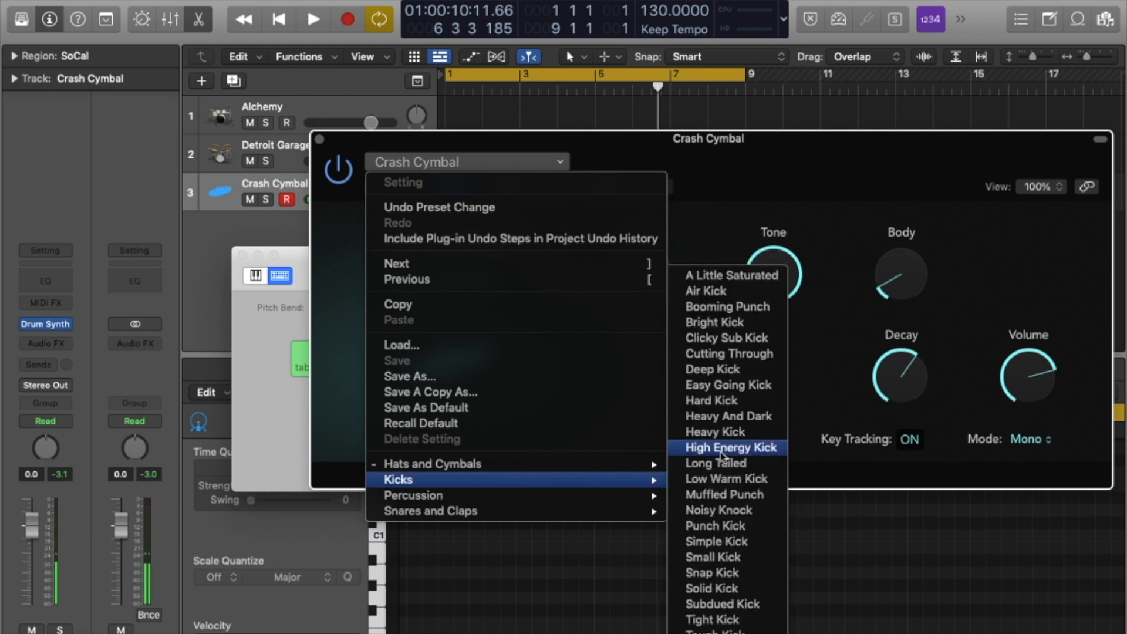
pyautogui.click(706, 450)
pyautogui.click(274, 309)
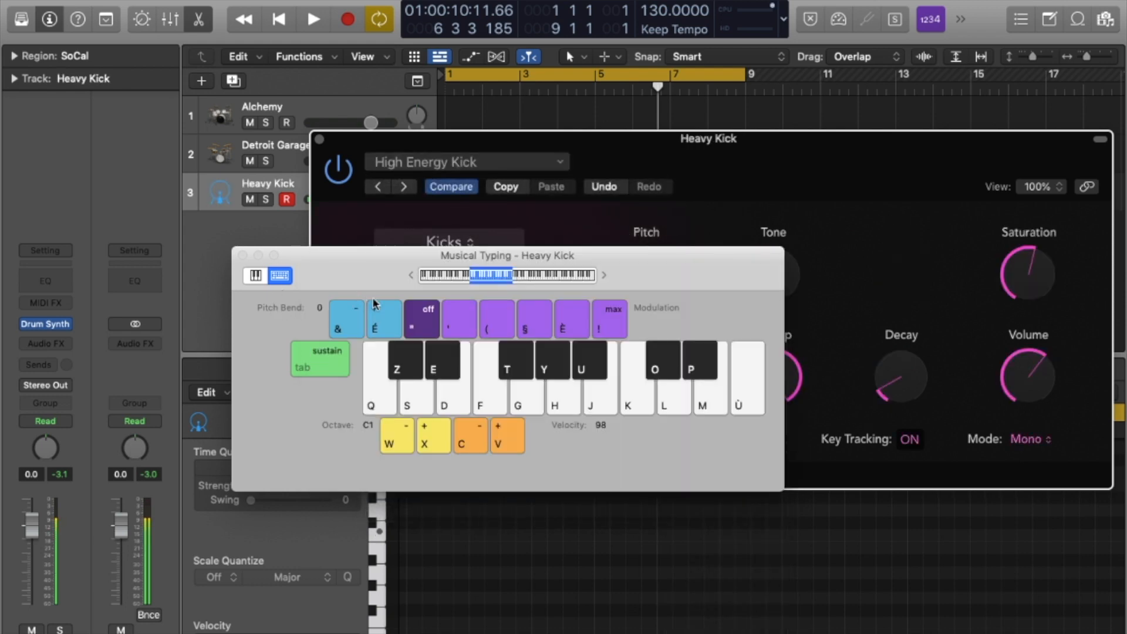
pyautogui.click(523, 223)
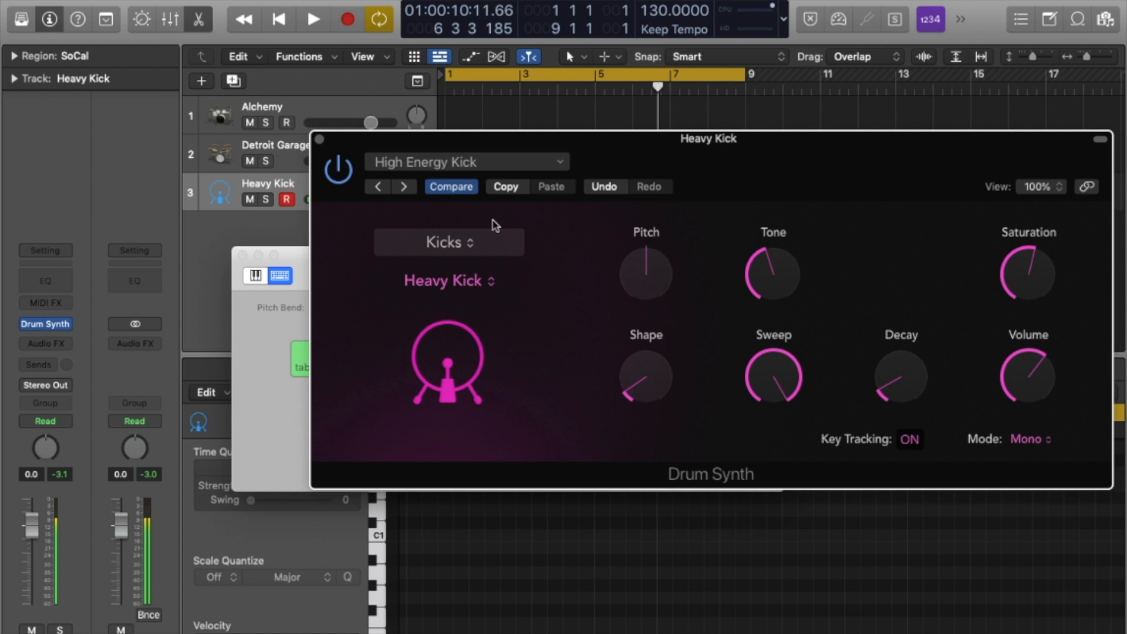
# Step through Long Tailed and Low Warm Kick to Muffled Punch, then close Drum Synth.
pyautogui.click(404, 187)
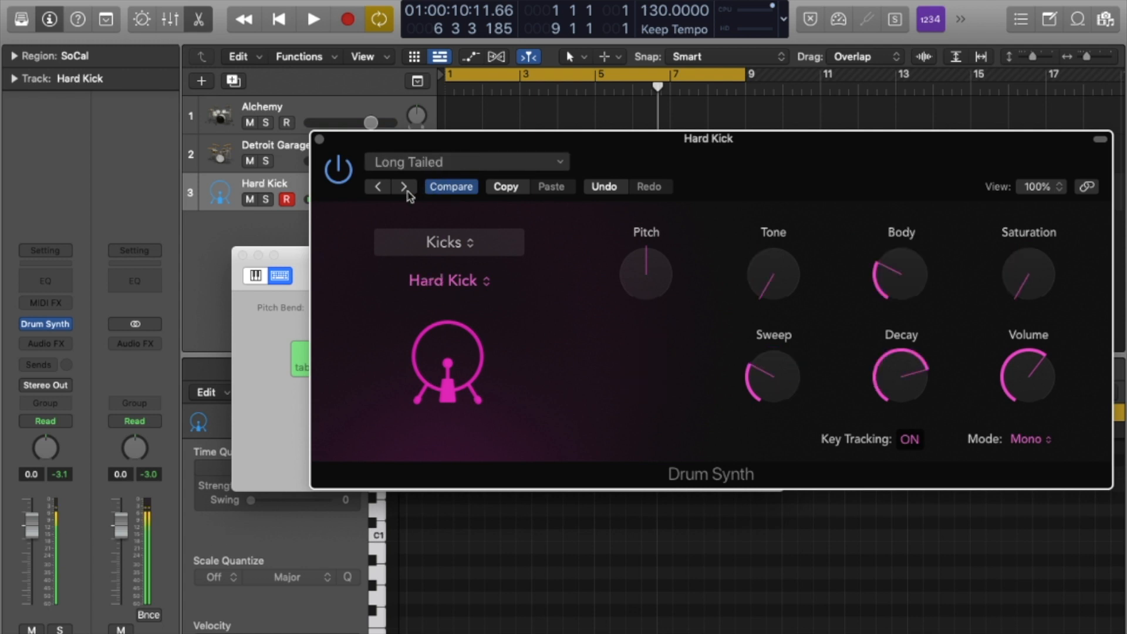
pyautogui.click(405, 187)
pyautogui.click(406, 189)
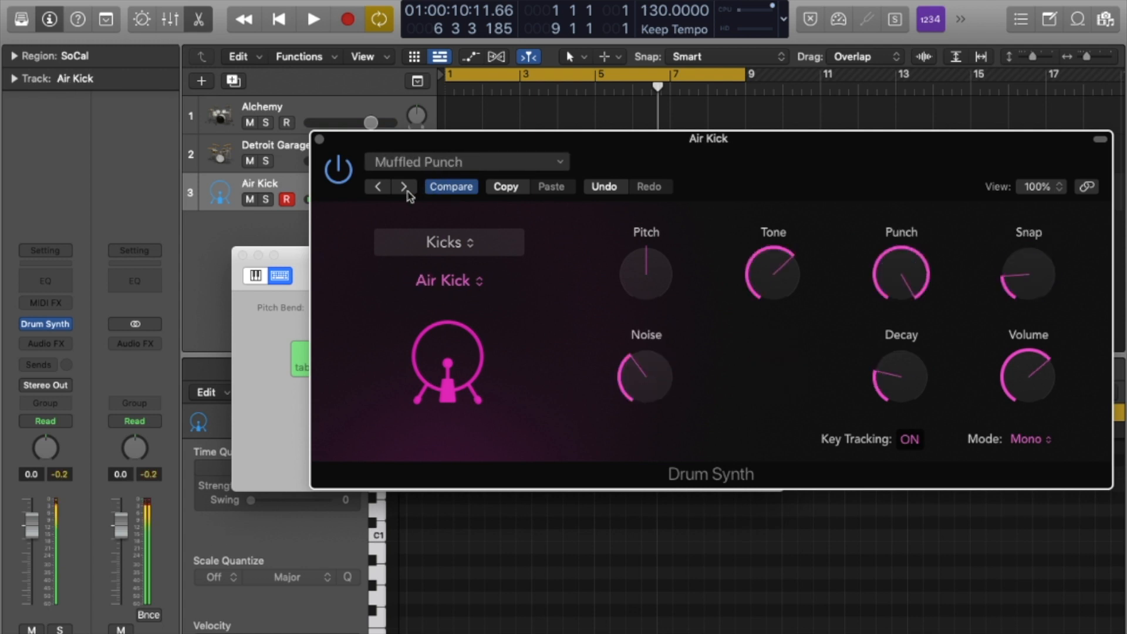
pyautogui.click(320, 140)
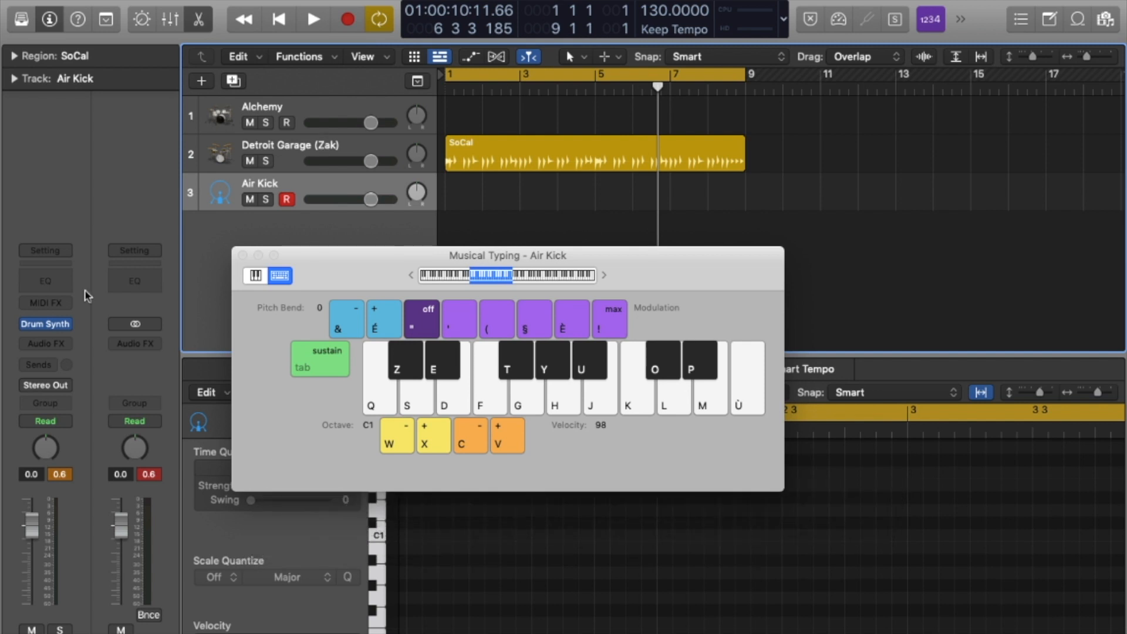
# Choose EFM1 (FM Synth) in track 3's Instrument slot to replace Drum Synth.
pyautogui.click(66, 327)
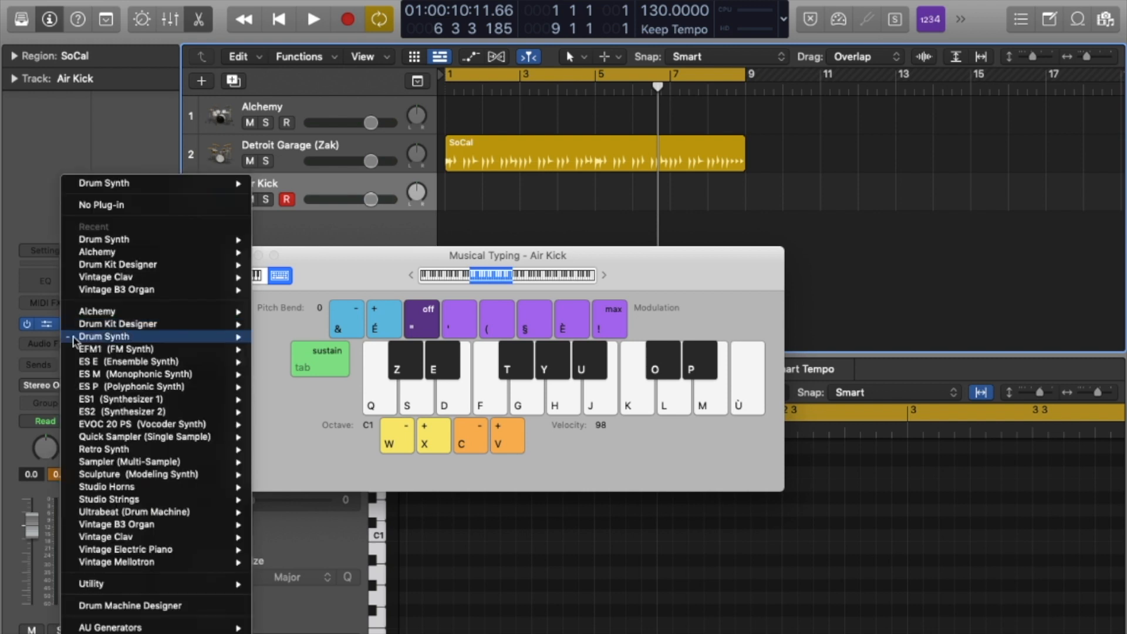
pyautogui.click(112, 355)
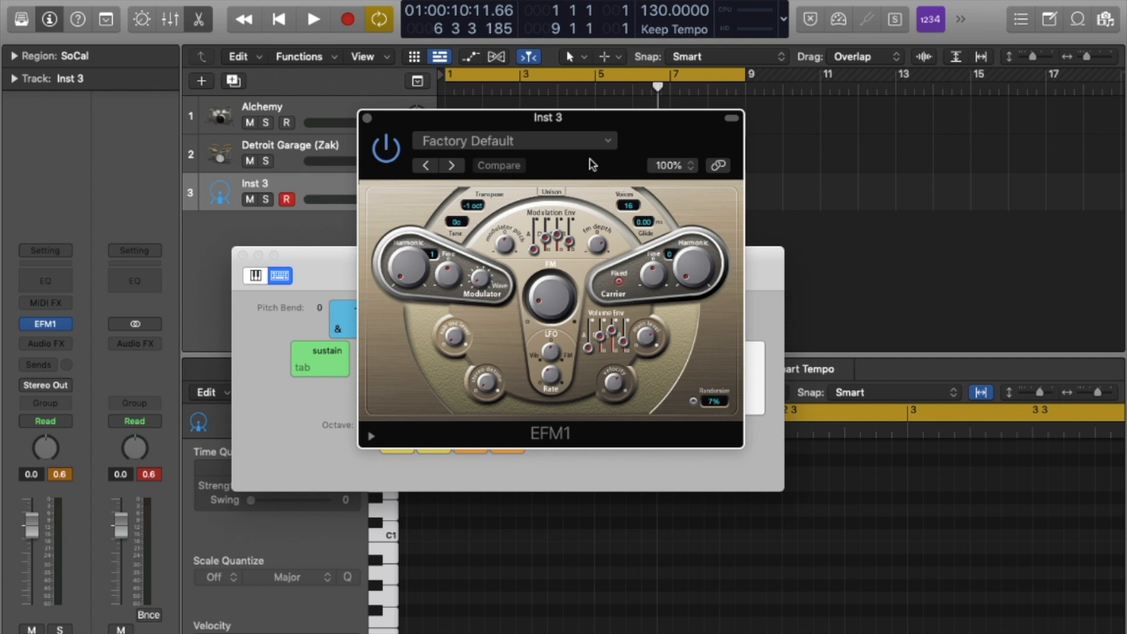
# Play a note on EFM1's default sound, then advance to the Evolving Lead preset.
pyautogui.press('a')
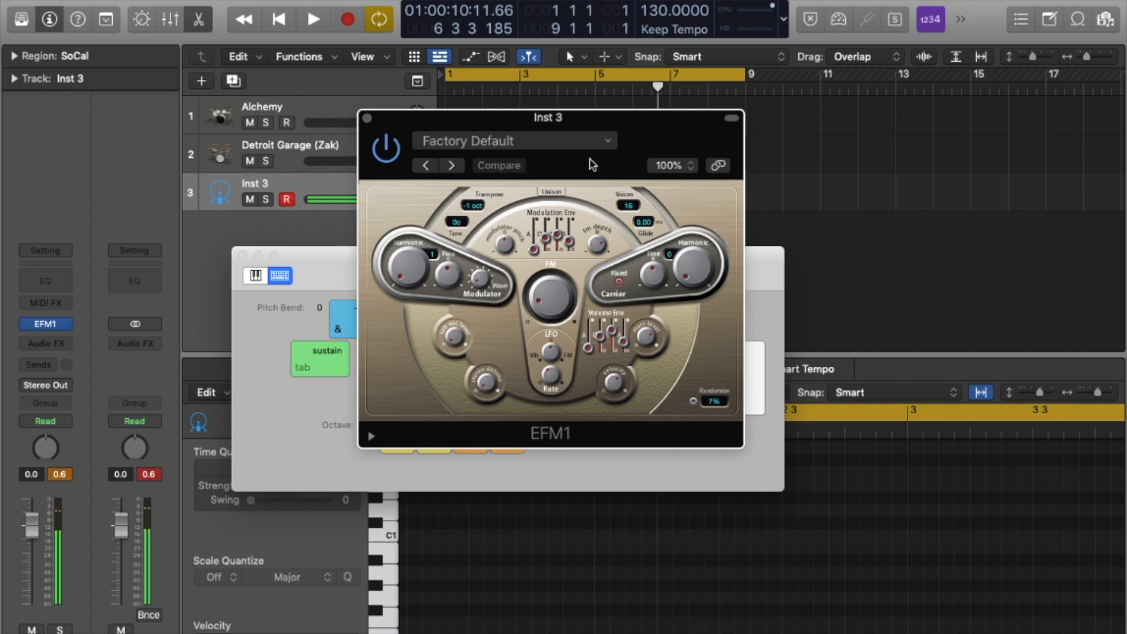
pyautogui.click(315, 432)
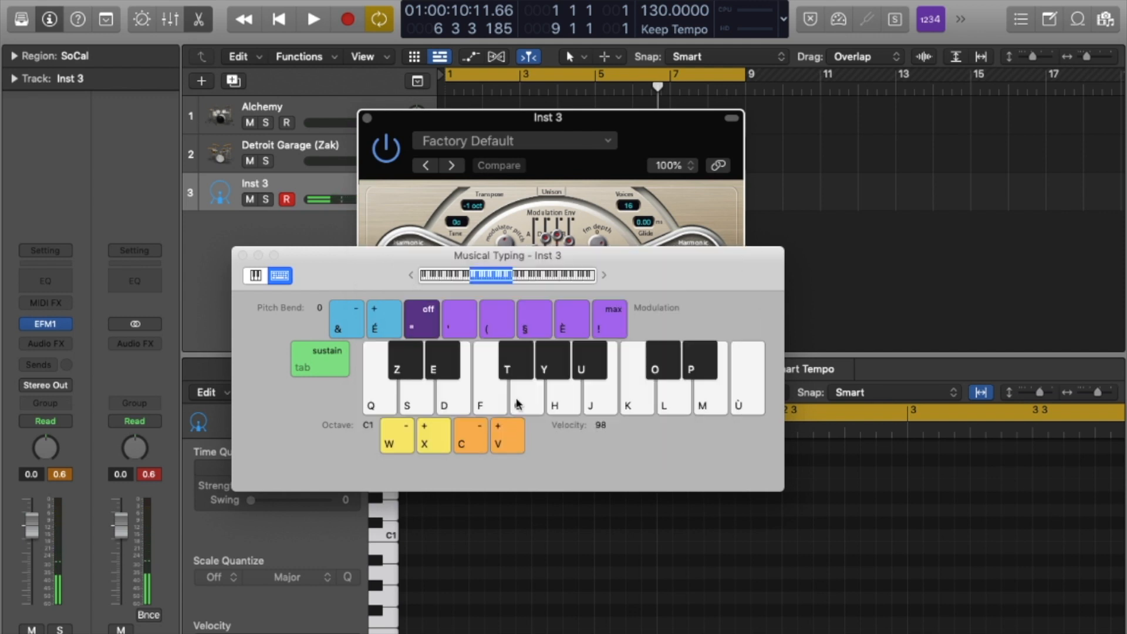
pyautogui.click(560, 163)
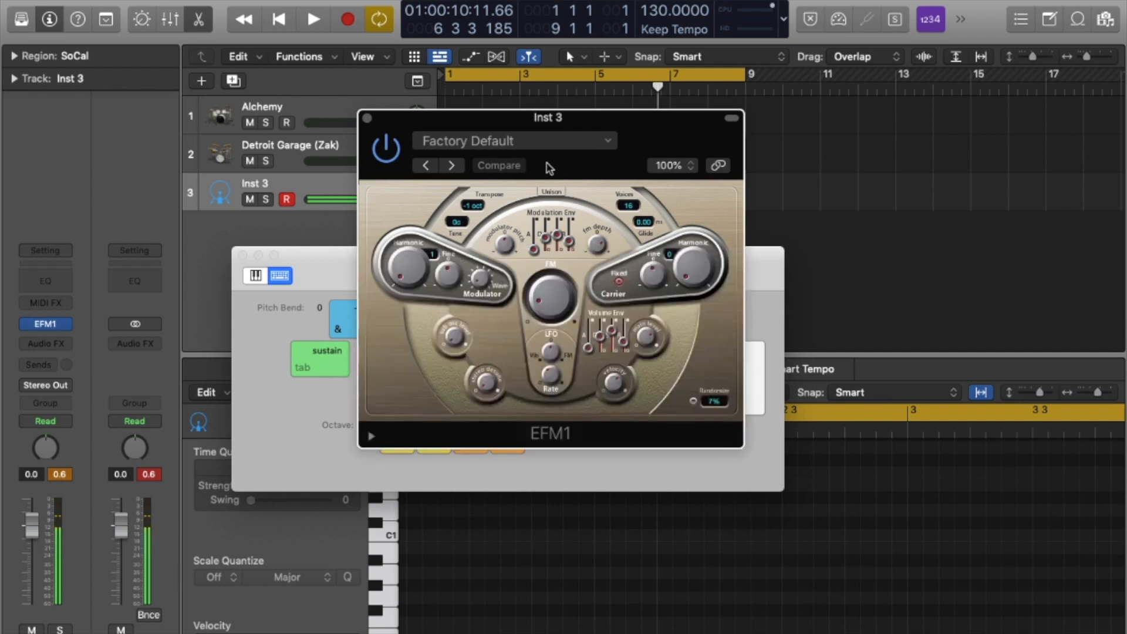
pyautogui.click(455, 166)
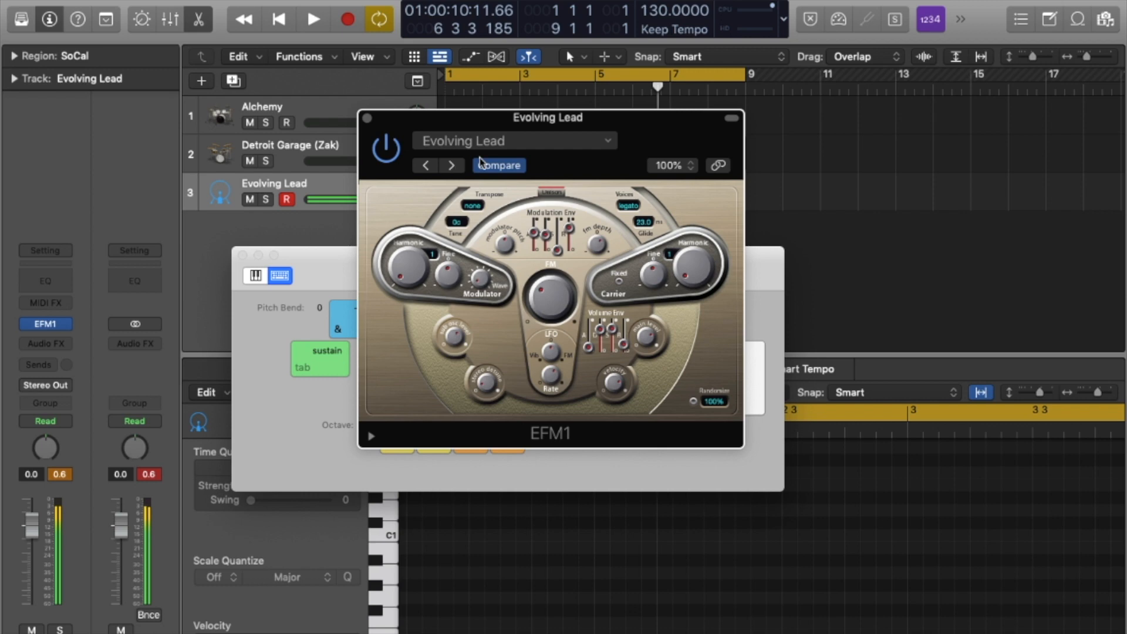
pyautogui.click(513, 144)
# Load and play 04 FM Keyboards > Church Organ, then step through Orbit Moods and Soft Shimmer to Detroit Bass.
pyautogui.moveTo(672, 506)
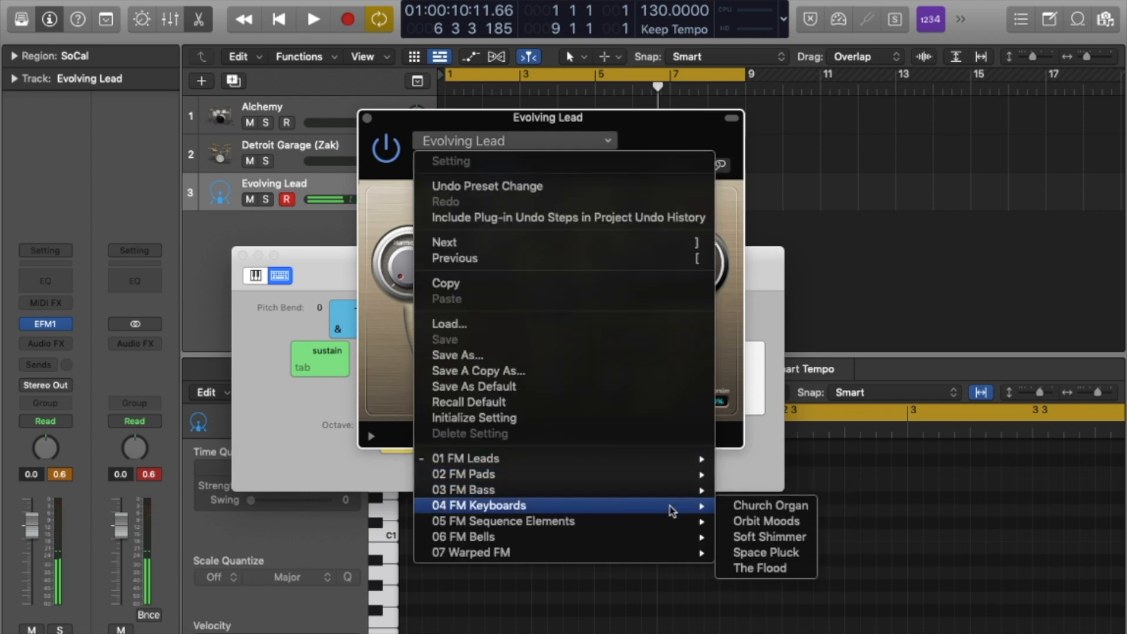
pyautogui.click(763, 506)
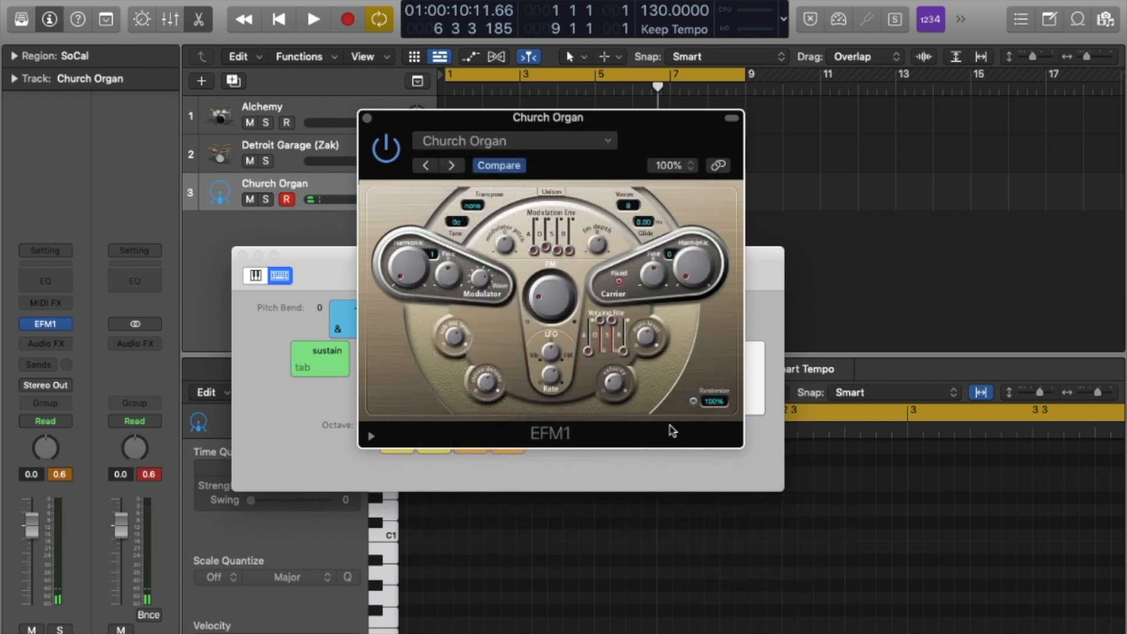
pyautogui.press('a')
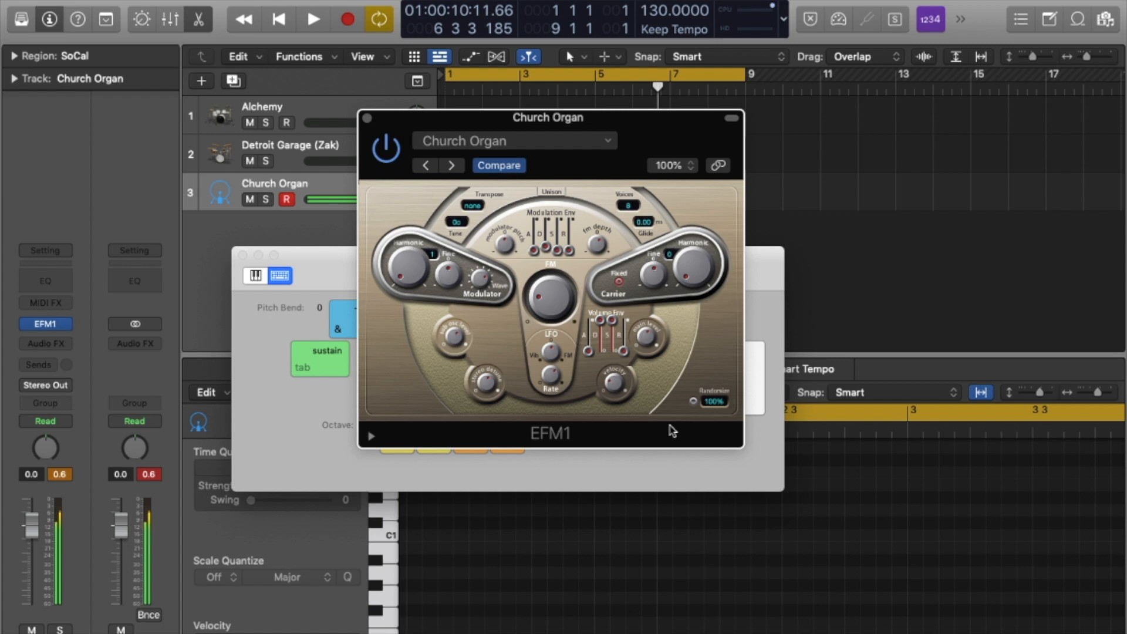
pyautogui.click(454, 165)
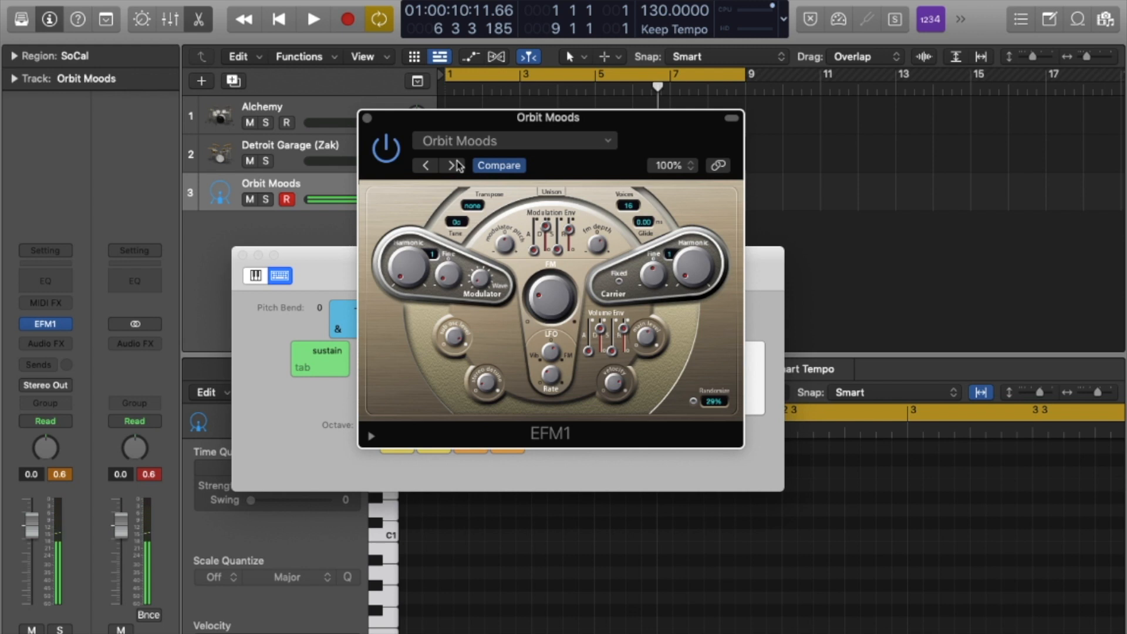
pyautogui.click(455, 165)
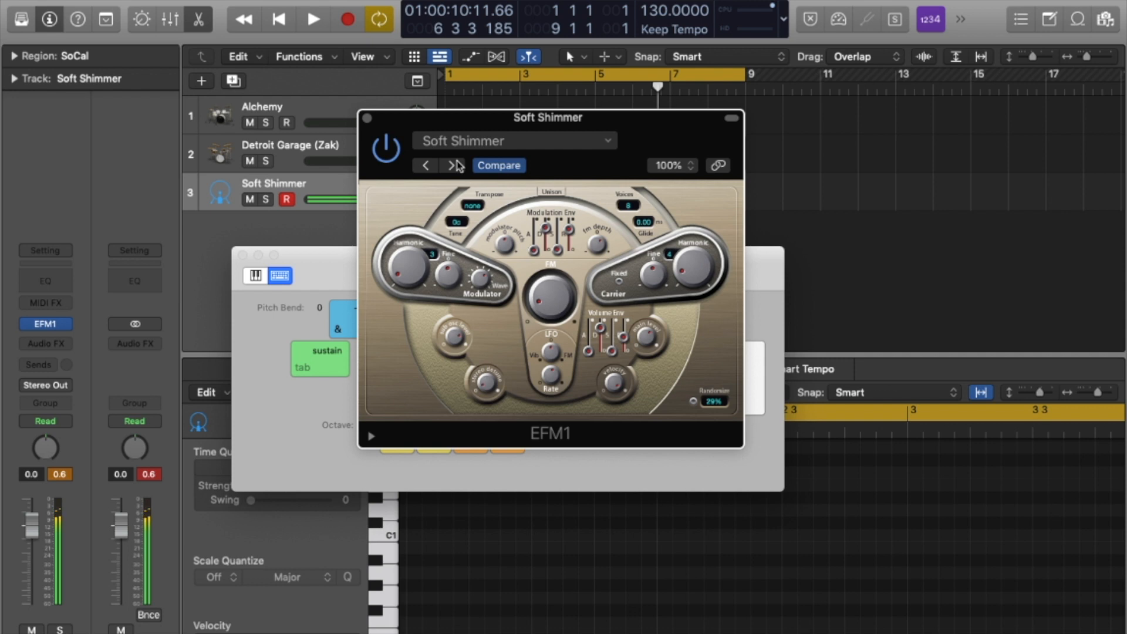
pyautogui.click(452, 165)
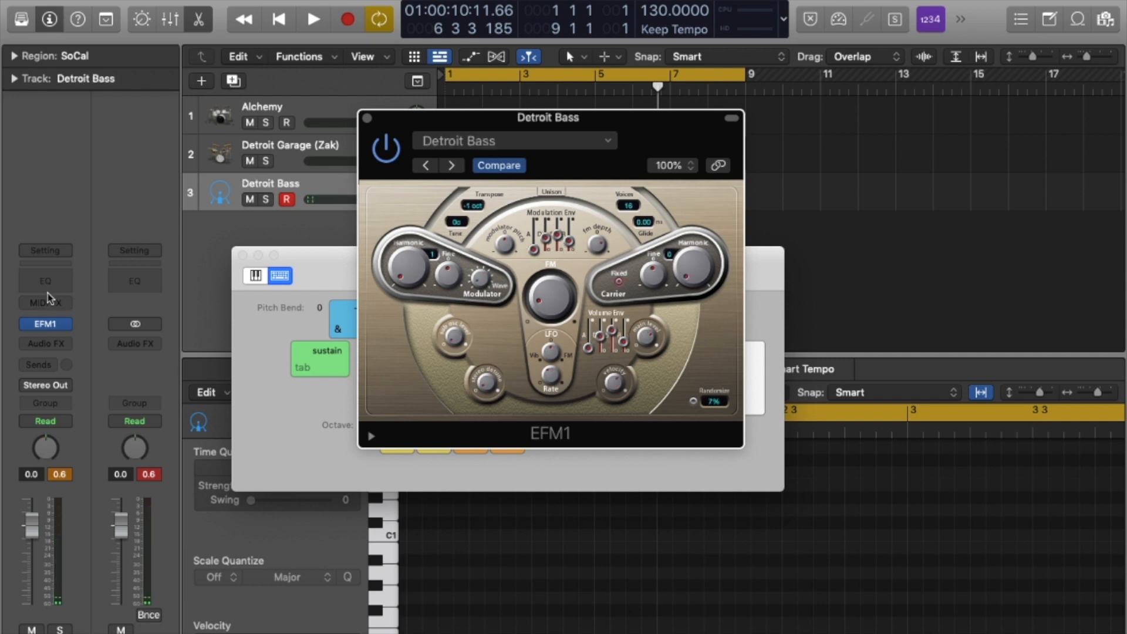
# Replace EFM1 with the stereo ES E synth and load its Analog Pad preset.
pyautogui.click(67, 326)
pyautogui.moveTo(185, 361)
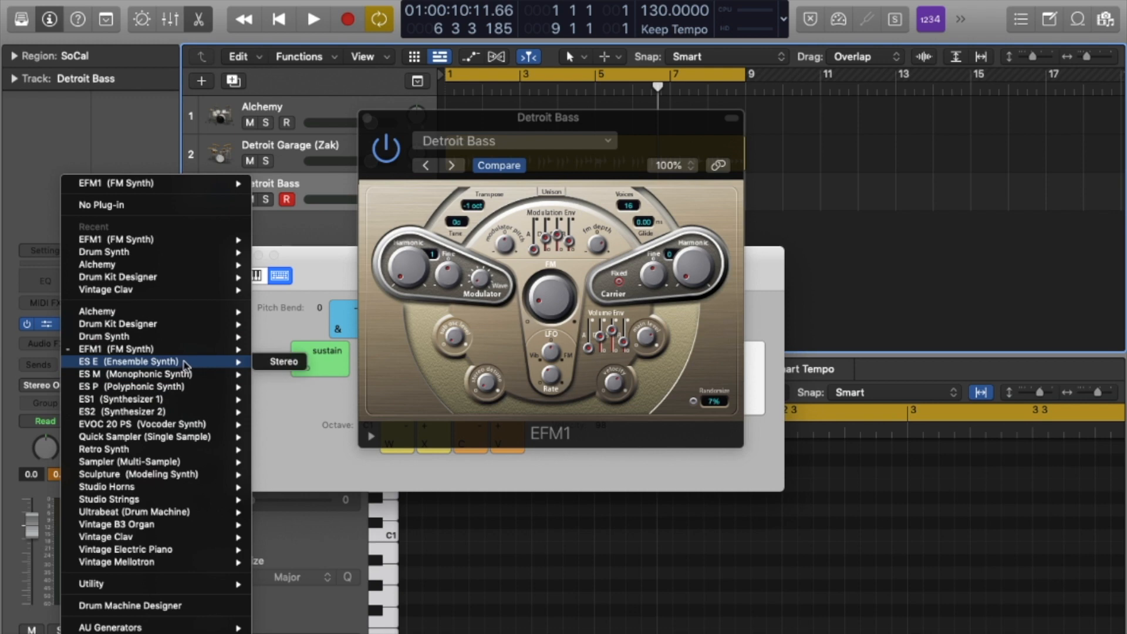
pyautogui.click(276, 361)
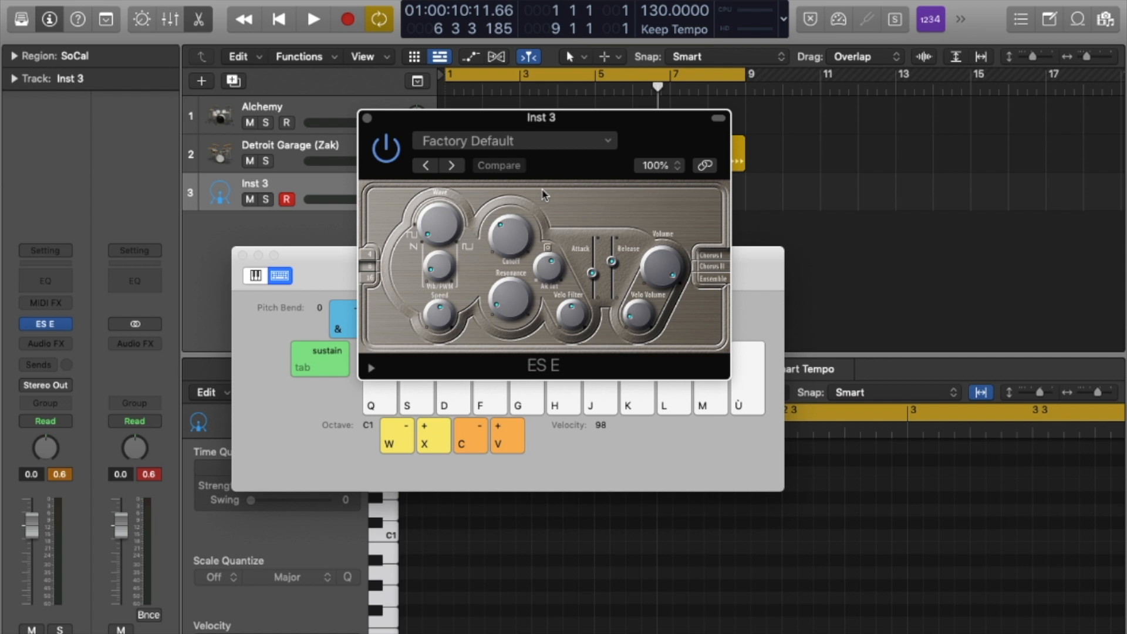
pyautogui.click(536, 144)
pyautogui.click(515, 464)
# Shift Musical Typing up one octave and play a chord progression on Analog Pad.
pyautogui.press('x')
pyautogui.press('h')
pyautogui.press('m')
pyautogui.press('k')
pyautogui.press('h')
pyautogui.press('k')
pyautogui.press('x')
pyautogui.press('h')
pyautogui.press('k')
pyautogui.press('m')
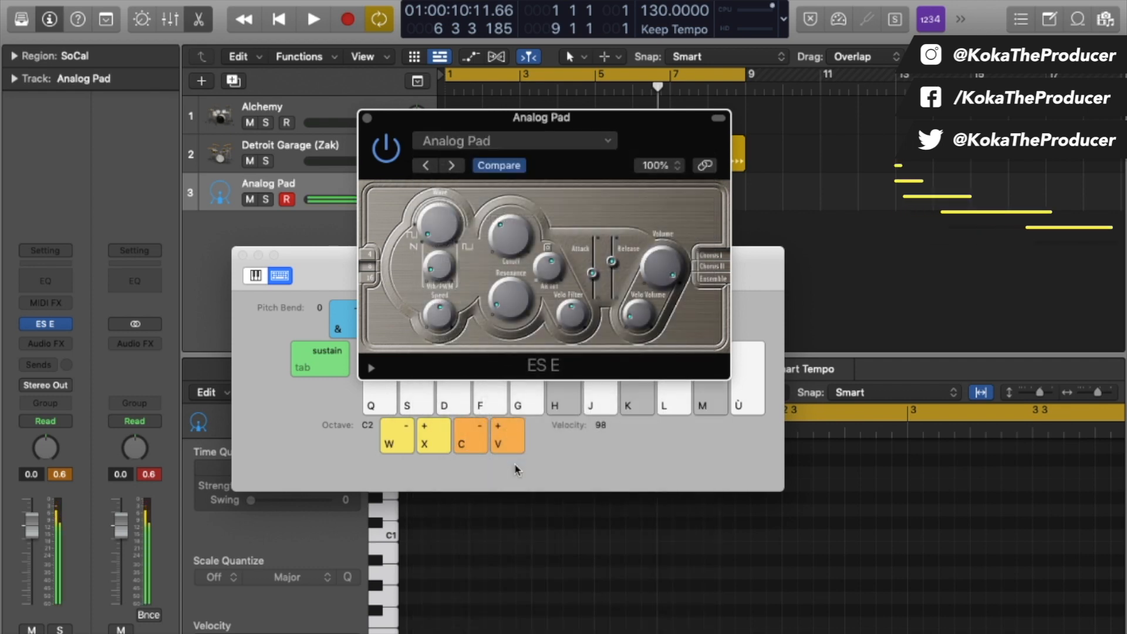
pyautogui.press('f')
pyautogui.press('h')
pyautogui.press('k')
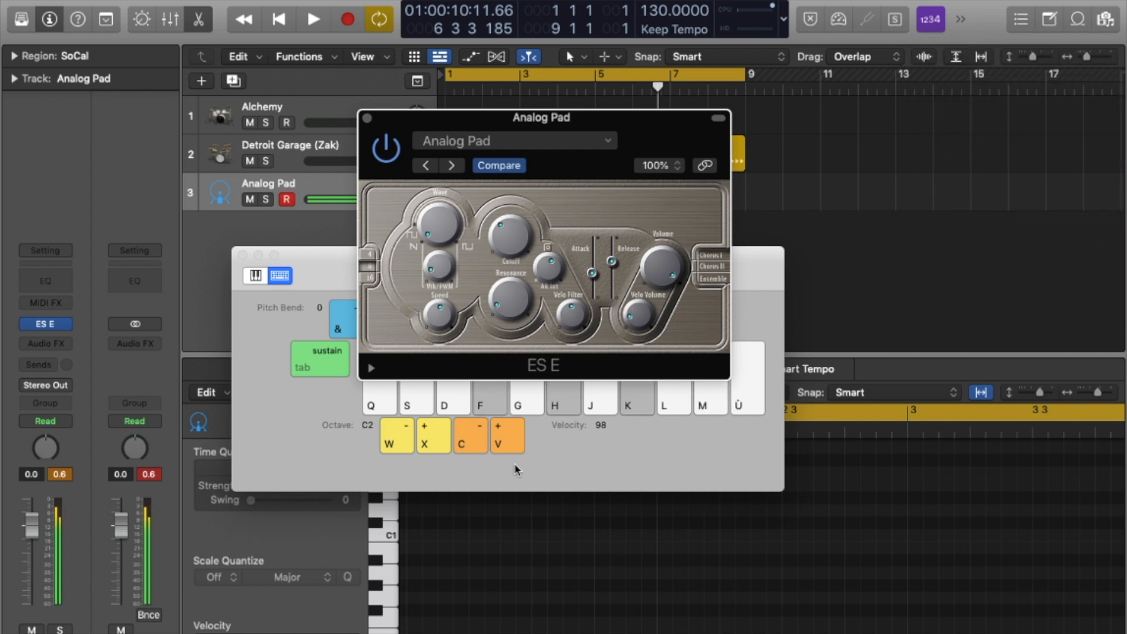
pyautogui.press('s')
pyautogui.press('f')
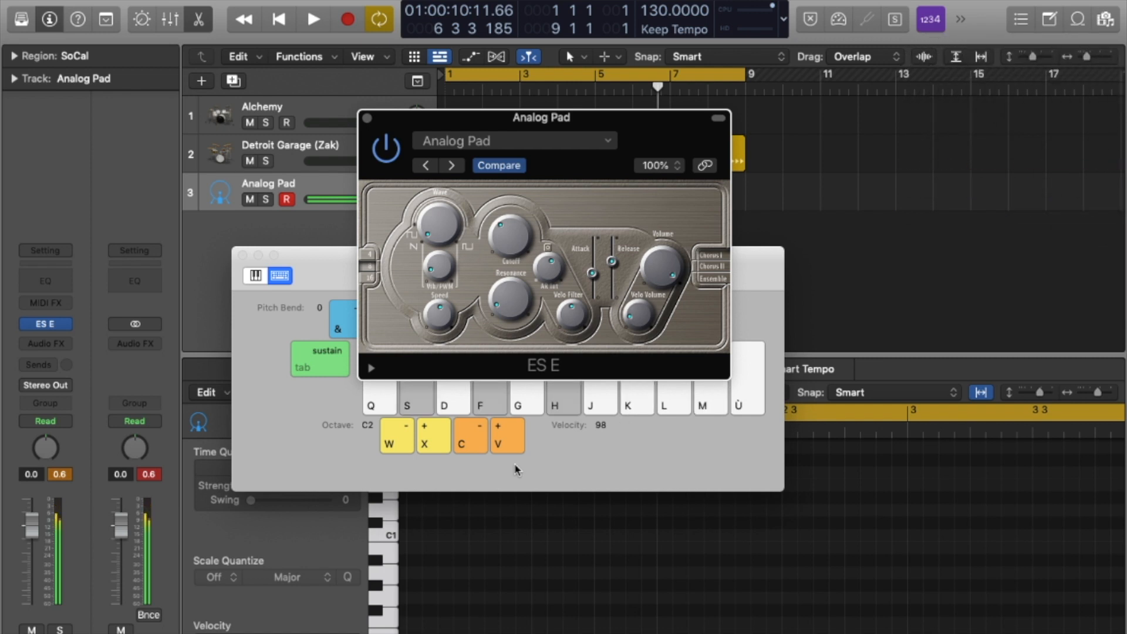
pyautogui.press('d')
pyautogui.press('g')
pyautogui.press('j')
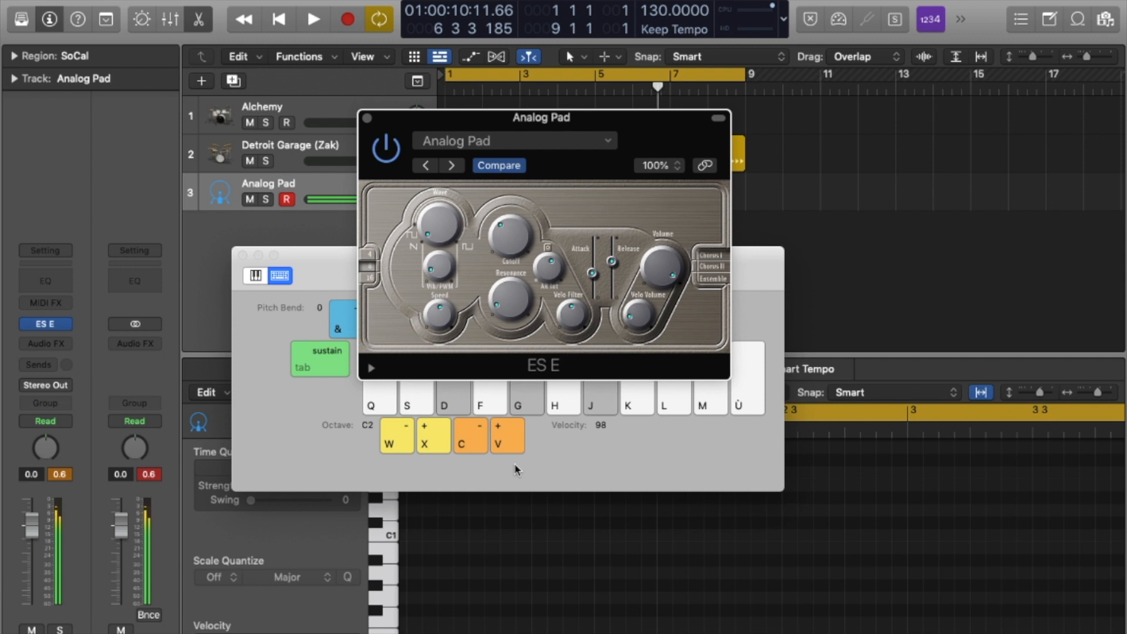
pyautogui.press('f')
pyautogui.press('h')
pyautogui.press('k')
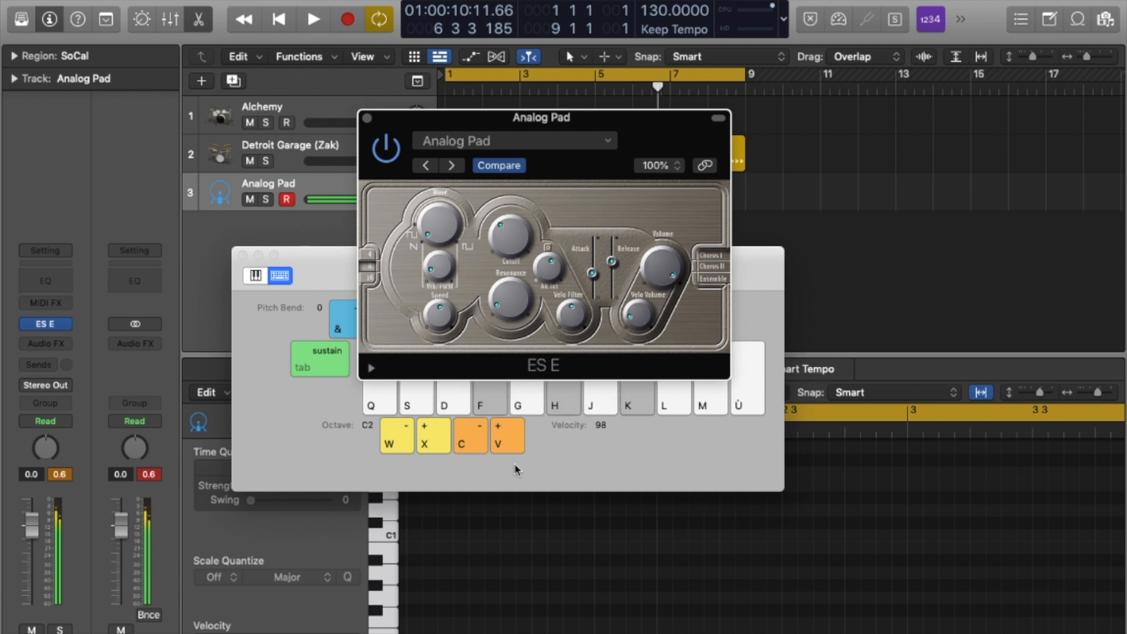
# Switch ES E to the Basic Soft Pad preset and play a chord progression on it.
pyautogui.click(451, 166)
pyautogui.press('h')
pyautogui.press('k')
pyautogui.press('m')
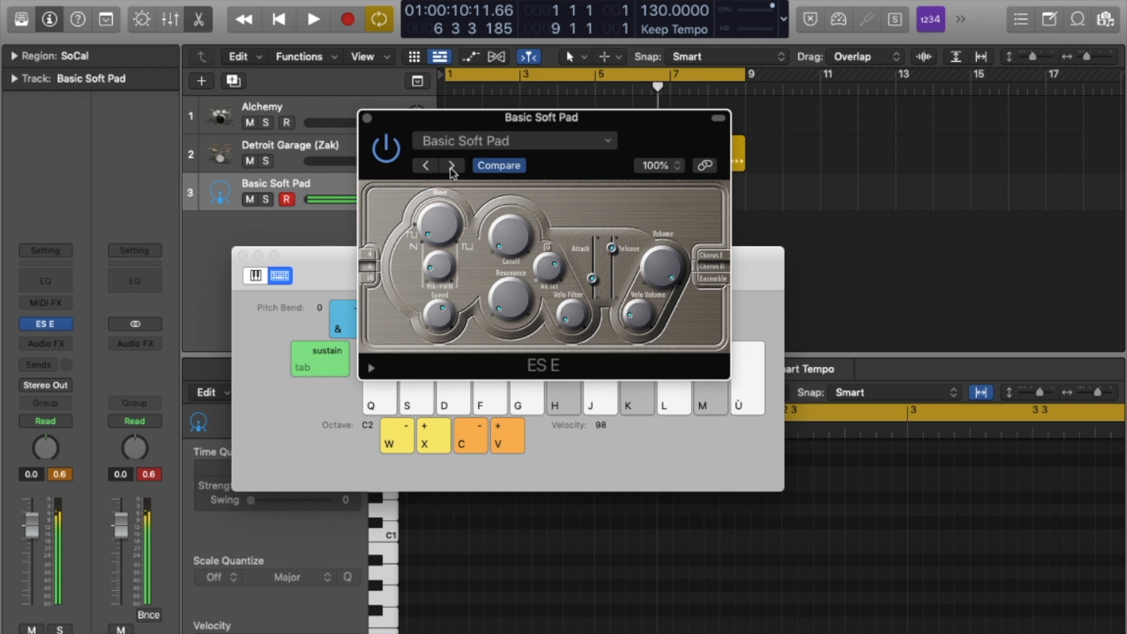
pyautogui.press('g')
pyautogui.press('j')
pyautogui.press('l')
pyautogui.press('f')
pyautogui.press('h')
pyautogui.press('k')
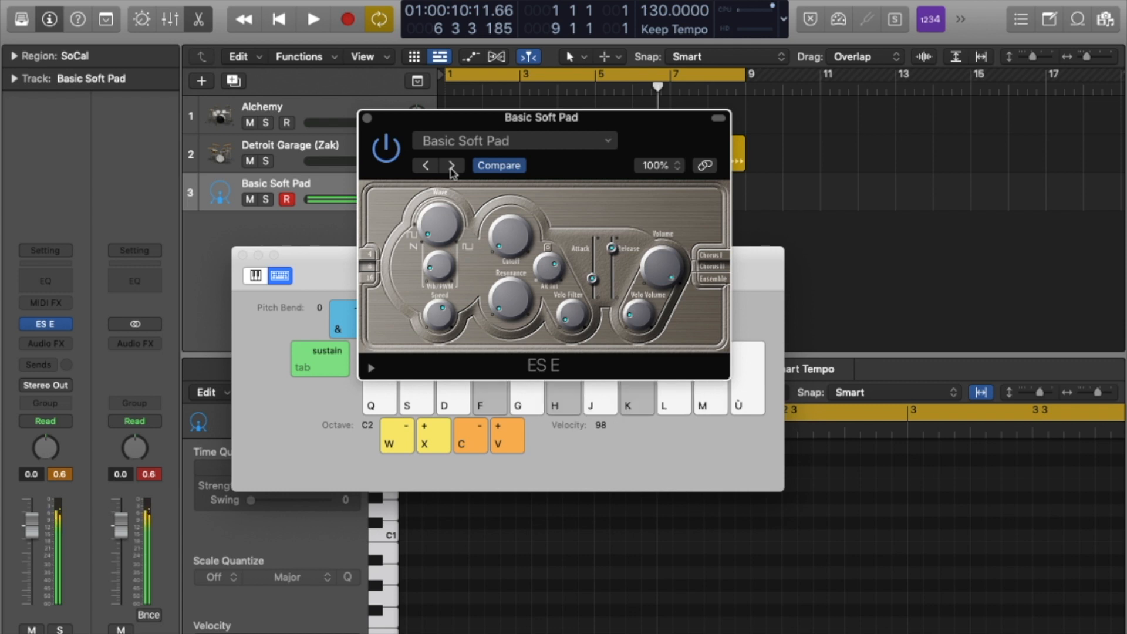
pyautogui.press('s')
pyautogui.press('f')
pyautogui.press('h')
pyautogui.press('d')
pyautogui.press('g')
pyautogui.press('j')
pyautogui.press('f')
pyautogui.press('h')
pyautogui.press('k')
# Advance to the Bright Strings preset and audition it with a chord progression.
pyautogui.click(451, 166)
pyautogui.press('h')
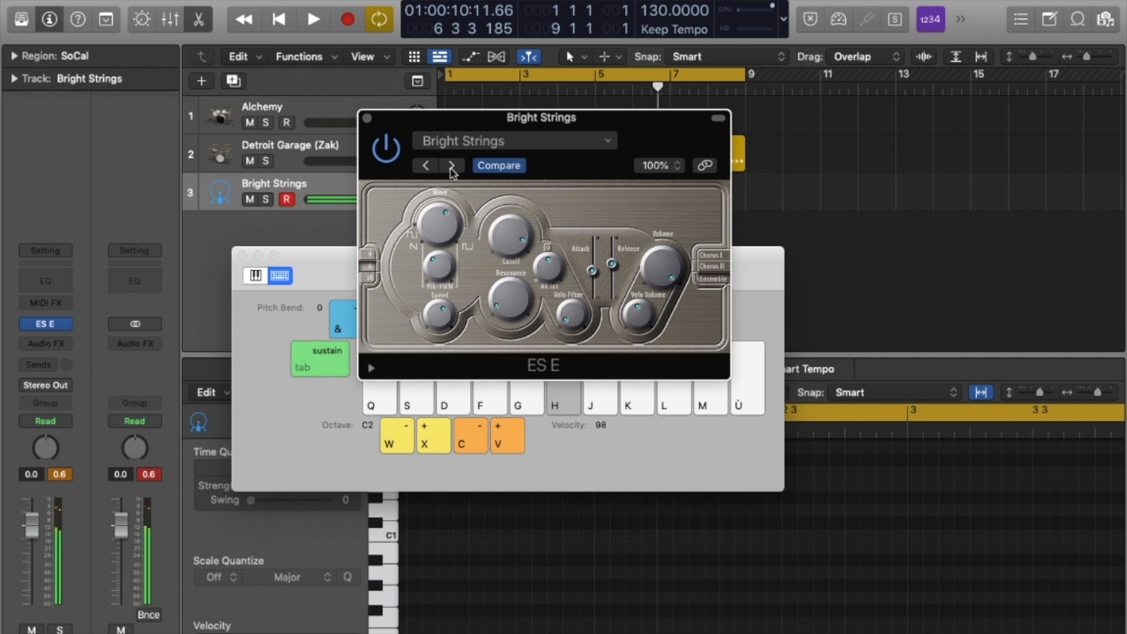
pyautogui.press('k')
pyautogui.press('m')
pyautogui.press('g')
pyautogui.press('j')
pyautogui.press('l')
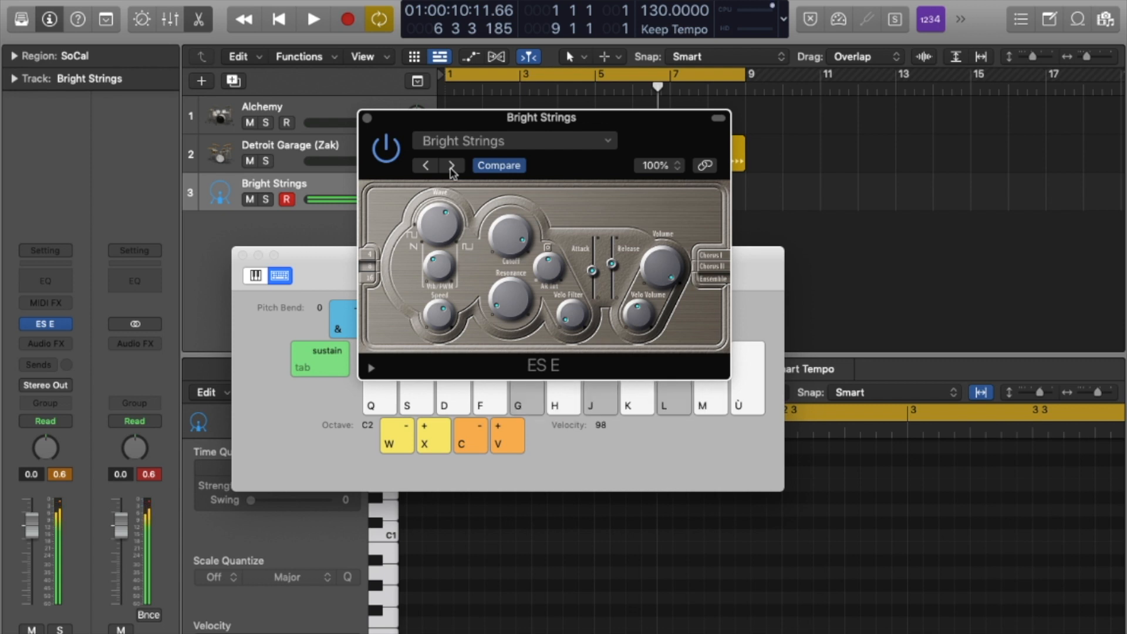
pyautogui.press('f')
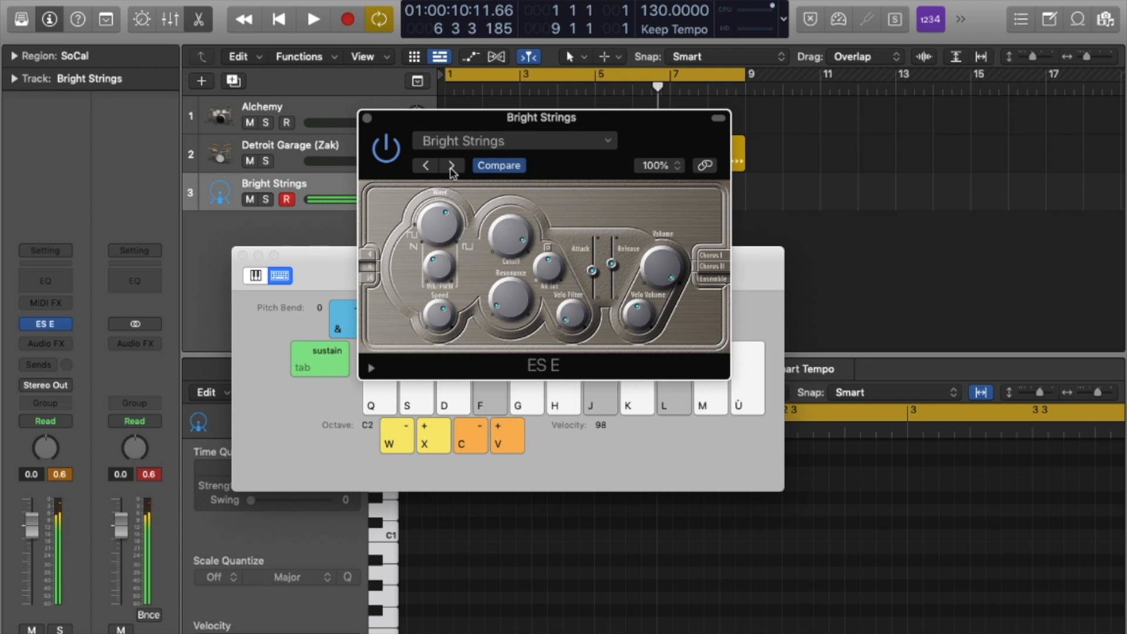
pyautogui.press('d')
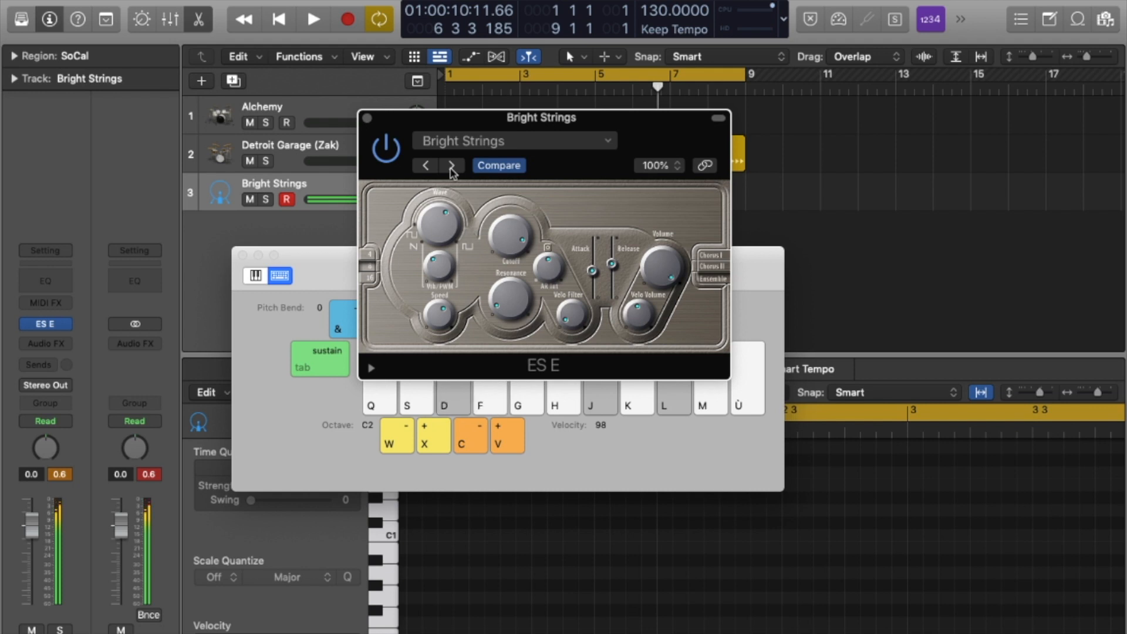
pyautogui.press('h')
pyautogui.press('k')
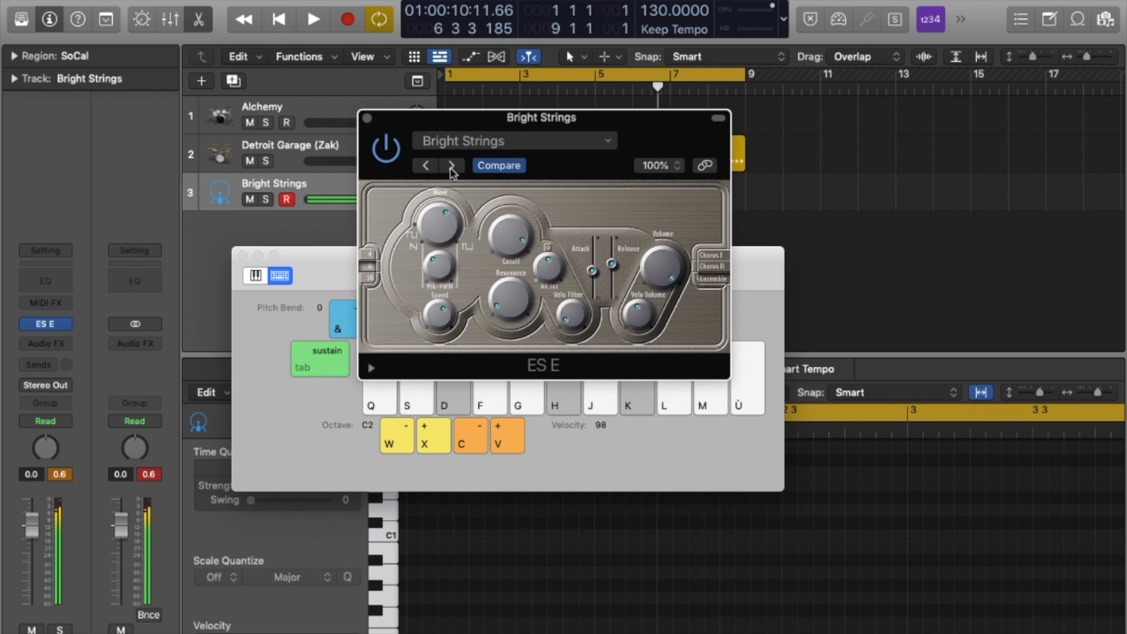
pyautogui.press('s')
pyautogui.press('g')
pyautogui.press('j')
pyautogui.press('d')
pyautogui.press('h')
pyautogui.press('k')
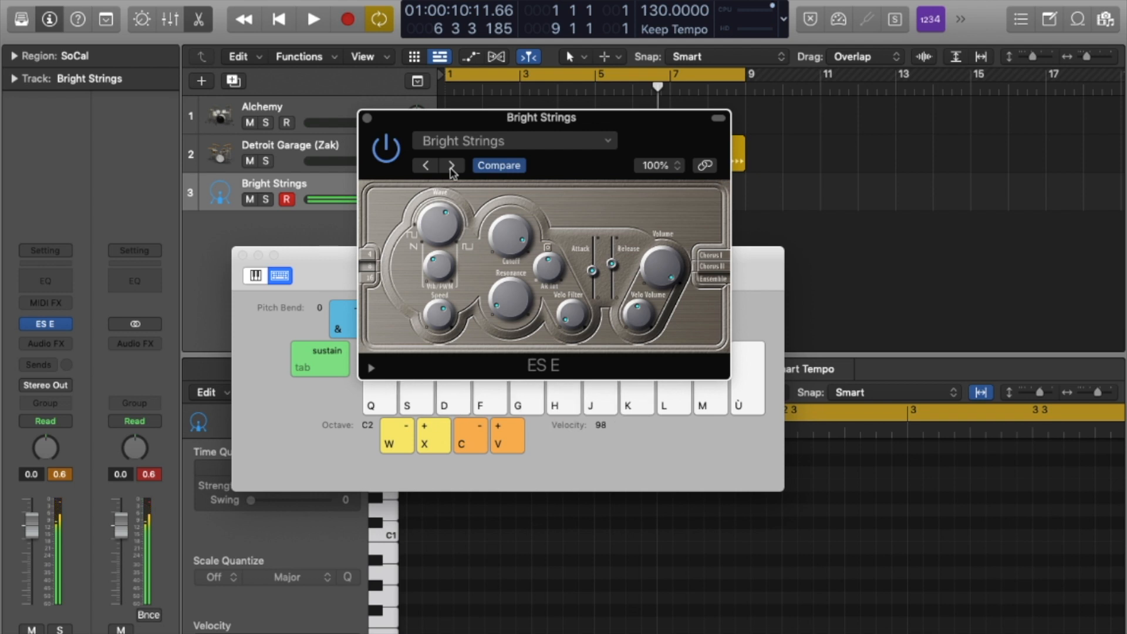
# Advance to the Dark Synth Pad preset and play a full chord progression on it.
pyautogui.click(451, 166)
pyautogui.press('k')
pyautogui.press('m')
pyautogui.press('h')
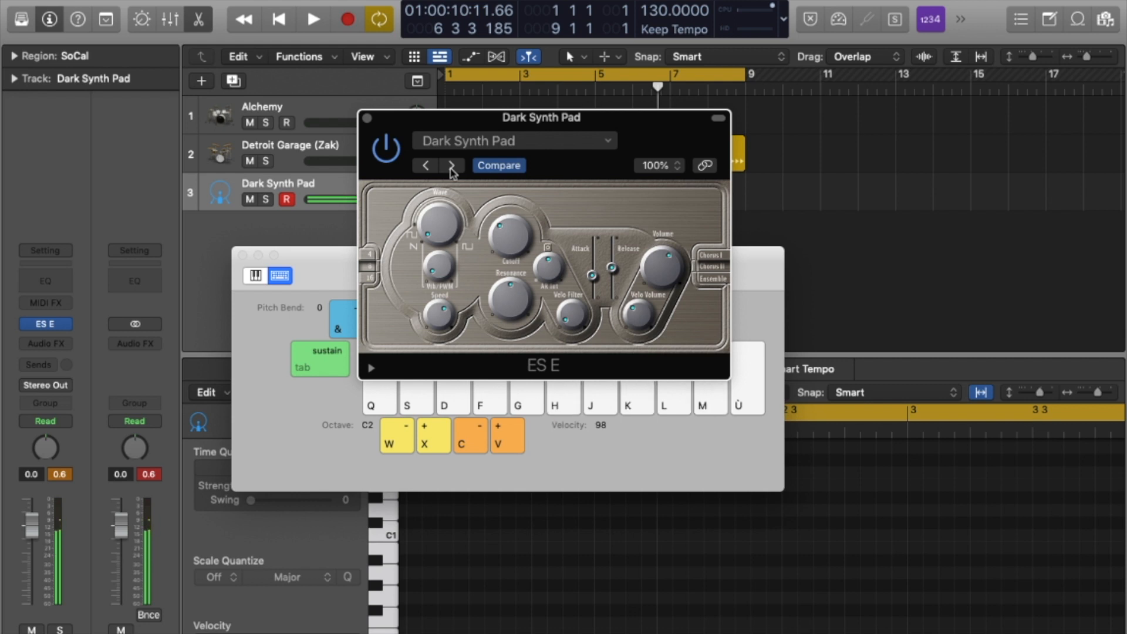
pyautogui.press('f')
pyautogui.press('d')
pyautogui.press('g')
pyautogui.press('j')
pyautogui.press('h')
pyautogui.press('k')
pyautogui.press('m')
pyautogui.press('f')
pyautogui.press('h')
pyautogui.press('f')
pyautogui.press('h')
pyautogui.press('d')
pyautogui.press('g')
pyautogui.press('j')
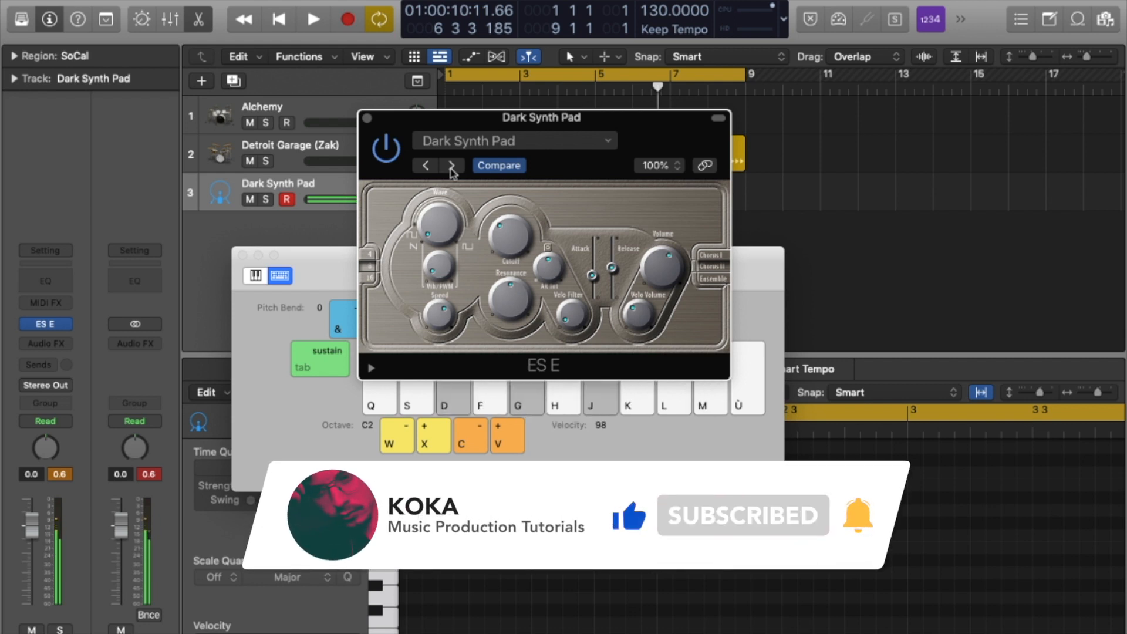
pyautogui.press('d')
pyautogui.press('g')
pyautogui.press('h')
pyautogui.press('k')
pyautogui.press('m')
pyautogui.press('f')
pyautogui.press('h')
pyautogui.press('f')
pyautogui.press('k')
pyautogui.press('d')
pyautogui.press('j')
pyautogui.press('d')
pyautogui.press('g')
pyautogui.press('s')
pyautogui.press('f')
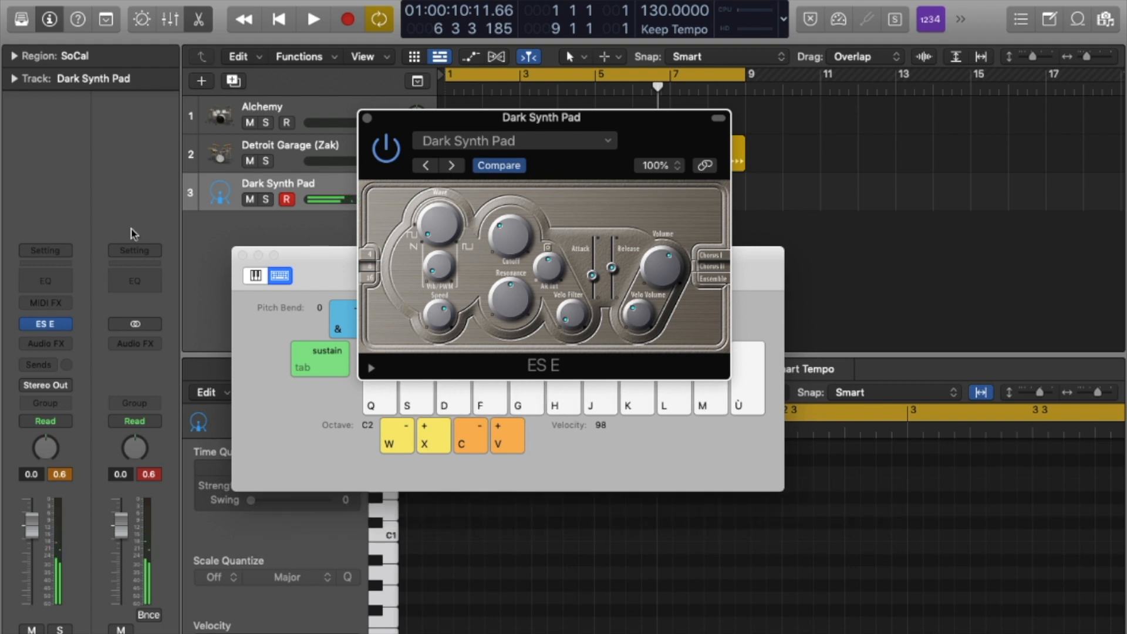
# Replace ES E on Inst 3 with the ES M (Monophonic Synth) Mono version.
pyautogui.click(66, 326)
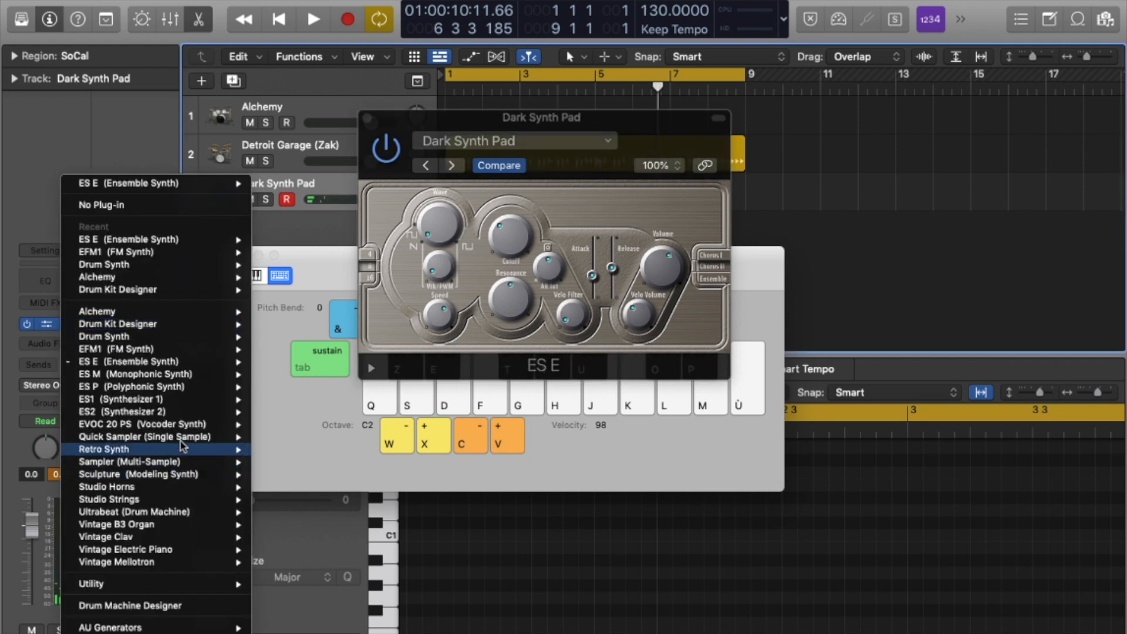
pyautogui.moveTo(198, 378)
pyautogui.click(271, 375)
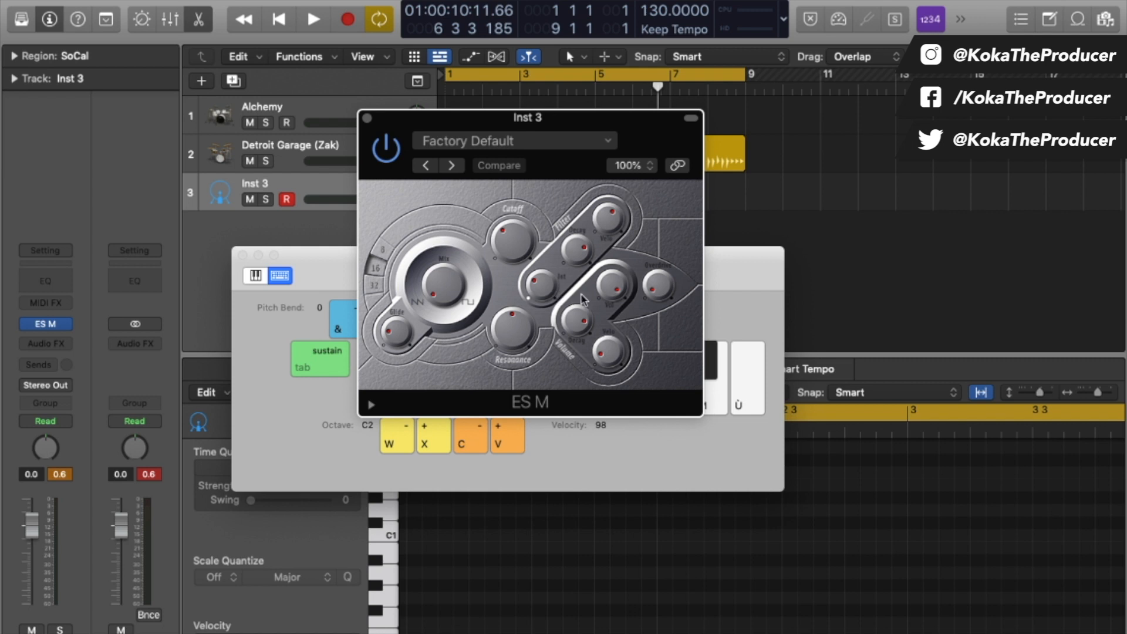
# Raise the ES M glide slightly and play notes, then turn glide to minimum and replay.
pyautogui.moveTo(394, 330)
pyautogui.mouseDown()
pyautogui.moveTo(393, 305)
pyautogui.moveTo(395, 314)
pyautogui.mouseUp()
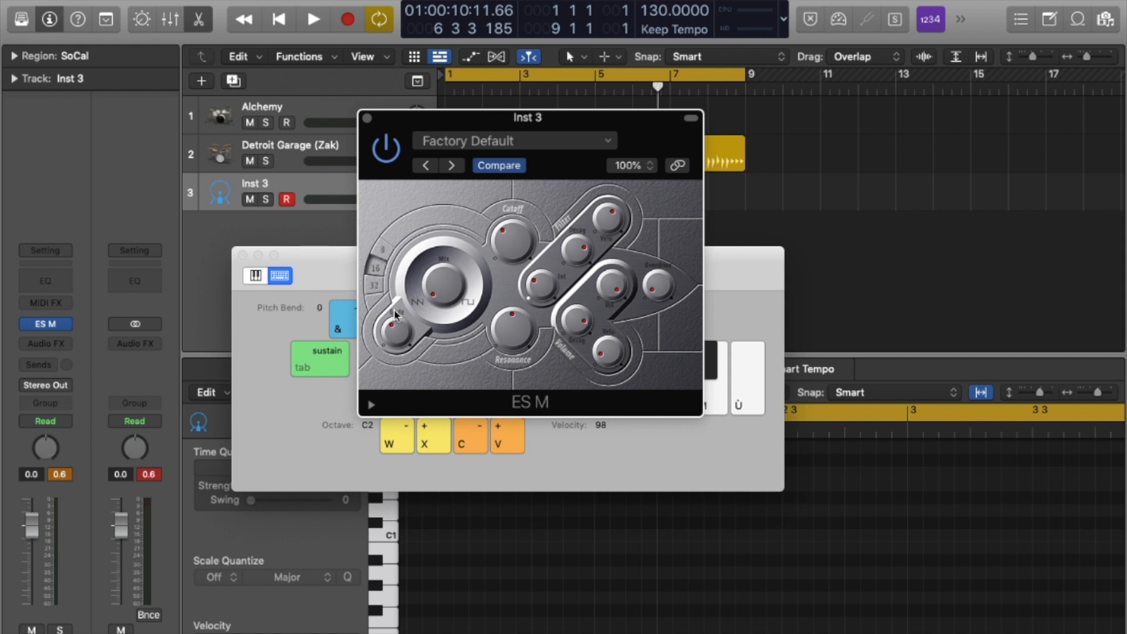
pyautogui.press('q')
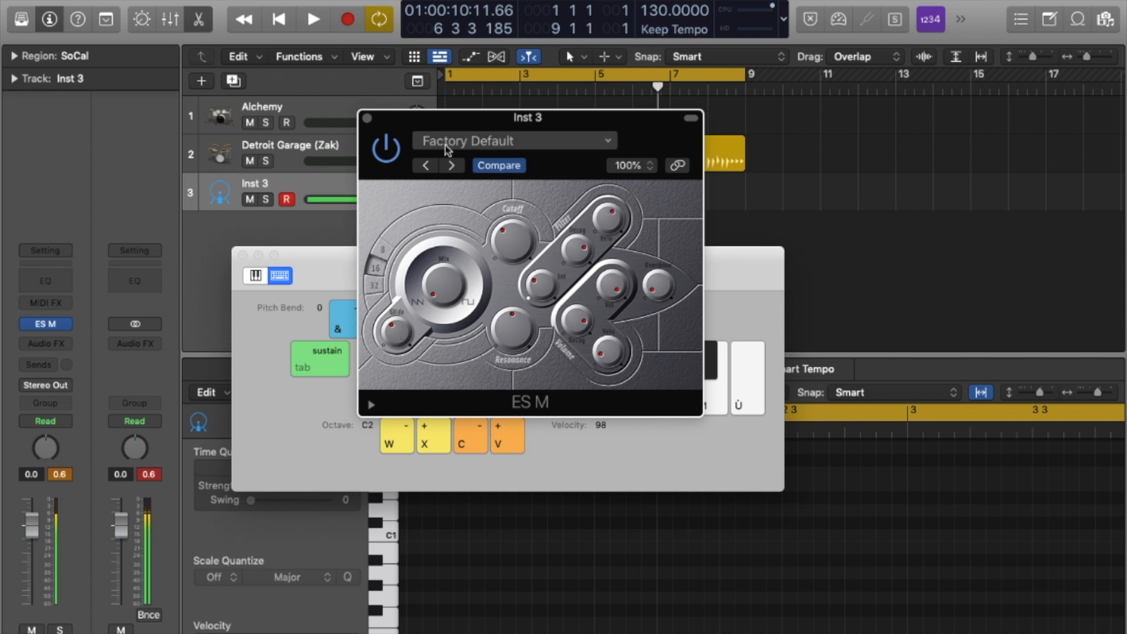
pyautogui.press('q')
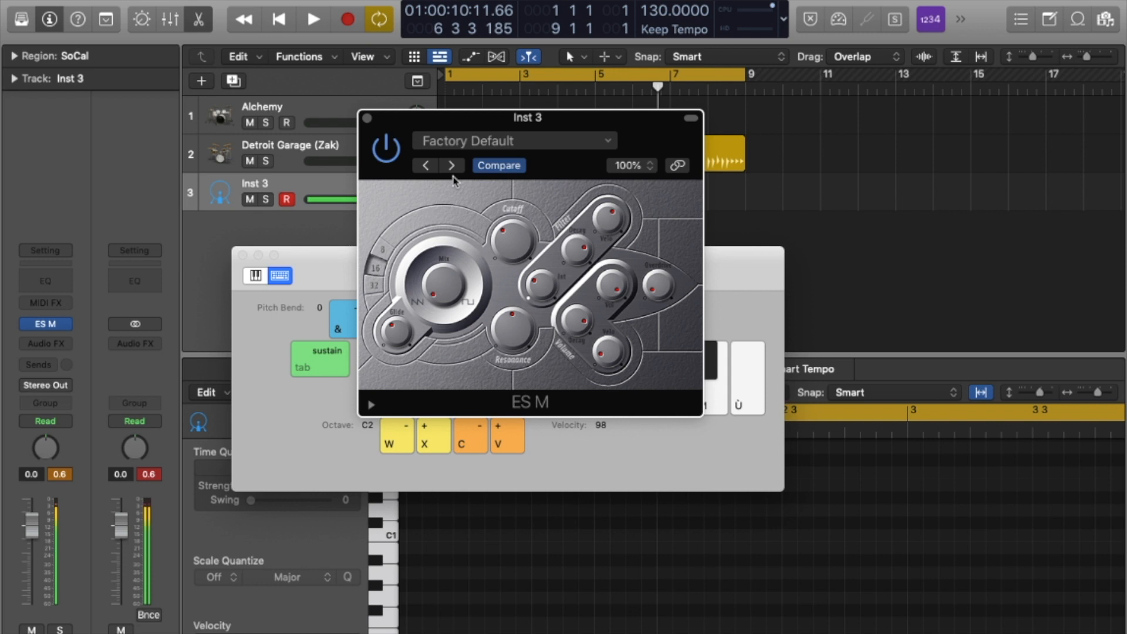
pyautogui.press('q')
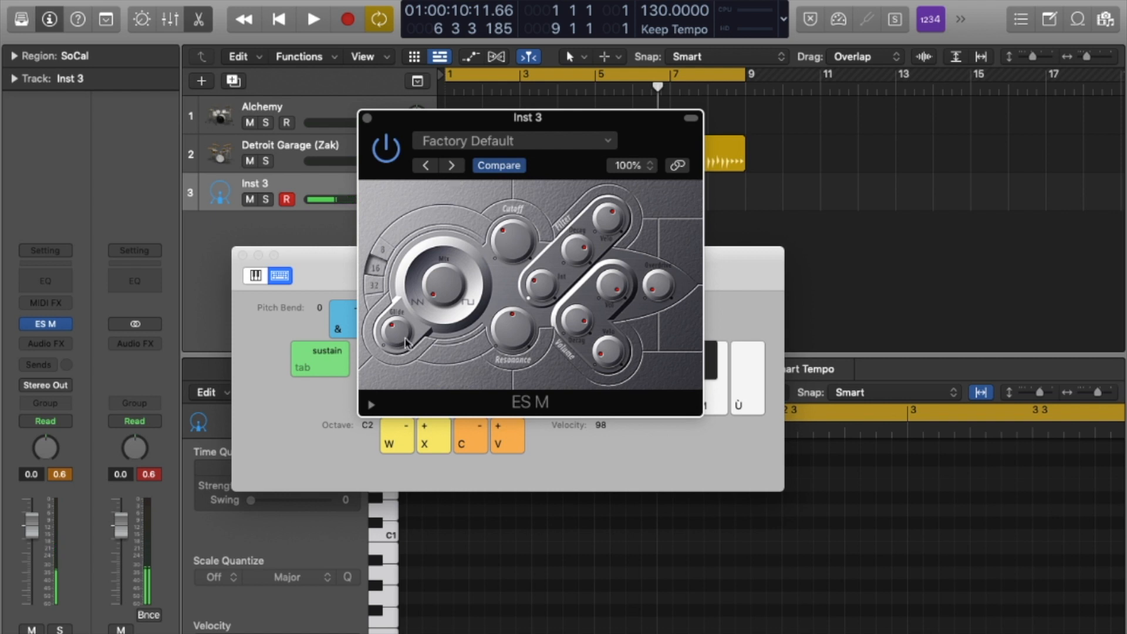
pyautogui.moveTo(395, 334); pyautogui.dragTo(438, 407)
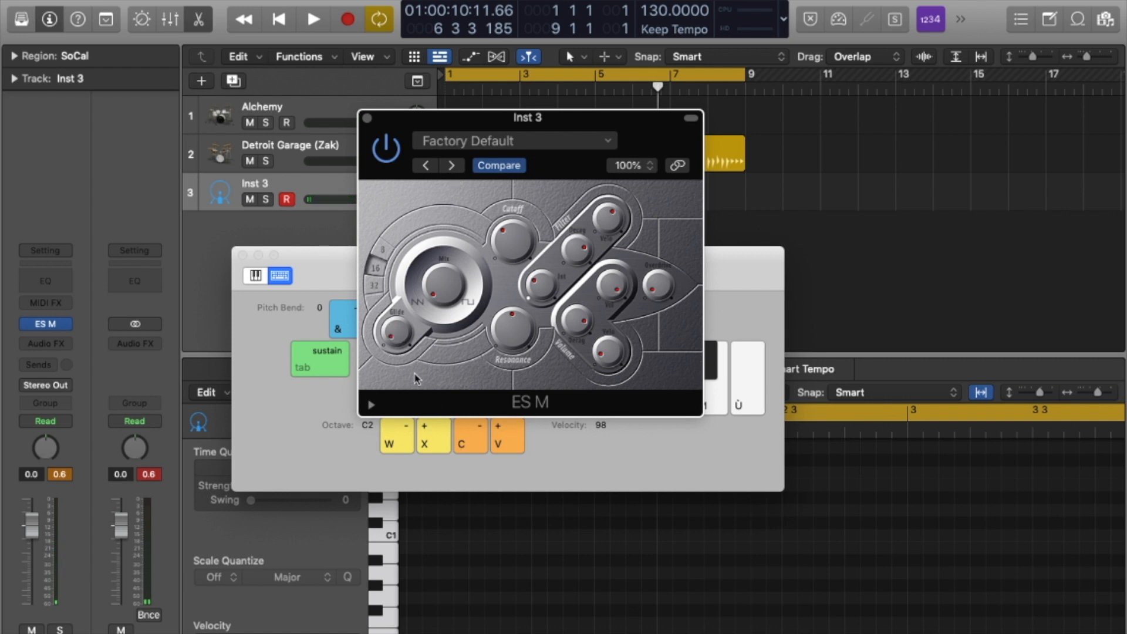
pyautogui.press('q')
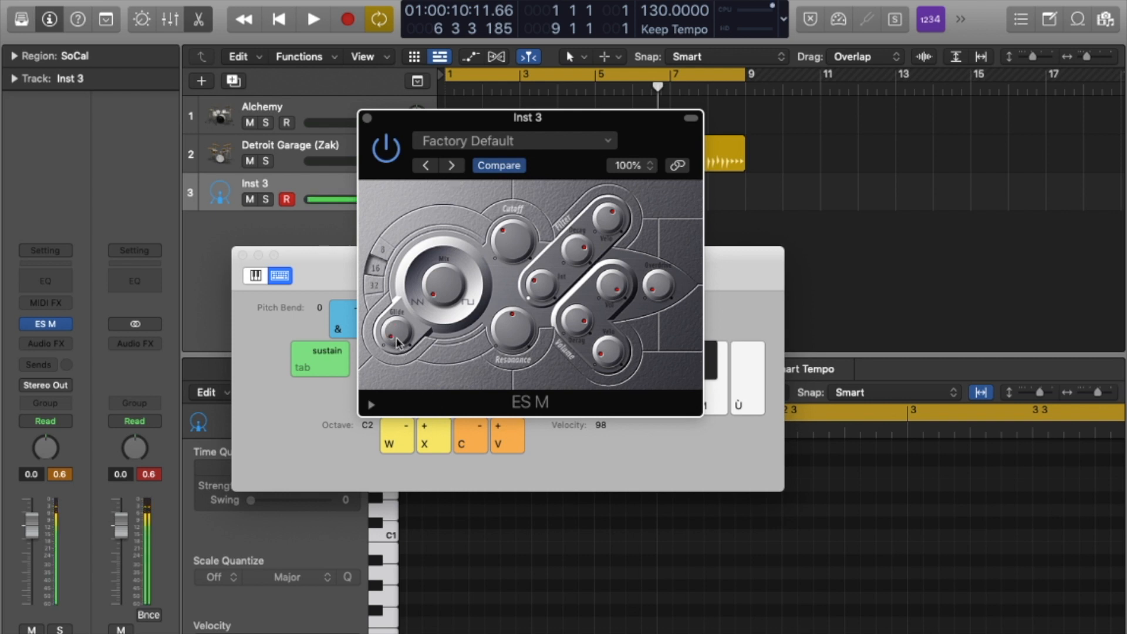
# Step through Analog Bass 01, Analog Bass 02 and Bass Bleep to Classic Acid Bass, briefly showing extended parameters.
pyautogui.click(451, 165)
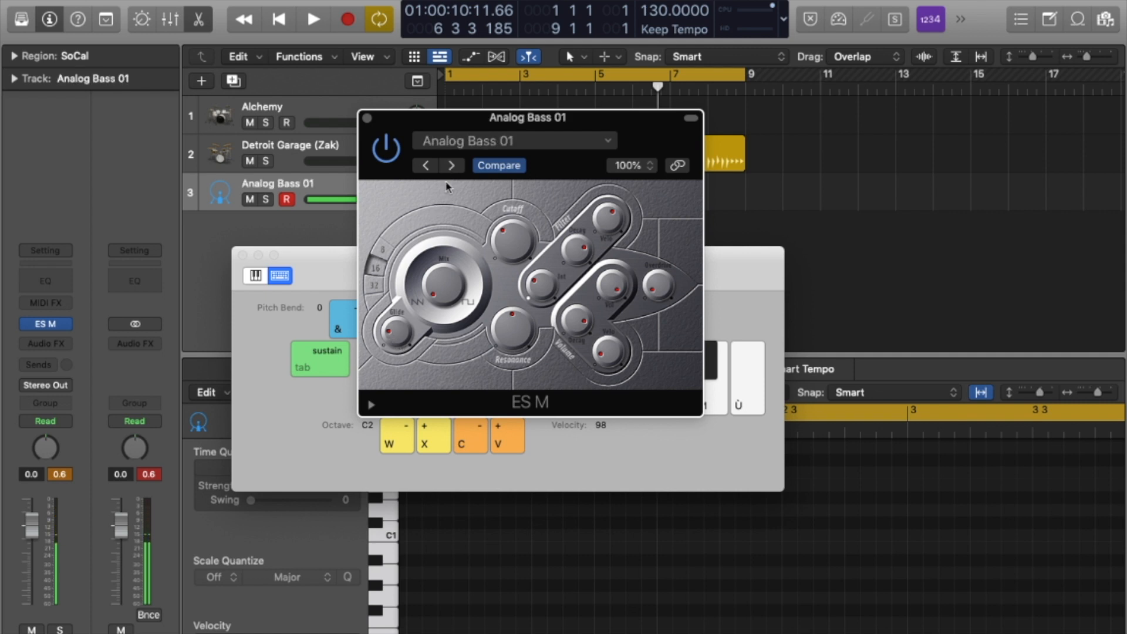
pyautogui.click(371, 405)
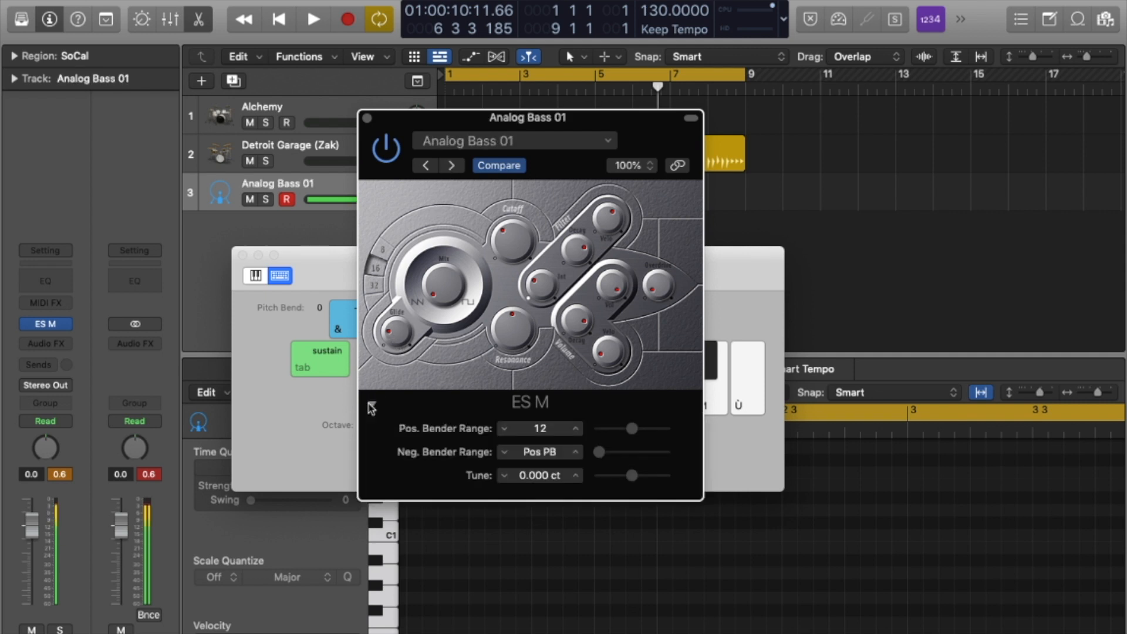
pyautogui.click(371, 405)
pyautogui.click(452, 165)
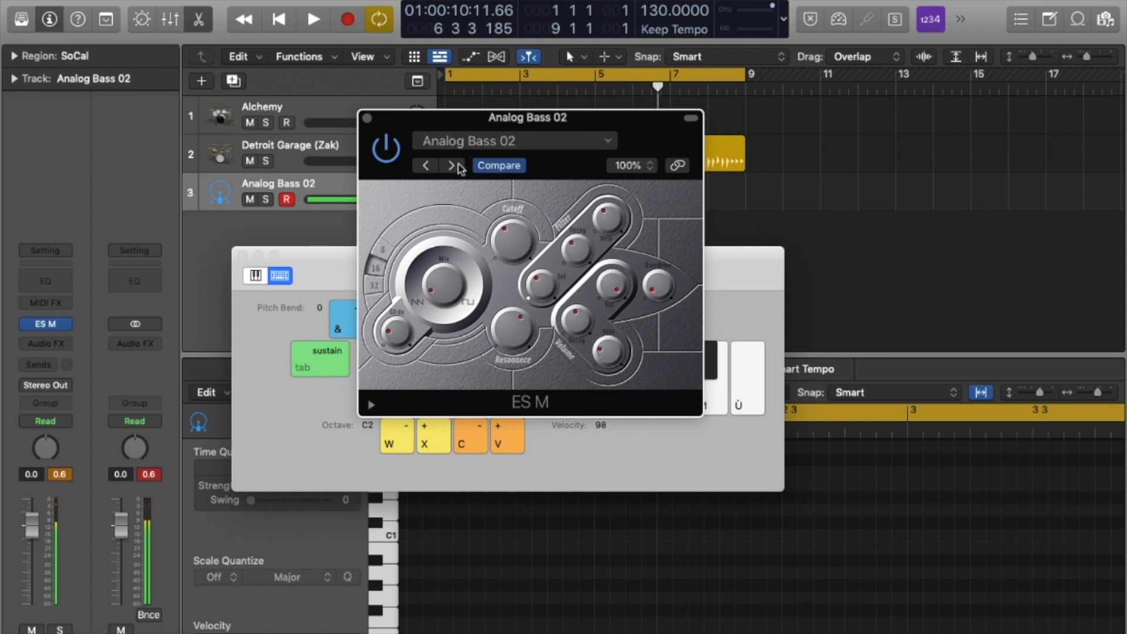
pyautogui.click(451, 165)
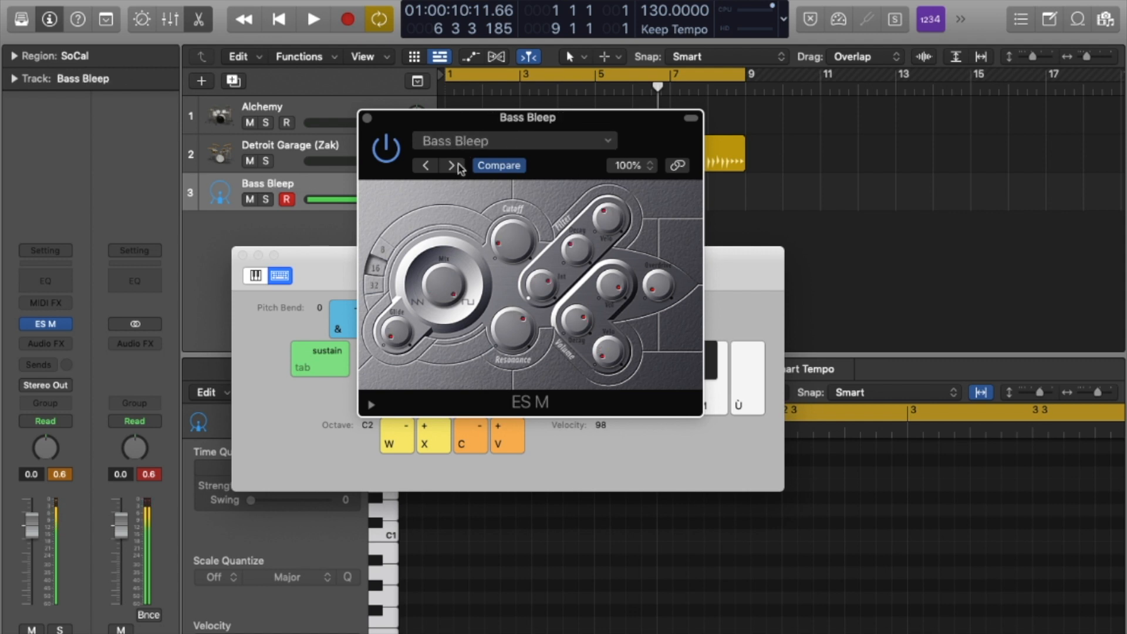
pyautogui.click(458, 166)
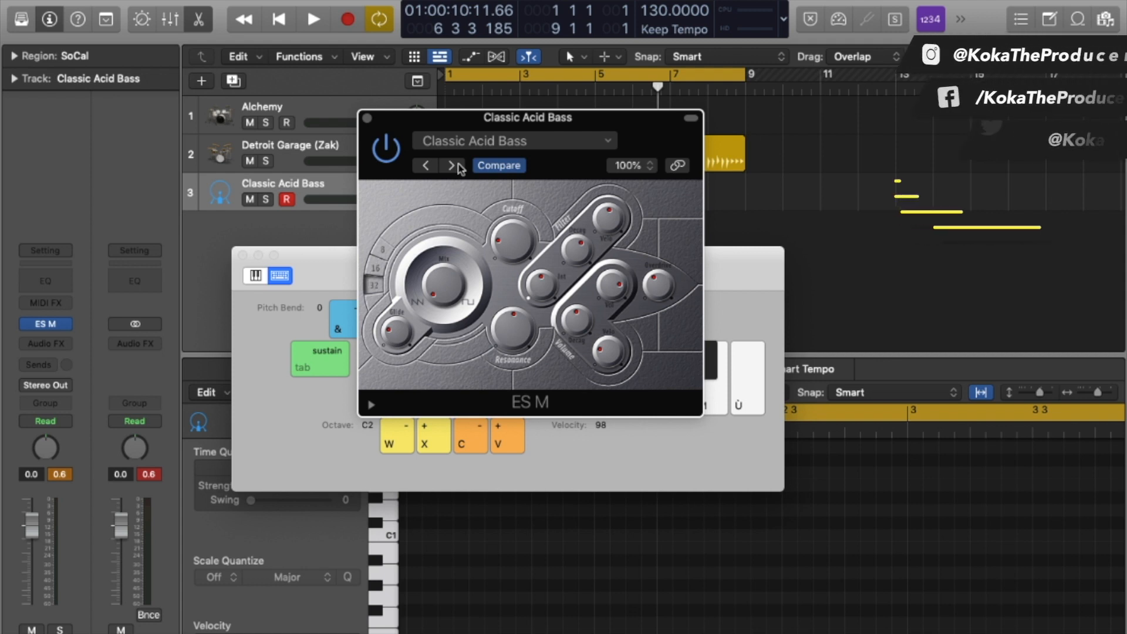
pyautogui.moveTo(65, 327)
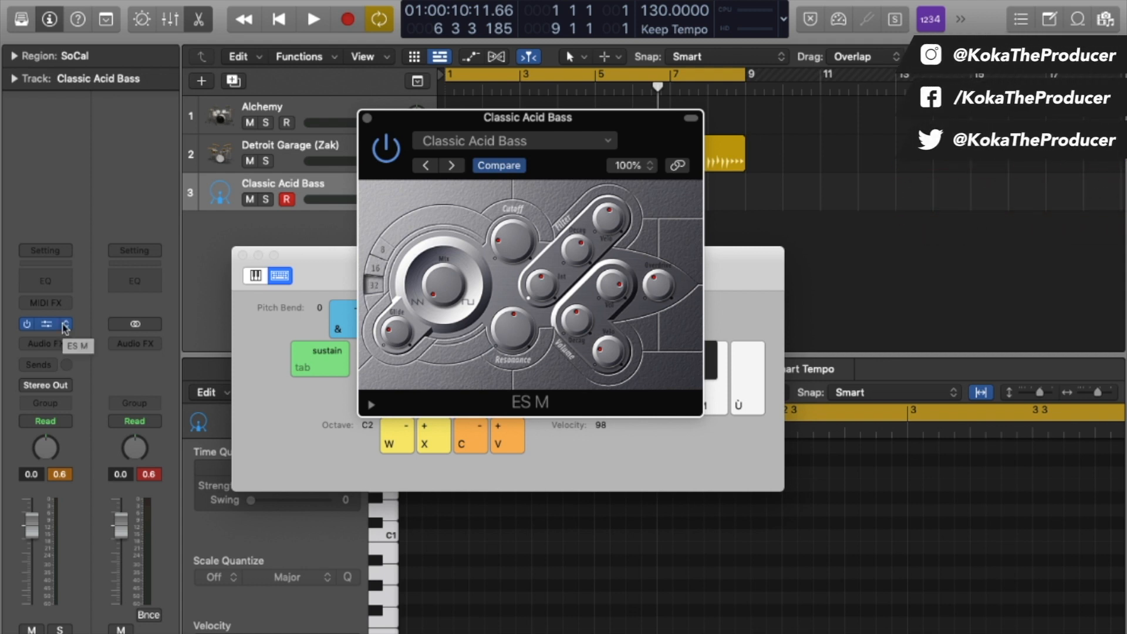
# Load the ES P (Polyphonic Synth) Stereo version on Inst 3 in place of ES M.
pyautogui.click(65, 326)
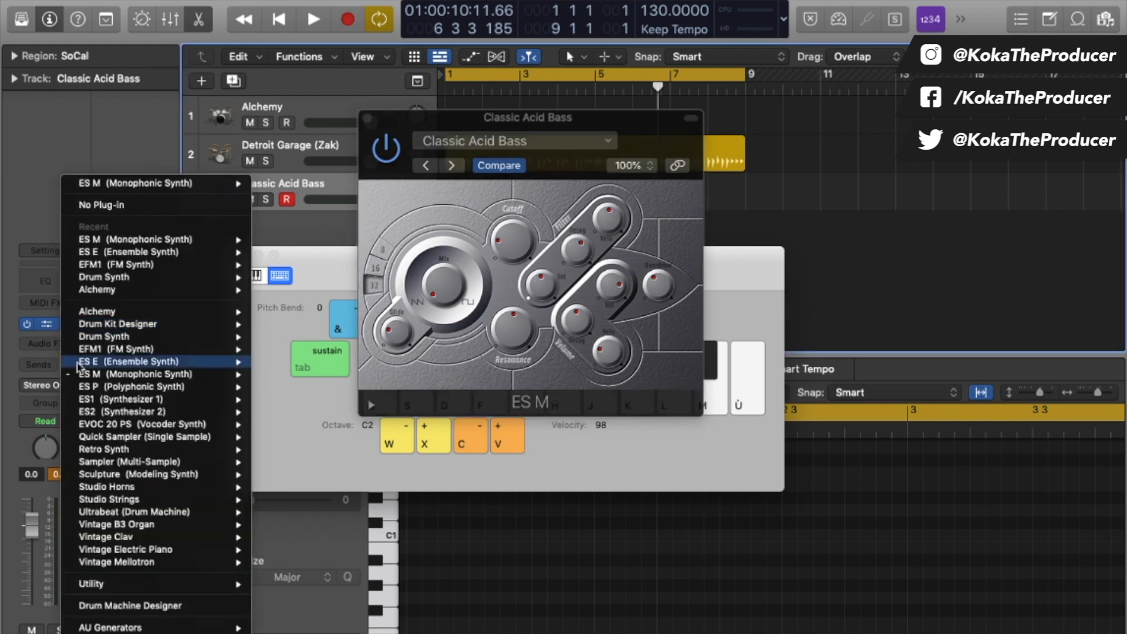
pyautogui.moveTo(200, 390)
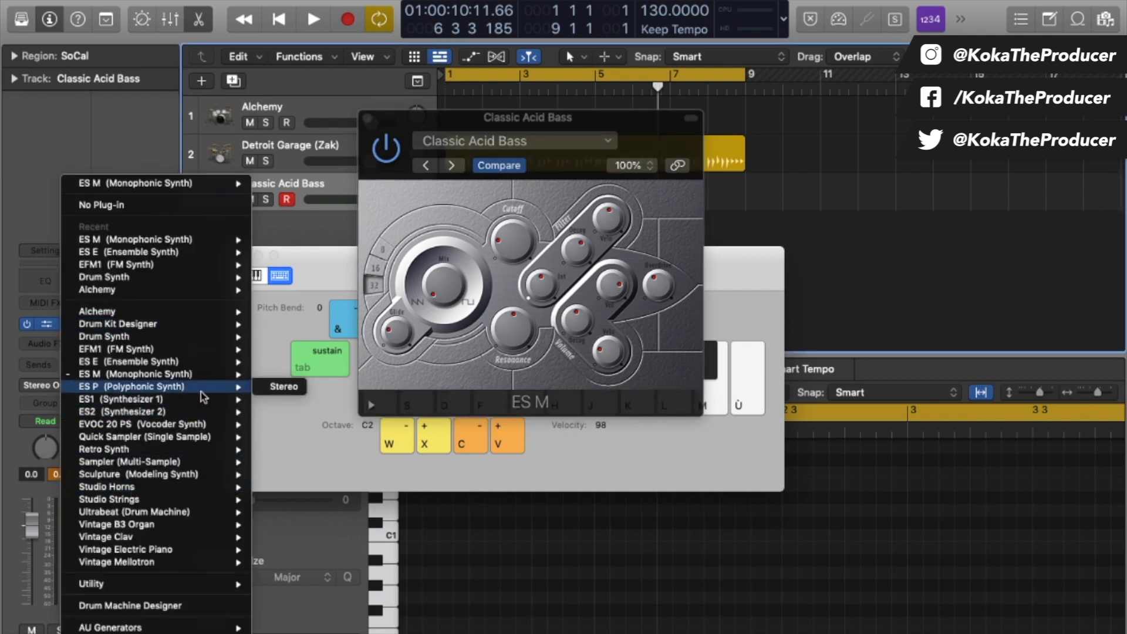
pyautogui.click(284, 386)
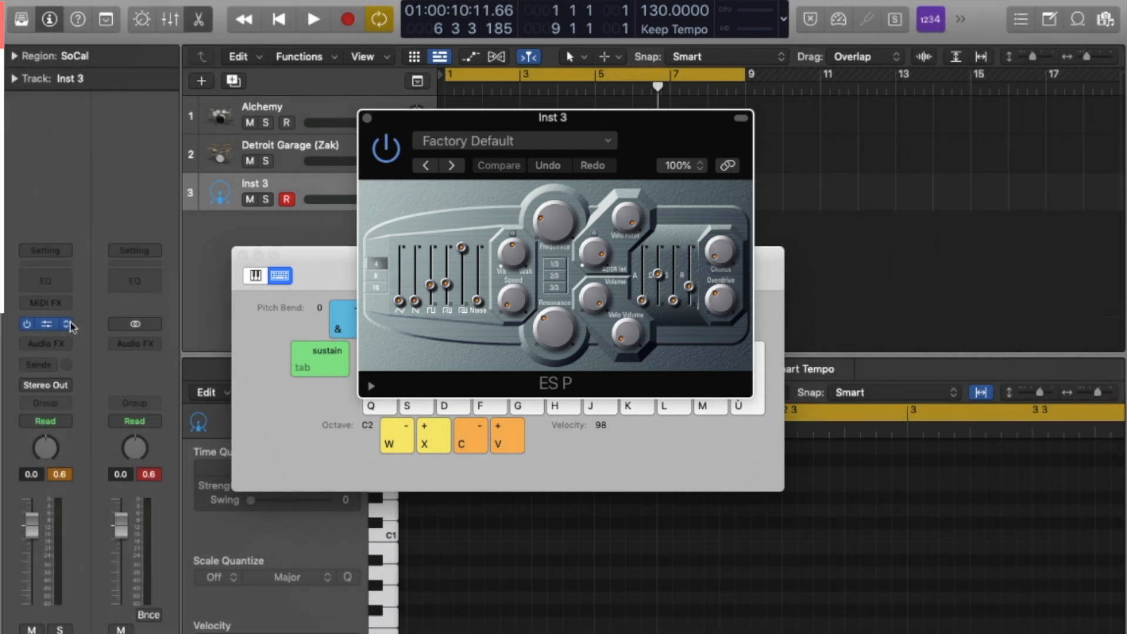
pyautogui.click(70, 326)
pyautogui.moveTo(156, 402)
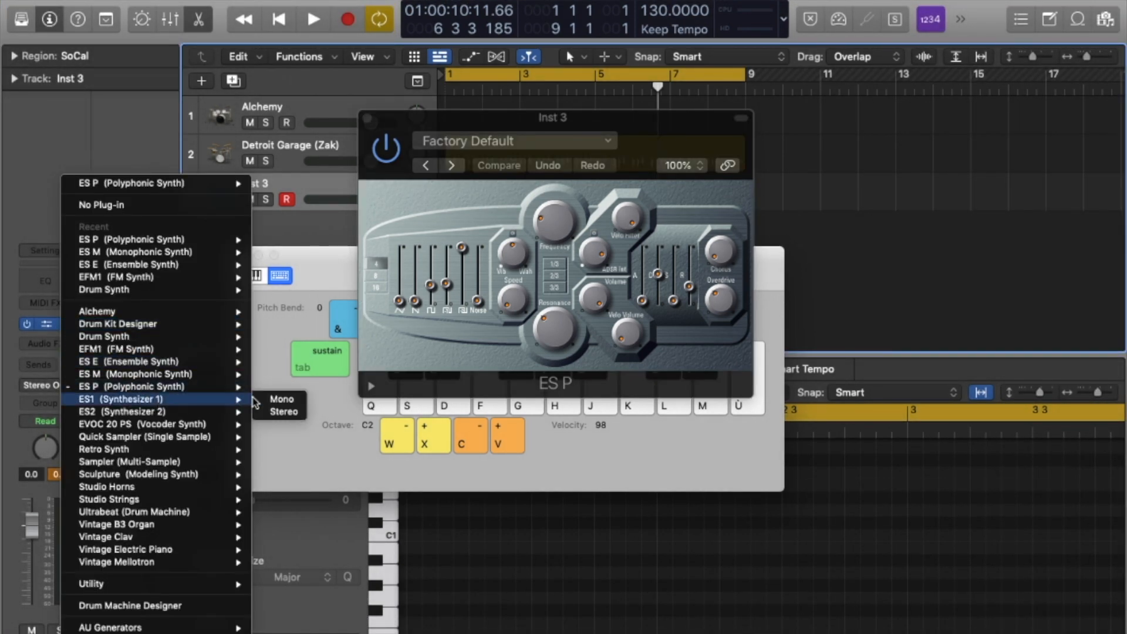
# Load ES1 Stereo, move its window up, play notes, and switch to the Full Range Synth preset.
pyautogui.click(282, 413)
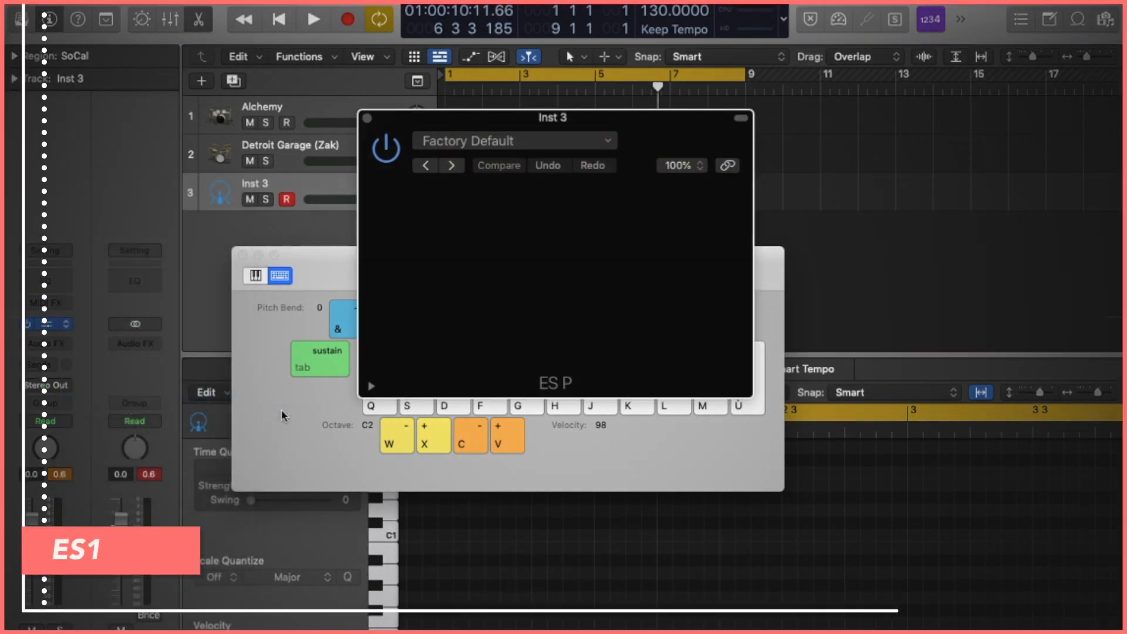
pyautogui.moveTo(721, 121); pyautogui.dragTo(711, 76)
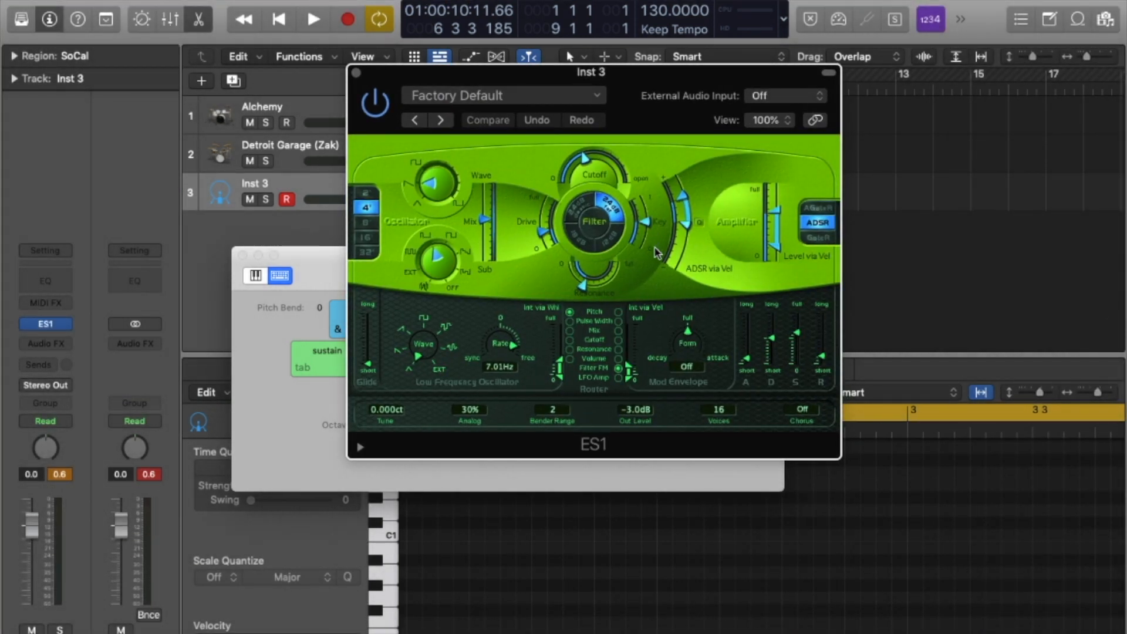
pyautogui.press('q')
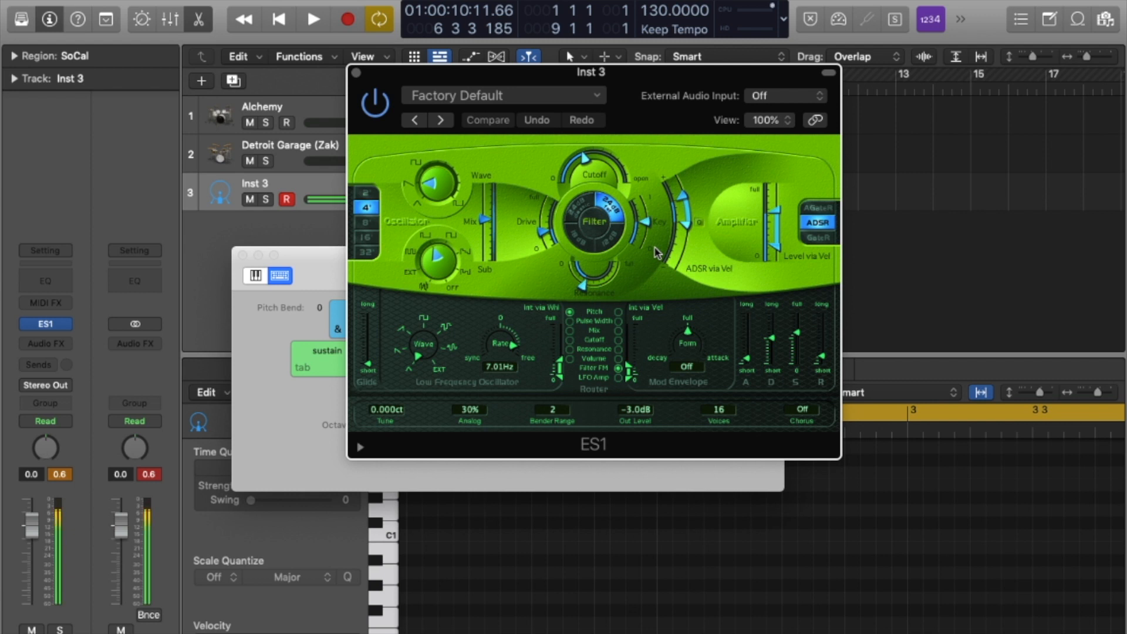
pyautogui.press('q')
pyautogui.click(657, 252)
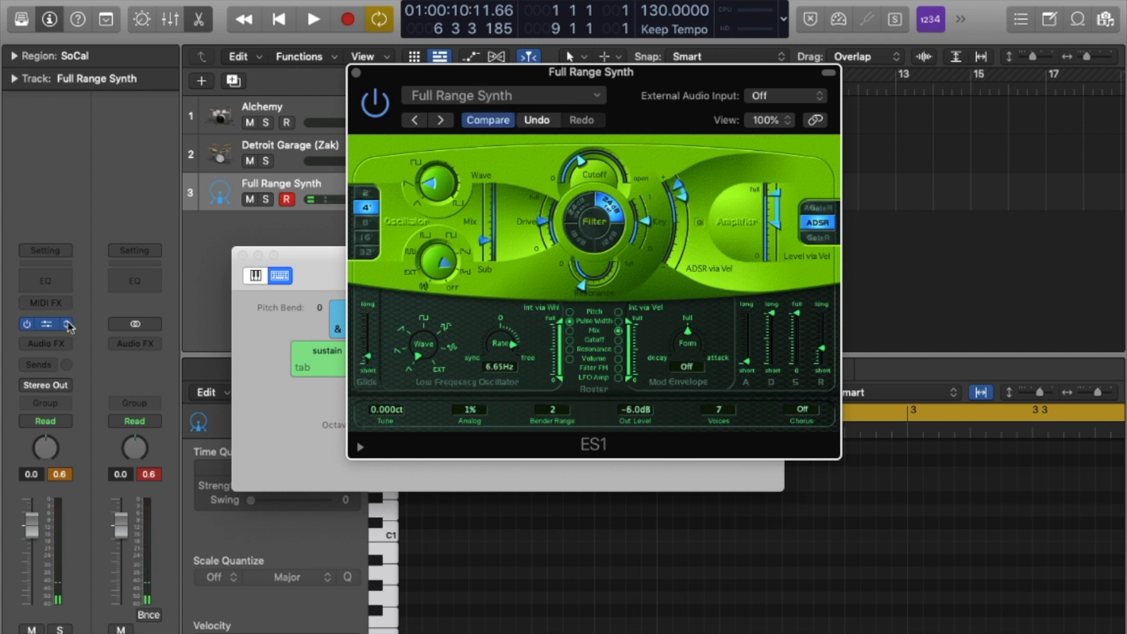
pyautogui.click(67, 324)
# Load ES2 Stereo on Inst 3, glance at its preset list, and play a note at Factory Default.
pyautogui.moveTo(218, 411)
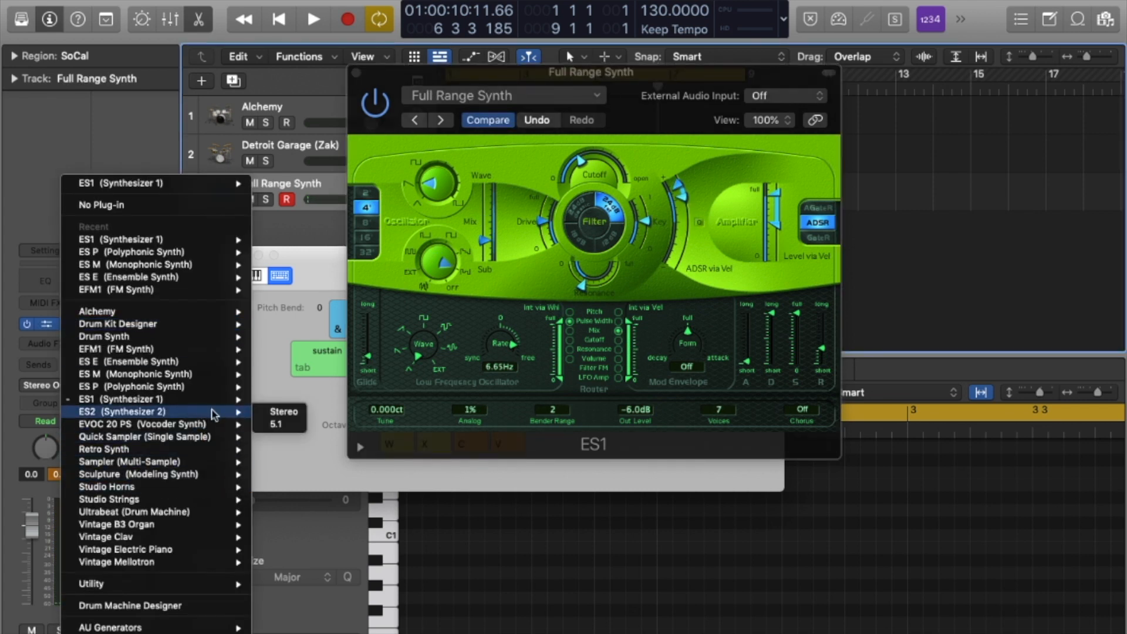
pyautogui.click(281, 413)
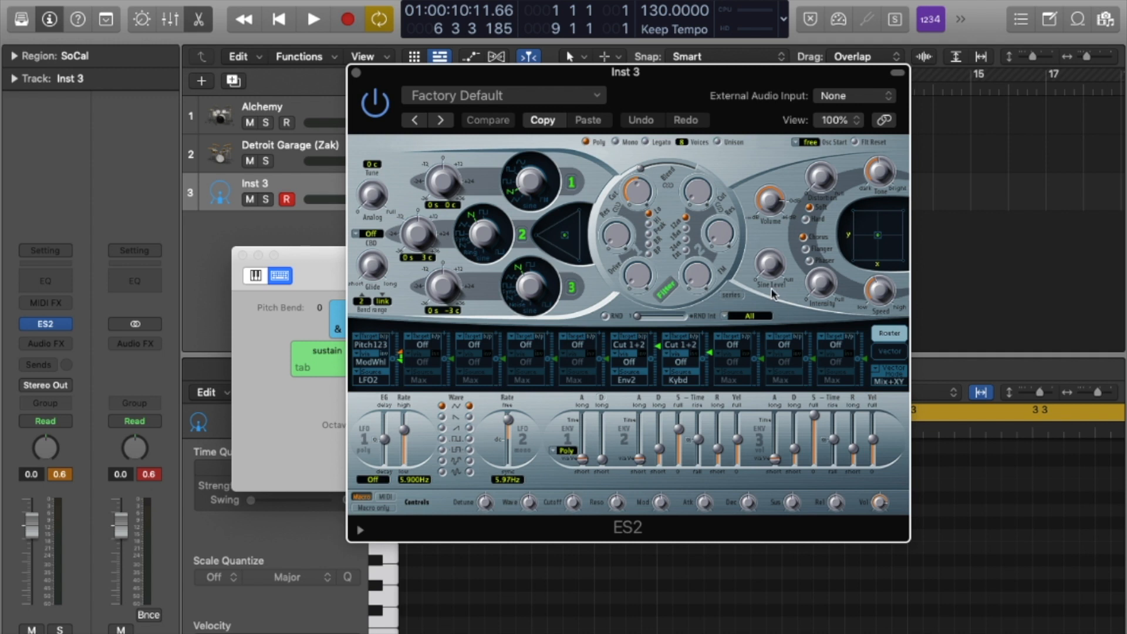
pyautogui.click(530, 98)
pyautogui.click(689, 87)
pyautogui.press('a')
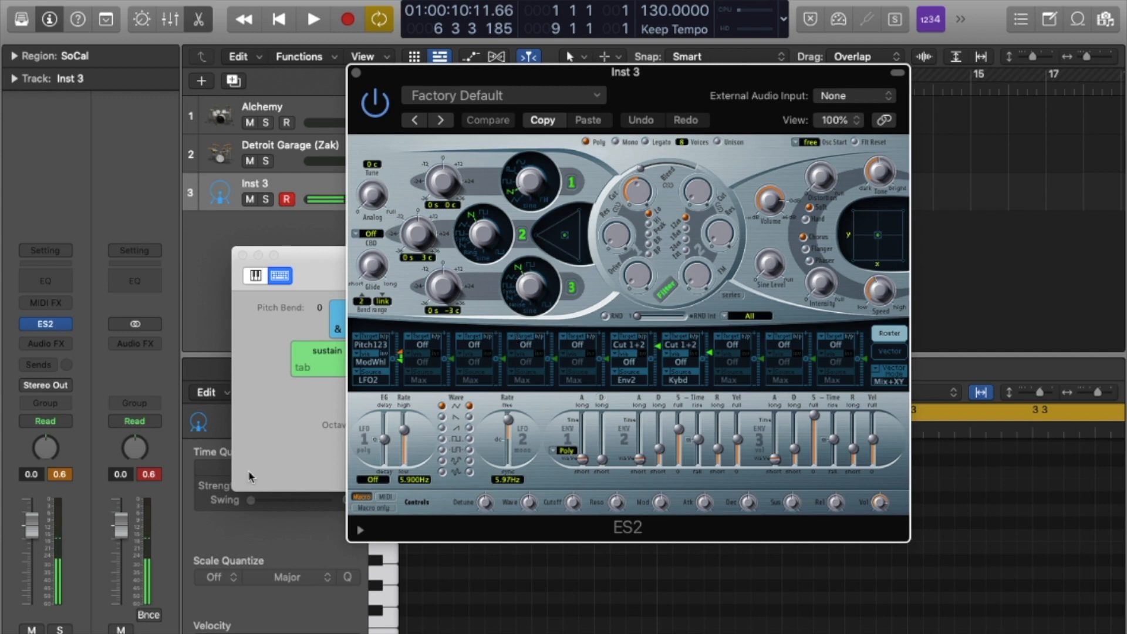
# Swap ES2 for Quick Sampler, show the file browser, and drag Kanye Christian Dior 808.wav toward it.
pyautogui.click(66, 324)
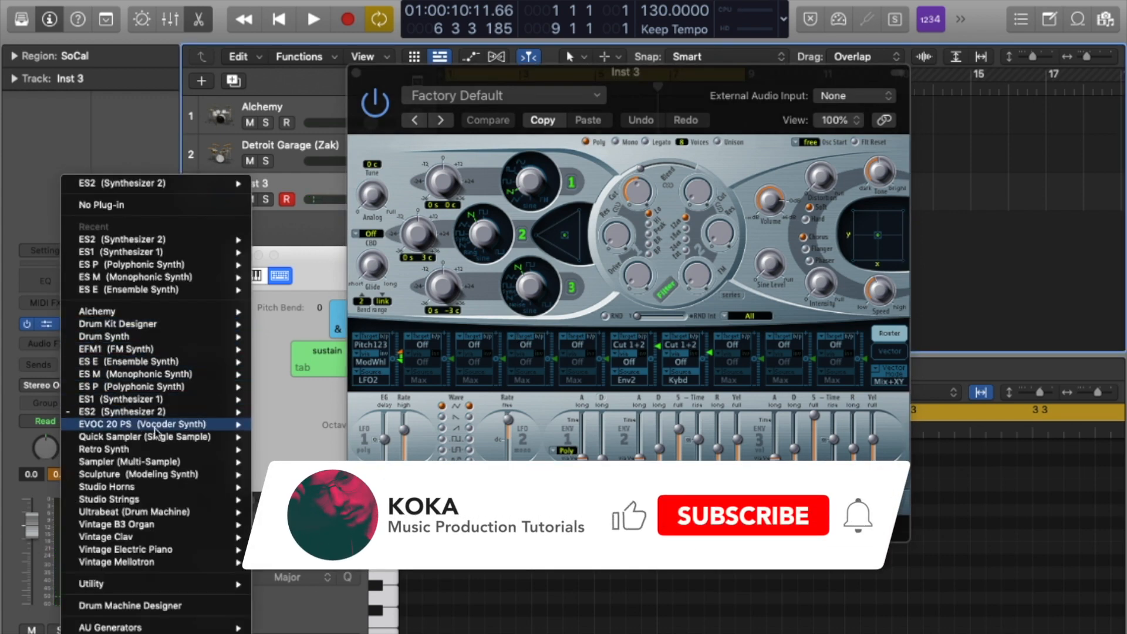
pyautogui.click(145, 437)
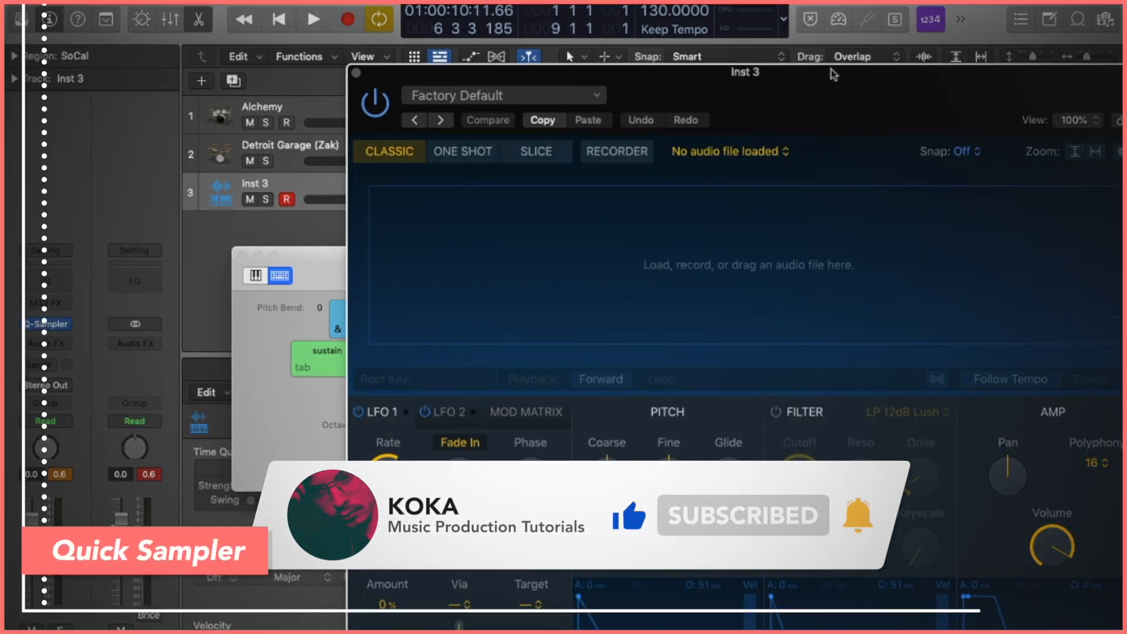
pyautogui.moveTo(834, 75); pyautogui.dragTo(716, 53)
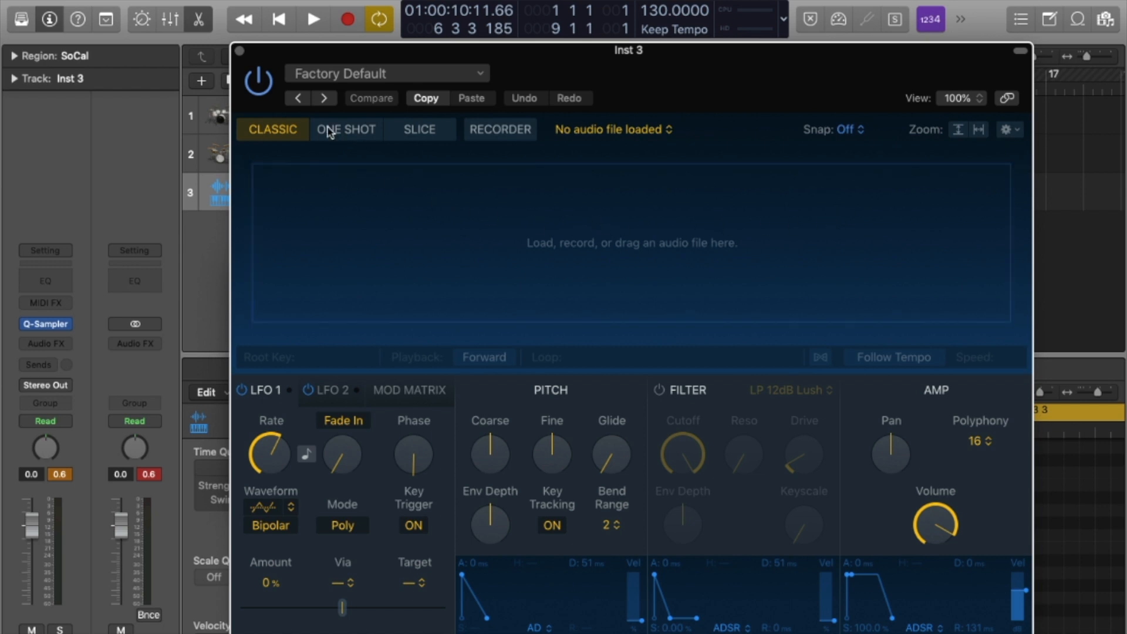
pyautogui.click(287, 134)
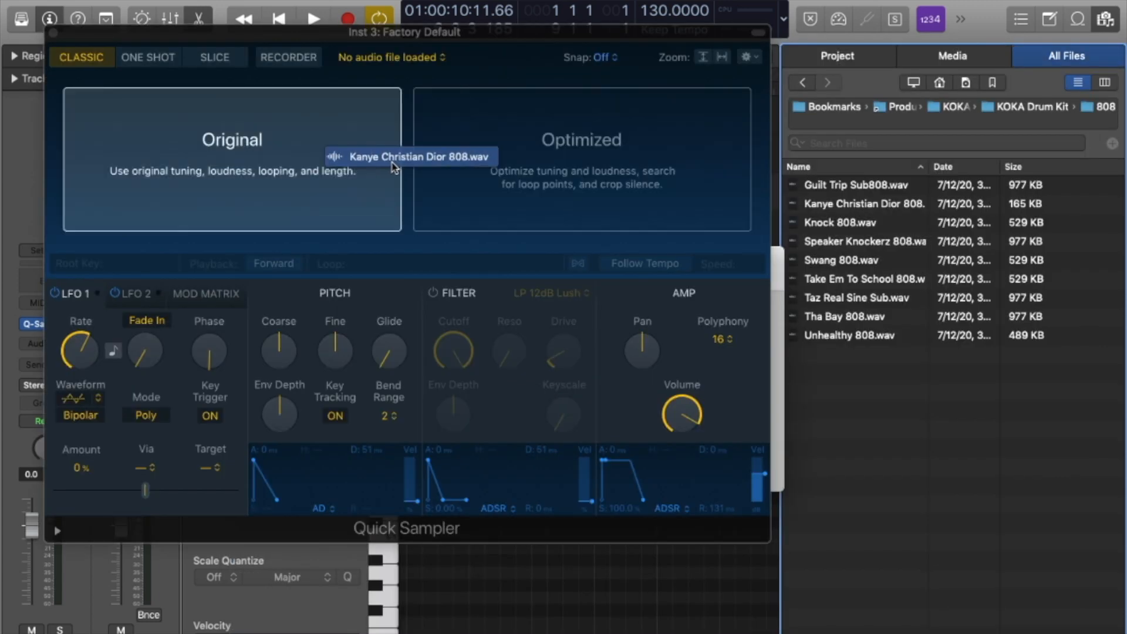
pyautogui.moveTo(395, 156); pyautogui.dragTo(334, 189)
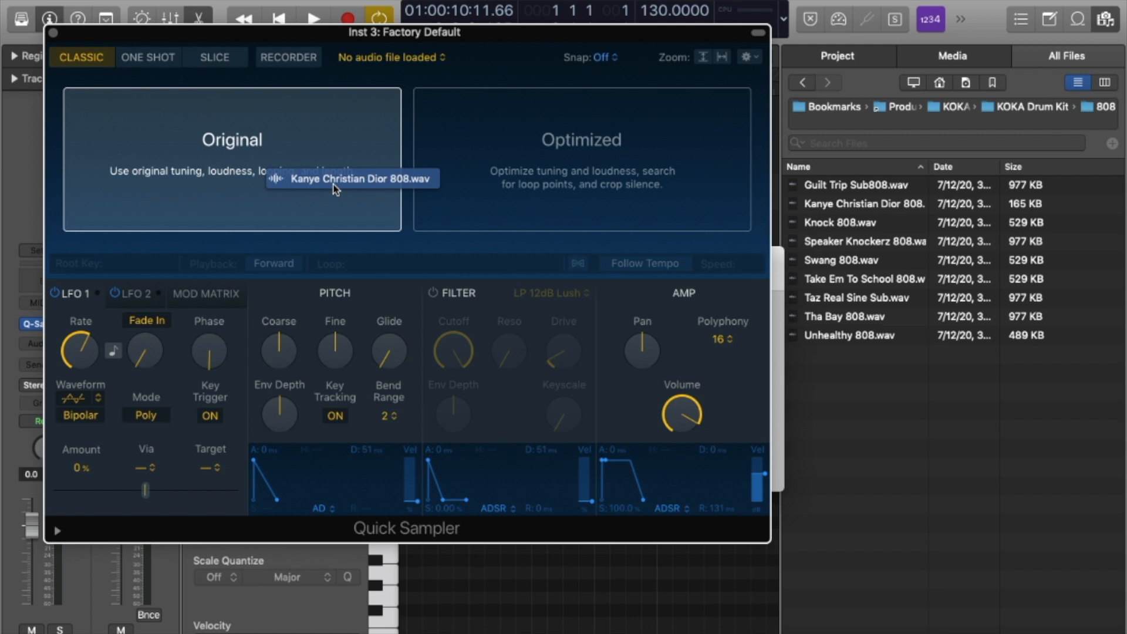
# Drop the 808 file on the Optimized zone and play it via Musical Typing, raising the octave.
pyautogui.moveTo(333, 184); pyautogui.dragTo(613, 178)
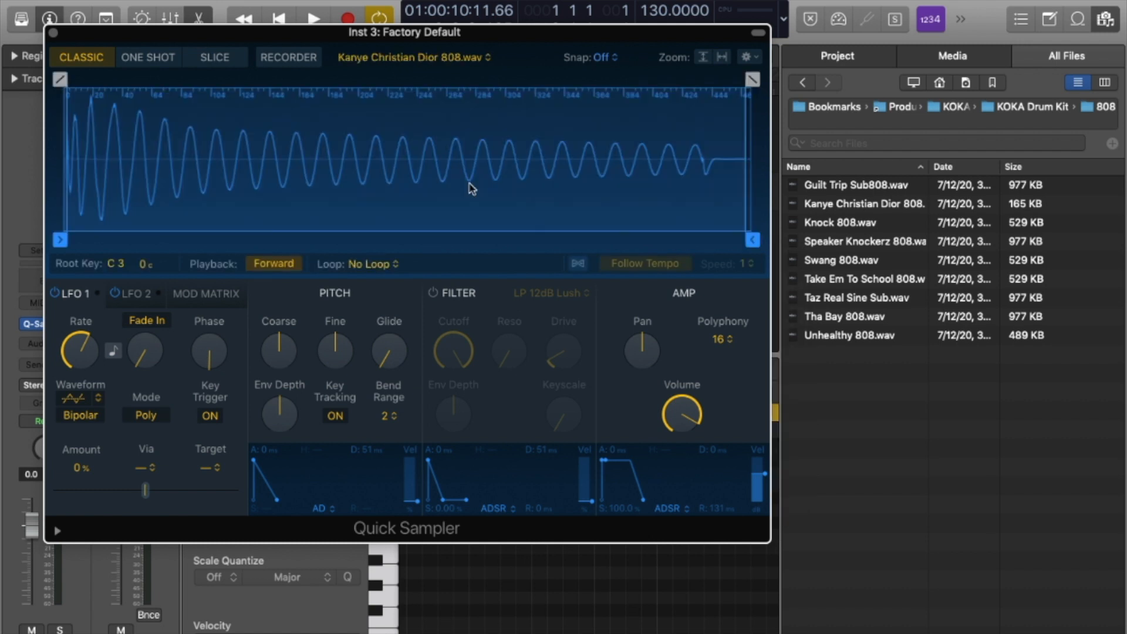
pyautogui.press('super+k')
pyautogui.press('y')
pyautogui.press('y')
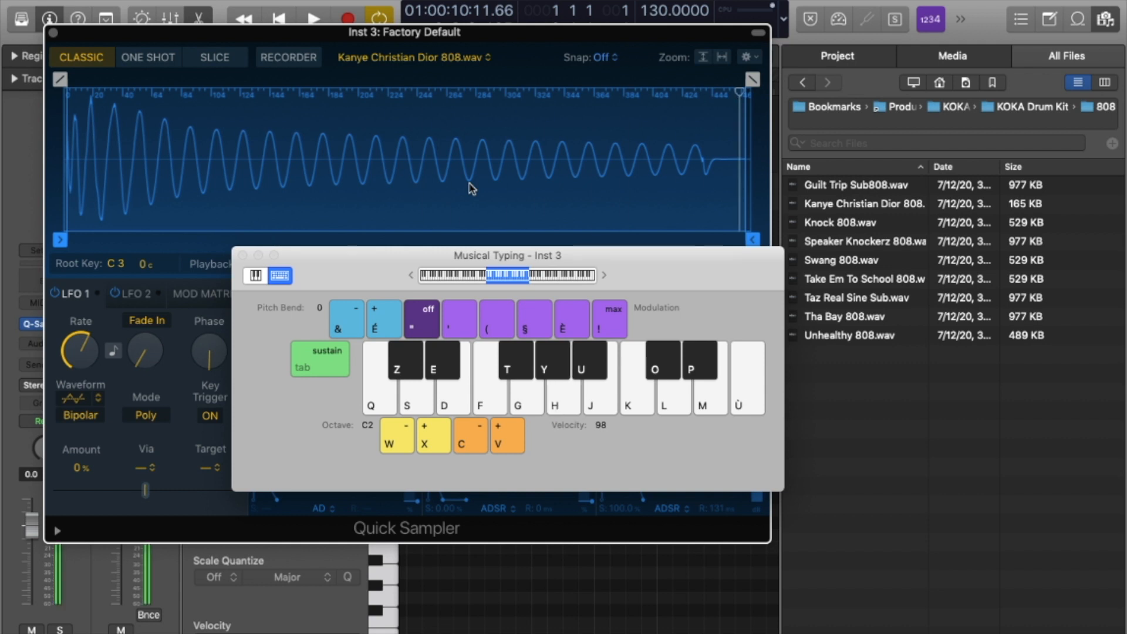
pyautogui.press('x')
pyautogui.press('g')
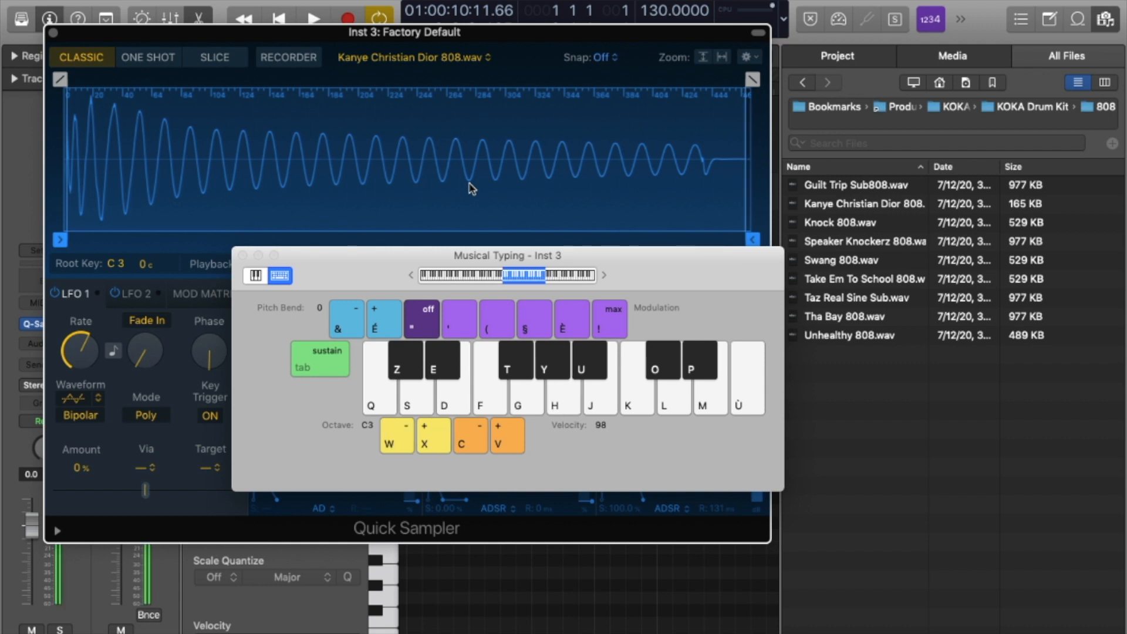
# Play the 808 at several pitches and as a two-note chord, then close Musical Typing.
pyautogui.press('q')
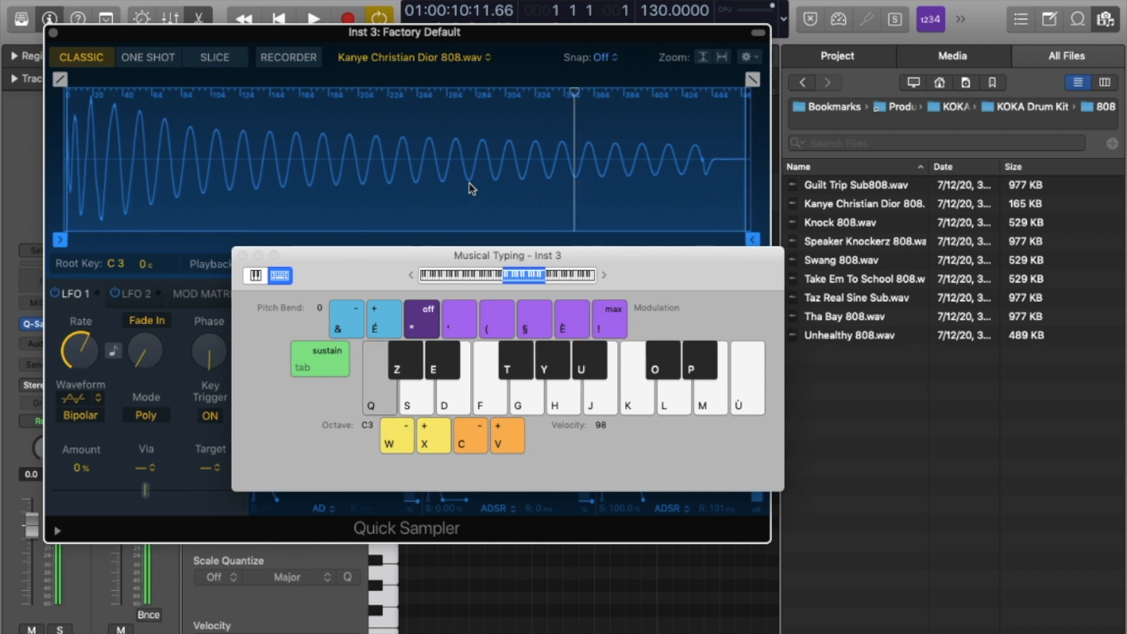
pyautogui.press('d')
pyautogui.press('g')
pyautogui.press('h')
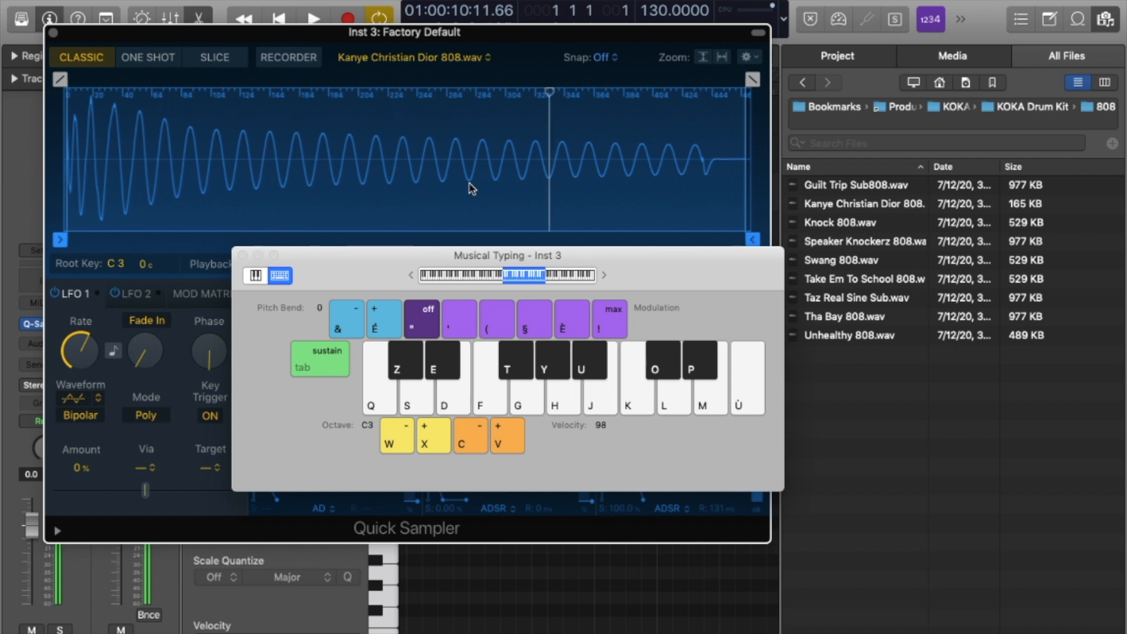
pyautogui.press('l')
pyautogui.press('k')
pyautogui.press('k')
pyautogui.press('f')
pyautogui.press('g')
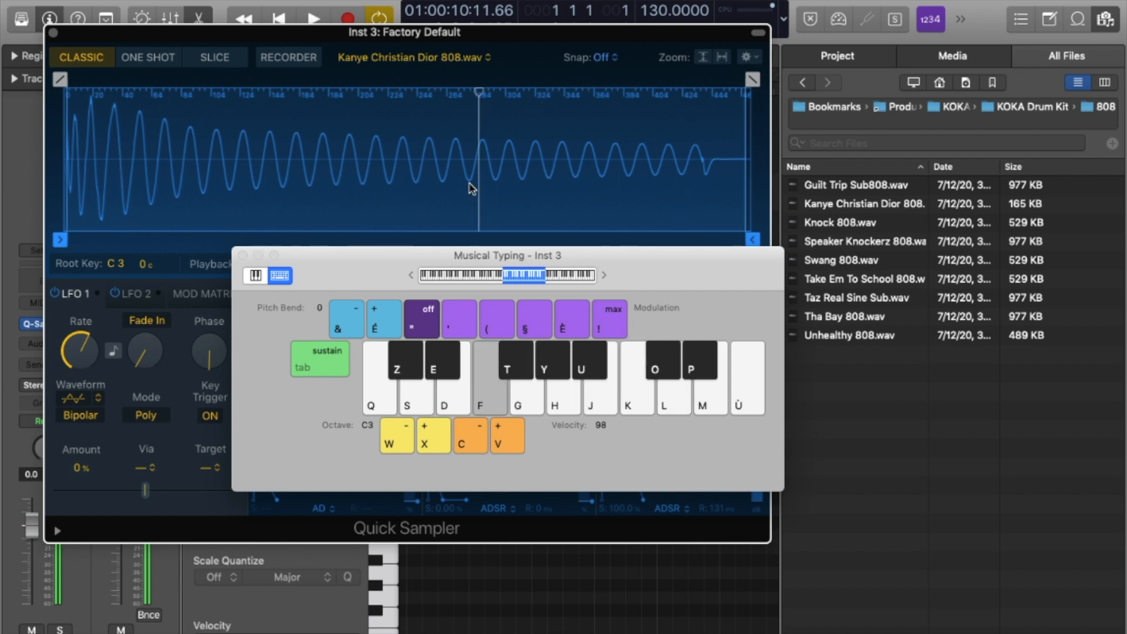
pyautogui.press('g')
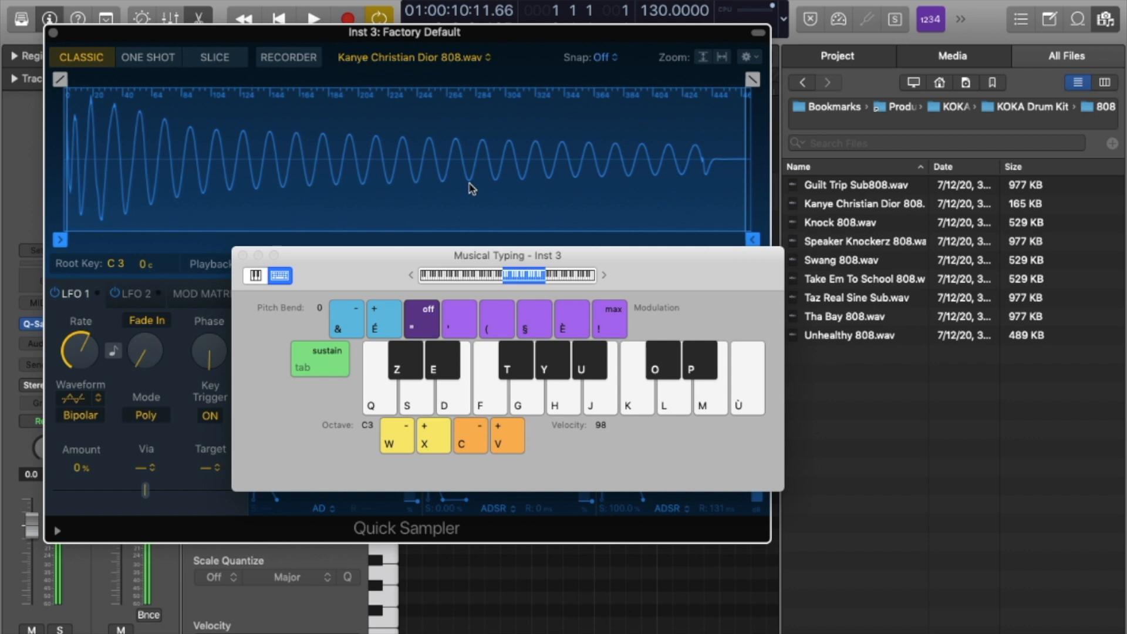
pyautogui.click(242, 256)
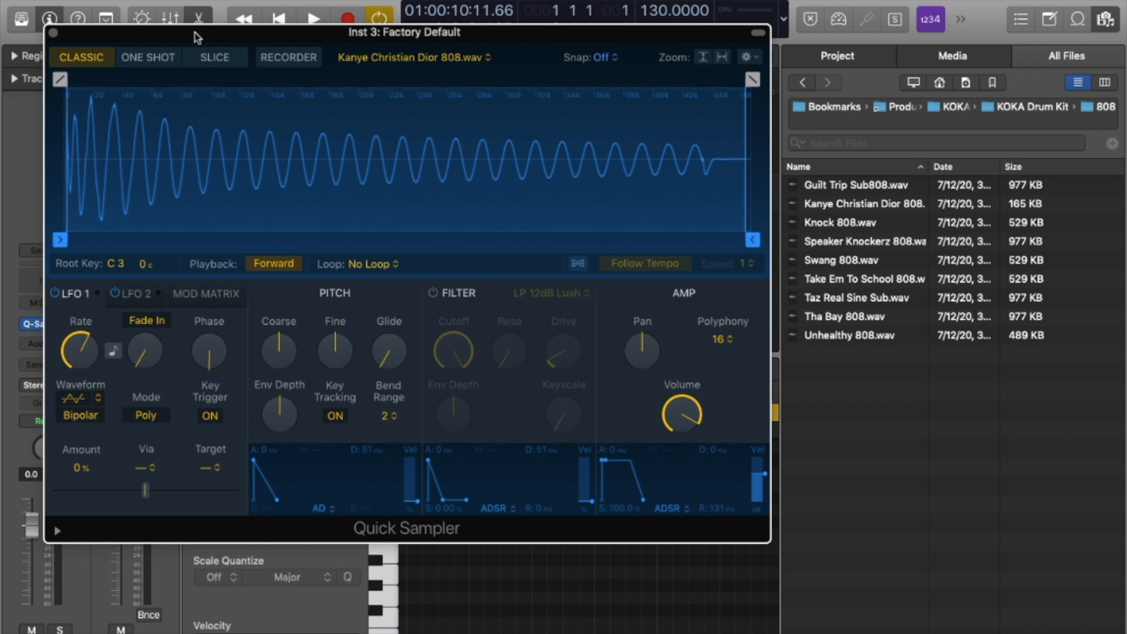
# Set Quick Sampler to One Shot with Forward playback and play the 808 on Musical Typing.
pyautogui.click(153, 65)
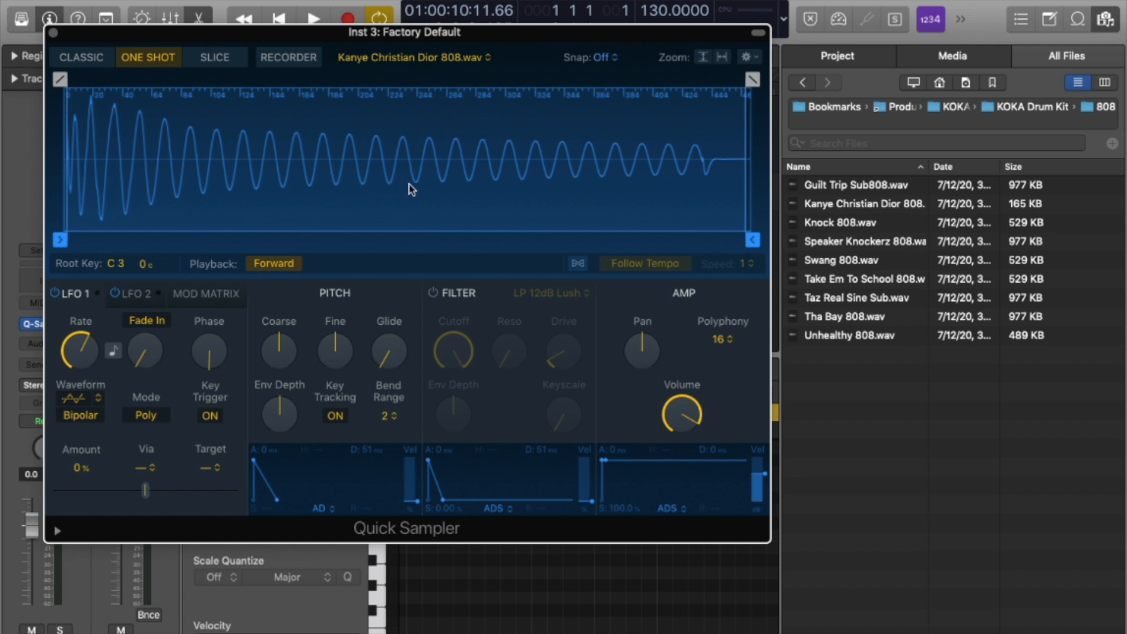
pyautogui.click(272, 265)
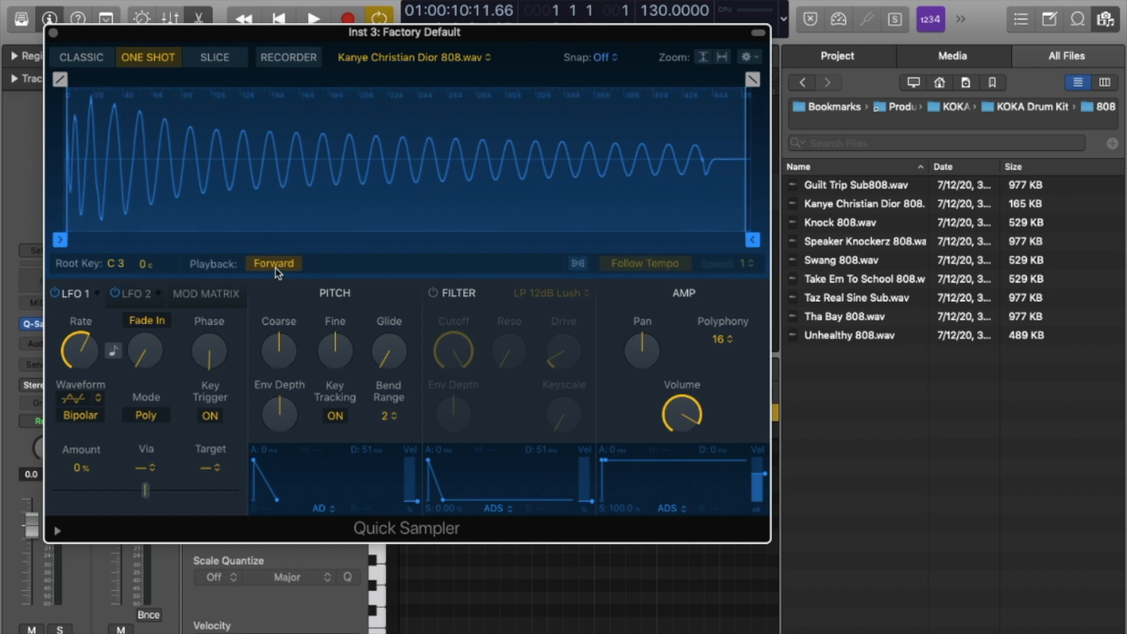
pyautogui.press('super+k')
pyautogui.press('f')
pyautogui.press('f')
pyautogui.press('f')
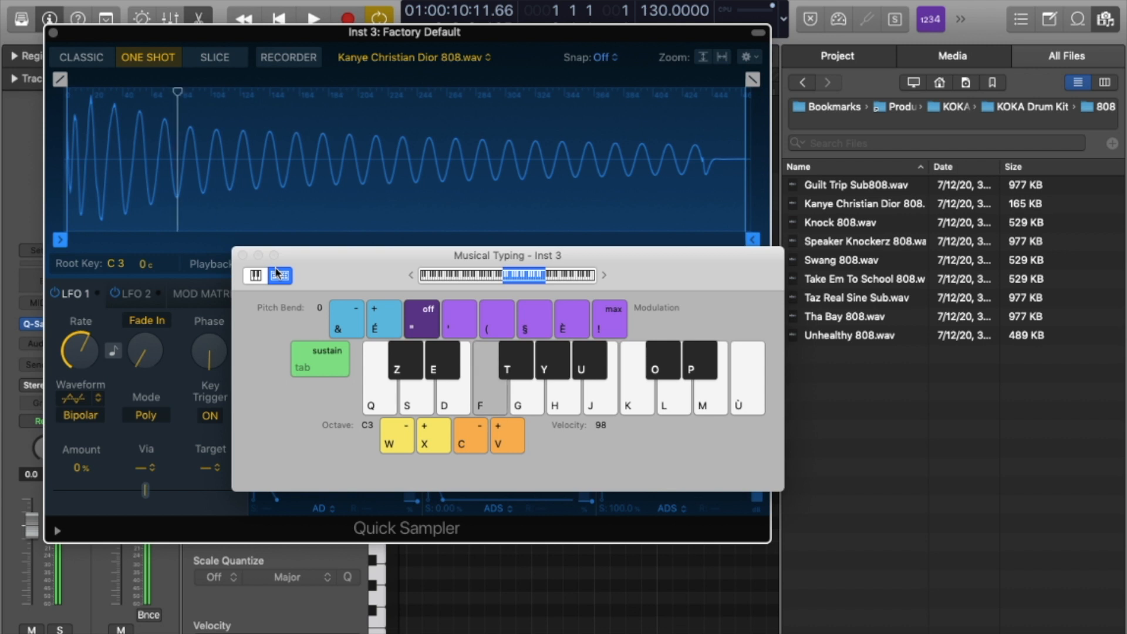
pyautogui.moveTo(360, 262); pyautogui.dragTo(386, 351)
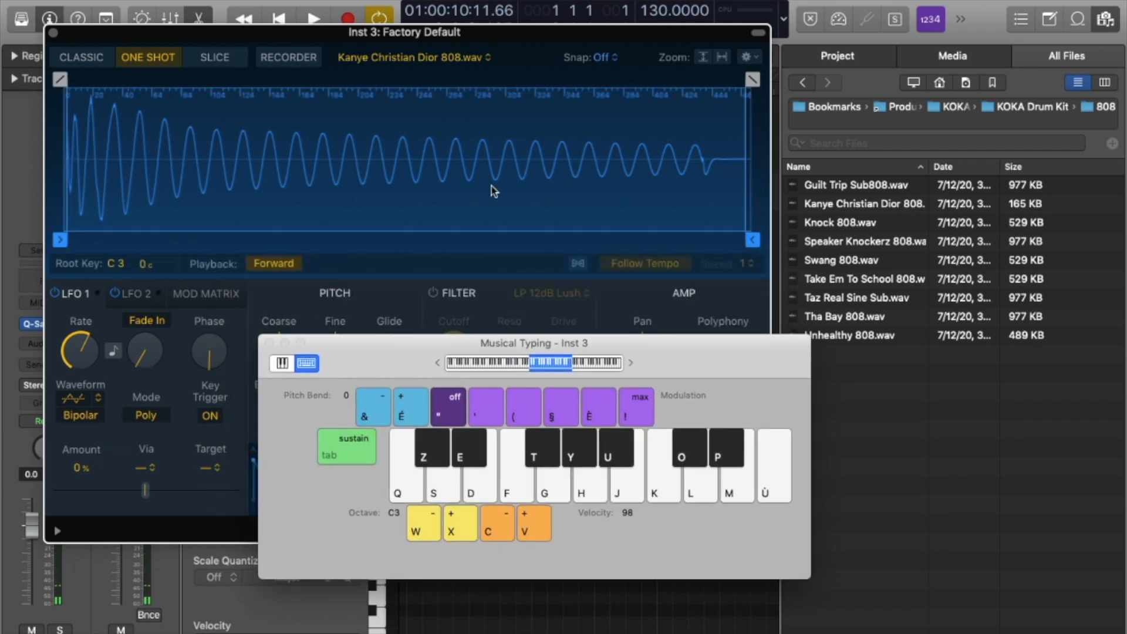
pyautogui.press('g')
pyautogui.press('g')
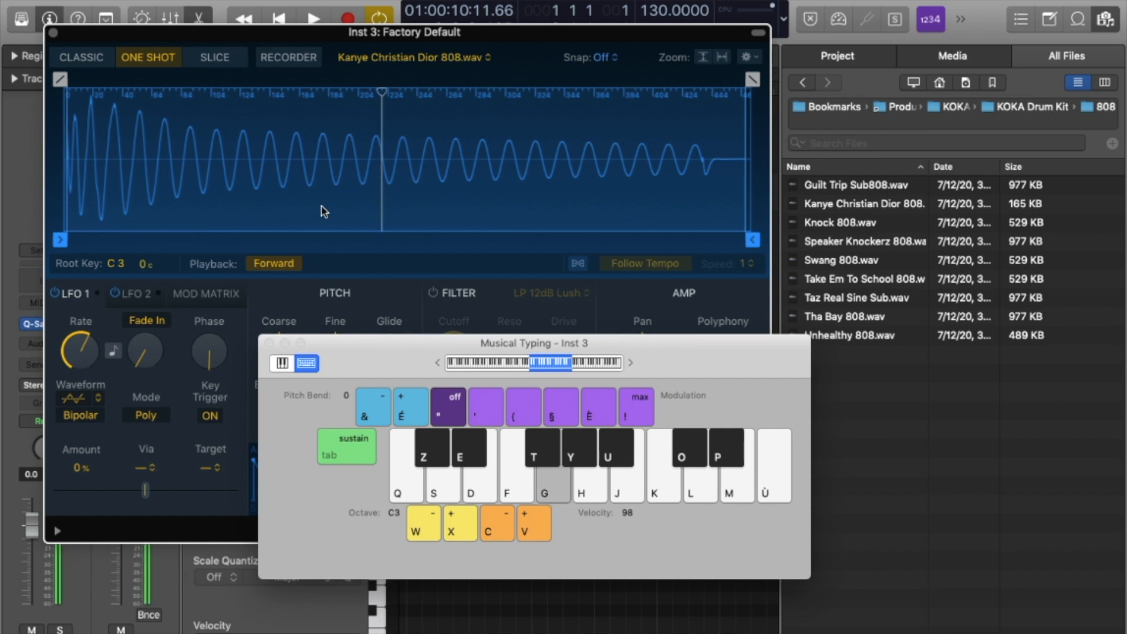
# Reverse the 808, adjust Fine and Coarse pitch, set glide to about 83 ms, then enter Slice mode.
pyautogui.click(285, 264)
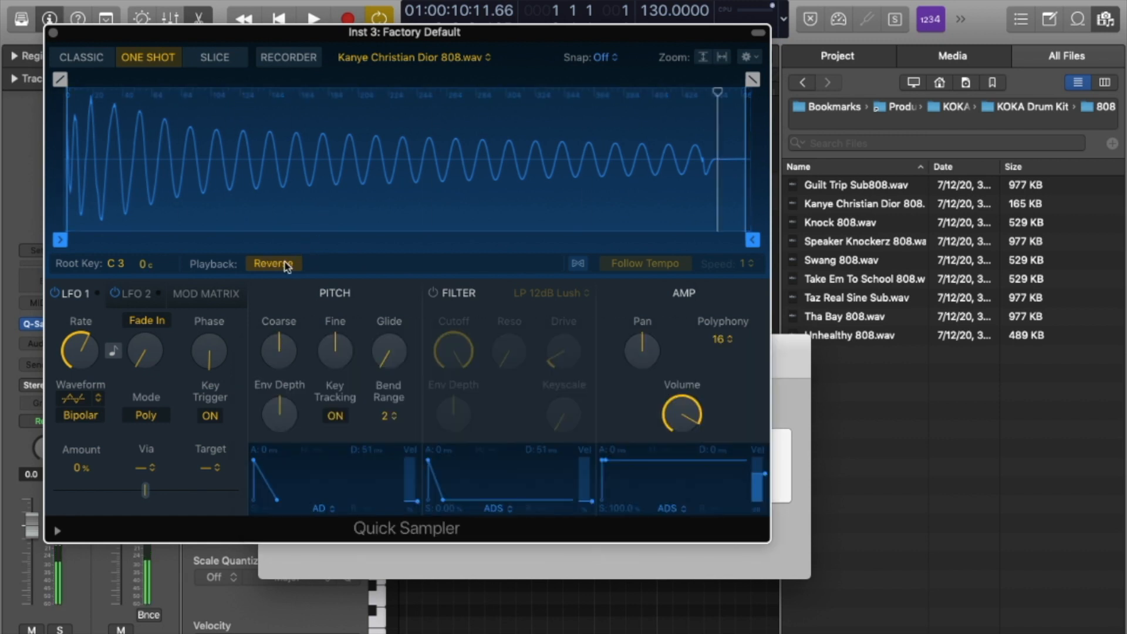
pyautogui.press('g')
pyautogui.press('g')
pyautogui.press('g')
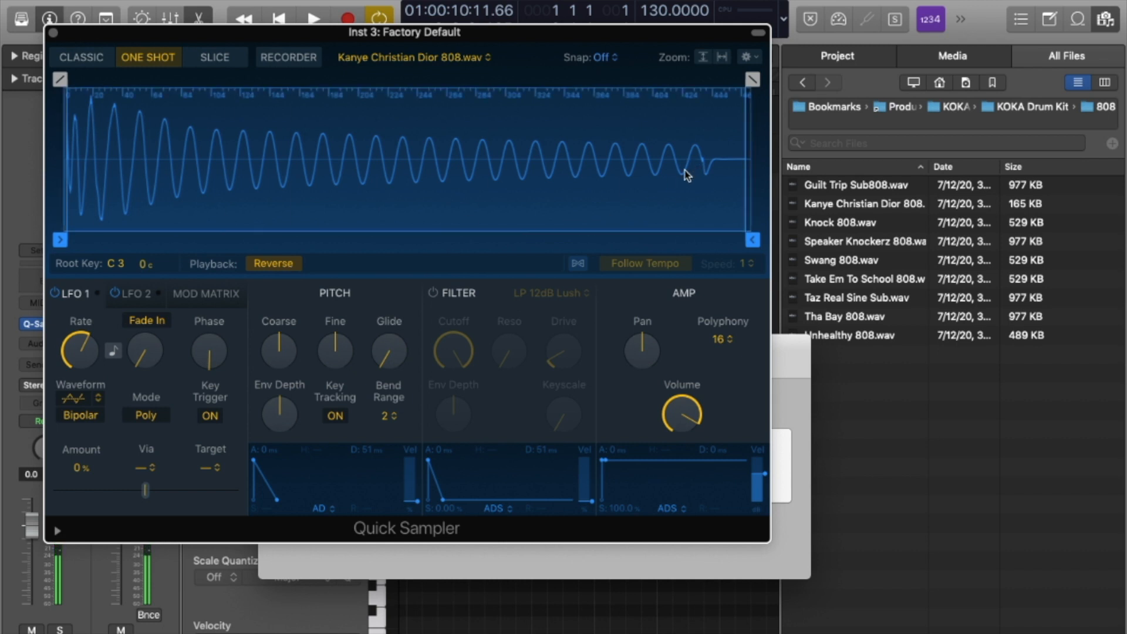
pyautogui.moveTo(323, 332)
pyautogui.moveTo(332, 345); pyautogui.dragTo(322, 320)
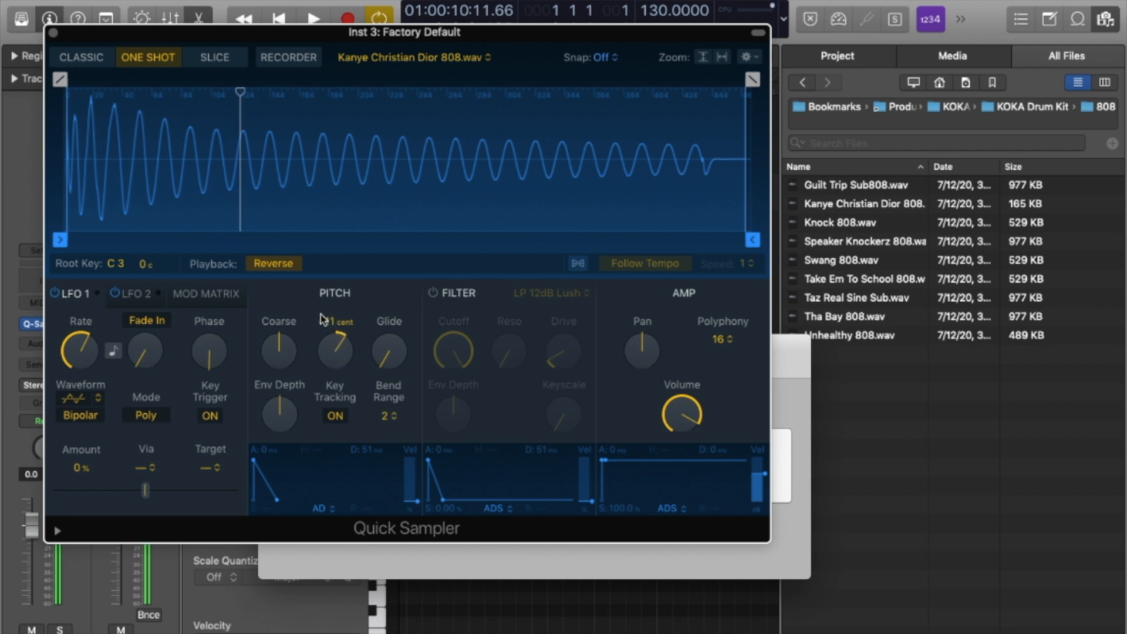
pyautogui.moveTo(339, 353); pyautogui.dragTo(325, 259)
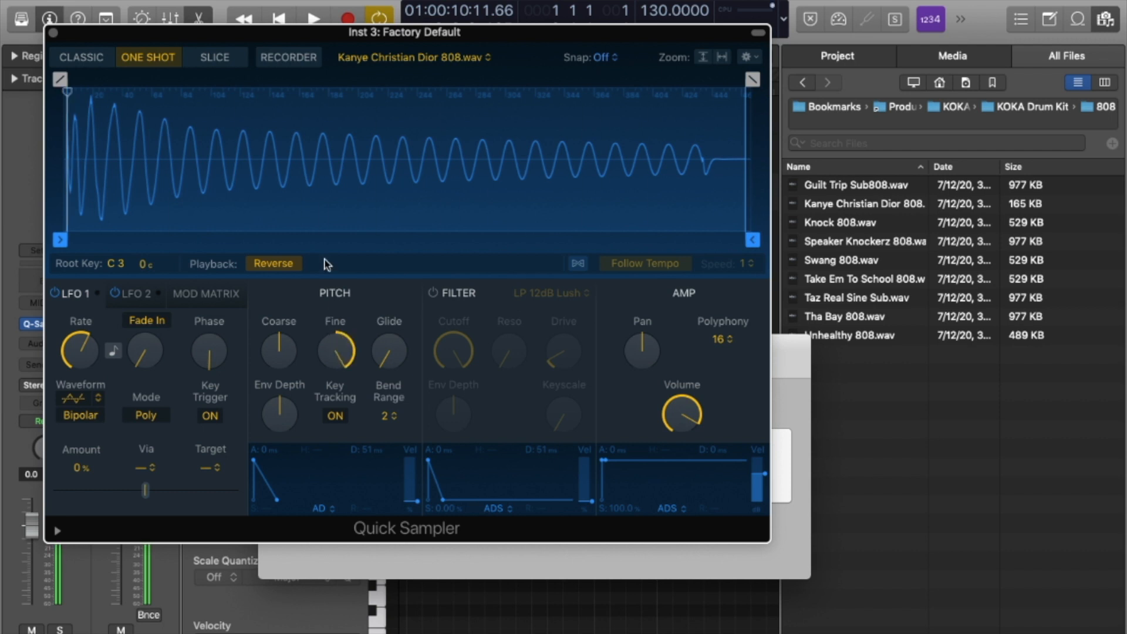
pyautogui.moveTo(286, 334); pyautogui.dragTo(284, 398)
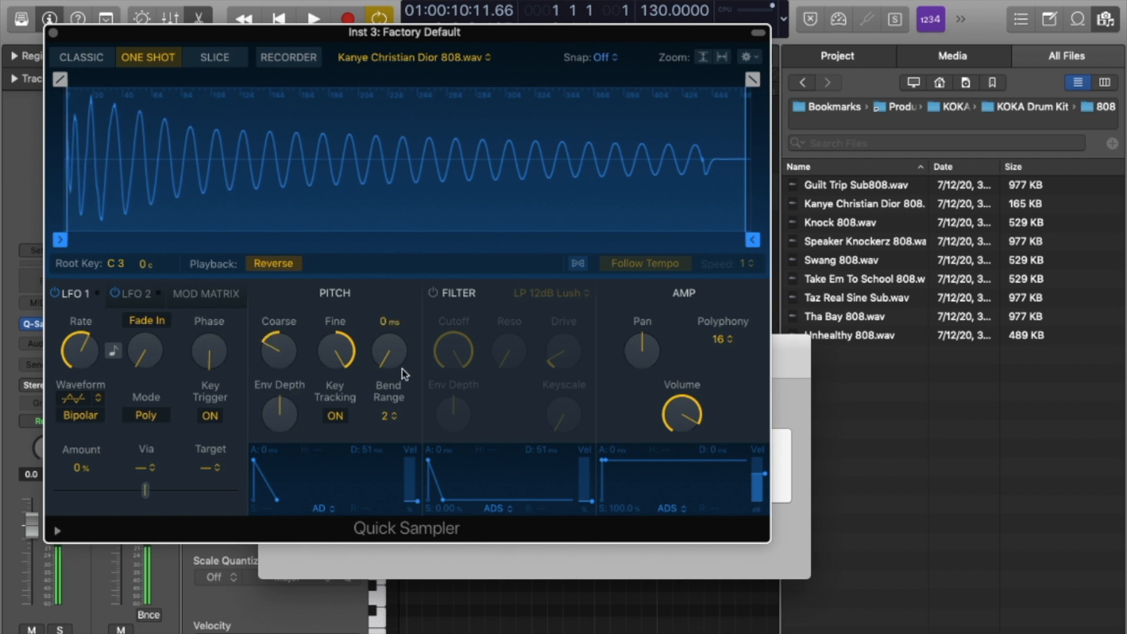
pyautogui.moveTo(390, 358); pyautogui.dragTo(375, 322)
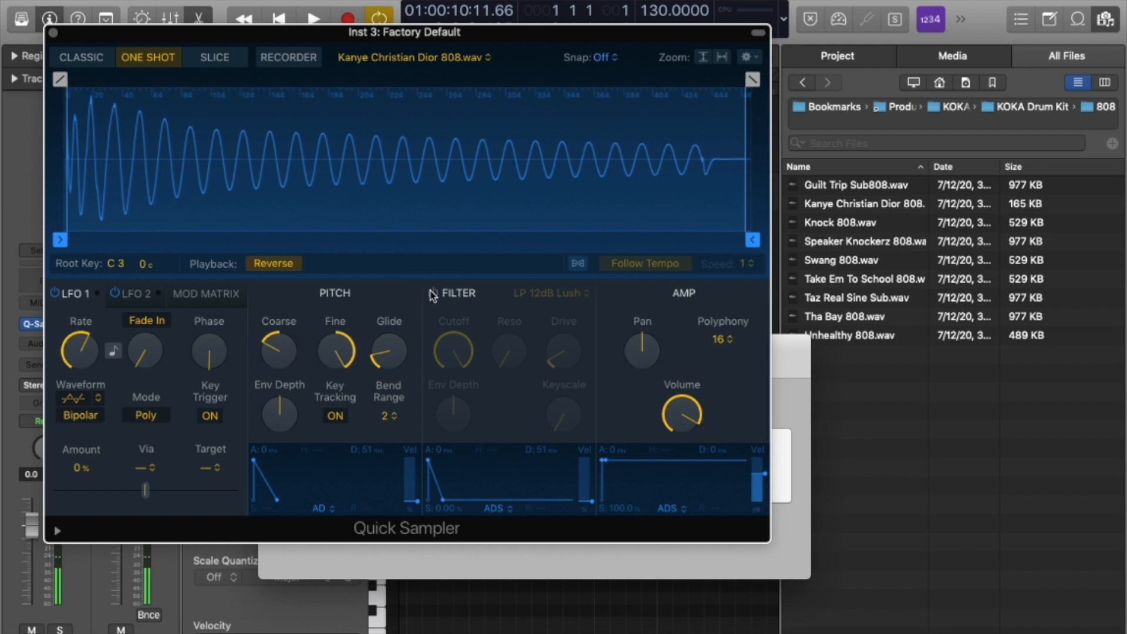
pyautogui.click(221, 61)
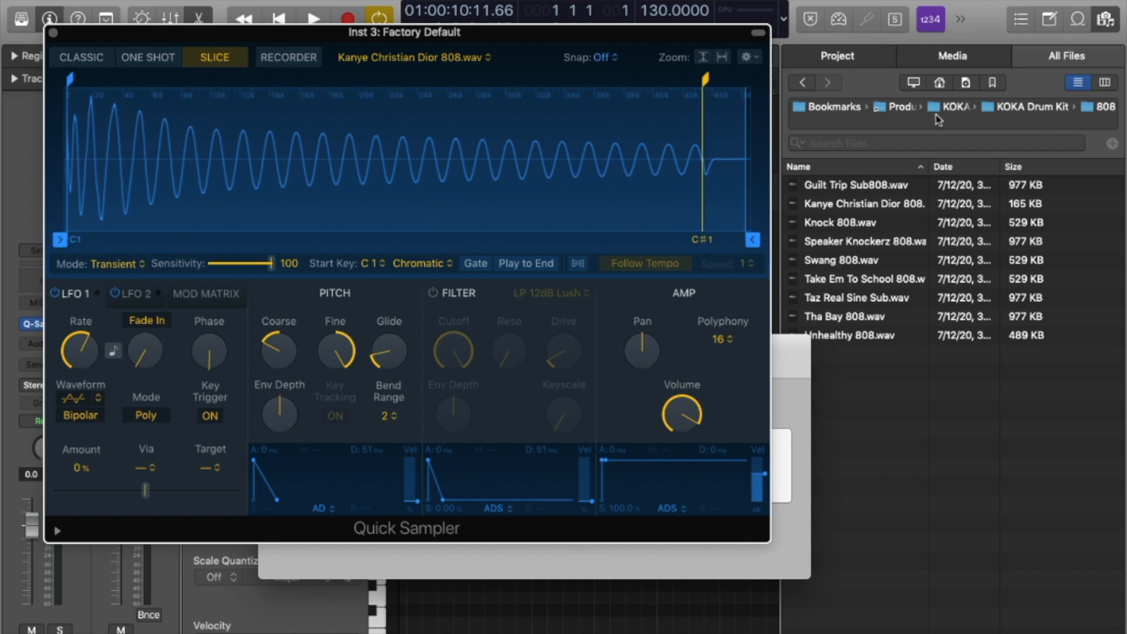
# Record a short take from Input 1 in Quick Sampler's Recorder, loading it as My Sample.aif.
pyautogui.click(1021, 111)
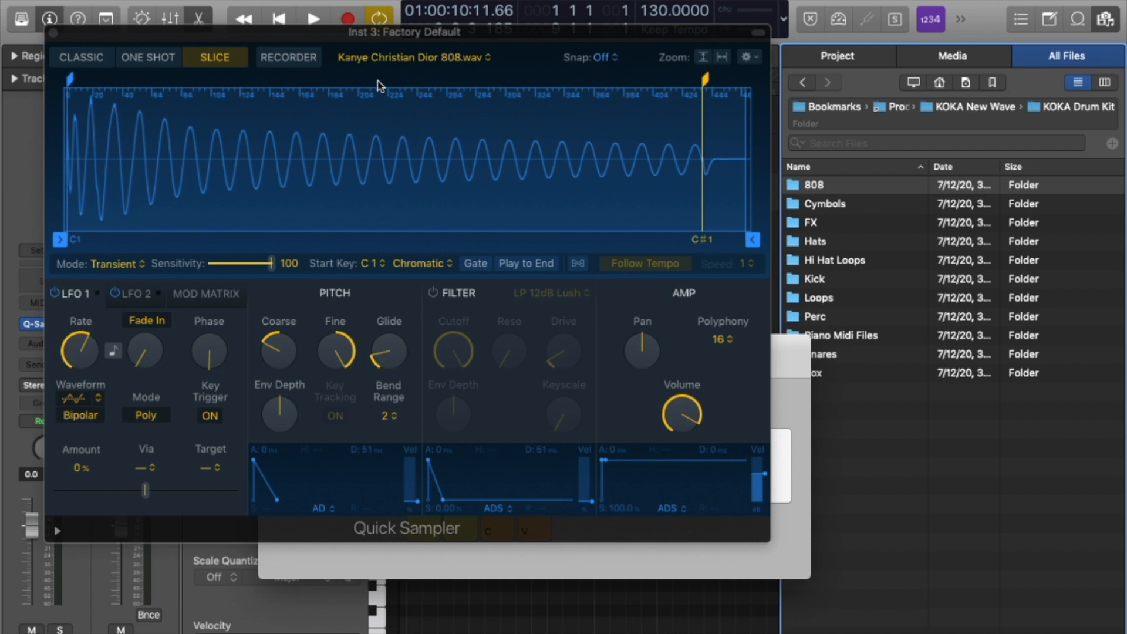
pyautogui.click(288, 58)
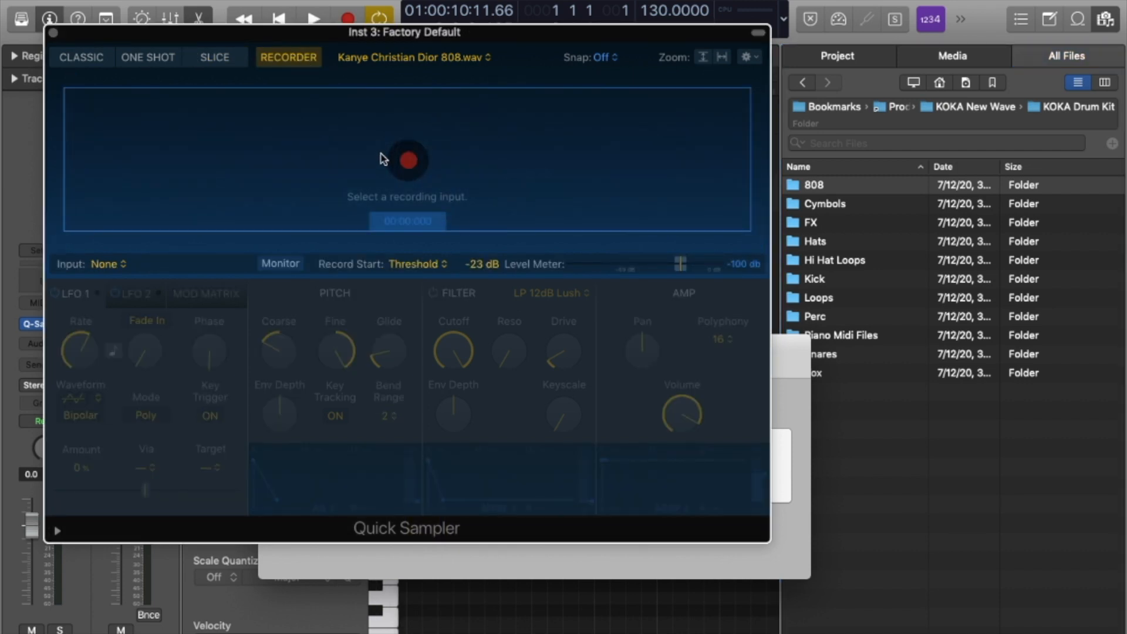
pyautogui.click(112, 263)
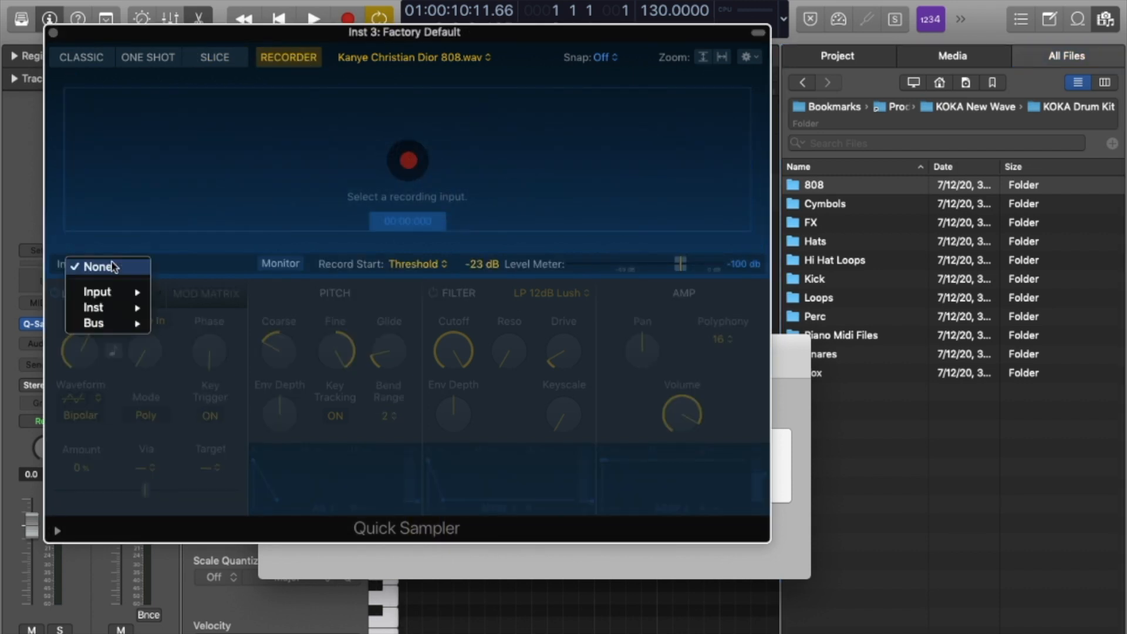
pyautogui.moveTo(124, 298)
pyautogui.click(187, 291)
pyautogui.click(408, 161)
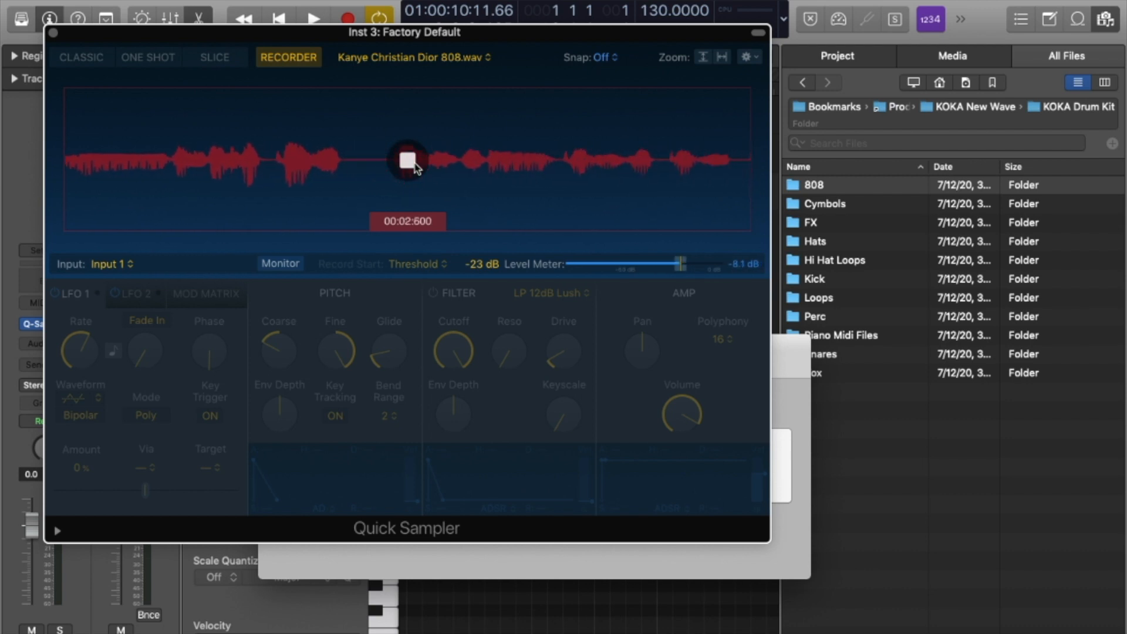
pyautogui.click(408, 160)
# Play the recorded sample reversed, then set it to play forward and play it again.
pyautogui.press('q')
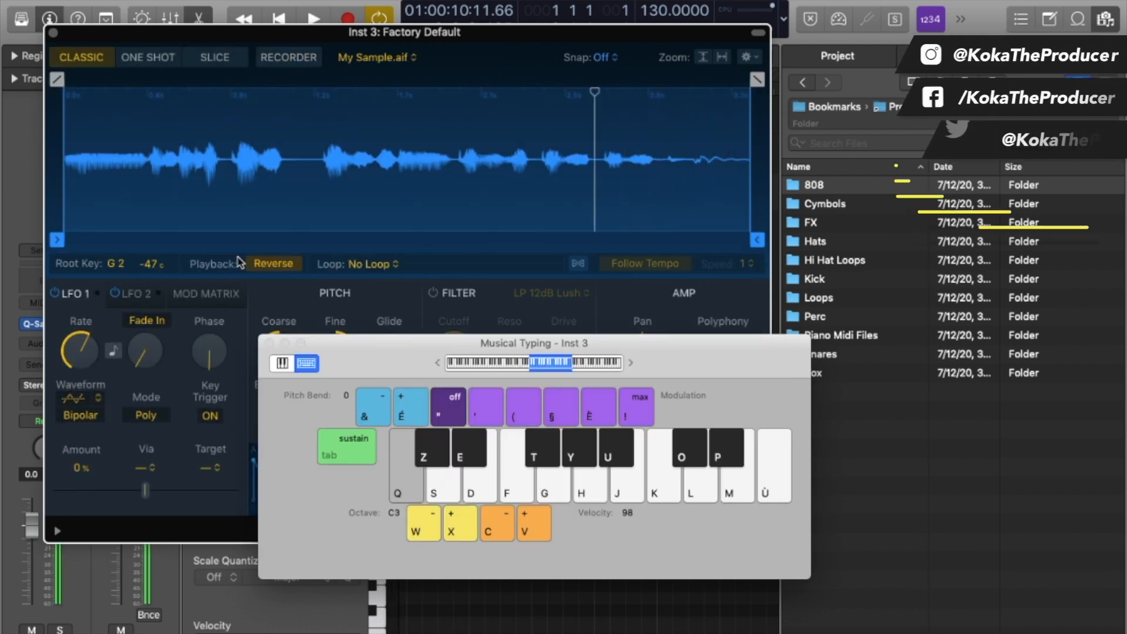
pyautogui.press('q')
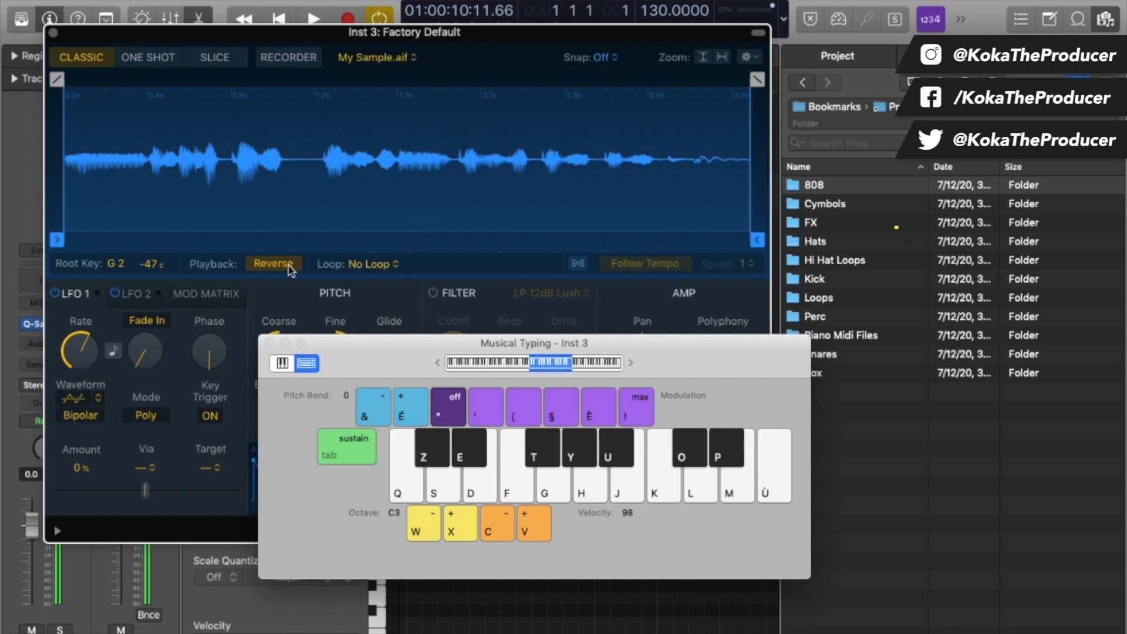
pyautogui.click(289, 265)
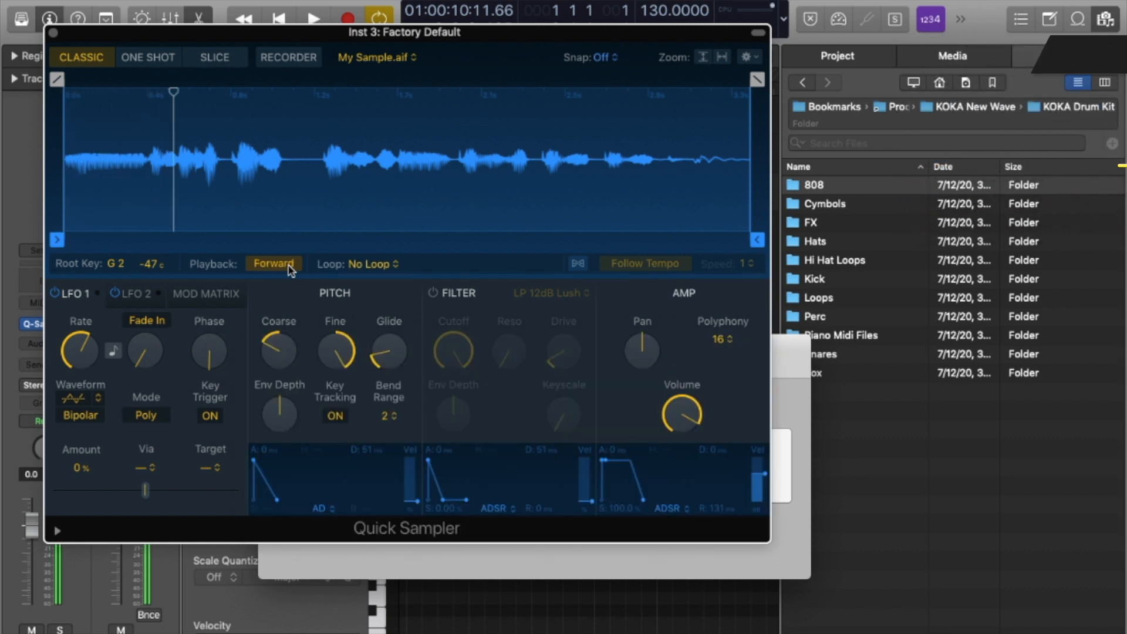
pyautogui.press('q')
pyautogui.press('q')
# Play notes G and D with Musical Typing, then close the Quick Sampler window.
pyautogui.press('q')
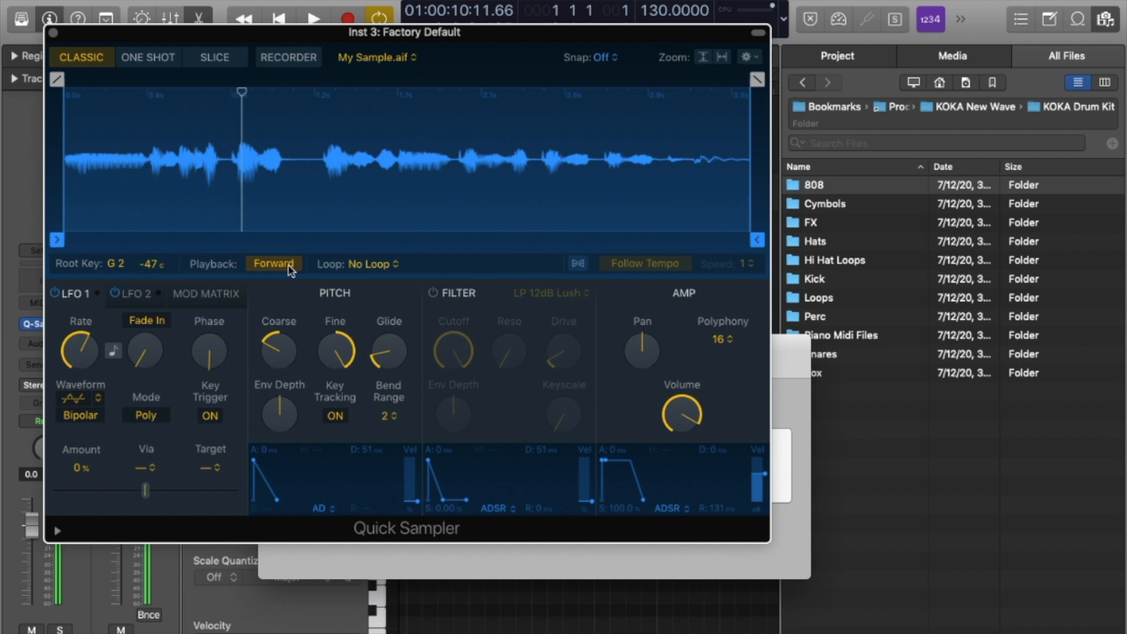
pyautogui.click(544, 564)
pyautogui.press('q')
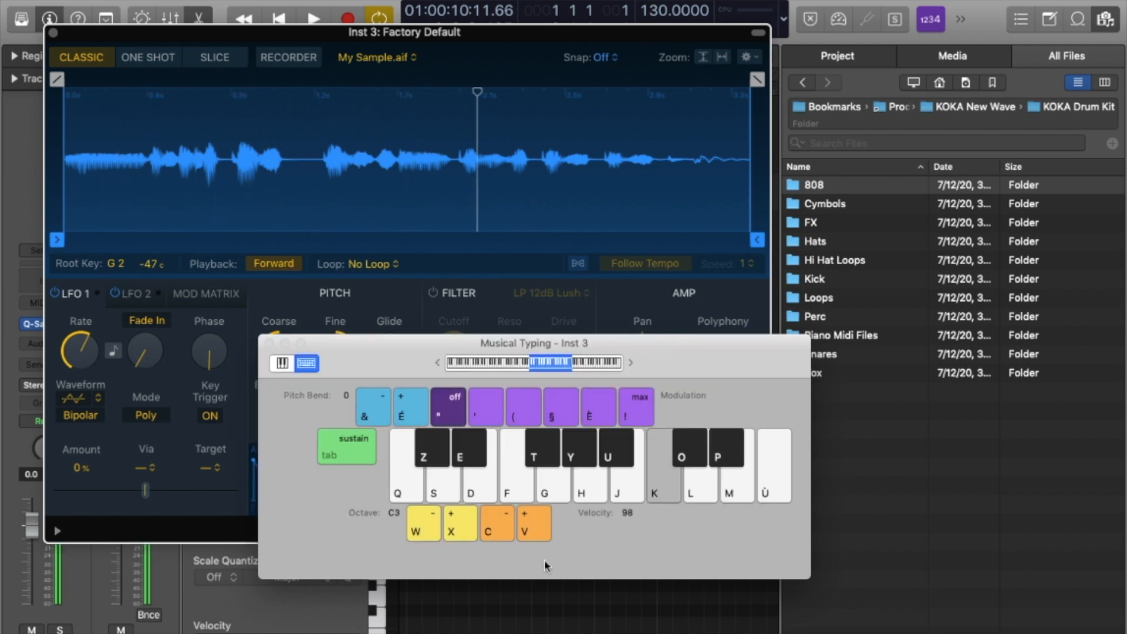
pyautogui.press('g')
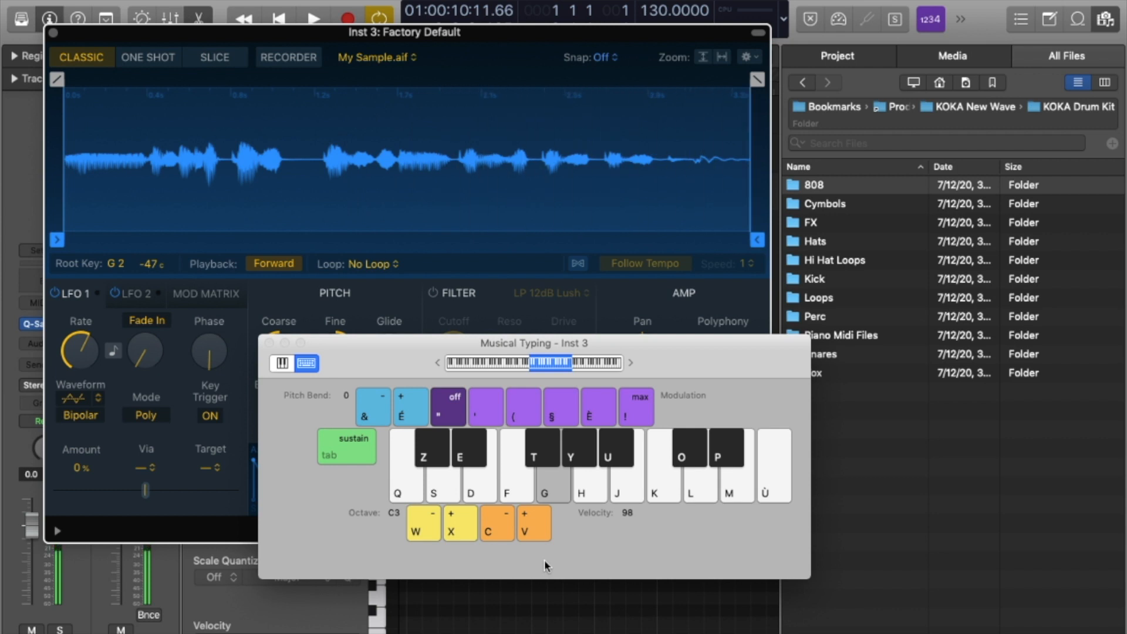
pyautogui.press('d')
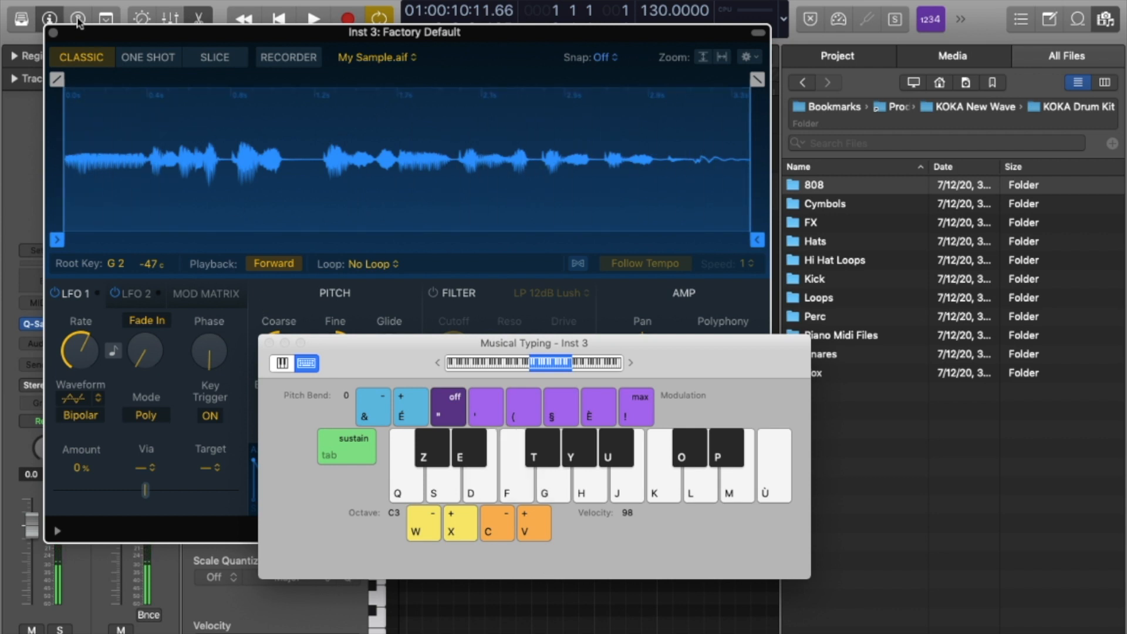
pyautogui.click(55, 35)
pyautogui.click(54, 34)
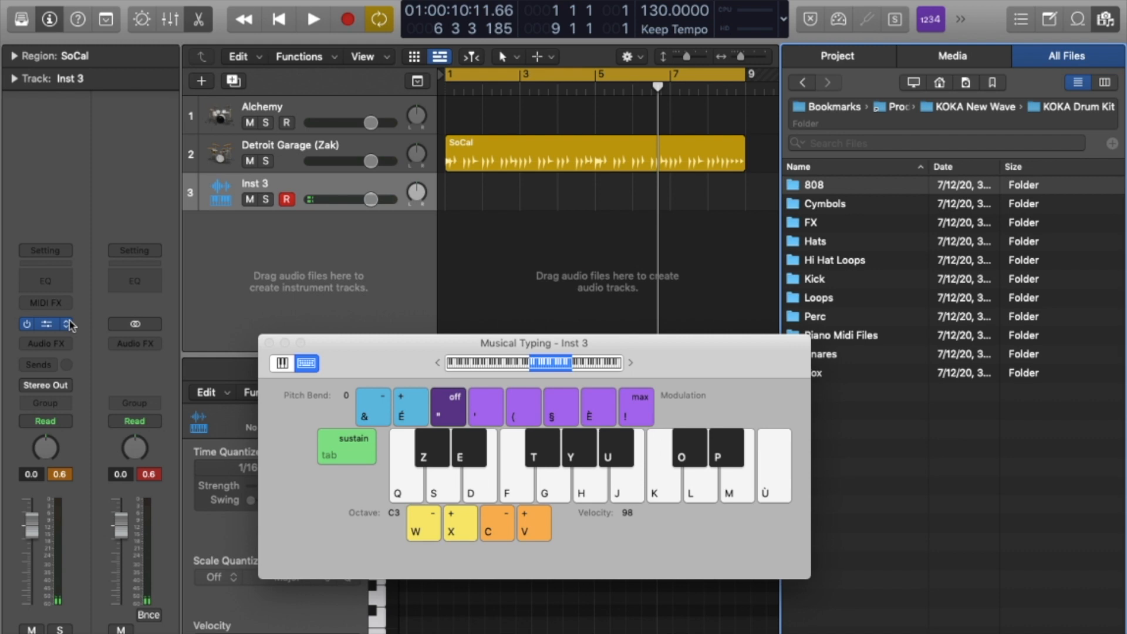
# Load Retro Synth on Inst 3 and hide the plug-in window's preset header.
pyautogui.click(52, 324)
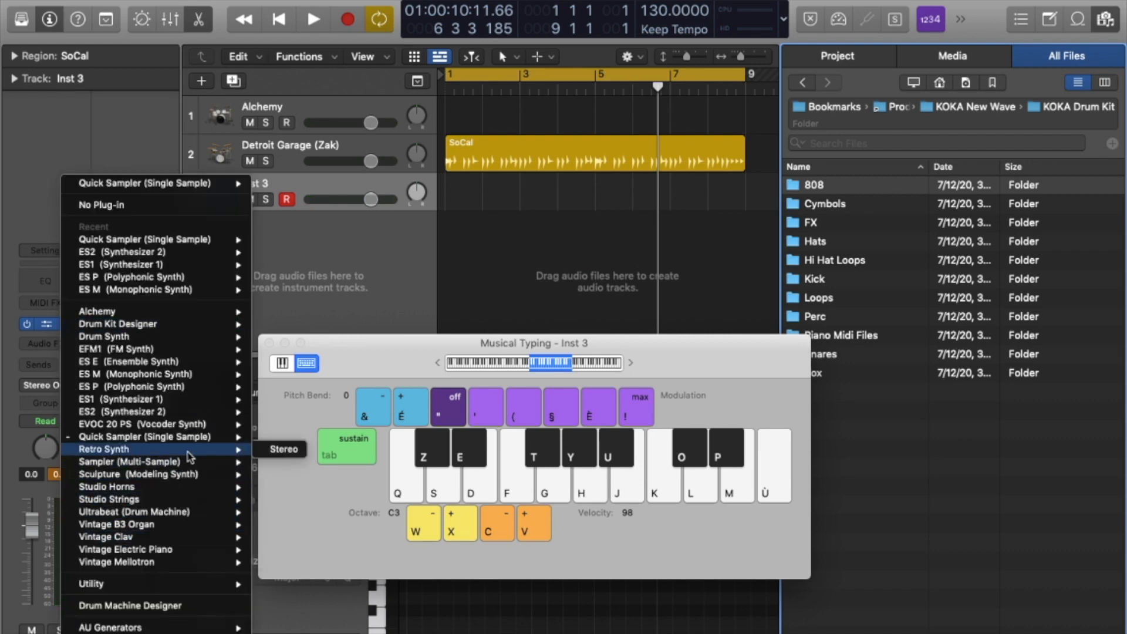
pyautogui.click(283, 452)
pyautogui.moveTo(820, 191); pyautogui.dragTo(612, 52)
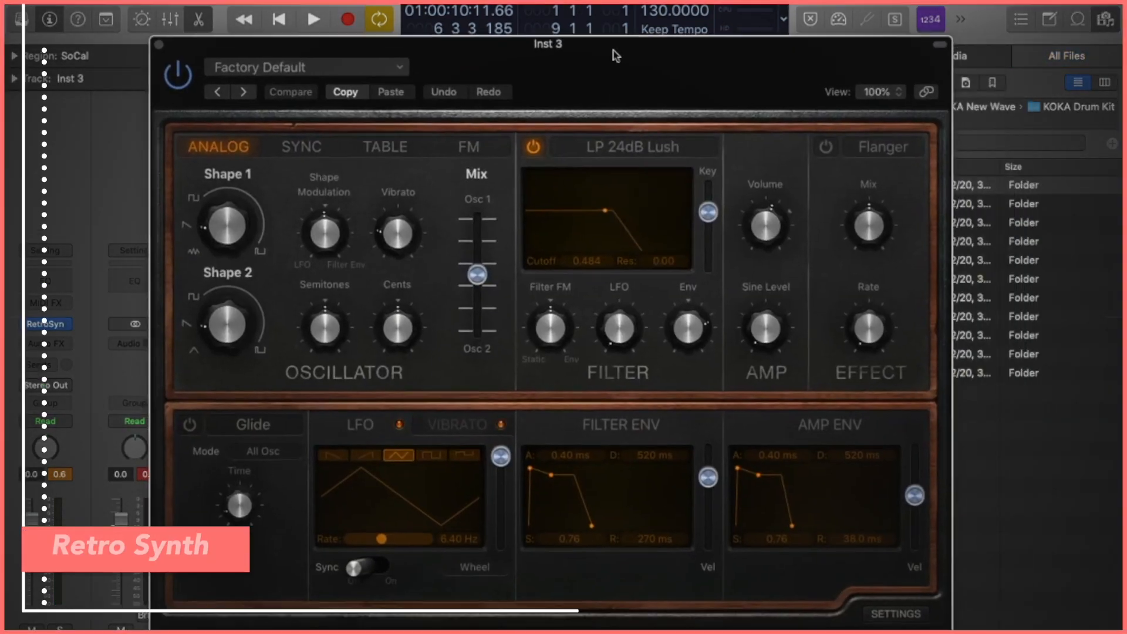
pyautogui.click(934, 45)
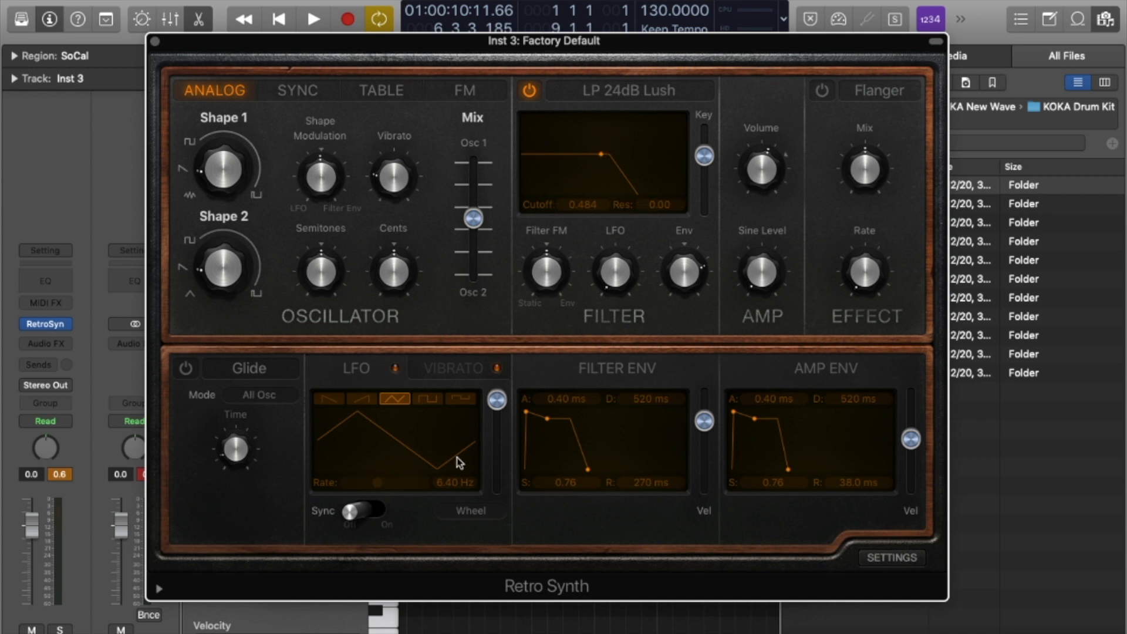
# Set vibrato amount to 0.86 and turn on glide for all oscillators.
pyautogui.click(469, 369)
pyautogui.moveTo(496, 400); pyautogui.dragTo(496, 409)
pyautogui.click(187, 369)
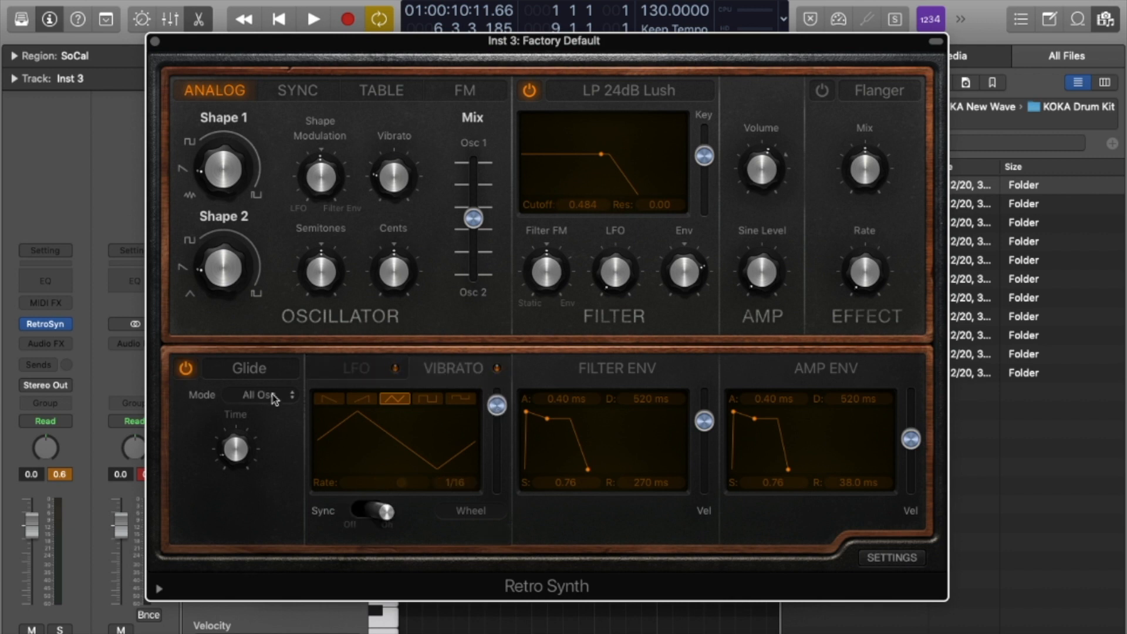
pyautogui.click(271, 395)
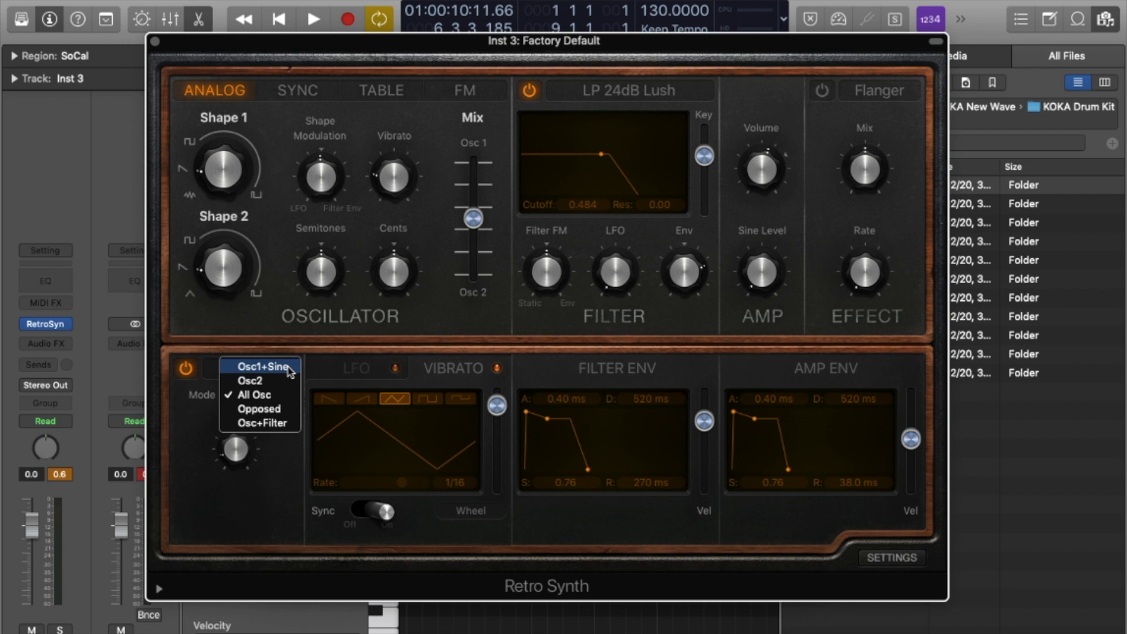
pyautogui.click(230, 444)
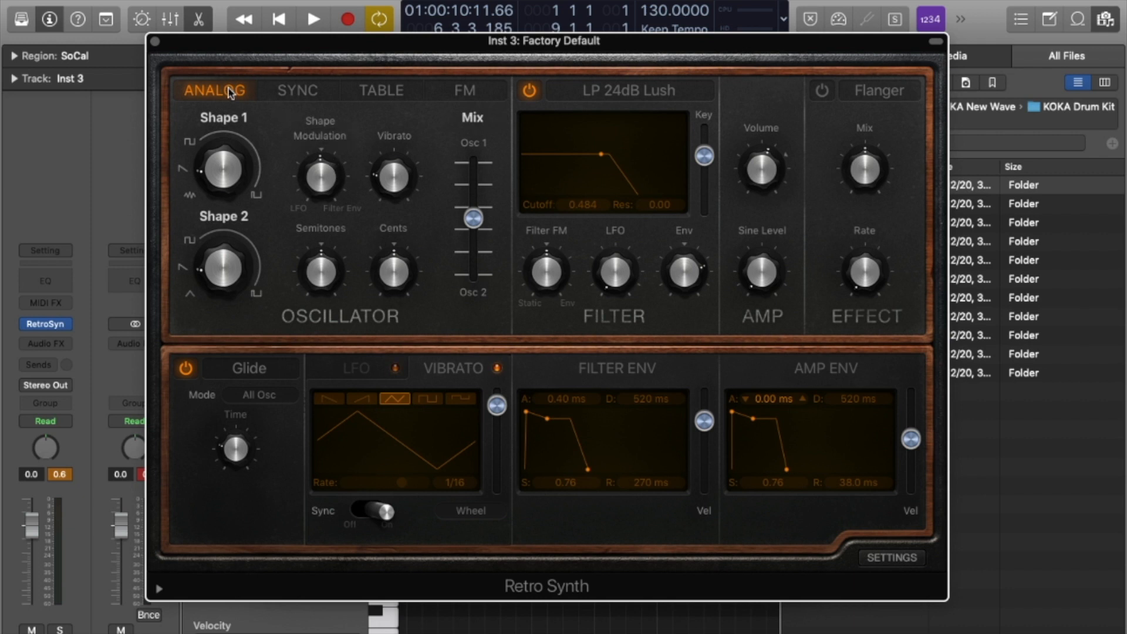
# Try the oscillator in Sync, Analog and Sync modes, ending on Table mode.
pyautogui.click(298, 91)
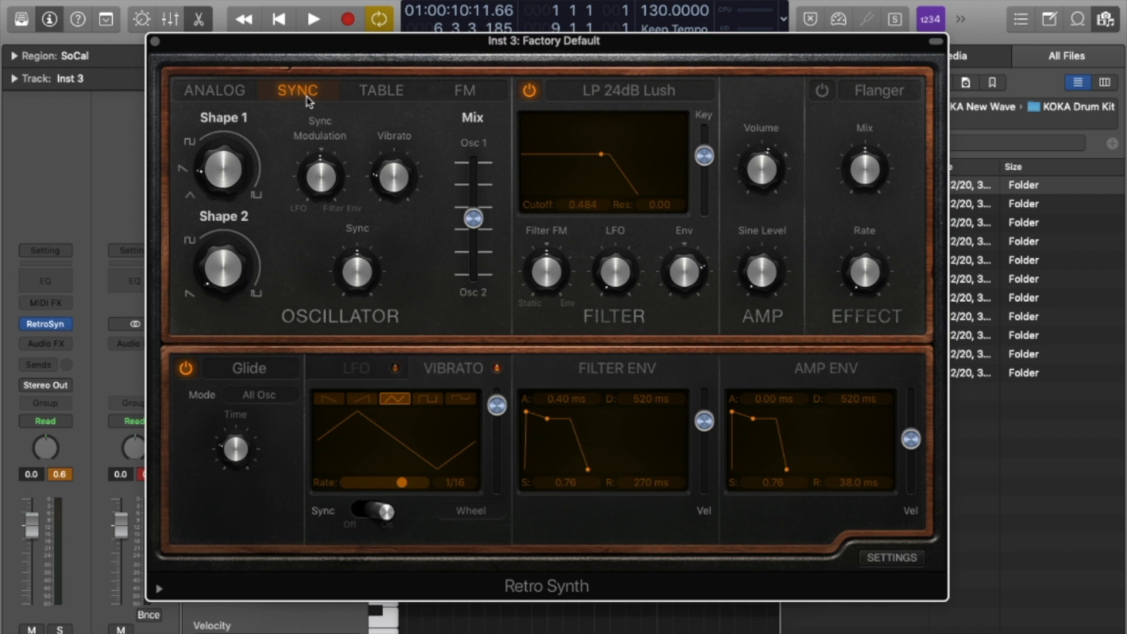
pyautogui.click(231, 94)
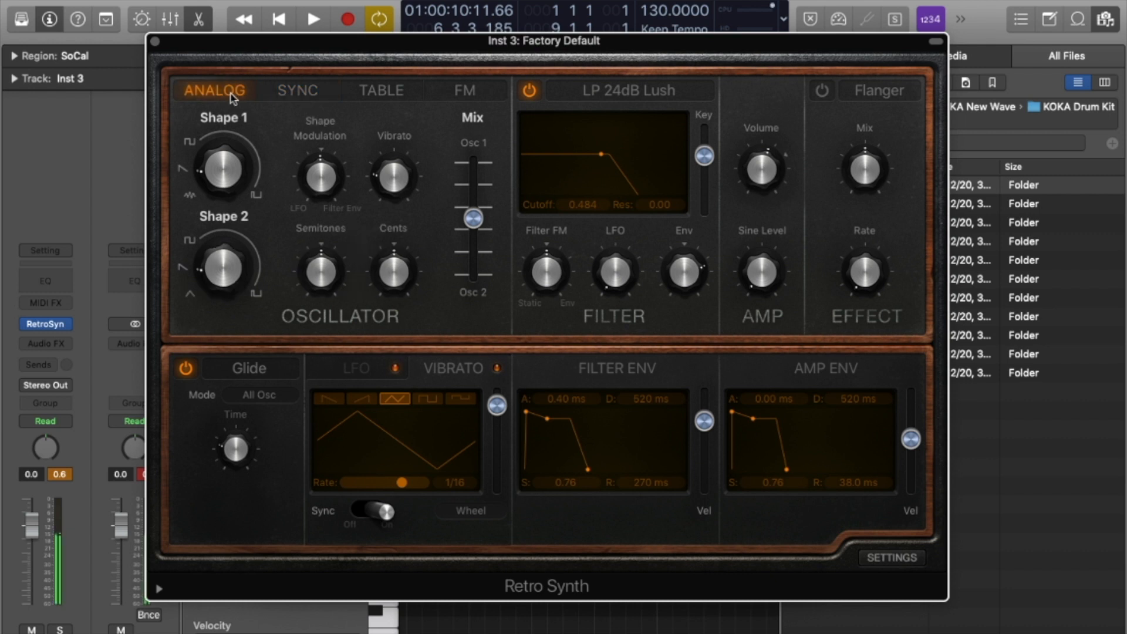
pyautogui.click(298, 98)
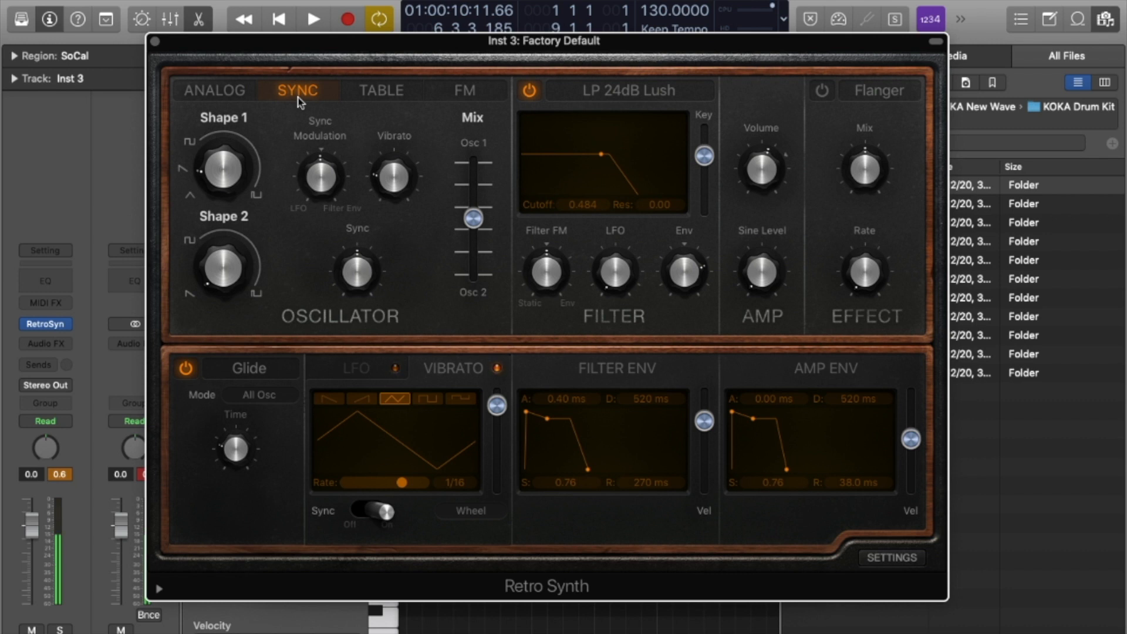
pyautogui.click(391, 94)
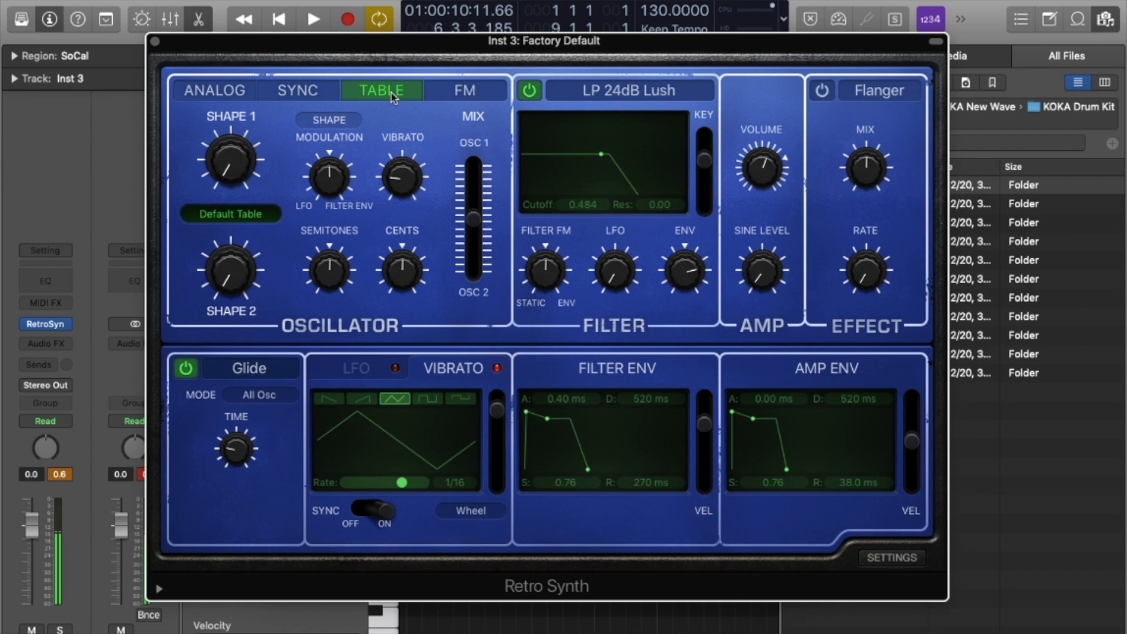
# Turn Retro Synth's glide off, switch the oscillator to FM, and open Inst 3's instrument list.
pyautogui.click(185, 369)
pyautogui.click(185, 369)
pyautogui.click(185, 369)
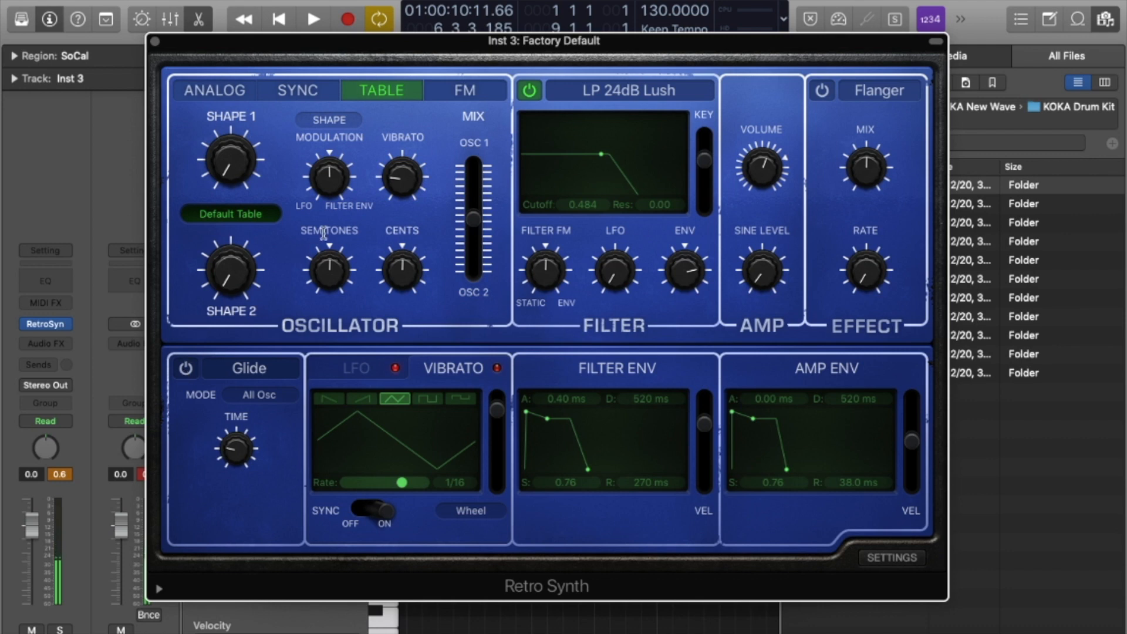
pyautogui.click(464, 92)
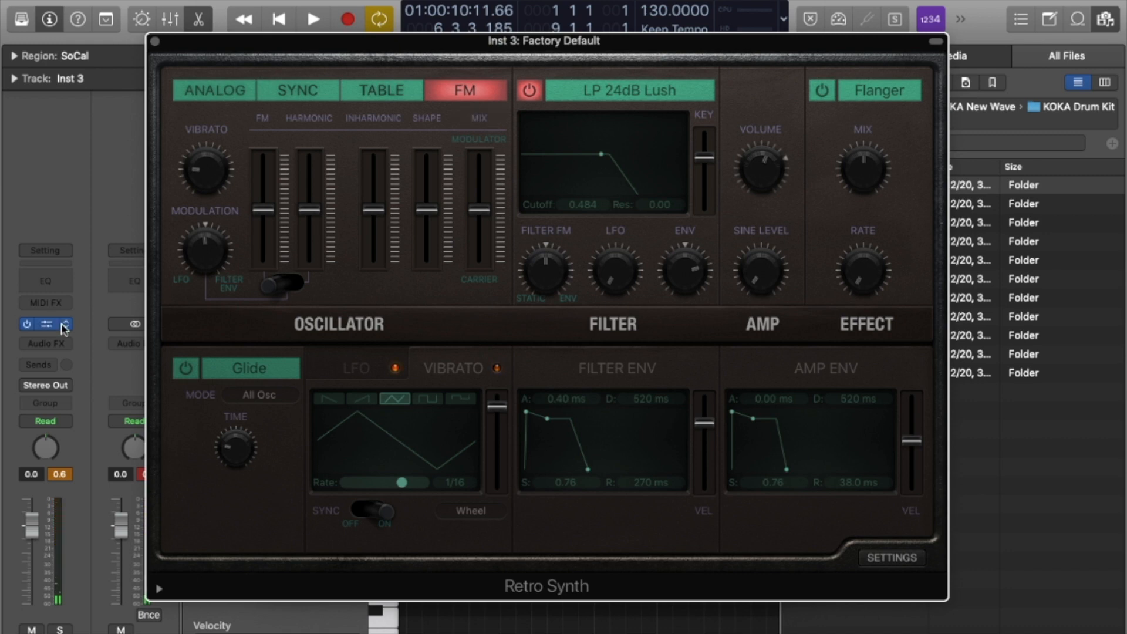
pyautogui.click(65, 326)
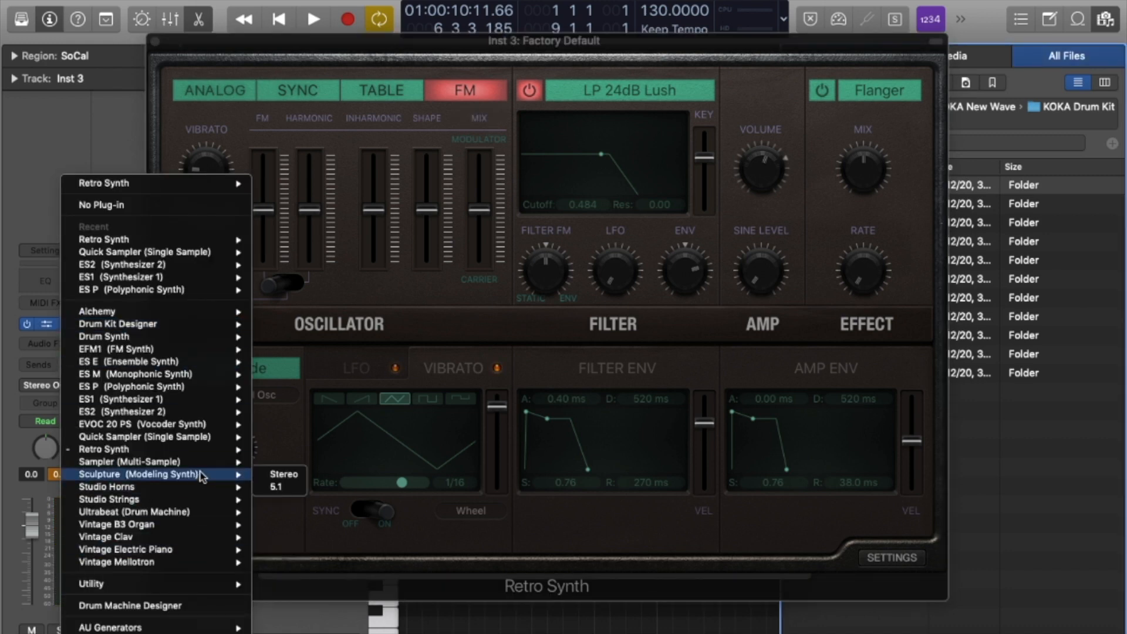
# Swap Retro Synth for Sampler and load the Orchestral > Keyboards > Celesta preset.
pyautogui.click(276, 473)
pyautogui.moveTo(866, 46); pyautogui.dragTo(935, 33)
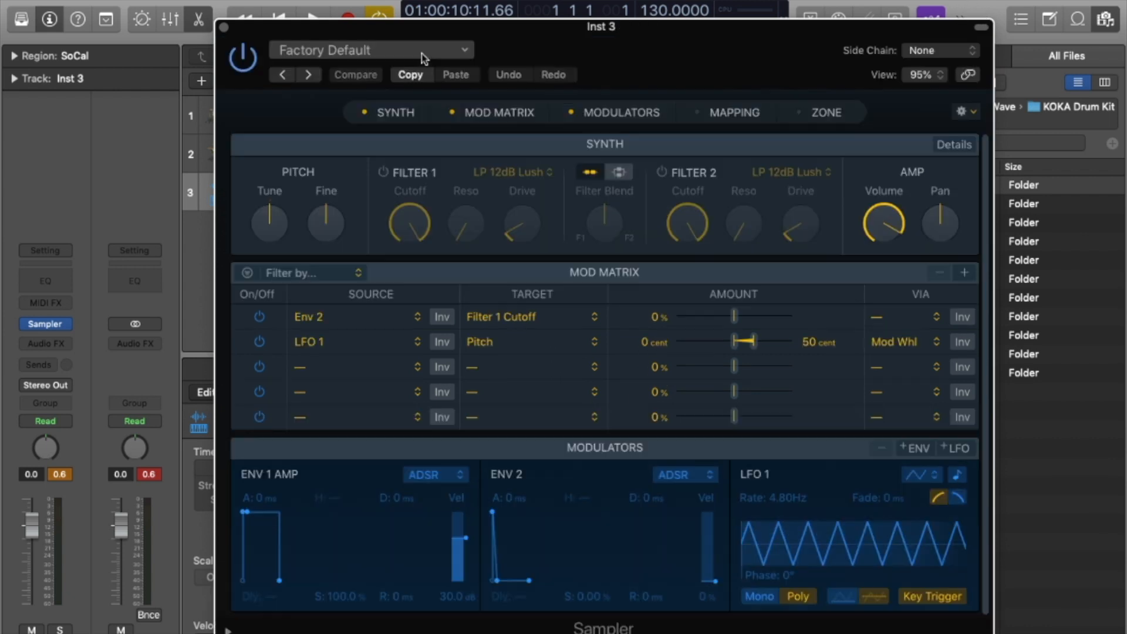
pyautogui.click(421, 51)
pyautogui.moveTo(540, 392)
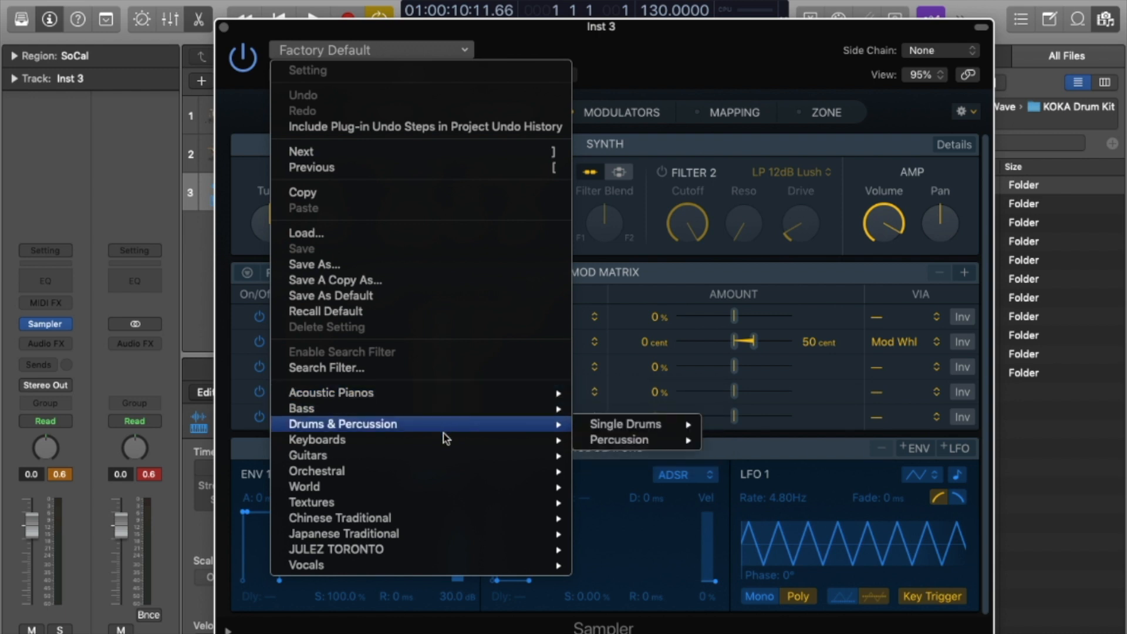
pyautogui.moveTo(445, 477)
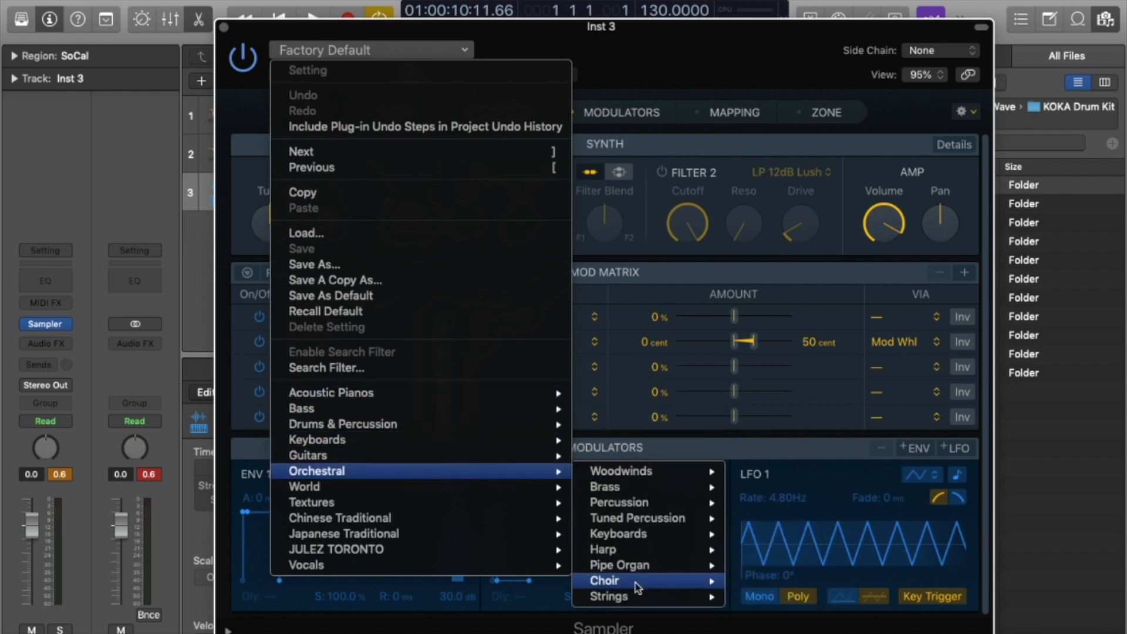
pyautogui.moveTo(667, 583)
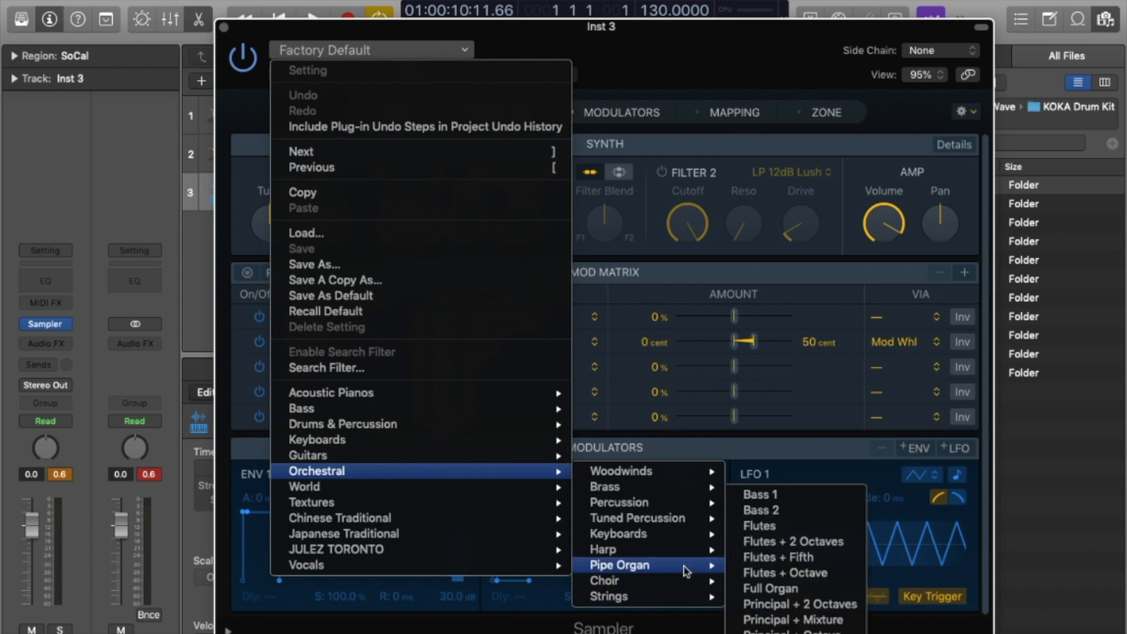
pyautogui.moveTo(700, 537)
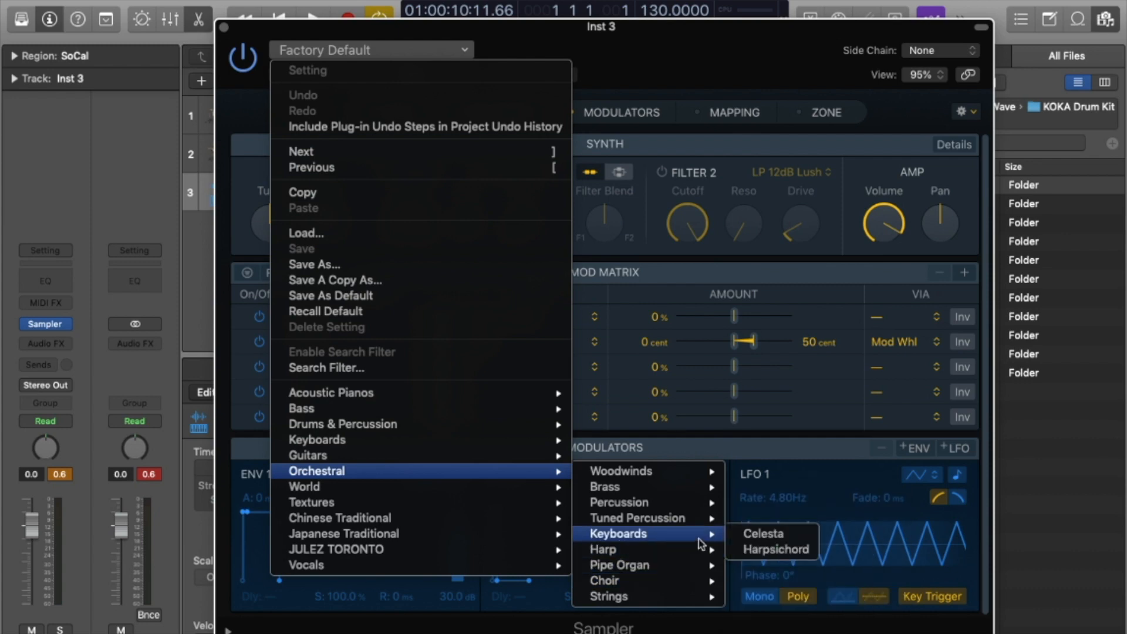
pyautogui.click(770, 535)
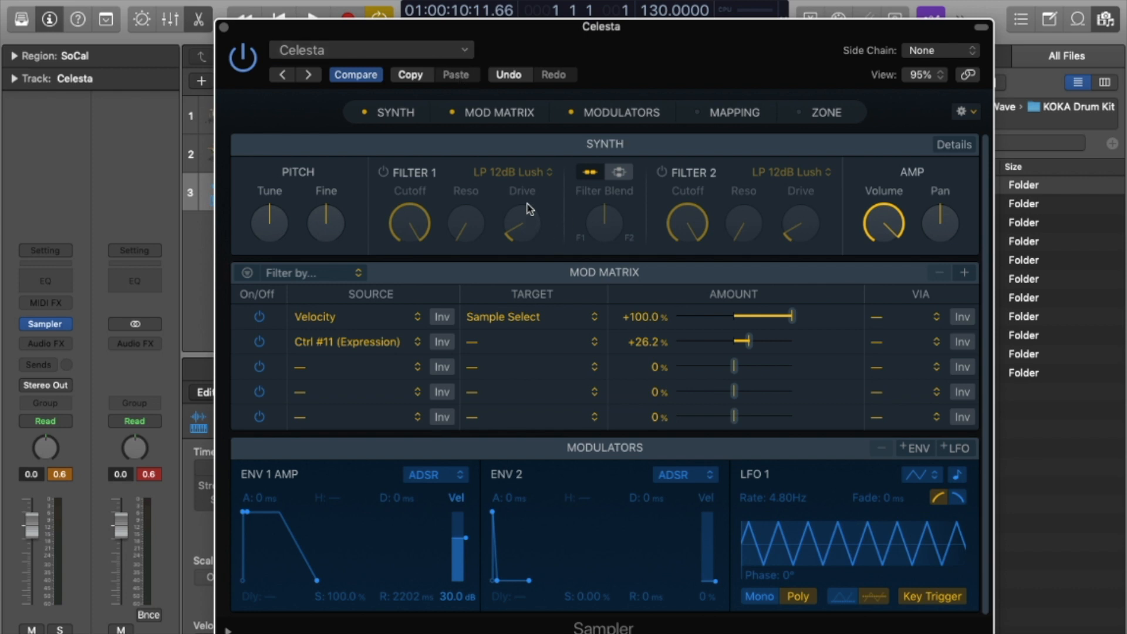
# Drag the 808 sample from the file browser into the Celesta Sampler as a new group.
pyautogui.moveTo(909, 217)
pyautogui.moveTo(861, 26); pyautogui.dragTo(689, 0)
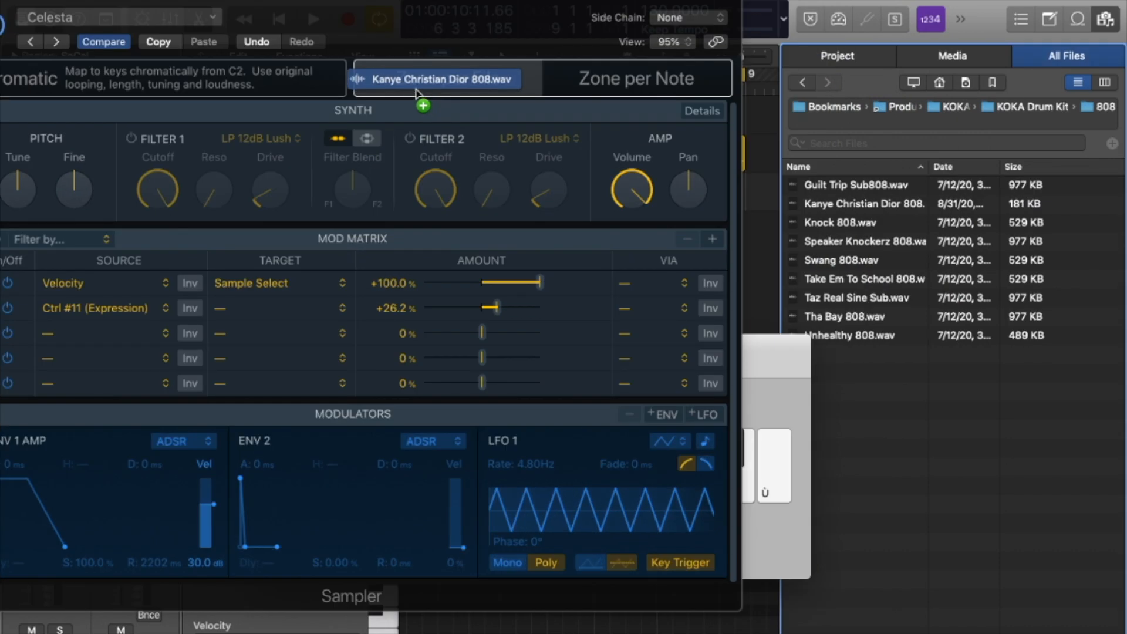
pyautogui.moveTo(416, 91); pyautogui.dragTo(417, 92)
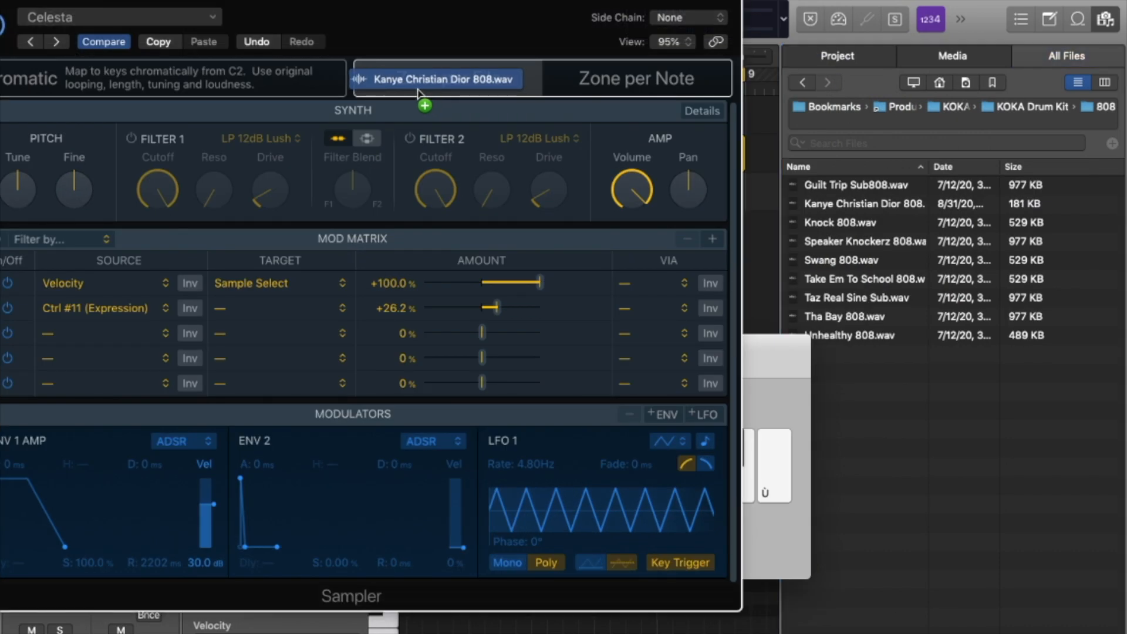
pyautogui.moveTo(418, 92); pyautogui.dragTo(418, 93)
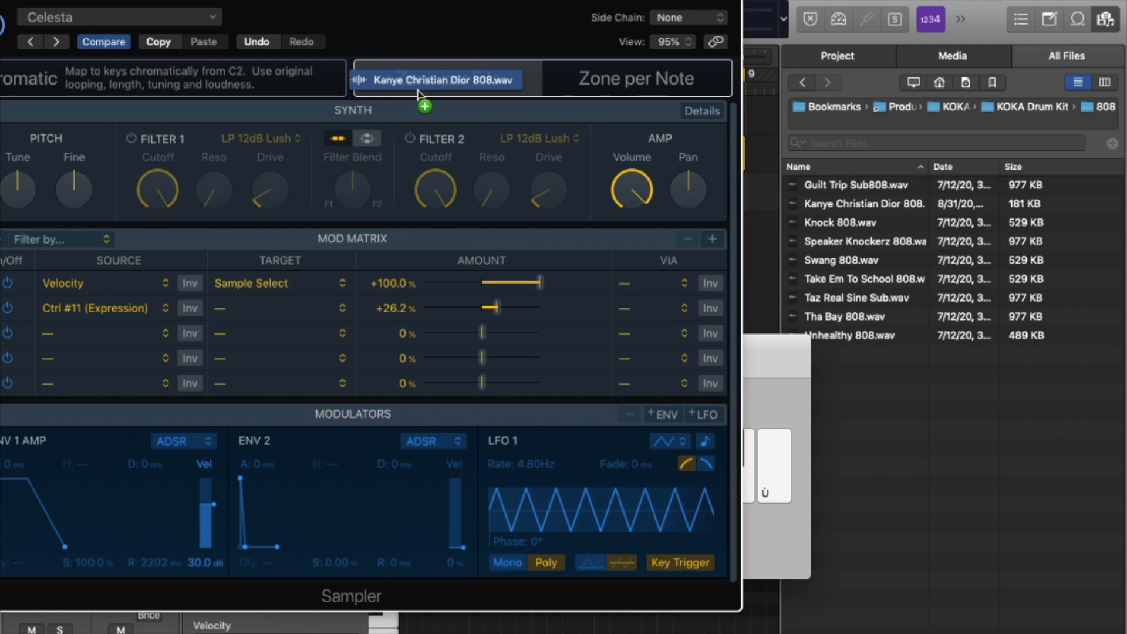
pyautogui.moveTo(418, 92); pyautogui.dragTo(241, 88)
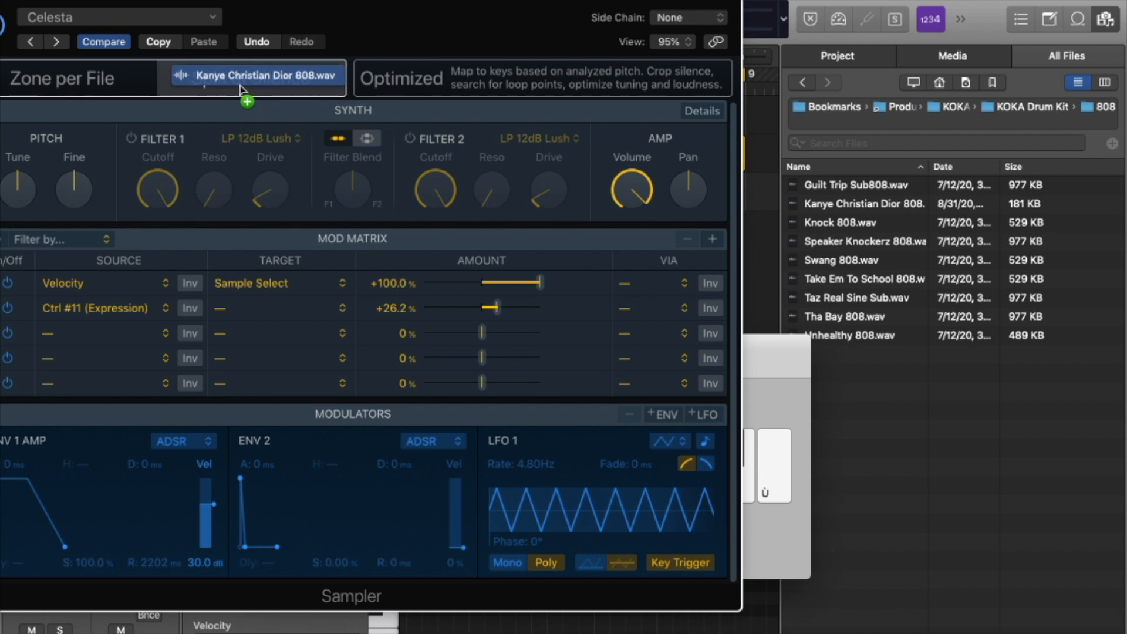
pyautogui.moveTo(239, 86); pyautogui.dragTo(402, 88)
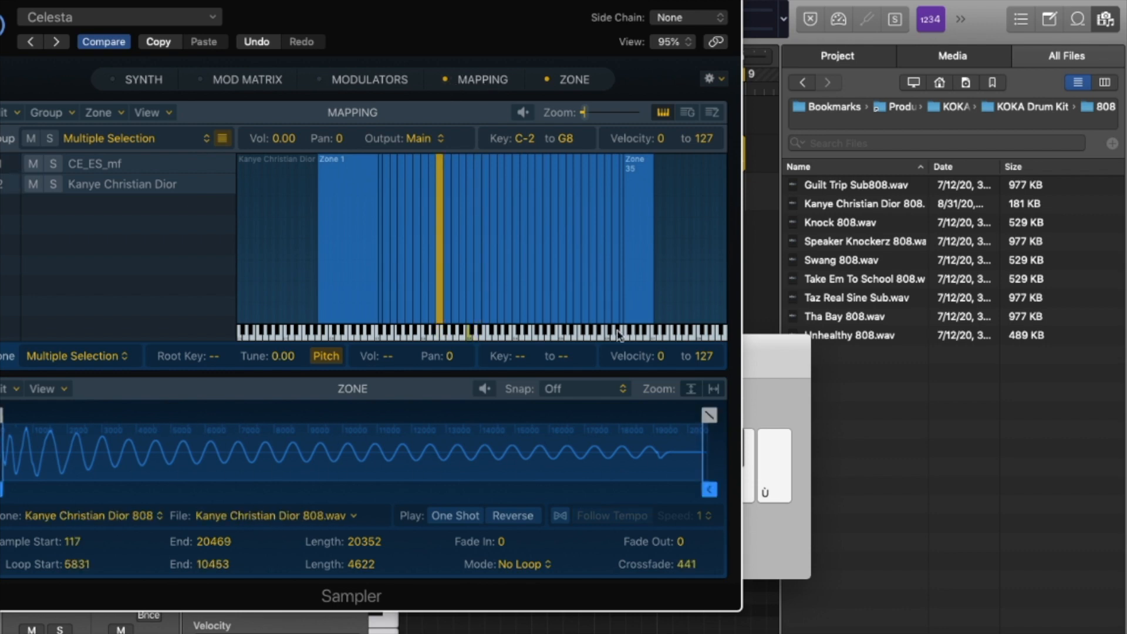
# Hide and restore the key mapping view, revealing the synth, mod matrix and modulator panels.
pyautogui.click(450, 83)
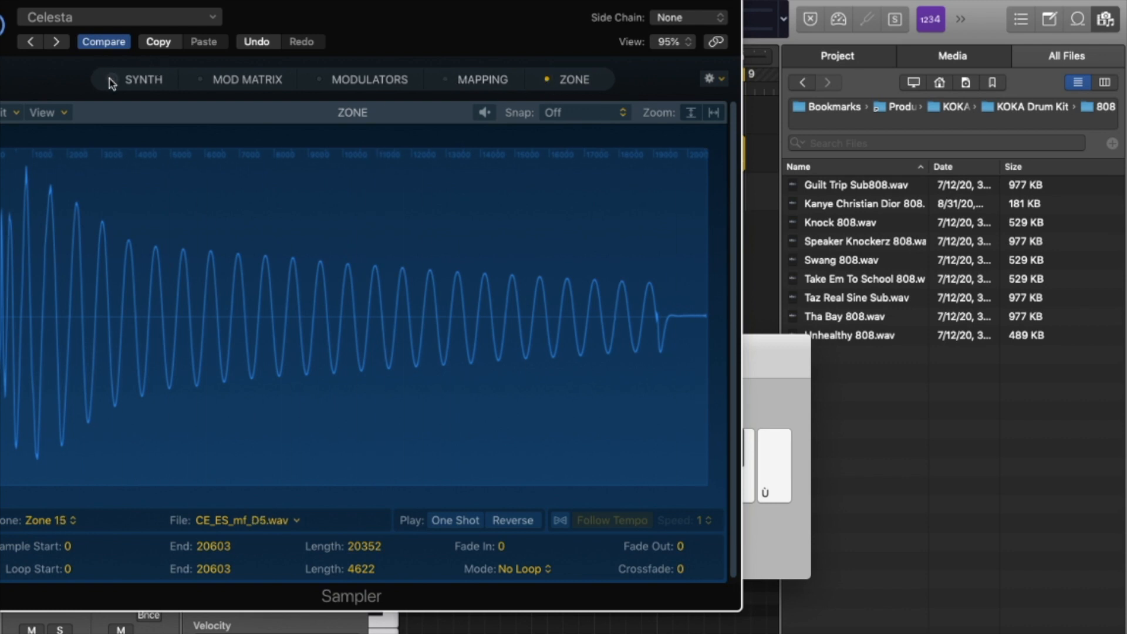
pyautogui.moveTo(111, 81); pyautogui.dragTo(442, 83)
pyautogui.click(444, 83)
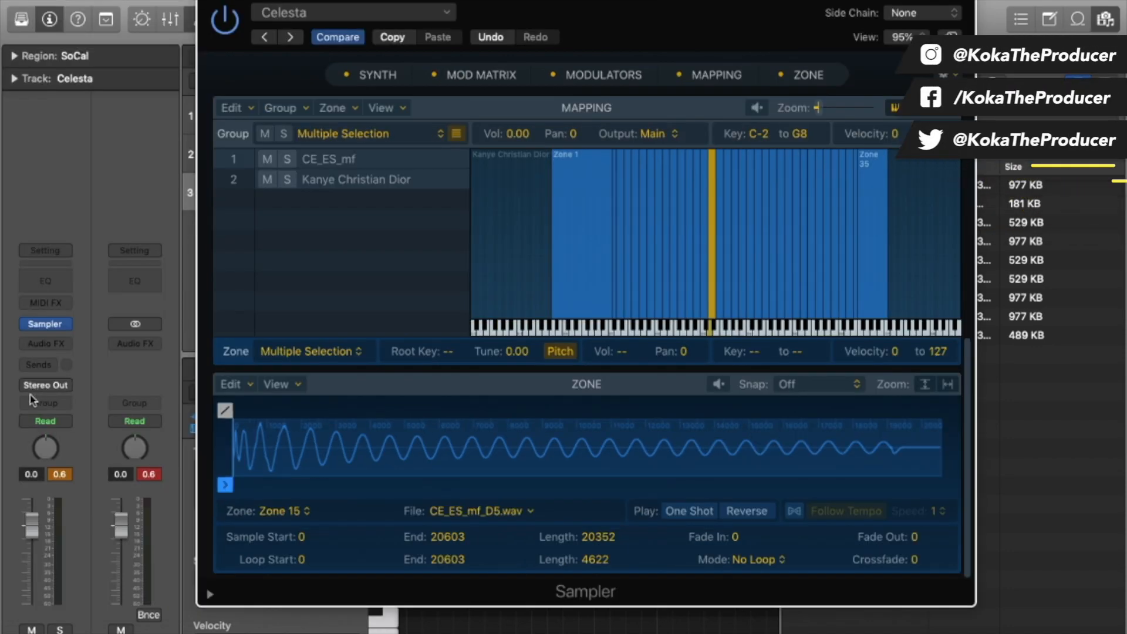
# Replace the Sampler on Inst 3 with Sculpture (Stereo).
pyautogui.click(65, 325)
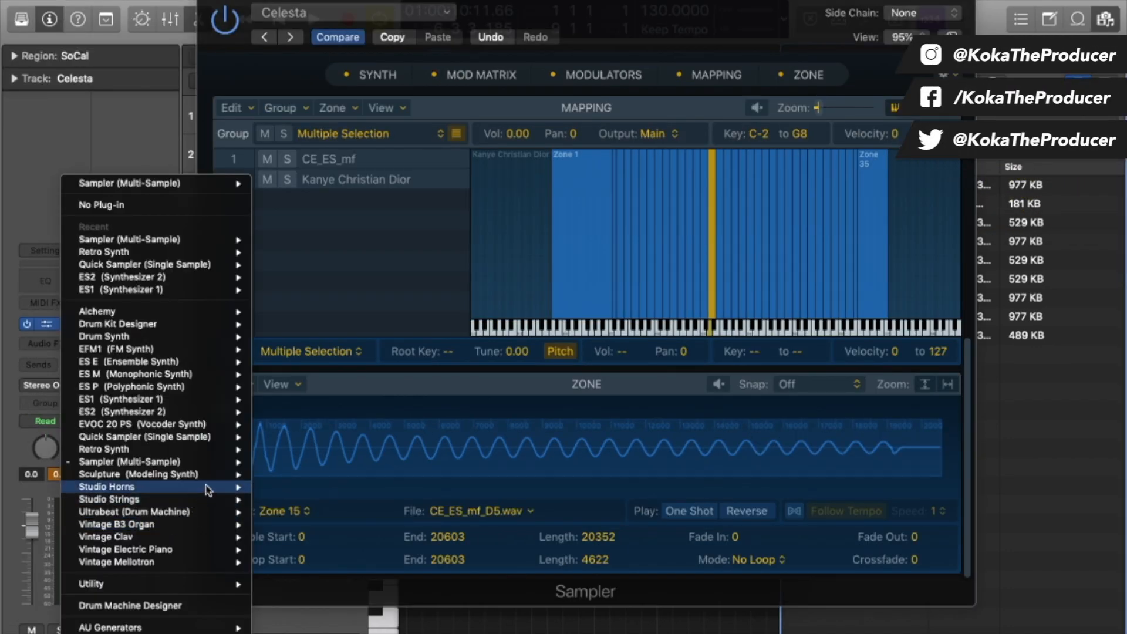
pyautogui.moveTo(221, 479)
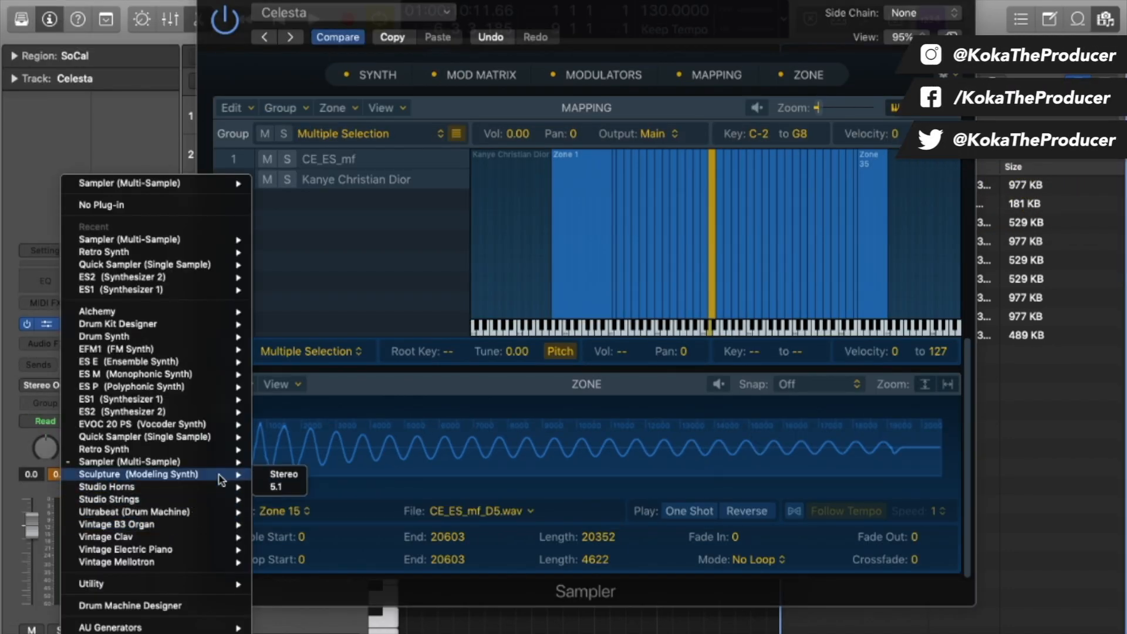
pyautogui.click(281, 475)
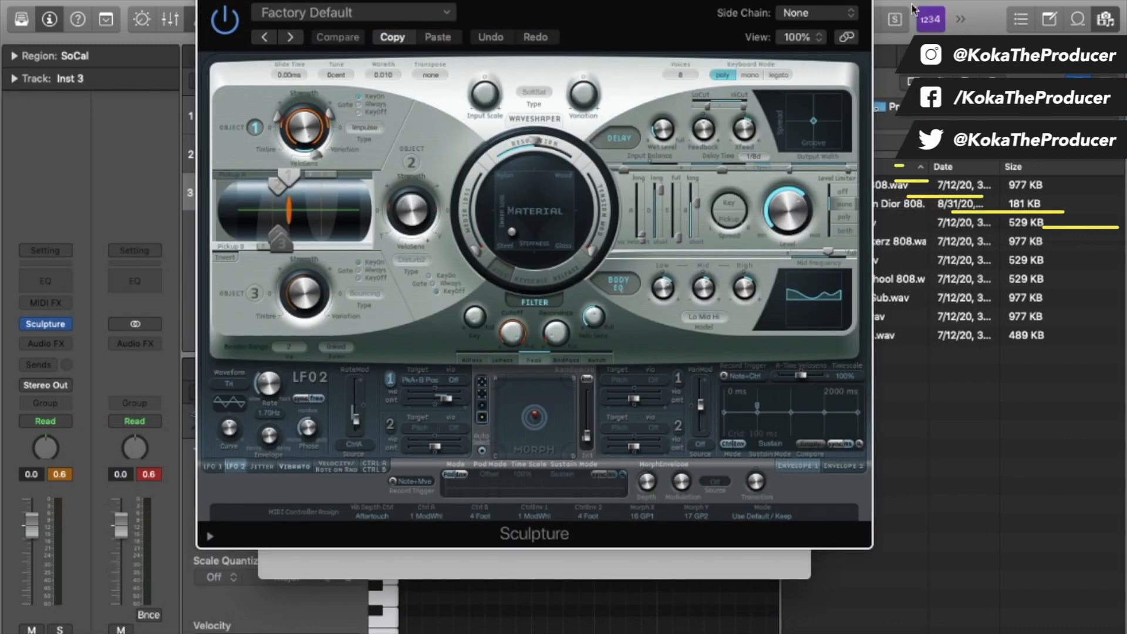
pyautogui.moveTo(620, 0); pyautogui.dragTo(698, 0)
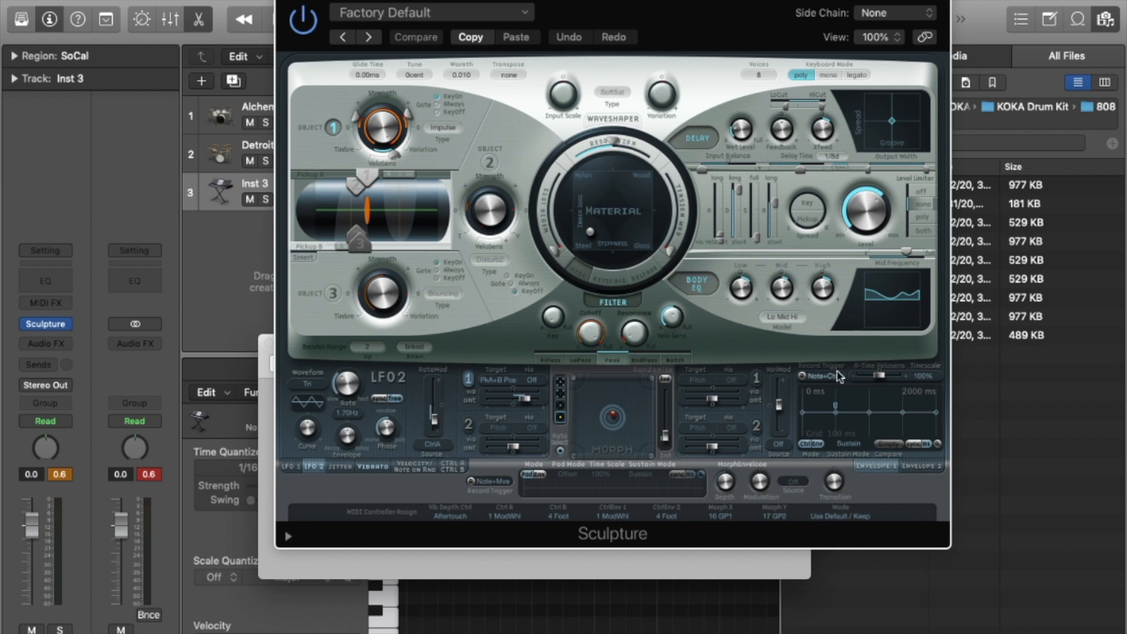
# Bring up Musical Typing with Cmd-K and play chords on Sculpture (H, K, M, G, J).
pyautogui.press('super+k')
pyautogui.press('h')
pyautogui.press('k')
pyautogui.press('m')
pyautogui.press('g')
pyautogui.press('j')
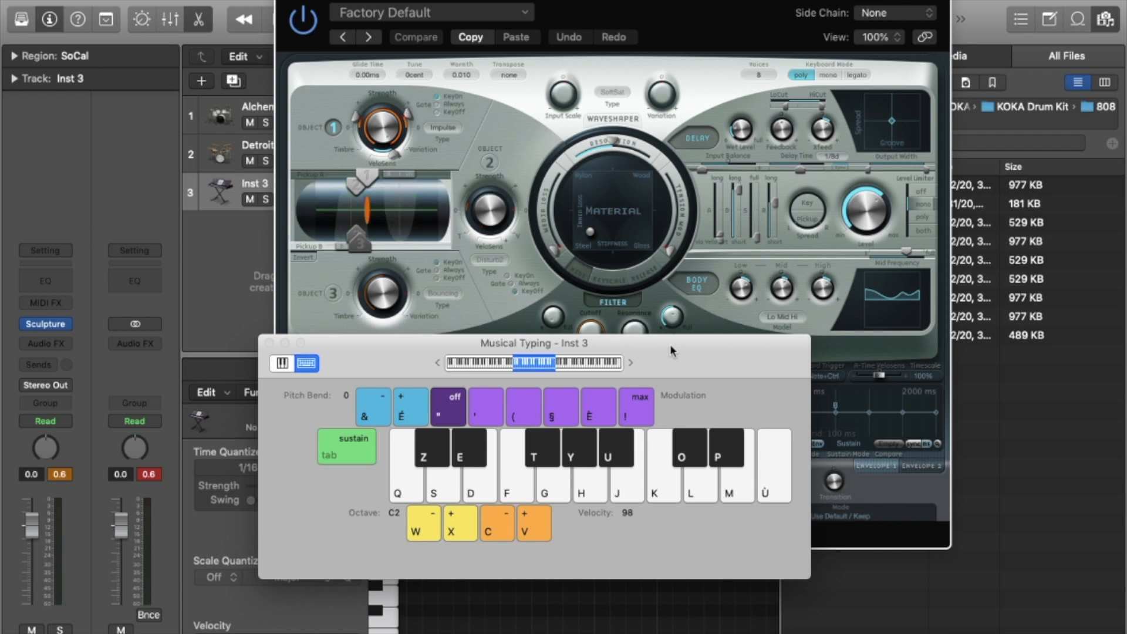
# Move the Musical Typing window aside and play a few chords with the Ambience Pluck sound.
pyautogui.moveTo(671, 352); pyautogui.dragTo(714, 439)
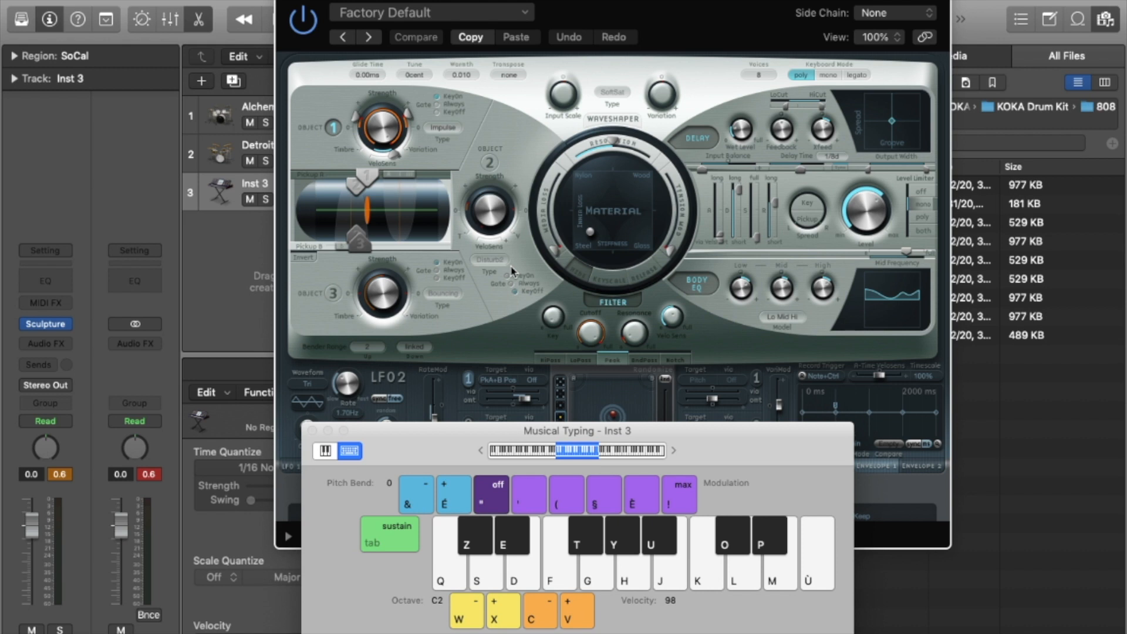
pyautogui.press('h')
pyautogui.press('k')
pyautogui.press('m')
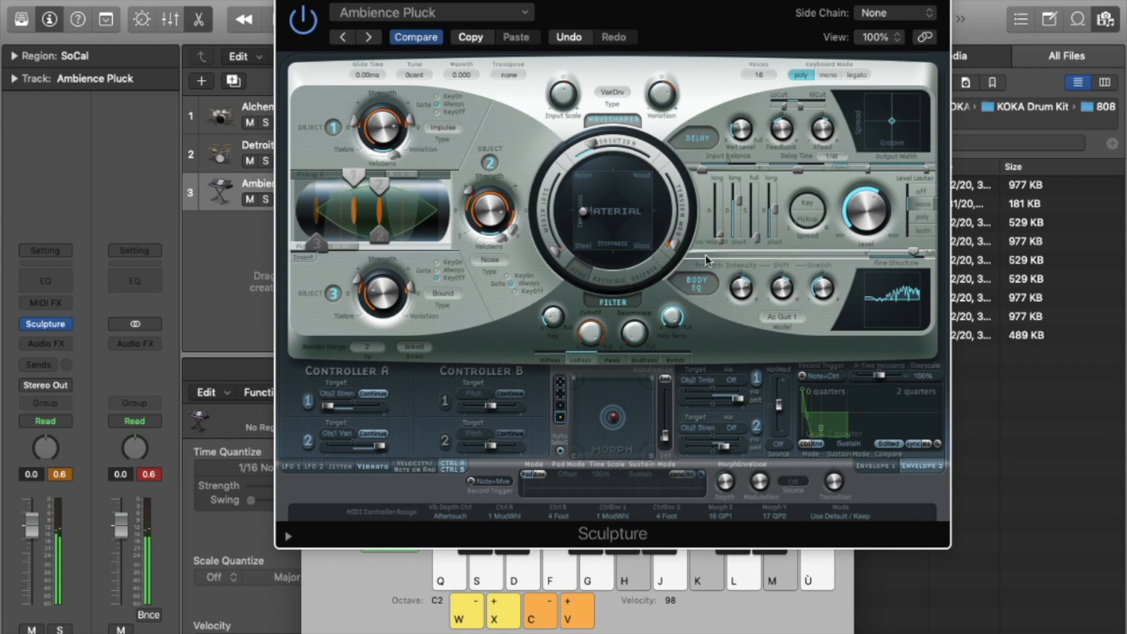
pyautogui.press('f')
pyautogui.press('h')
pyautogui.press('k')
pyautogui.press('m')
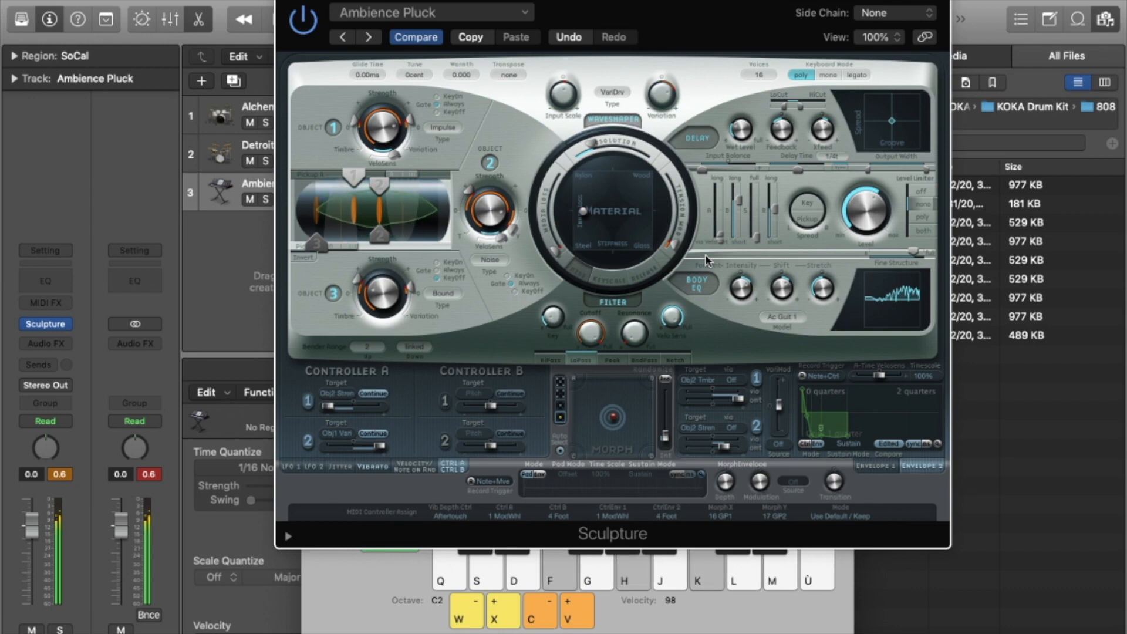
pyautogui.press('d')
pyautogui.press('g')
pyautogui.press('j')
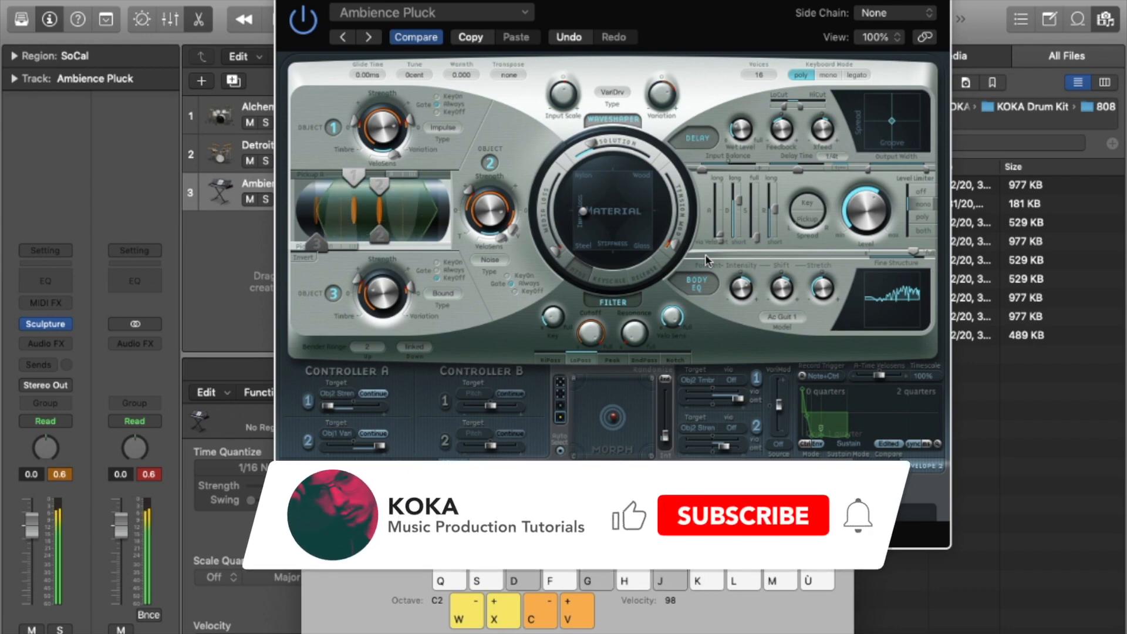
pyautogui.press('h')
pyautogui.press('k')
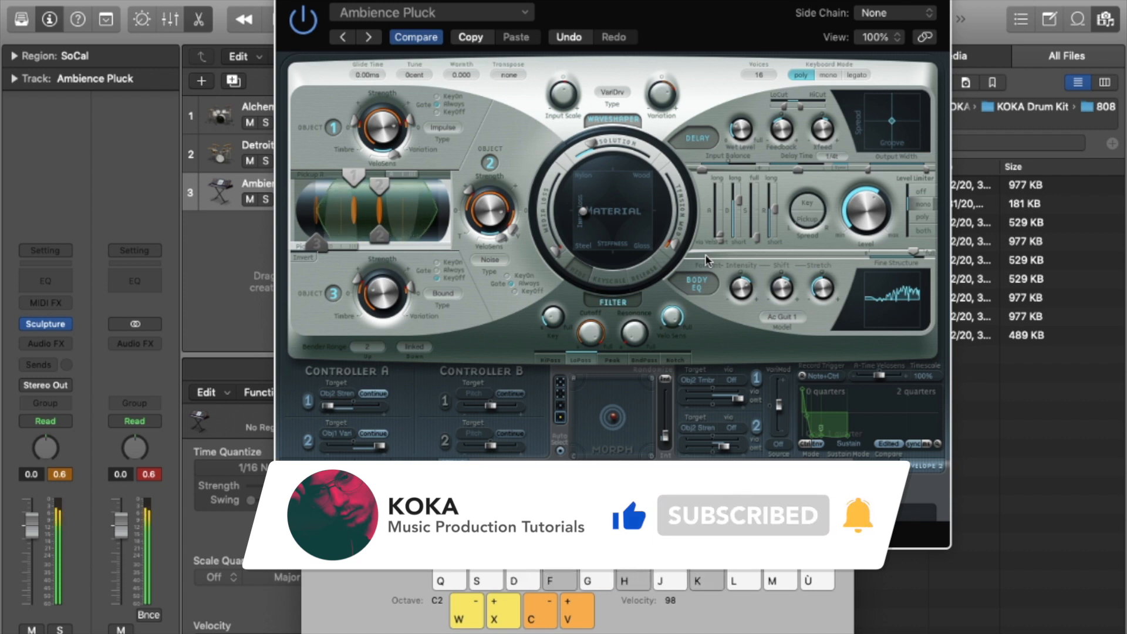
# Play a short melody on the H, K and M keys.
pyautogui.press('h')
pyautogui.press('k')
pyautogui.press('m')
pyautogui.press('h')
pyautogui.press('k')
pyautogui.press('m')
pyautogui.press('k')
pyautogui.press('m')
# Play a long arpeggio with closing notes on the Ambience Pluck preset.
pyautogui.press('k')
pyautogui.press('m')
pyautogui.press('h')
pyautogui.press('k')
pyautogui.press('m')
pyautogui.press('h')
pyautogui.press('k')
pyautogui.press('m')
pyautogui.press('h')
pyautogui.press('k')
pyautogui.press('m')
pyautogui.press('f')
pyautogui.press('m')
pyautogui.press('f')
pyautogui.press('k')
pyautogui.press('m')
pyautogui.press('f')
pyautogui.press('k')
pyautogui.press('k')
pyautogui.press('m')
pyautogui.press('k')
pyautogui.press('m')
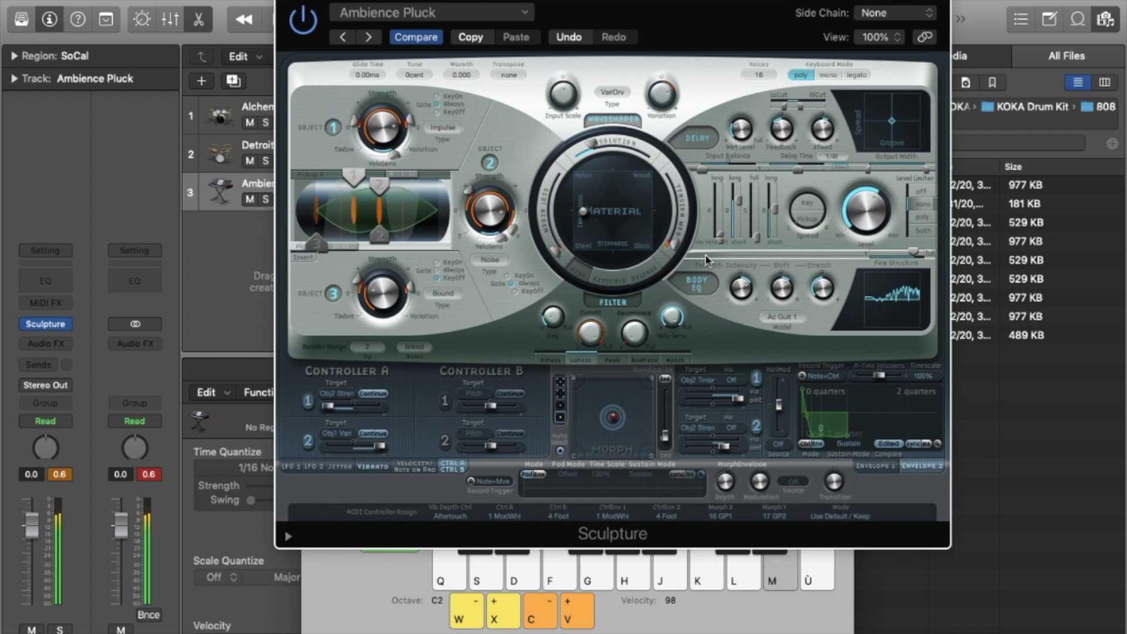
pyautogui.press('k')
pyautogui.press('f')
pyautogui.press('f')
pyautogui.press('m')
pyautogui.press('f')
pyautogui.press('m')
pyautogui.press('f')
pyautogui.press('j')
pyautogui.press('l')
pyautogui.press('f')
pyautogui.press('l')
pyautogui.press('j')
pyautogui.press('j')
pyautogui.press('l')
pyautogui.press('f')
pyautogui.press('l')
pyautogui.press('h')
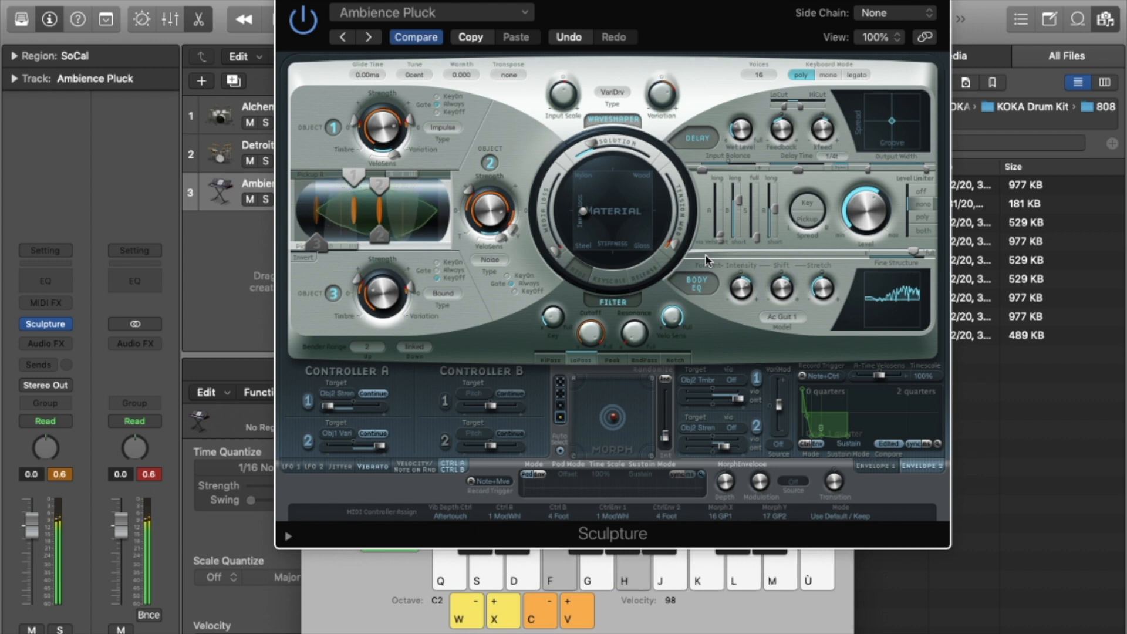
pyautogui.press('f')
pyautogui.press('l')
pyautogui.press('f')
pyautogui.press('h')
pyautogui.press('f')
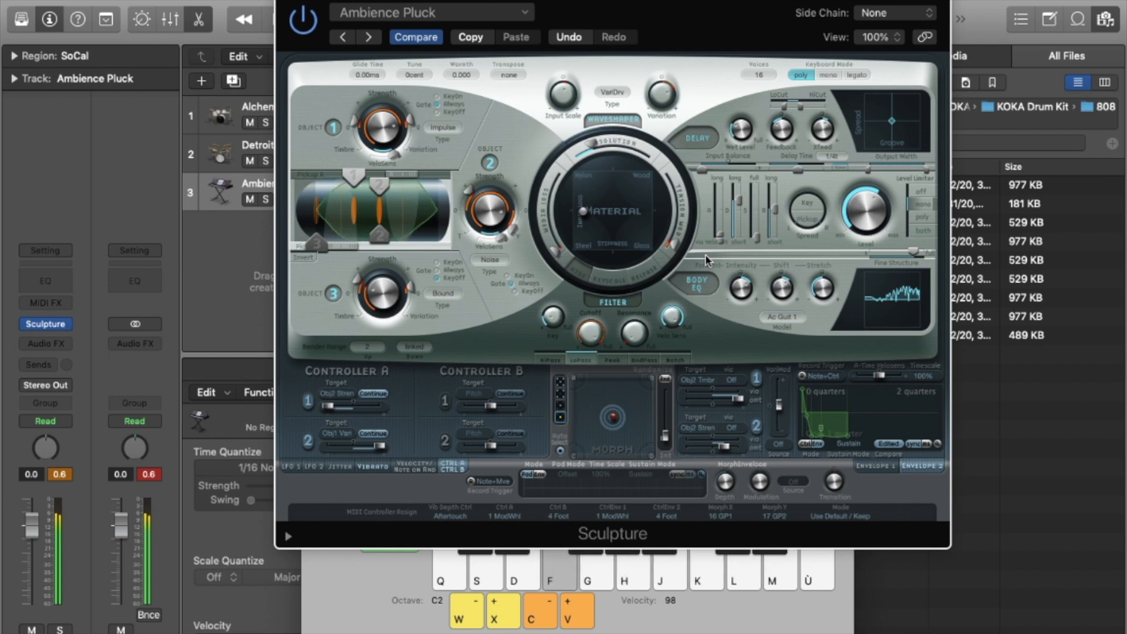
pyautogui.press('k')
pyautogui.press('h')
pyautogui.press('h')
pyautogui.press('f')
pyautogui.press('j')
pyautogui.press('h')
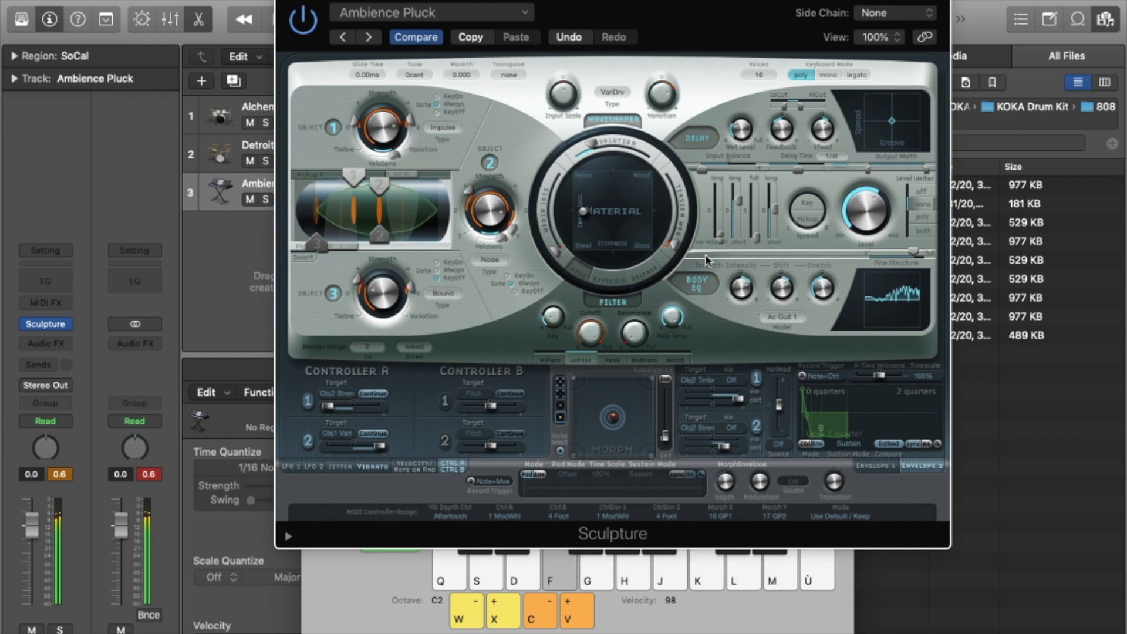
pyautogui.press('h')
pyautogui.press('j')
pyautogui.press('f')
pyautogui.press('h')
pyautogui.press('k')
pyautogui.press('f')
pyautogui.press('k')
pyautogui.press('h')
pyautogui.press('f')
pyautogui.press('k')
pyautogui.press('h')
pyautogui.press('d')
pyautogui.press('k')
pyautogui.press('h')
pyautogui.press('k')
pyautogui.press('h')
pyautogui.press('d')
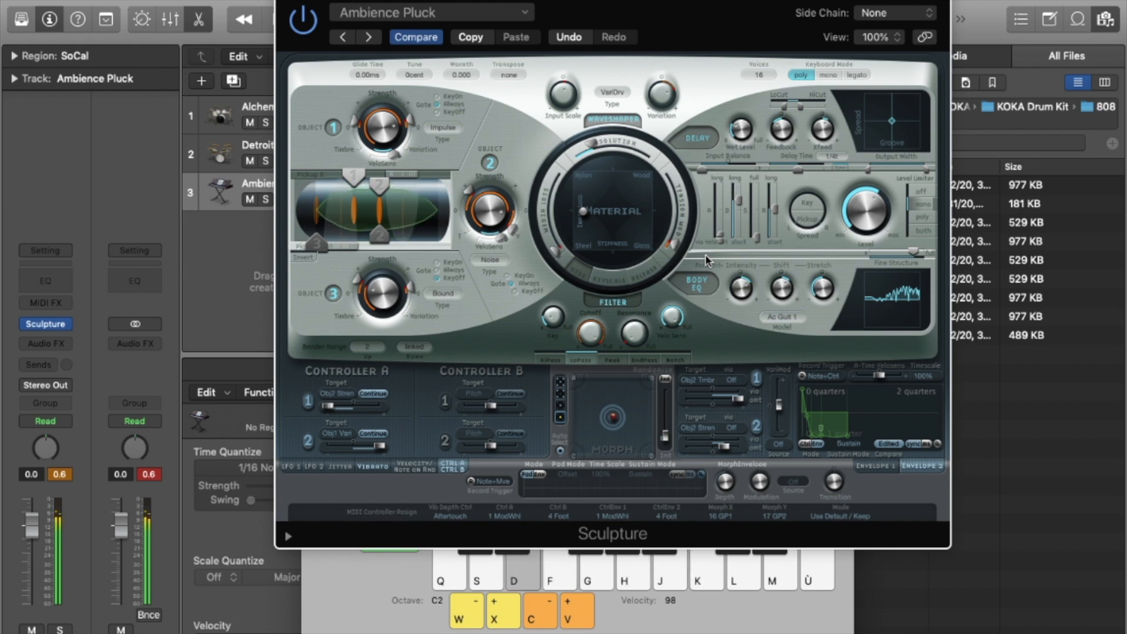
pyautogui.press('k')
pyautogui.press('g')
pyautogui.press('d')
pyautogui.press('k')
pyautogui.press('g')
pyautogui.press('g')
pyautogui.press('j')
pyautogui.press('d')
pyautogui.press('j')
pyautogui.press('g')
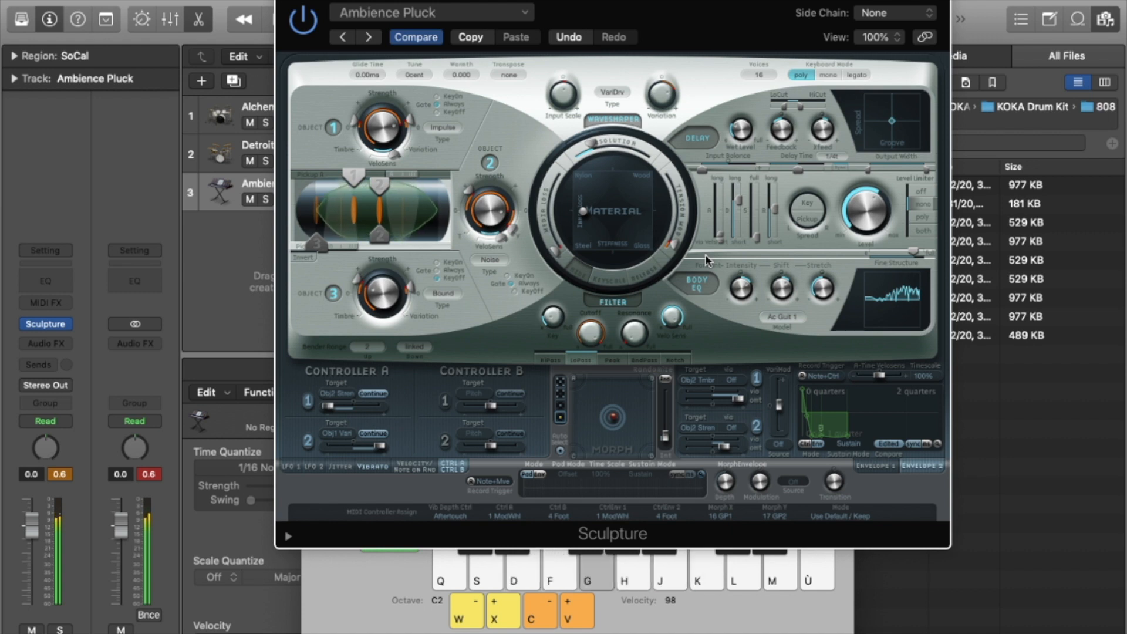
pyautogui.press('d')
pyautogui.press('j')
pyautogui.press('g')
pyautogui.press('l')
pyautogui.press('g')
pyautogui.press('d')
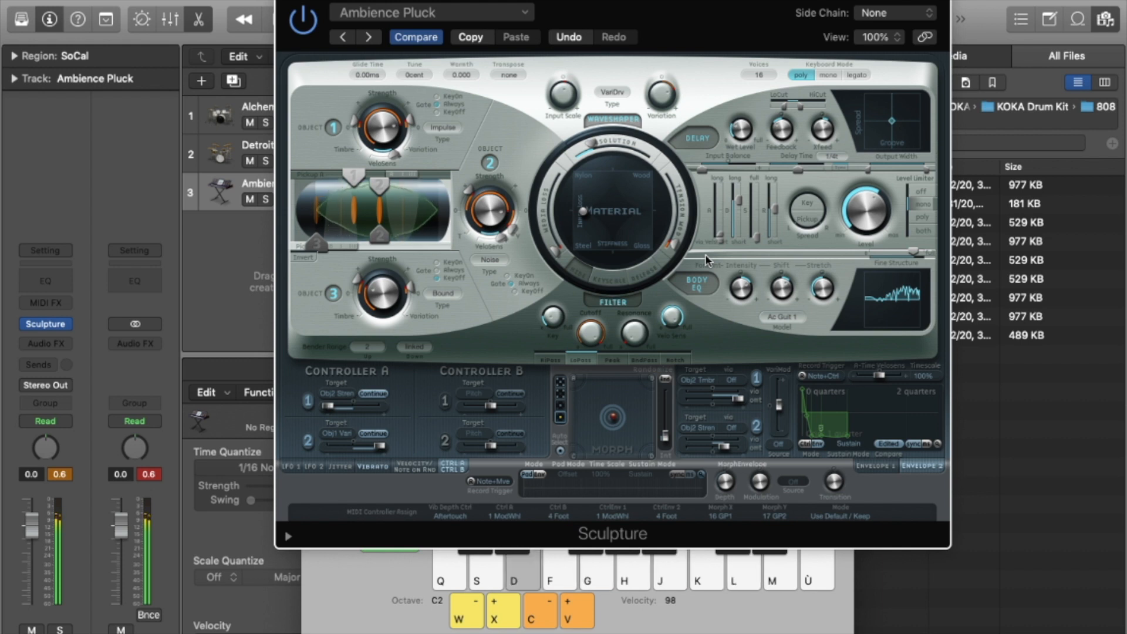
pyautogui.press('l')
pyautogui.press('g')
pyautogui.press('d')
pyautogui.press('k')
pyautogui.press('g')
pyautogui.press('k')
pyautogui.press('g')
pyautogui.press('d')
pyautogui.press('k')
pyautogui.press('m')
pyautogui.press('m')
pyautogui.press('g')
pyautogui.press('d')
pyautogui.press('m')
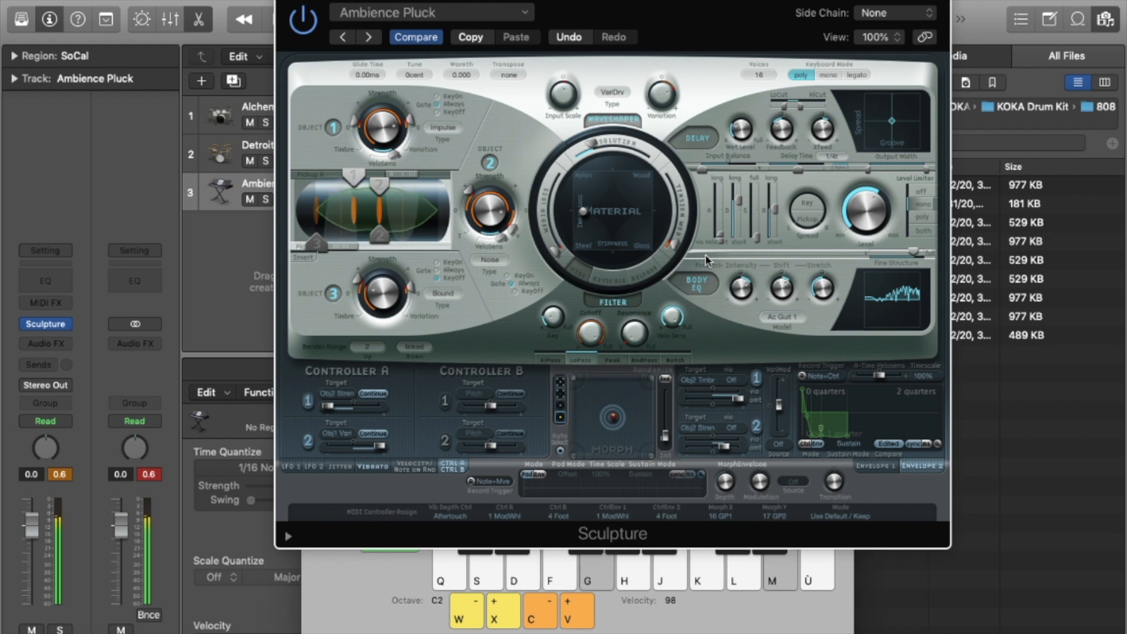
pyautogui.press('d')
pyautogui.press('ugrave')
pyautogui.press('g')
pyautogui.press('g')
pyautogui.press('ugrave')
pyautogui.press('d')
pyautogui.press('ugrave')
pyautogui.press('g')
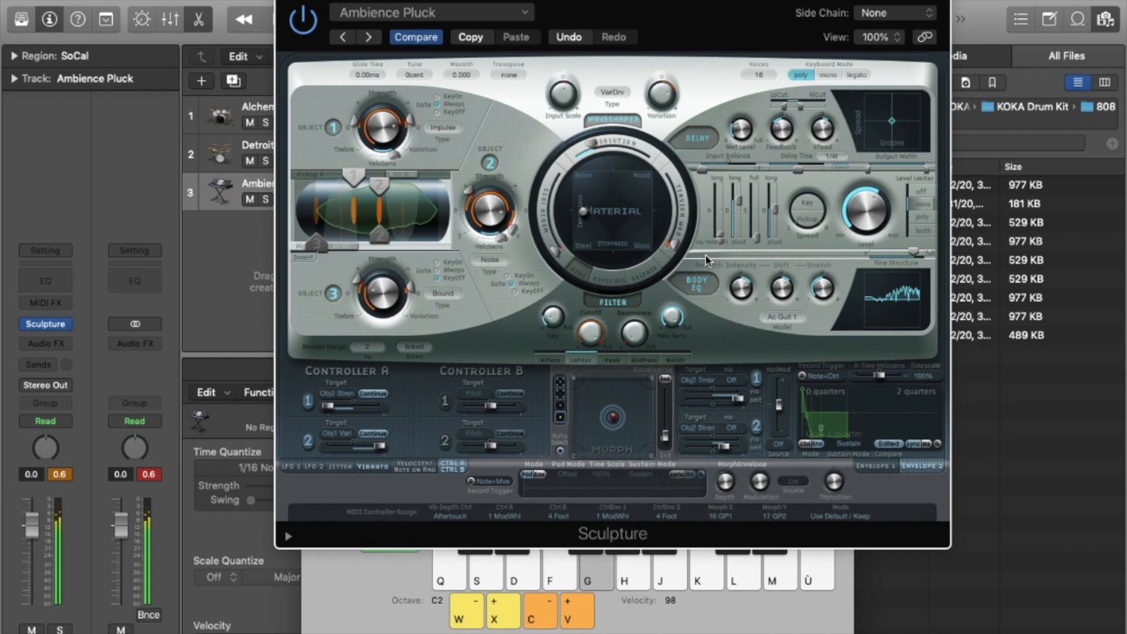
pyautogui.press('m')
pyautogui.press('g')
pyautogui.press('d')
pyautogui.press('m')
pyautogui.press('g')
pyautogui.press('h')
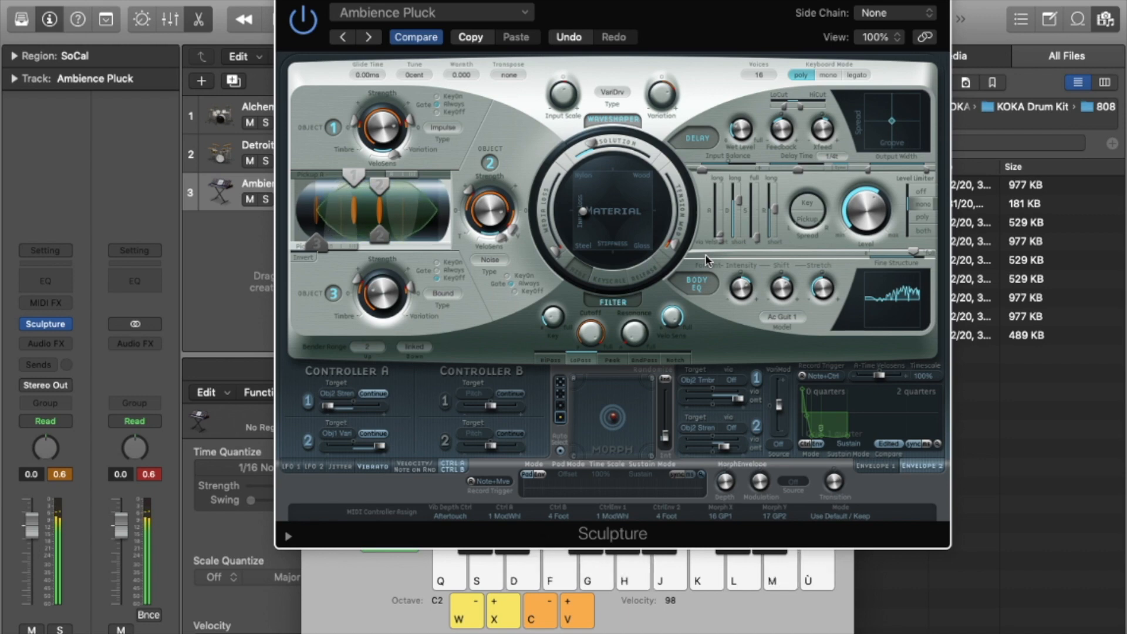
pyautogui.click(70, 325)
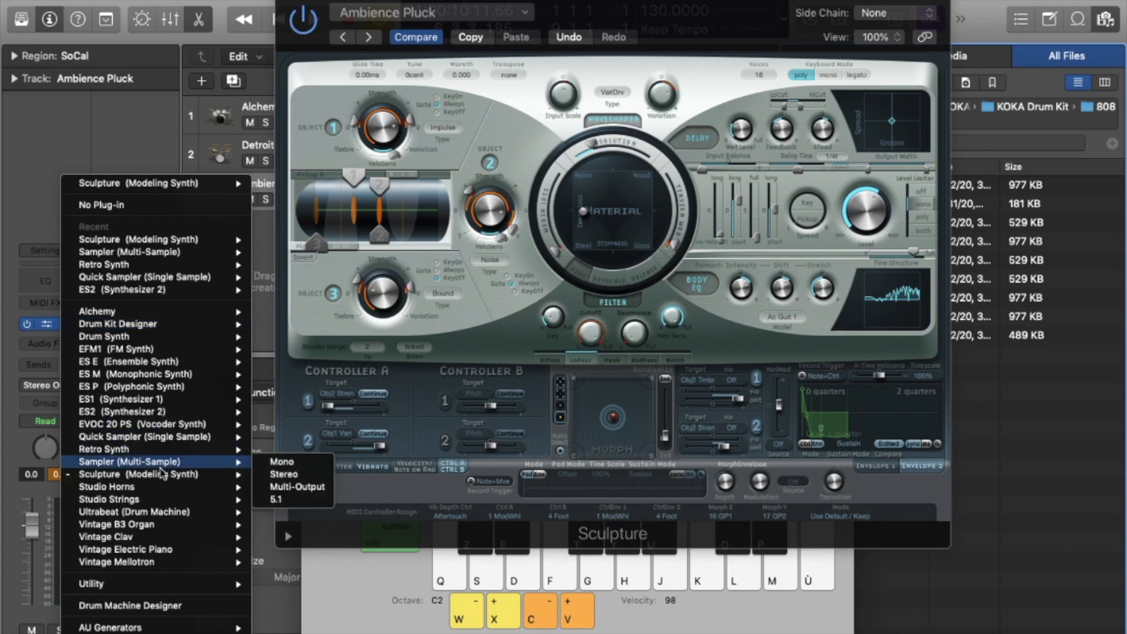
# Load Studio Horns into Inst 3's instrument slot and leave Trumpet 1 selected.
pyautogui.click(117, 509)
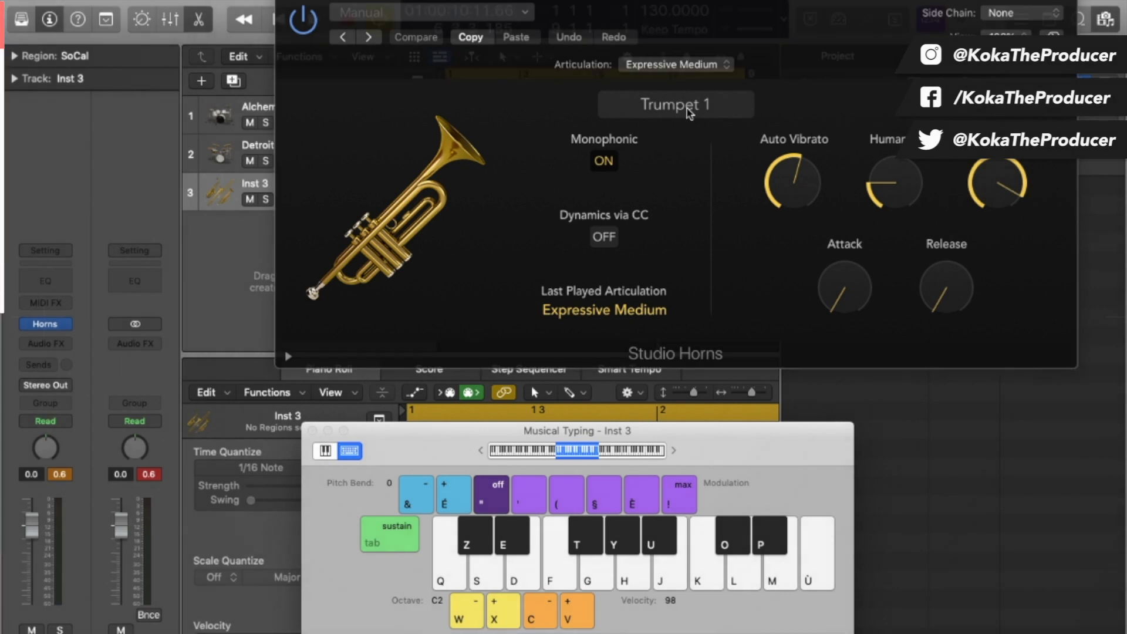
pyautogui.click(690, 112)
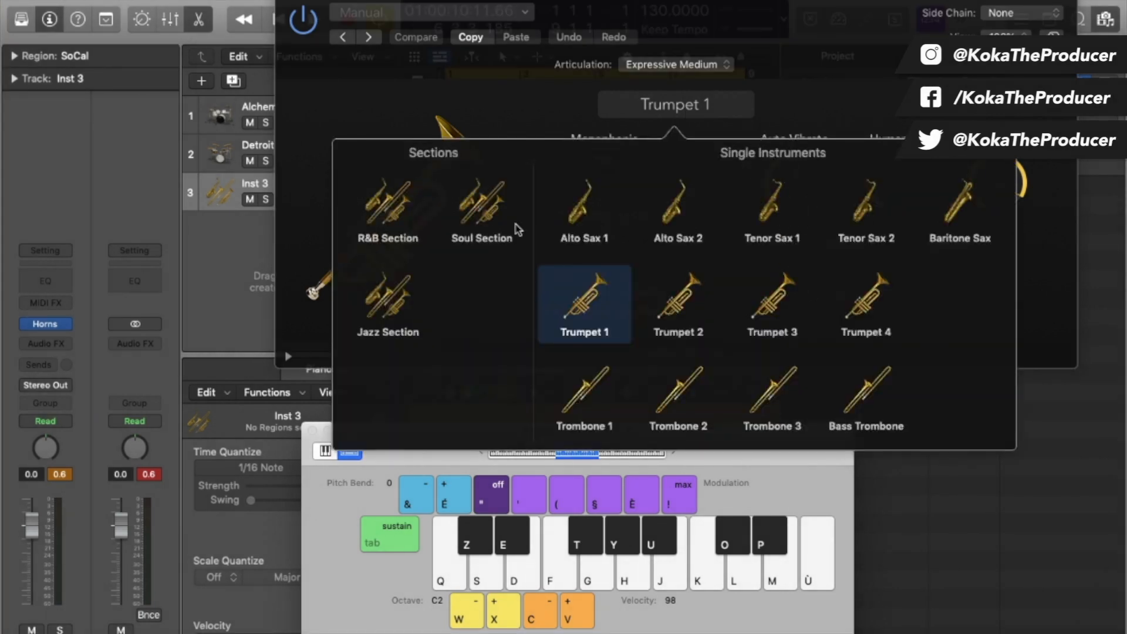
pyautogui.click(700, 110)
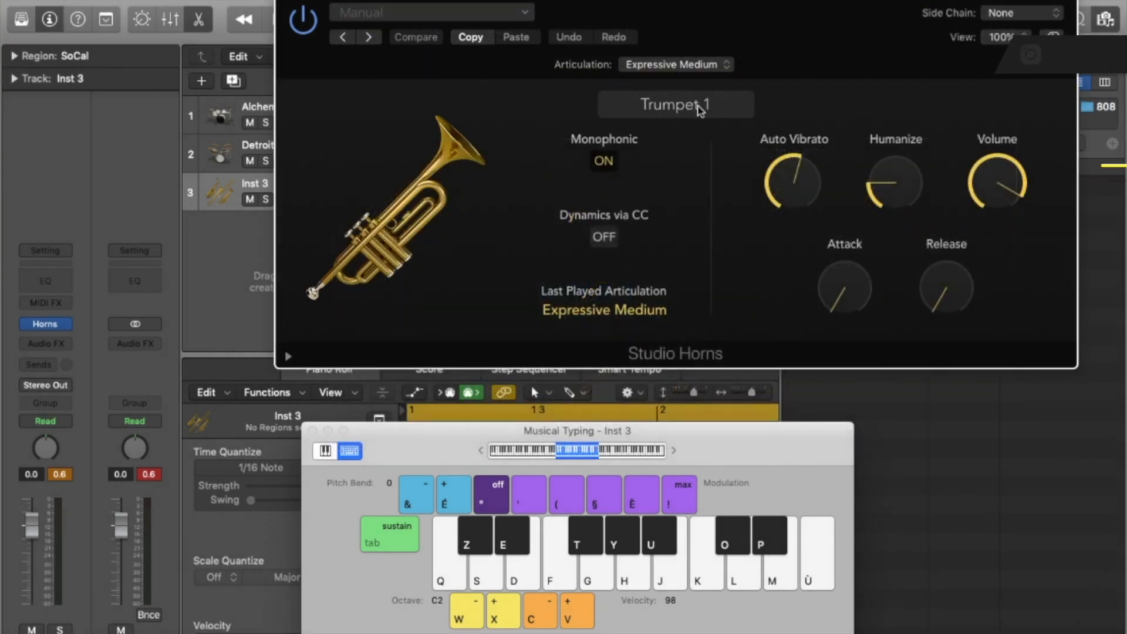
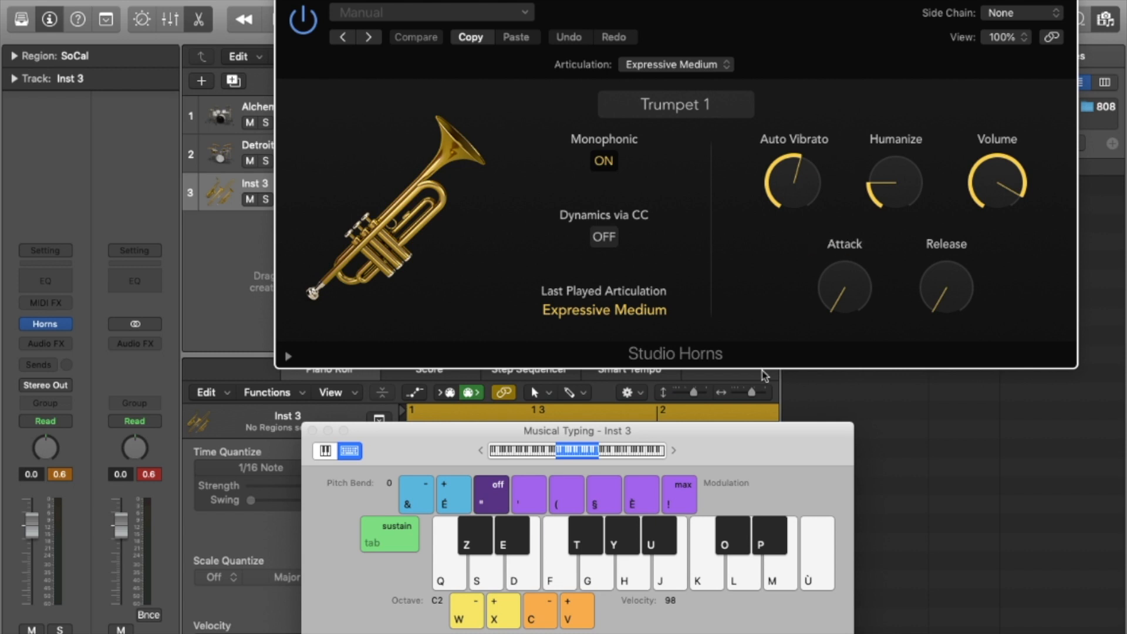
# Audition Trumpet 1 with H-K-M and K-F chords, then open the Studio Horns instrument picker.
pyautogui.press('h')
pyautogui.press('k')
pyautogui.press('m')
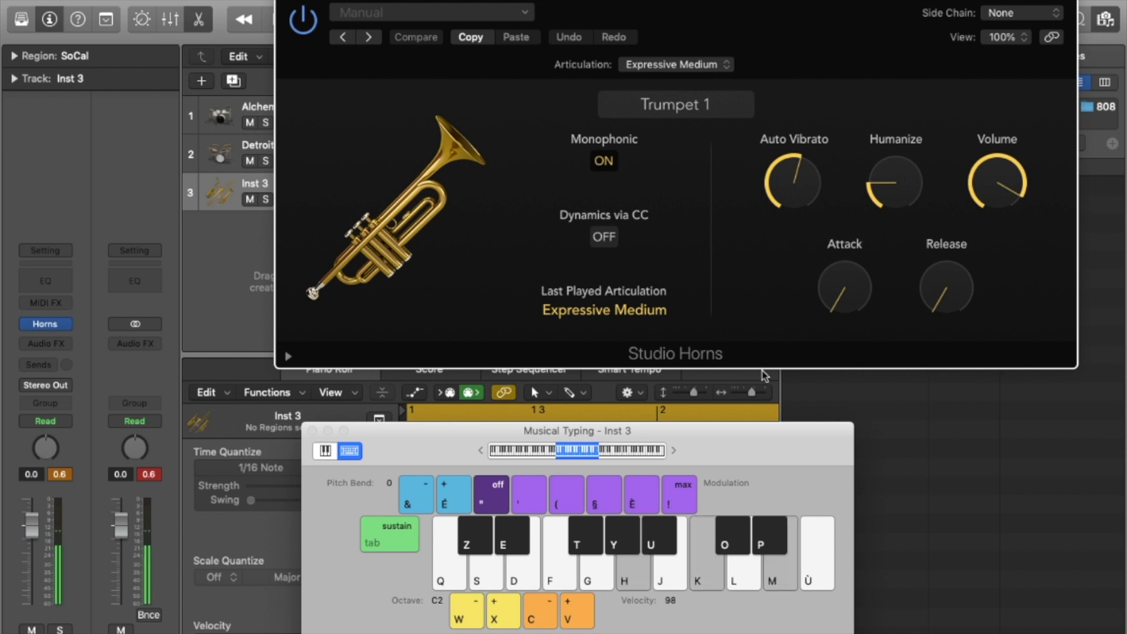
pyautogui.press('k')
pyautogui.press('f')
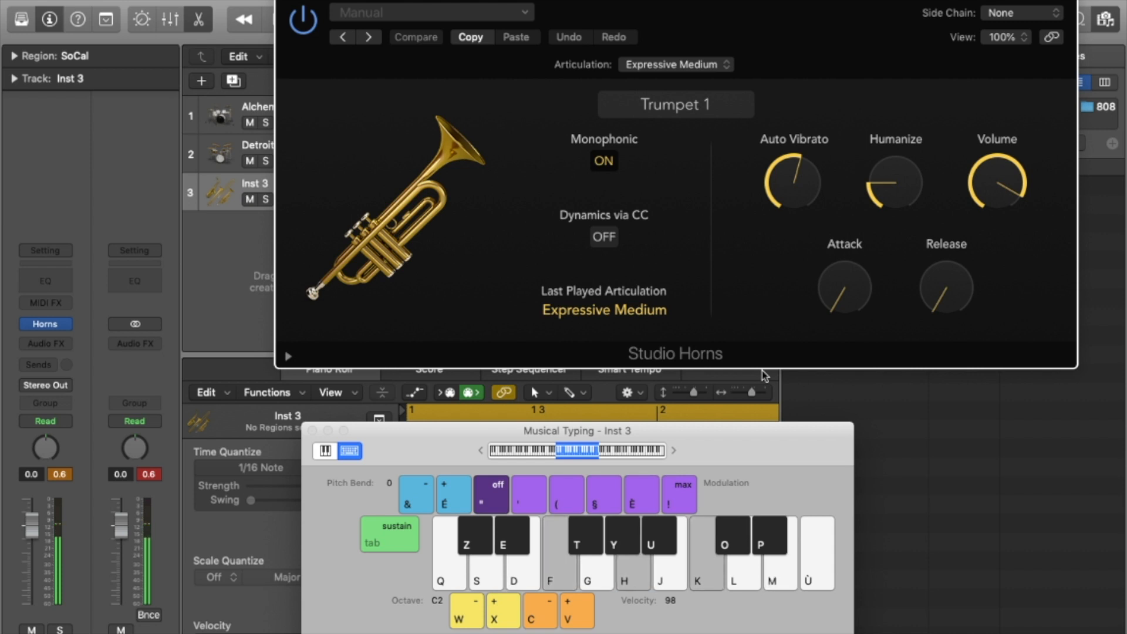
pyautogui.click(696, 113)
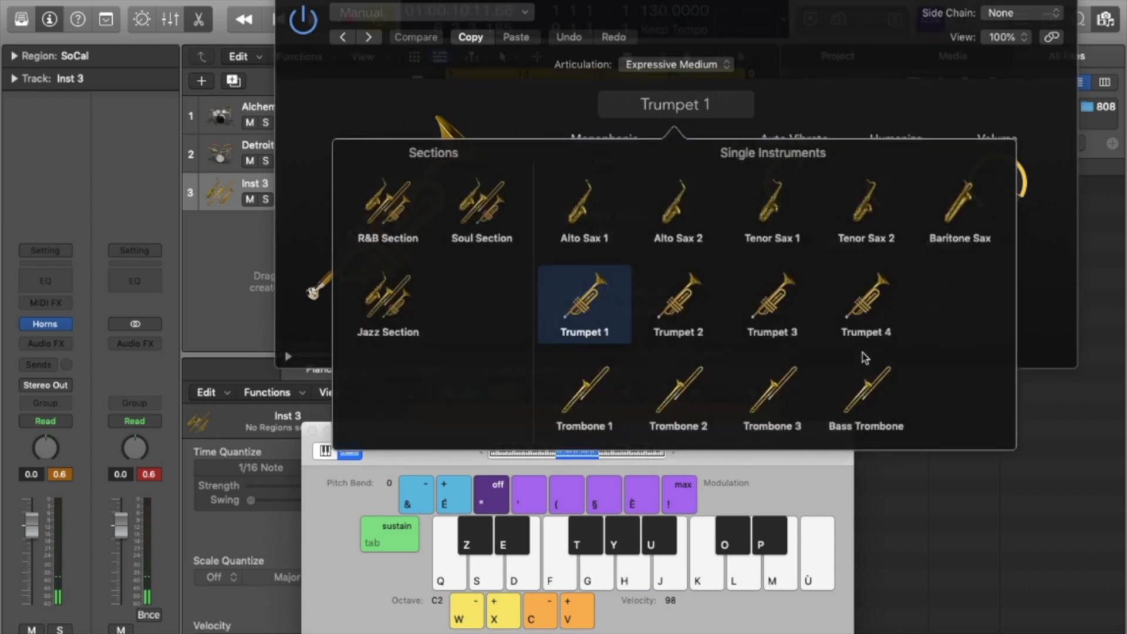
# Switch the horns to the Soul Section and play an H-K-M chord.
pyautogui.click(487, 209)
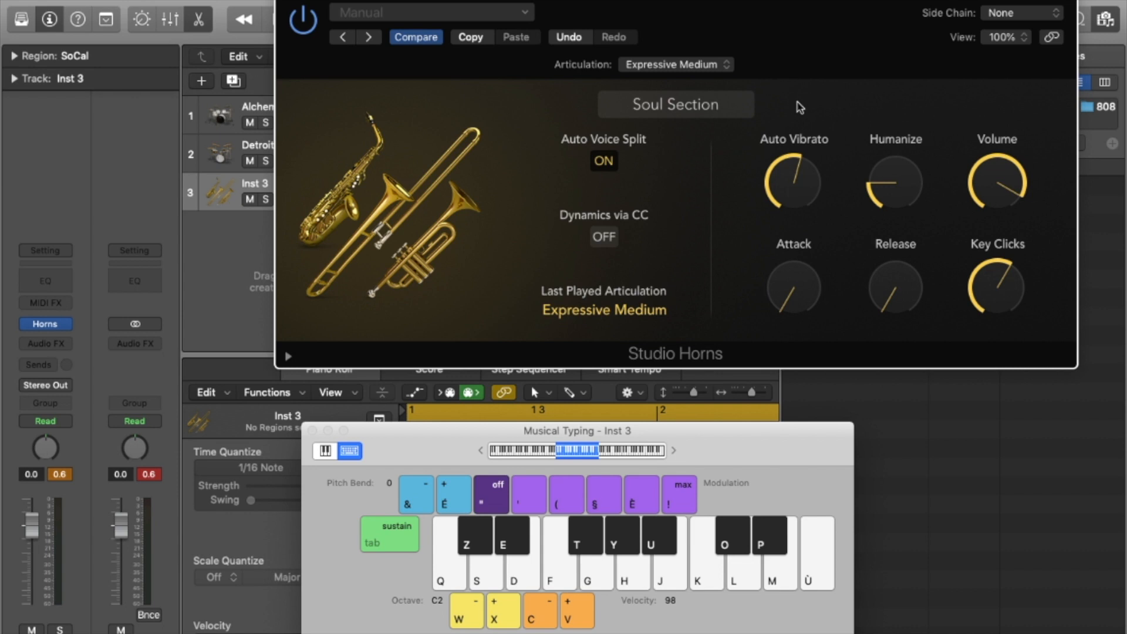
pyautogui.press('h')
pyautogui.press('k')
pyautogui.press('m')
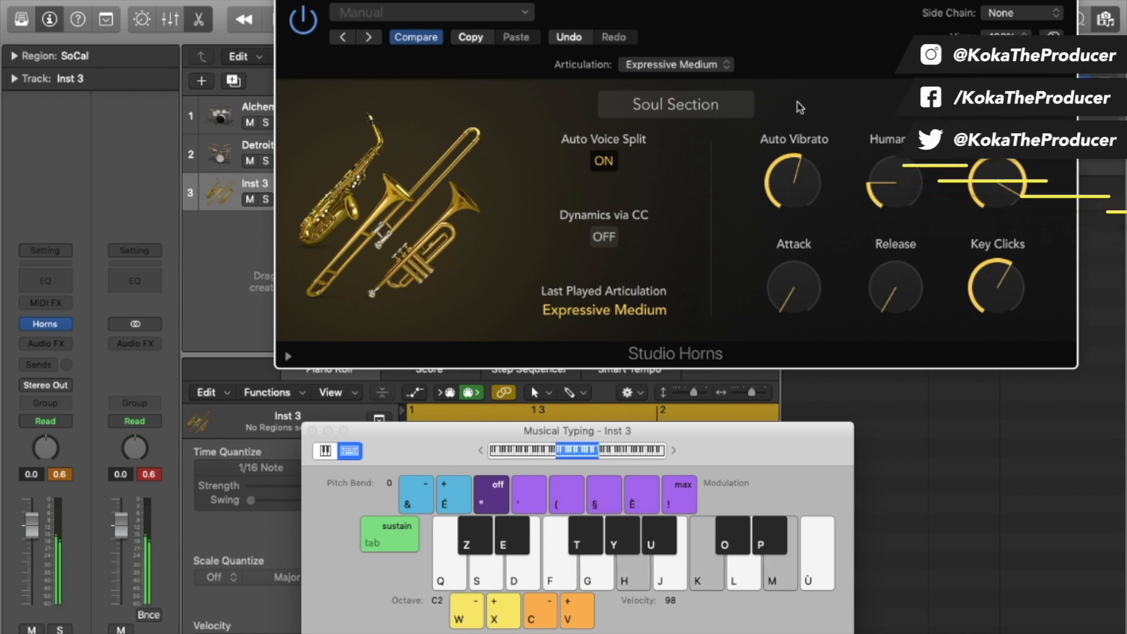
# Audition the Soul Section with F-H-K and D-G-J chords, then open its articulation list.
pyautogui.press('f')
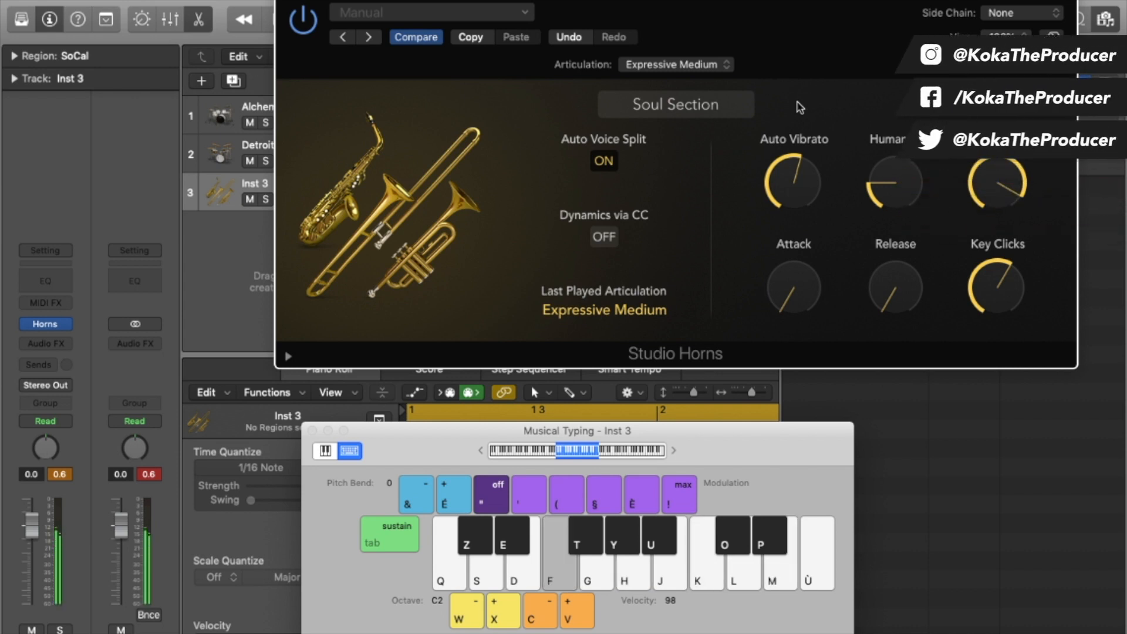
pyautogui.press('h')
pyautogui.press('k')
pyautogui.press('d')
pyautogui.press('g')
pyautogui.press('j')
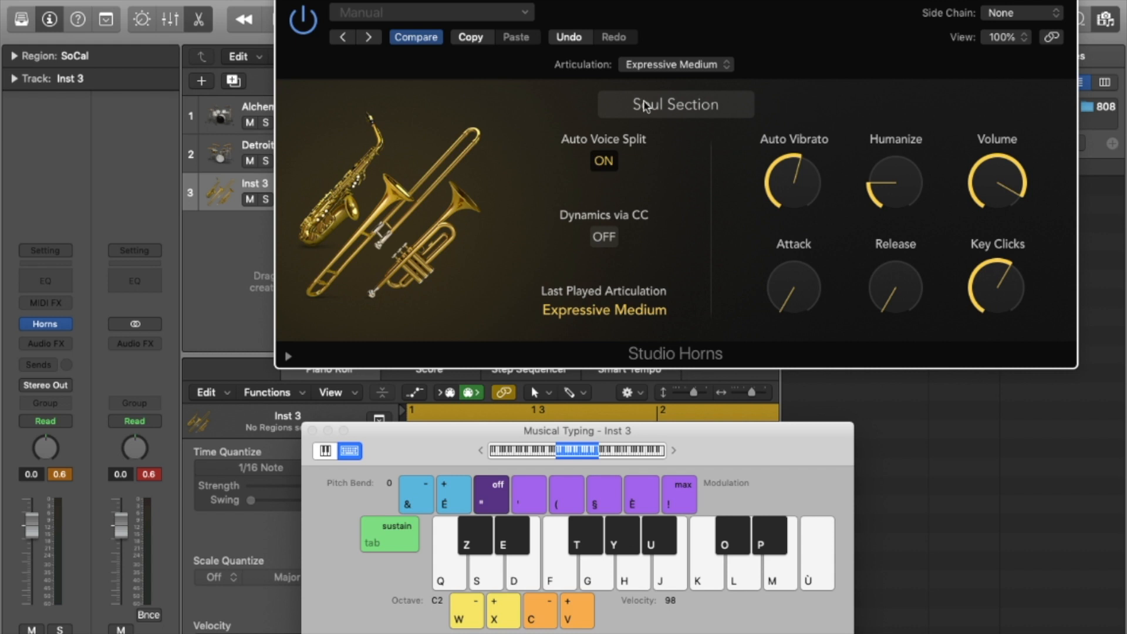
pyautogui.click(695, 66)
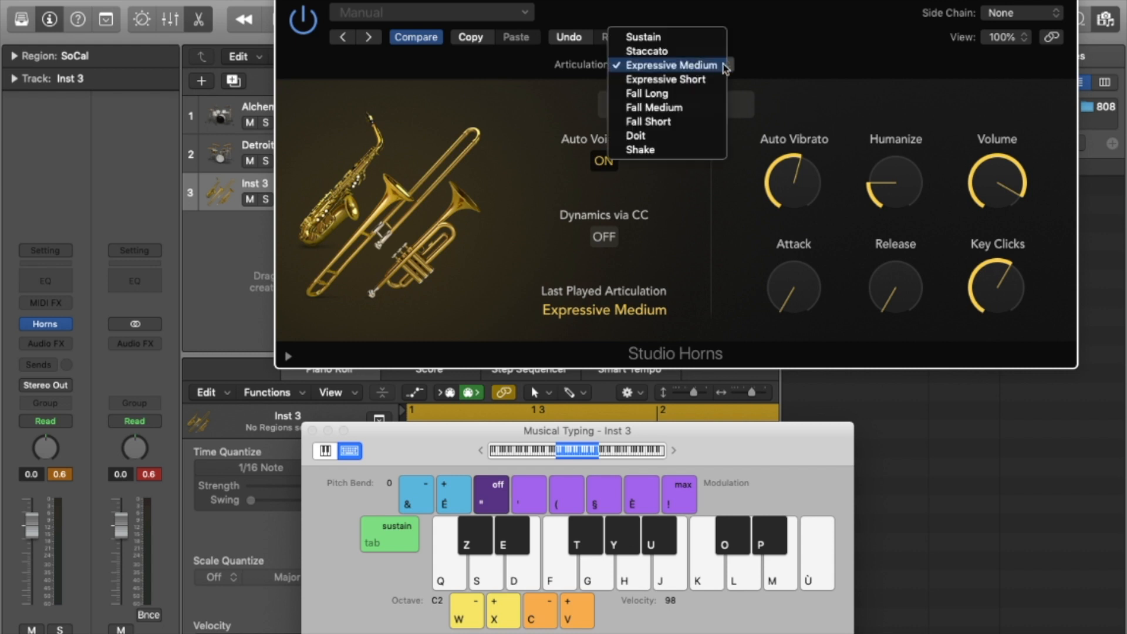
# Set the articulation to Fall Long and play a series of chords with it.
pyautogui.click(699, 99)
pyautogui.press('h')
pyautogui.press('k')
pyautogui.press('m')
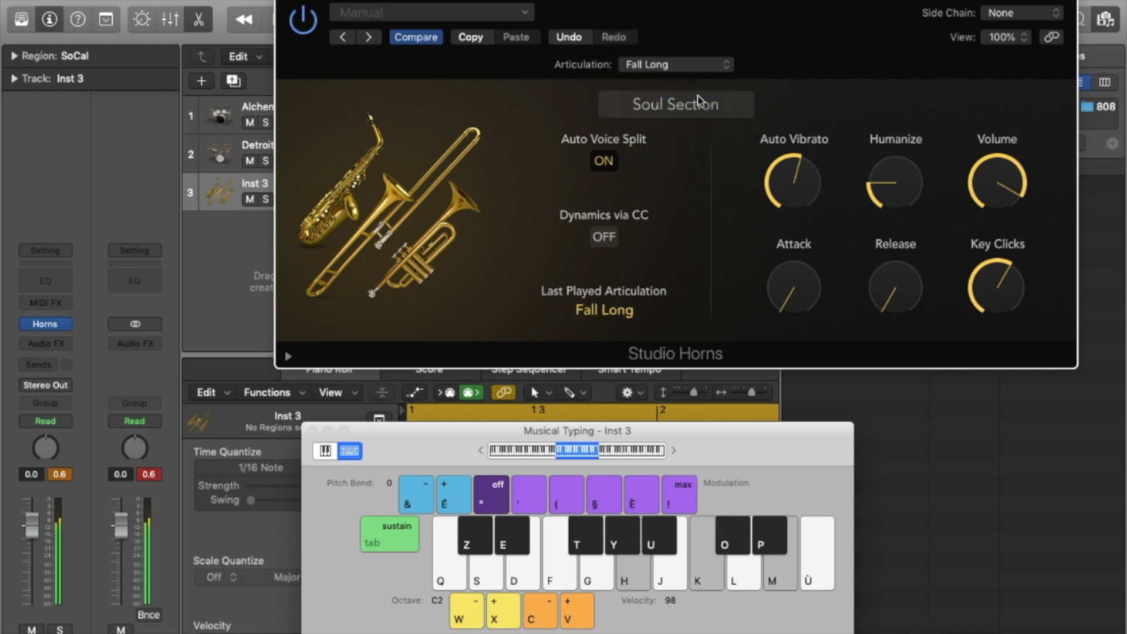
pyautogui.press('g')
pyautogui.press('j')
pyautogui.press('l')
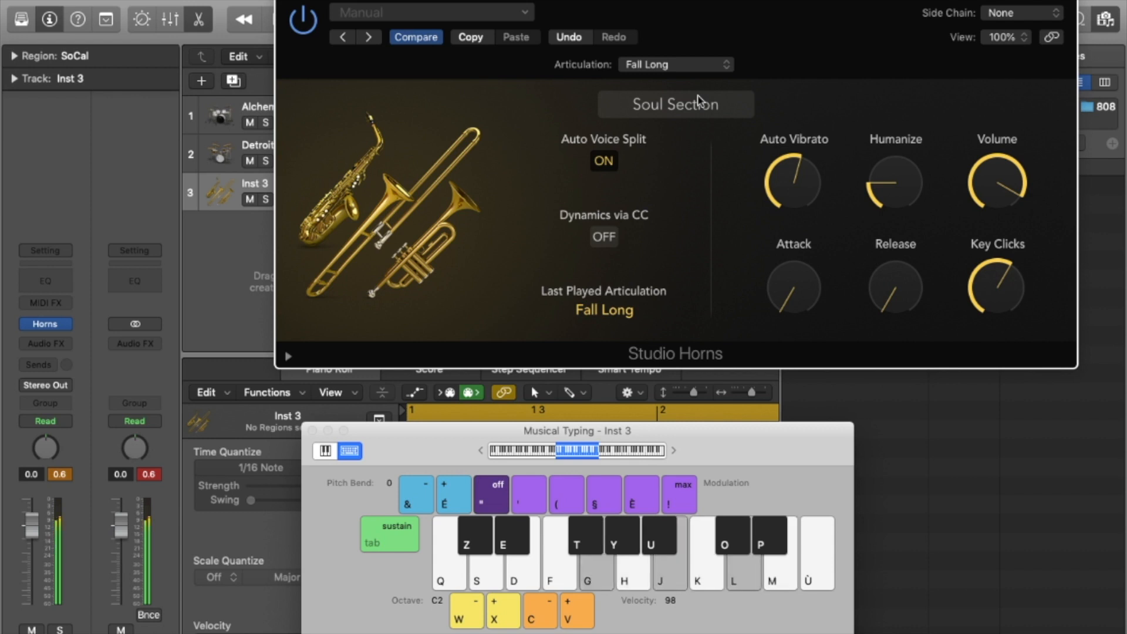
pyautogui.press('f')
pyautogui.press('h')
pyautogui.press('k')
pyautogui.press('d')
pyautogui.press('g')
pyautogui.press('j')
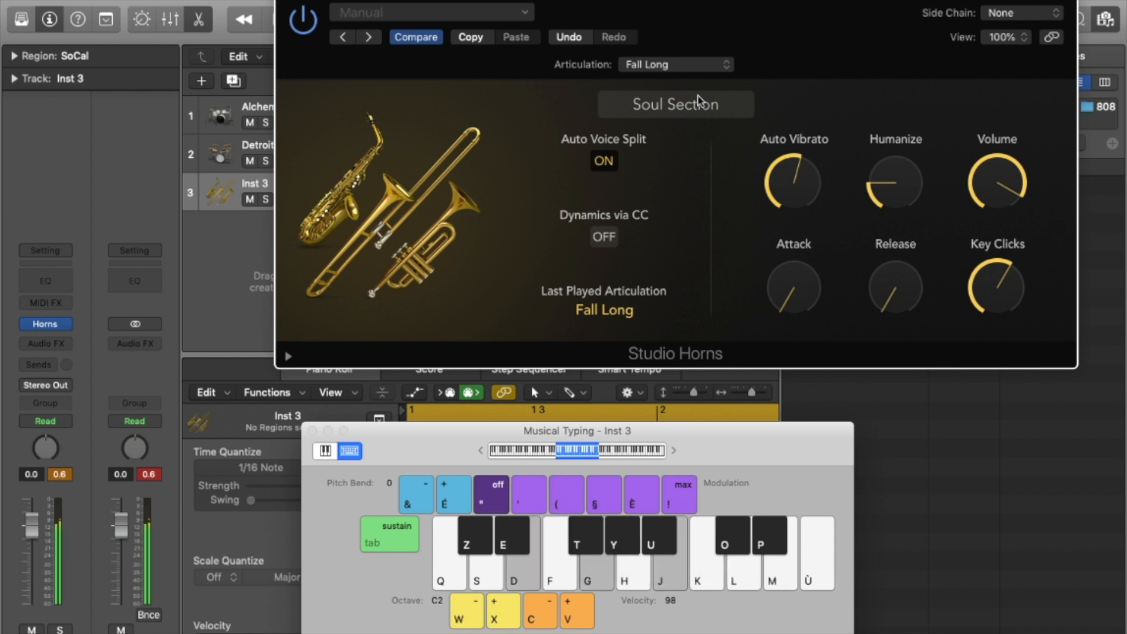
# Switch to the Fall Short articulation and audition it with several chords.
pyautogui.click(675, 64)
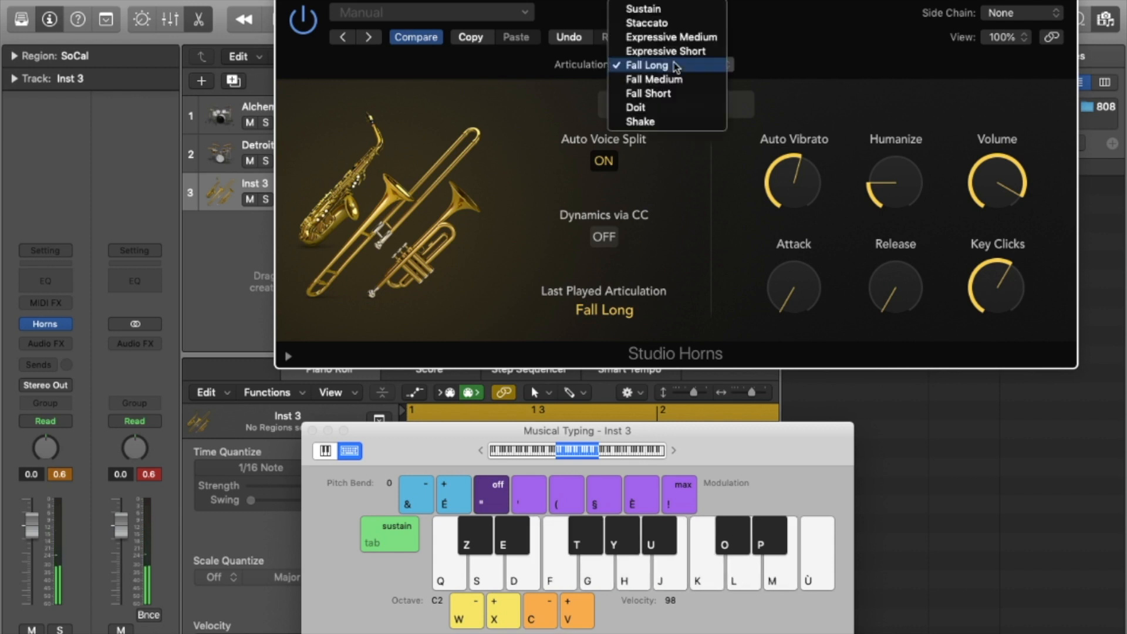
pyautogui.click(696, 104)
pyautogui.press('h')
pyautogui.press('k')
pyautogui.press('m')
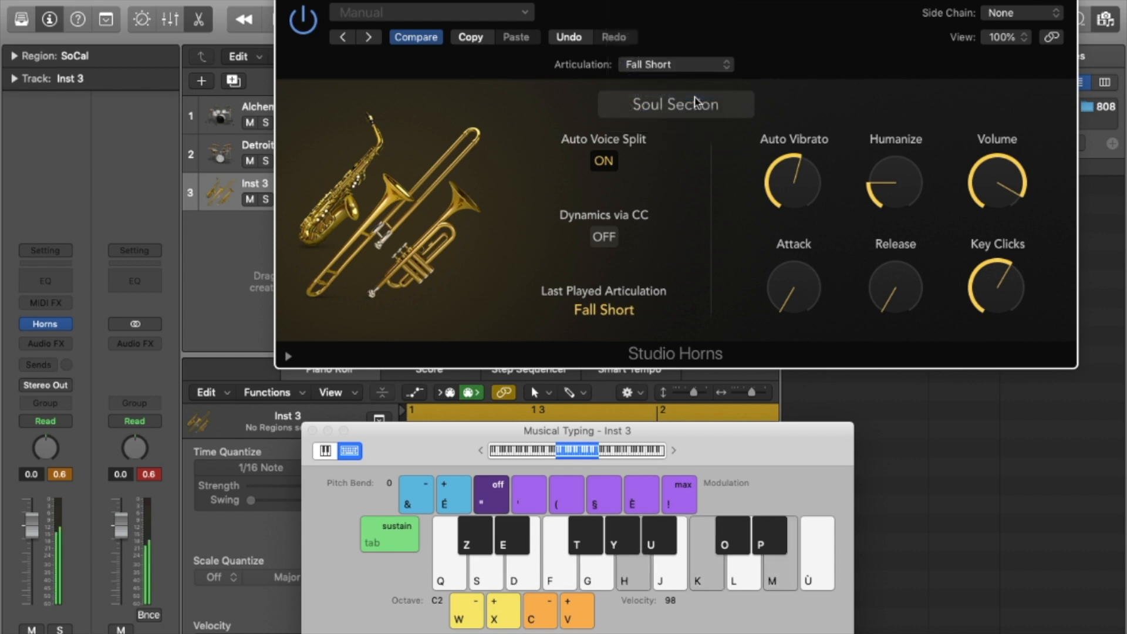
pyautogui.press('g')
pyautogui.press('j')
pyautogui.press('l')
pyautogui.press('f')
pyautogui.press('h')
pyautogui.press('k')
# Switch to the Shake articulation and audition it with several chords.
pyautogui.click(692, 65)
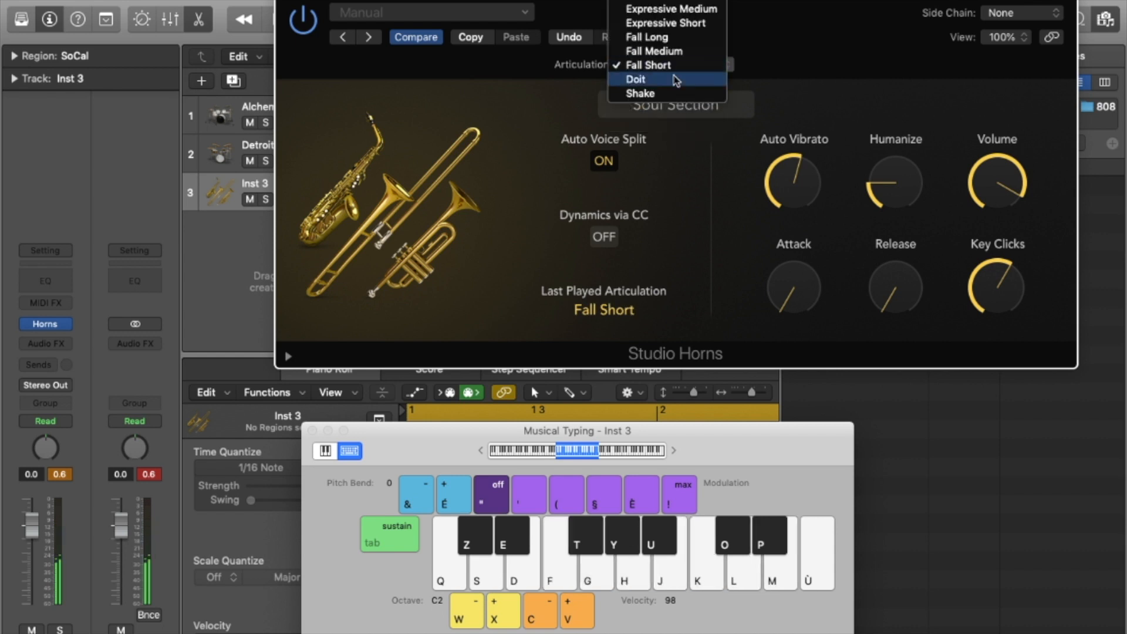
pyautogui.click(686, 95)
pyautogui.press('h')
pyautogui.press('k')
pyautogui.press('m')
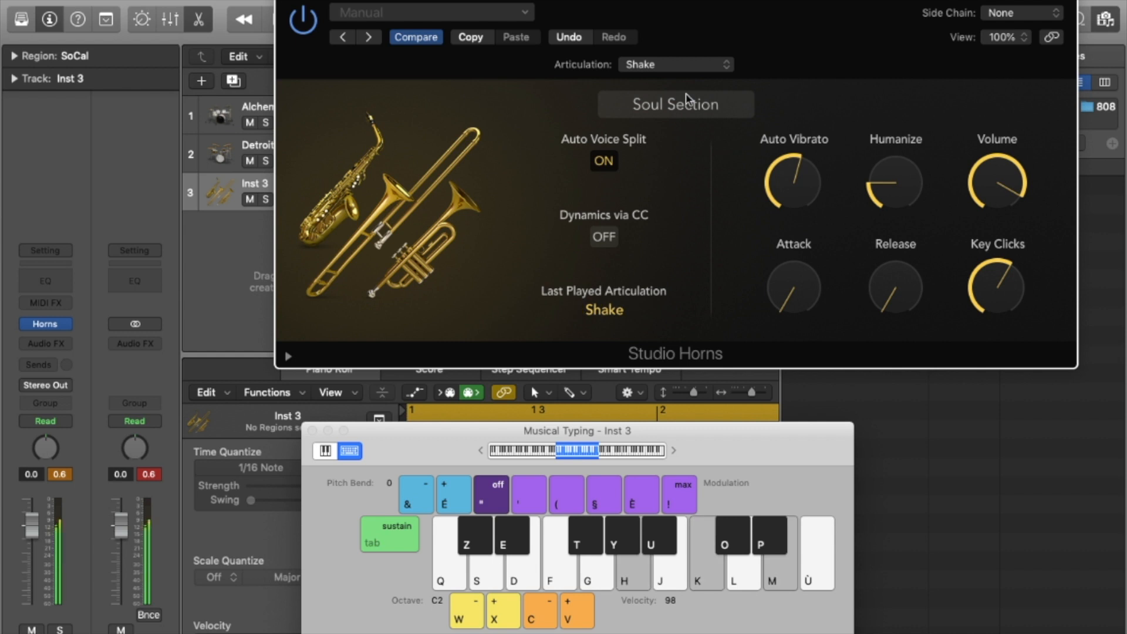
pyautogui.press('g')
pyautogui.press('j')
pyautogui.press('l')
pyautogui.press('f')
pyautogui.press('h')
pyautogui.press('k')
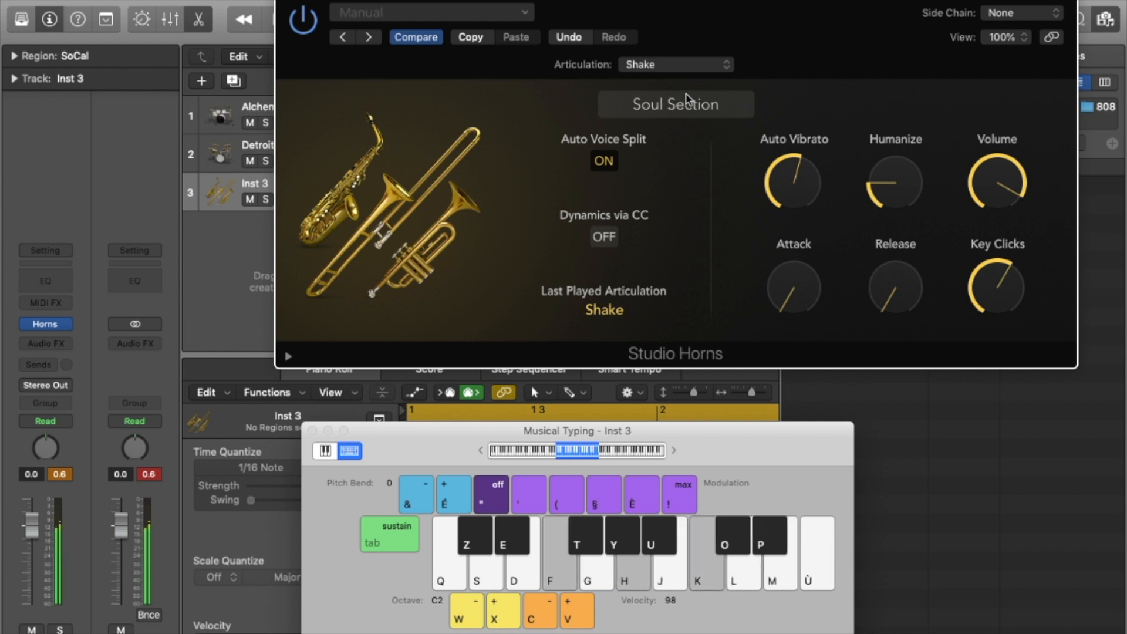
# Switch to the Doit articulation and play a couple of chords.
pyautogui.click(662, 65)
pyautogui.click(660, 52)
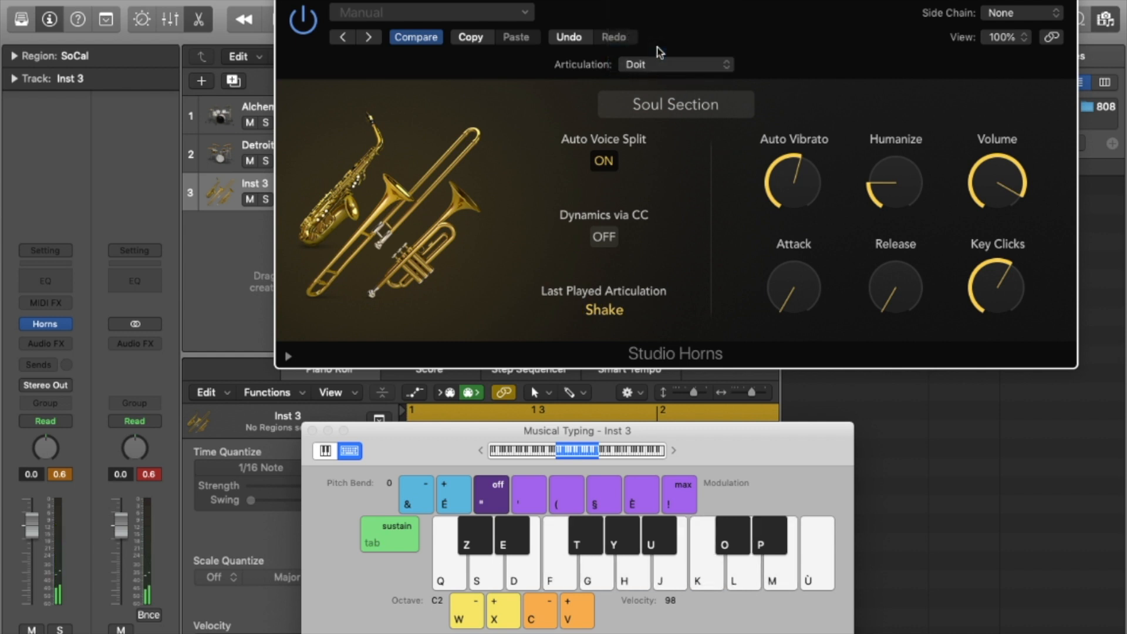
pyautogui.press('h')
pyautogui.press('k')
pyautogui.press('m')
pyautogui.press('j')
pyautogui.press('l')
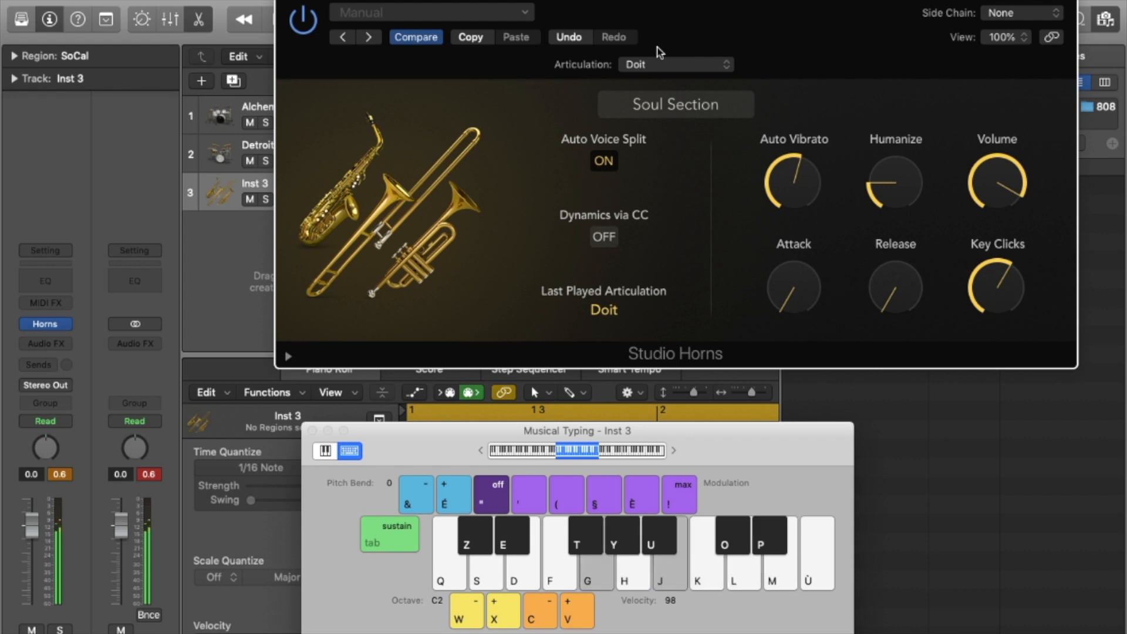
# Return the articulation to Expressive Medium and open Inst 3's instrument list.
pyautogui.click(661, 63)
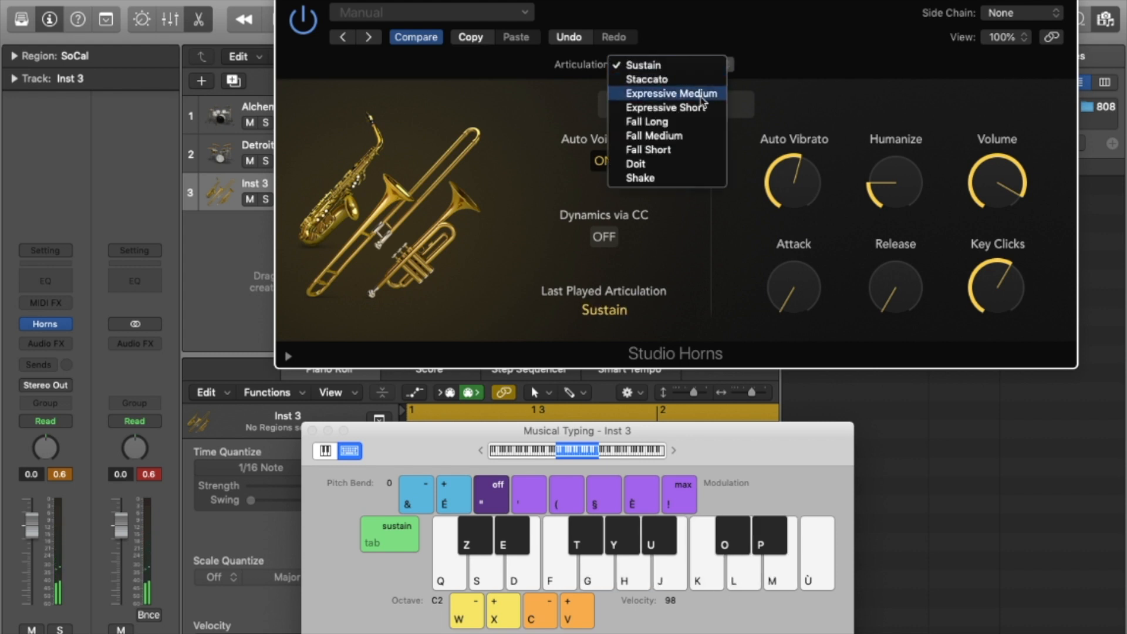
pyautogui.click(701, 95)
pyautogui.click(66, 324)
# Load Studio Strings (Stereo) on Inst 3 and open its articulation list.
pyautogui.moveTo(235, 499)
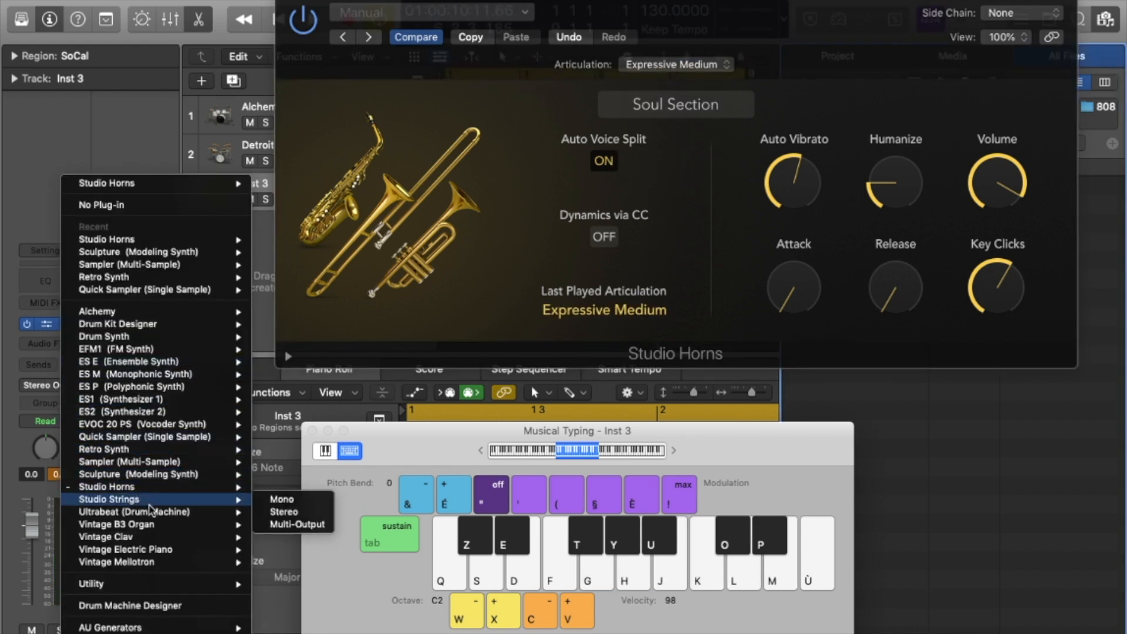
pyautogui.click(300, 513)
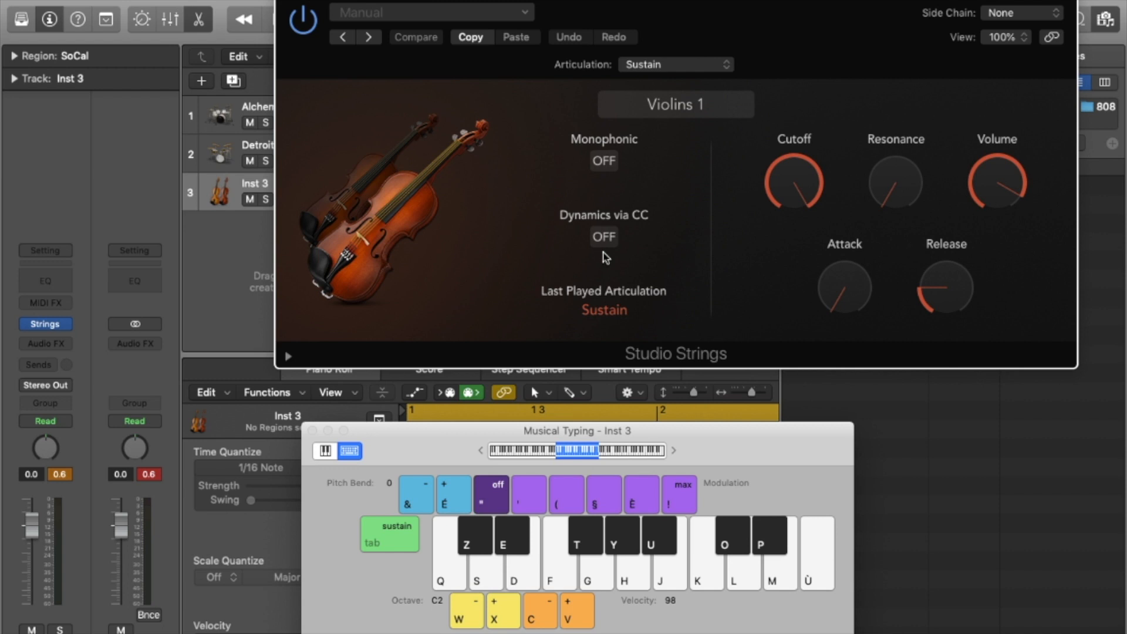
pyautogui.click(676, 66)
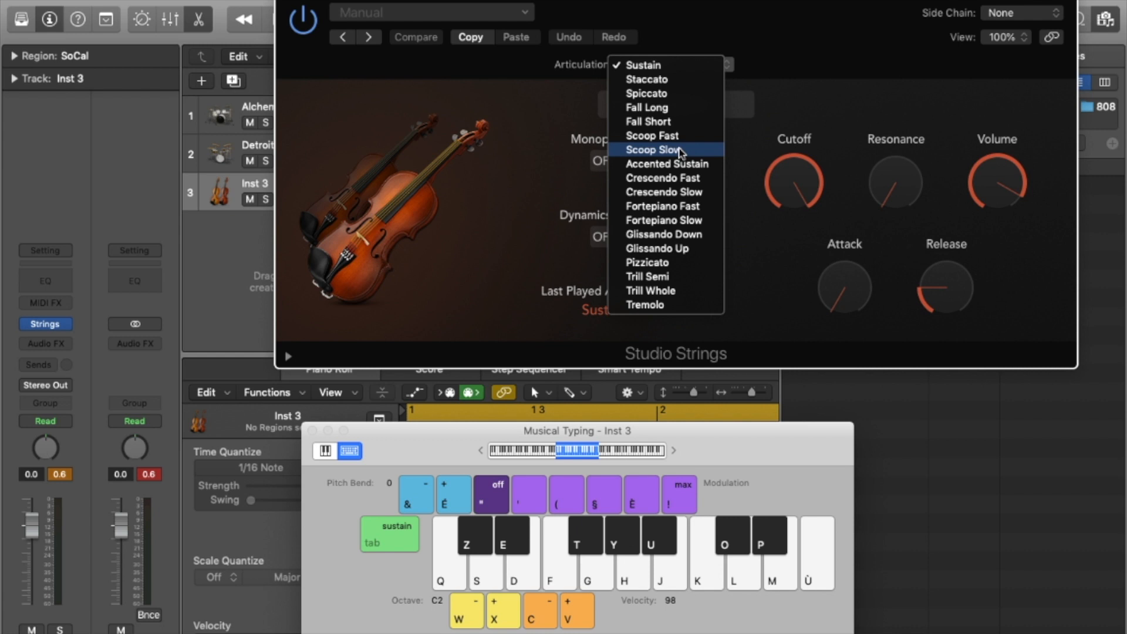
# Keep the Sustain articulation and play F, S and Q notes on the violins.
pyautogui.click(782, 120)
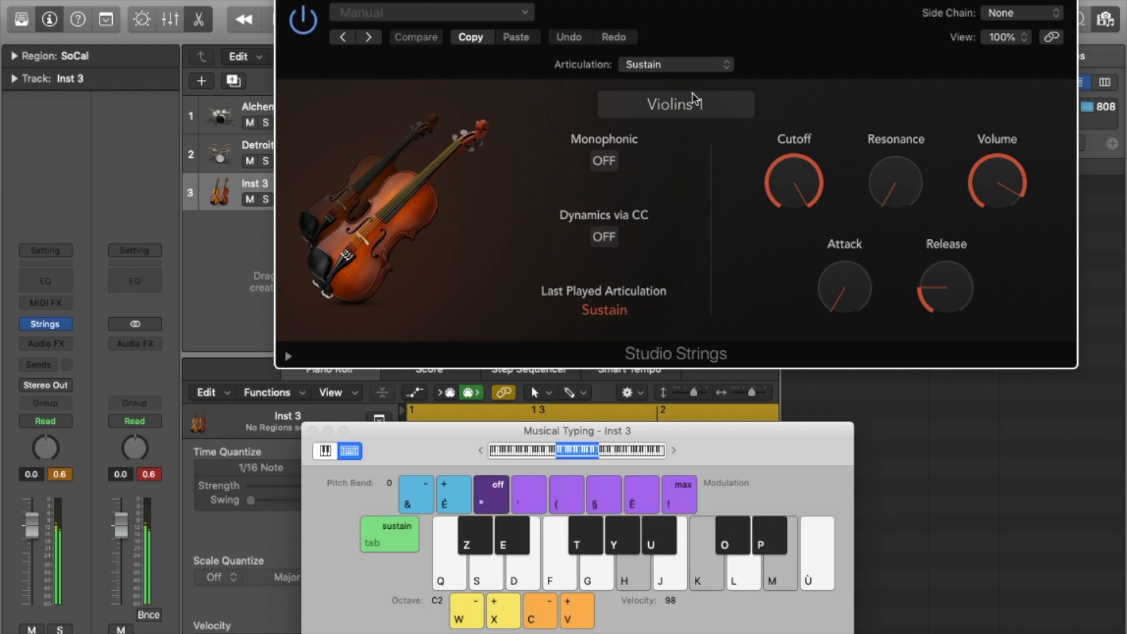
pyautogui.press('f')
pyautogui.press('s')
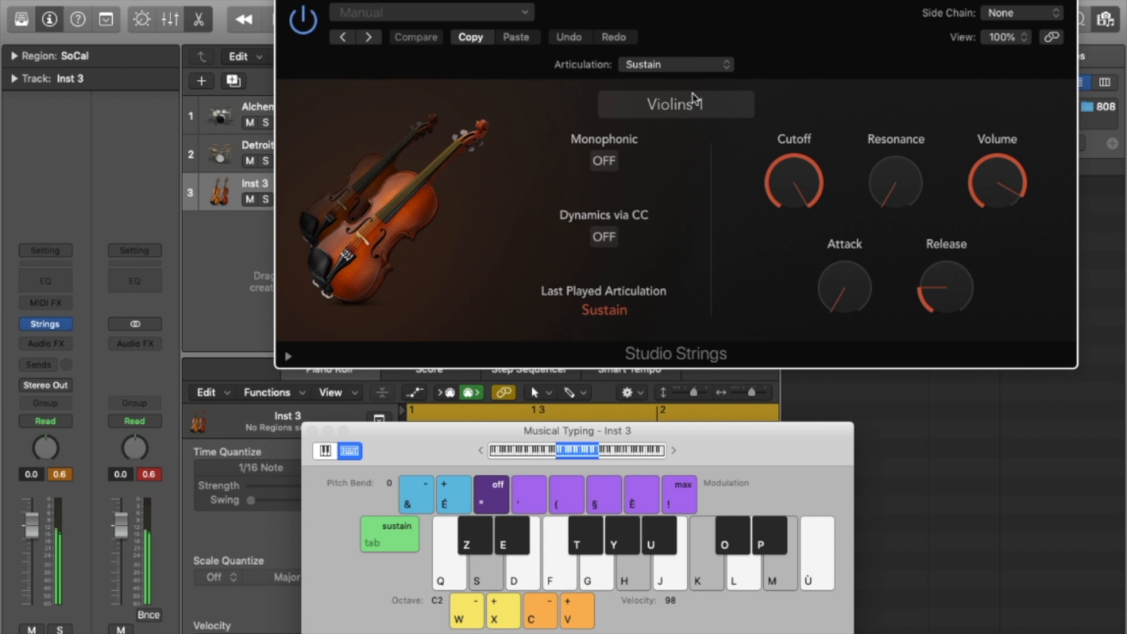
pyautogui.press('q')
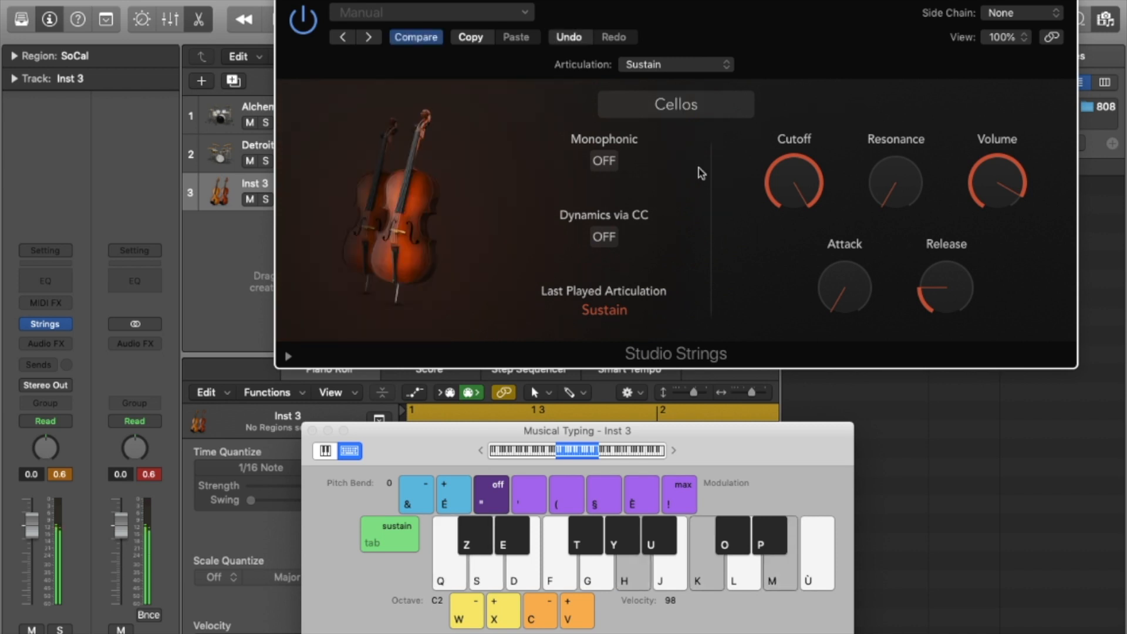
# Audition the Cellos with single notes and a G-J-L chord.
pyautogui.press('f')
pyautogui.press('s')
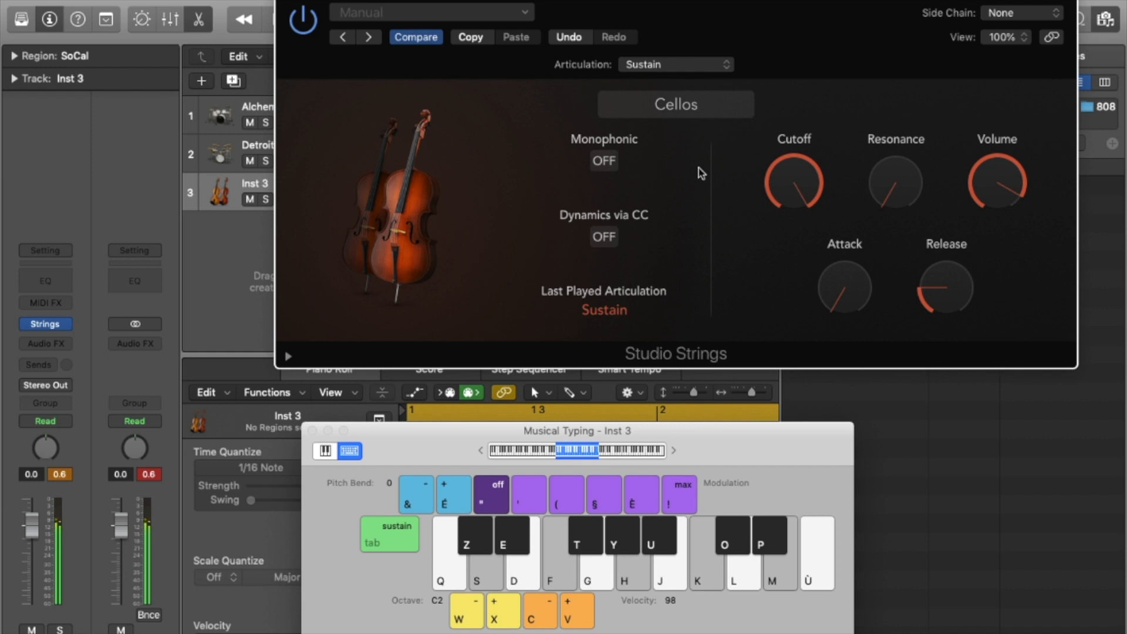
pyautogui.press('g')
pyautogui.press('j')
pyautogui.press('l')
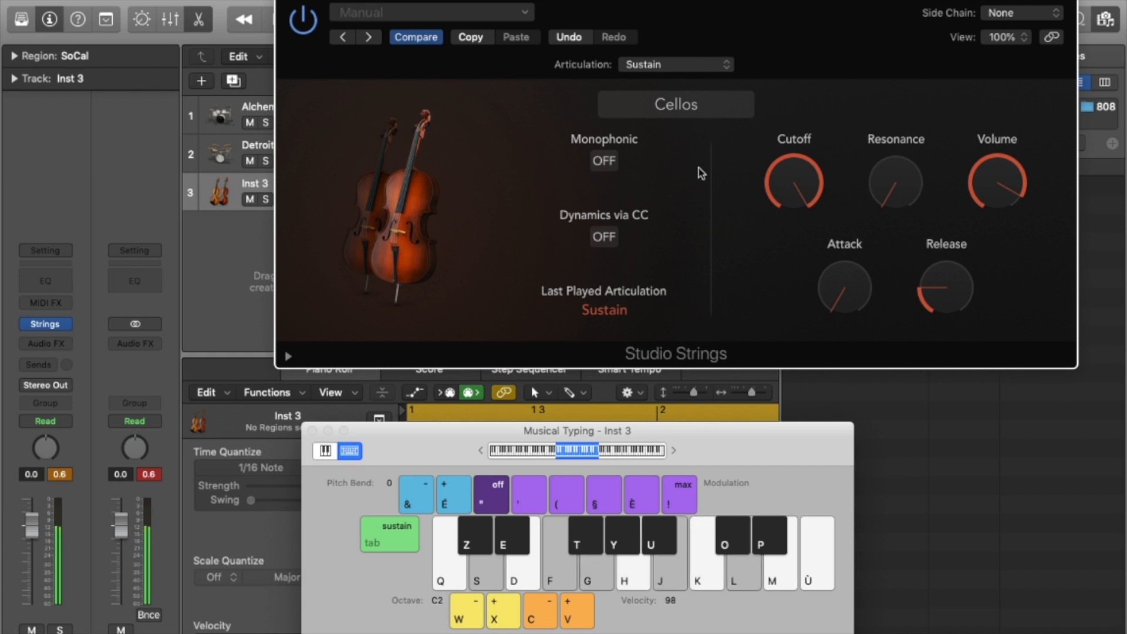
pyautogui.press('d')
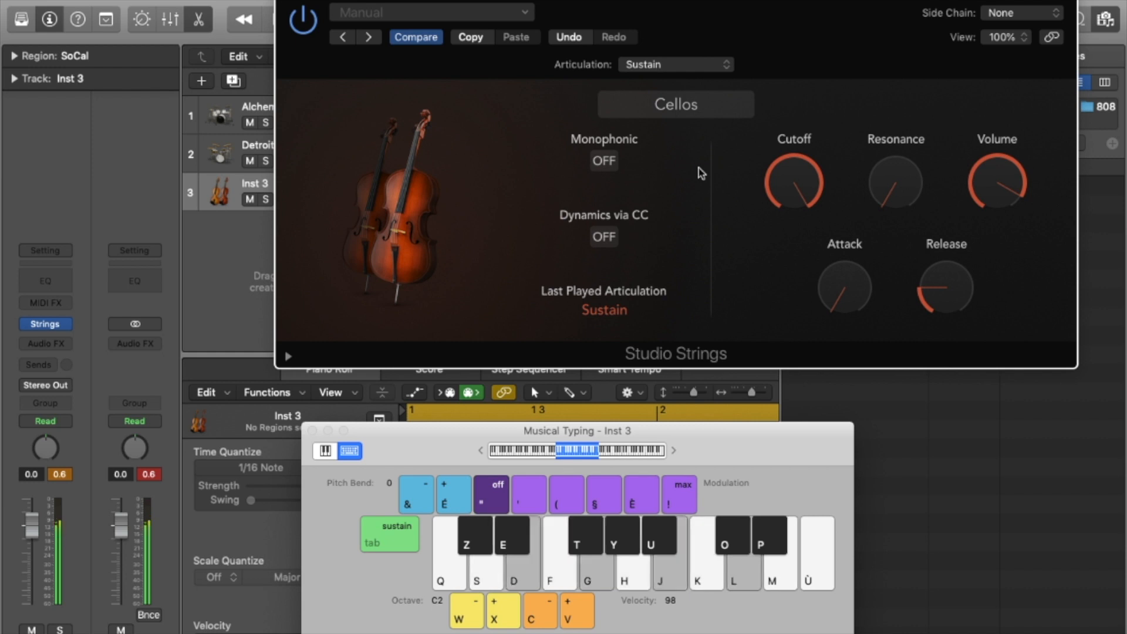
pyautogui.press('q')
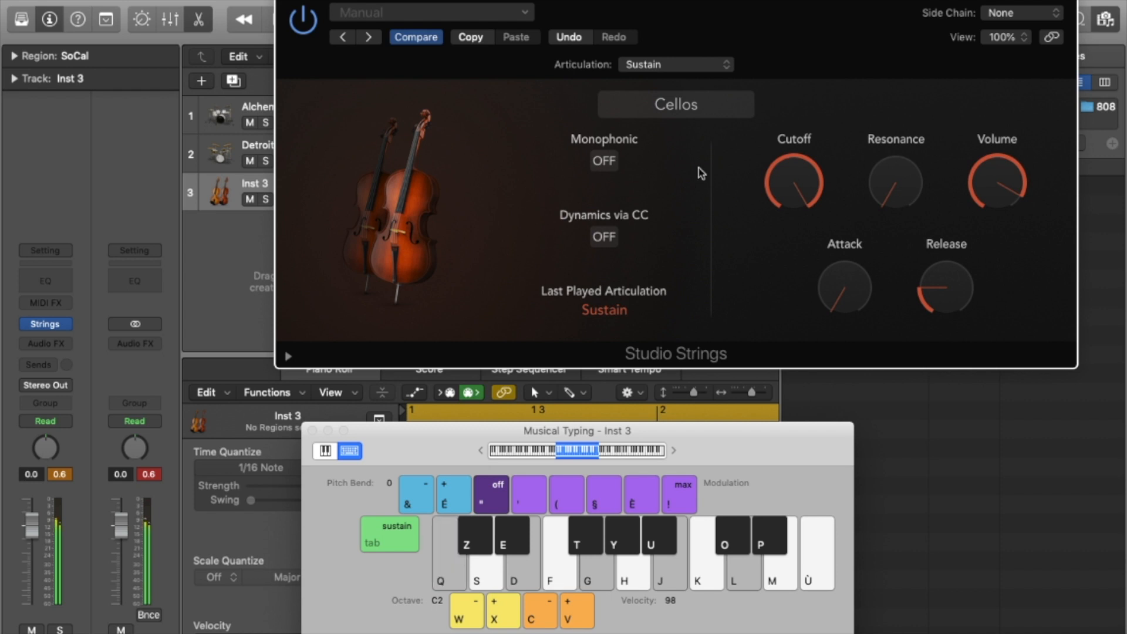
# Switch the strings to String Ensemble, then bring up the Logic Pro X > Sound Library menu.
pyautogui.click(675, 104)
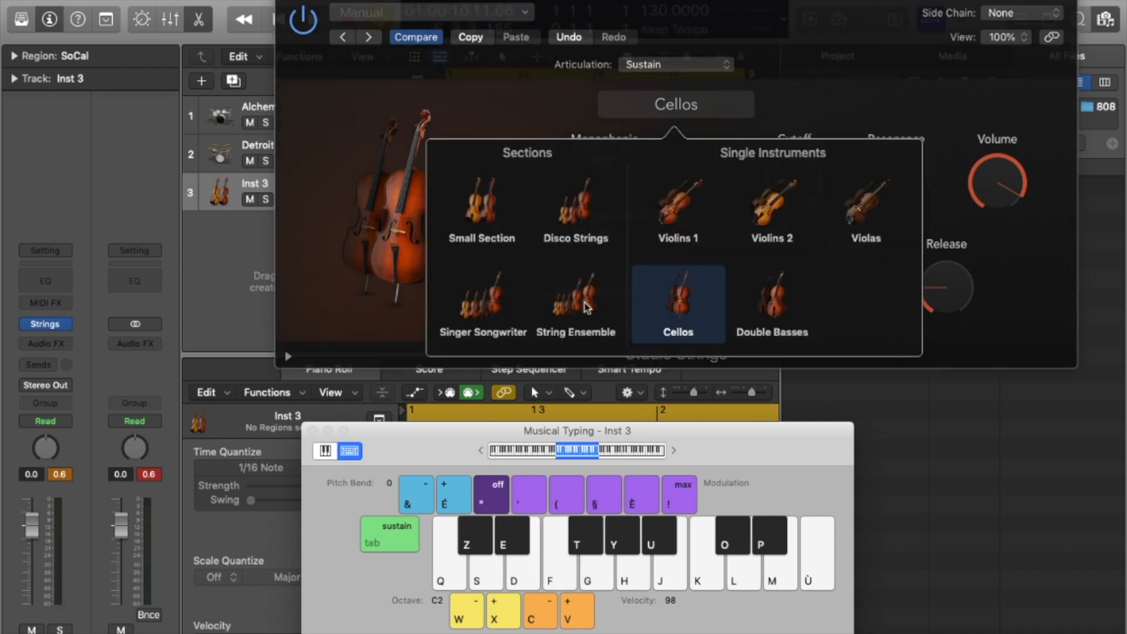
pyautogui.click(573, 352)
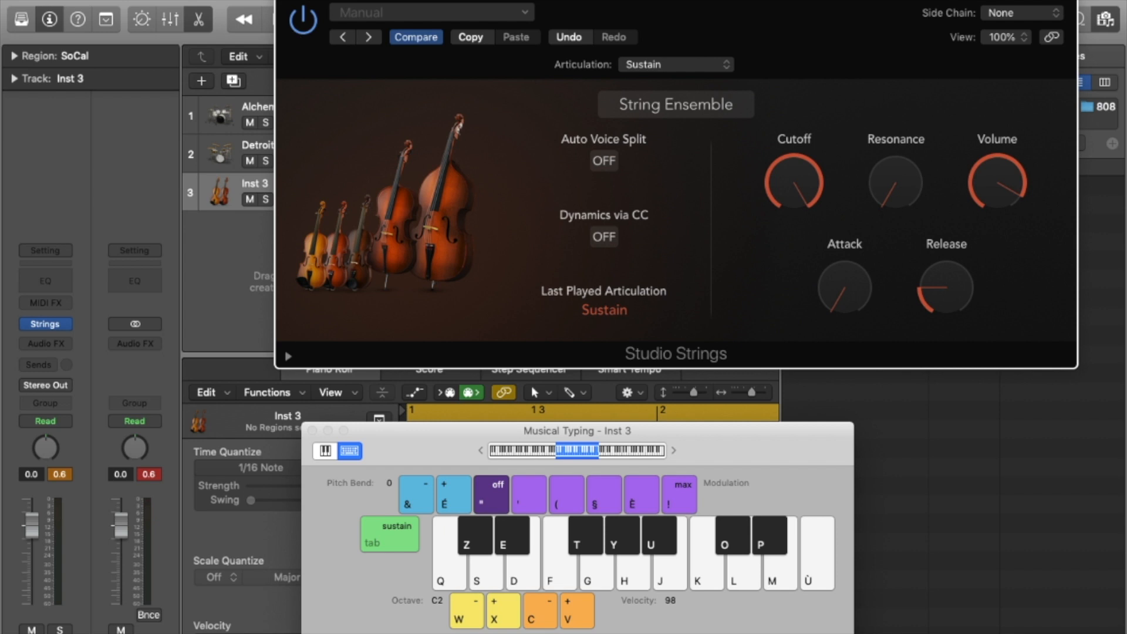
pyautogui.click(67, 0)
pyautogui.moveTo(153, 69)
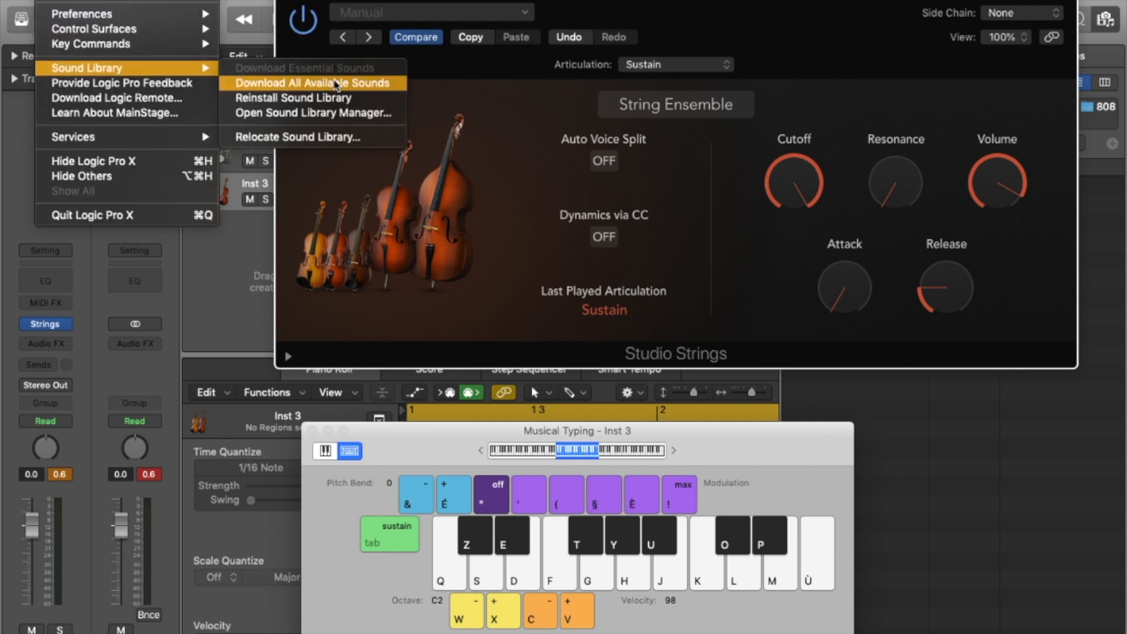
# Dismiss the Sound Library submenu, leaving String Ensemble on Sustain in view.
pyautogui.click(336, 83)
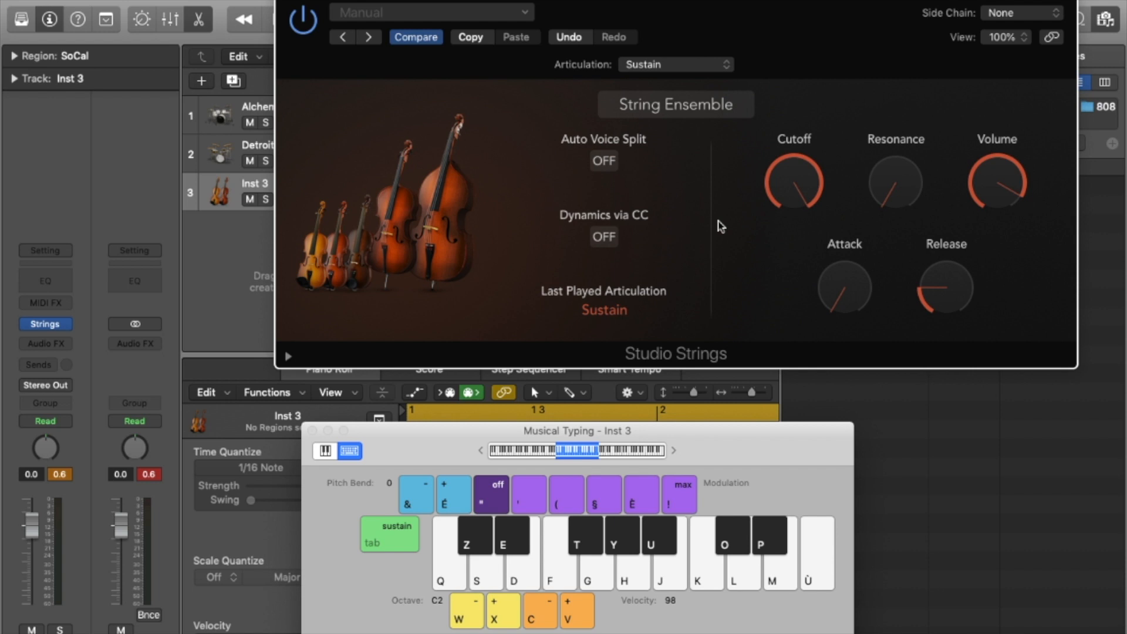
# Play several chords and a low bass note on the String Ensemble.
pyautogui.hotkey('h', 'k', 'm')
pyautogui.press('f')
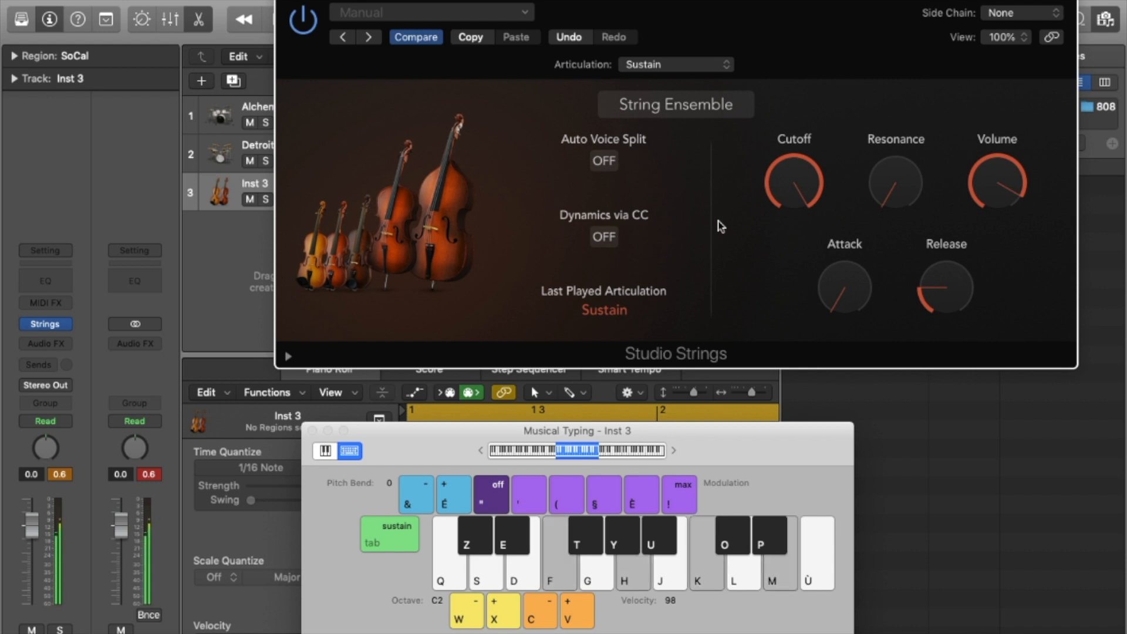
pyautogui.press('s')
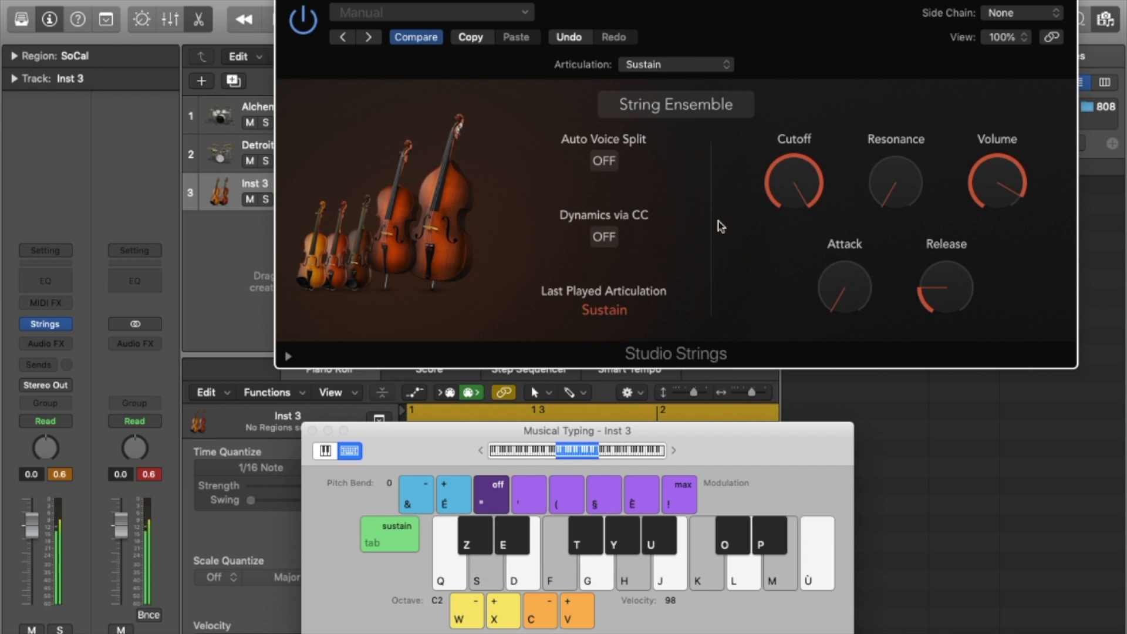
pyautogui.hotkey('d', 'g', 'j', 'l')
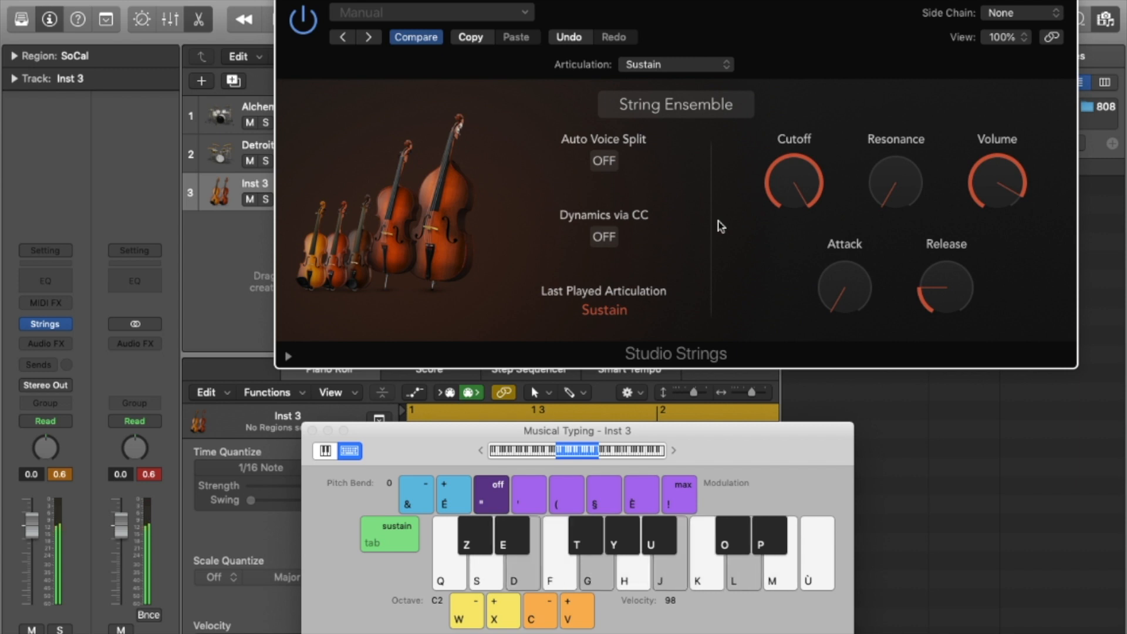
pyautogui.press('q')
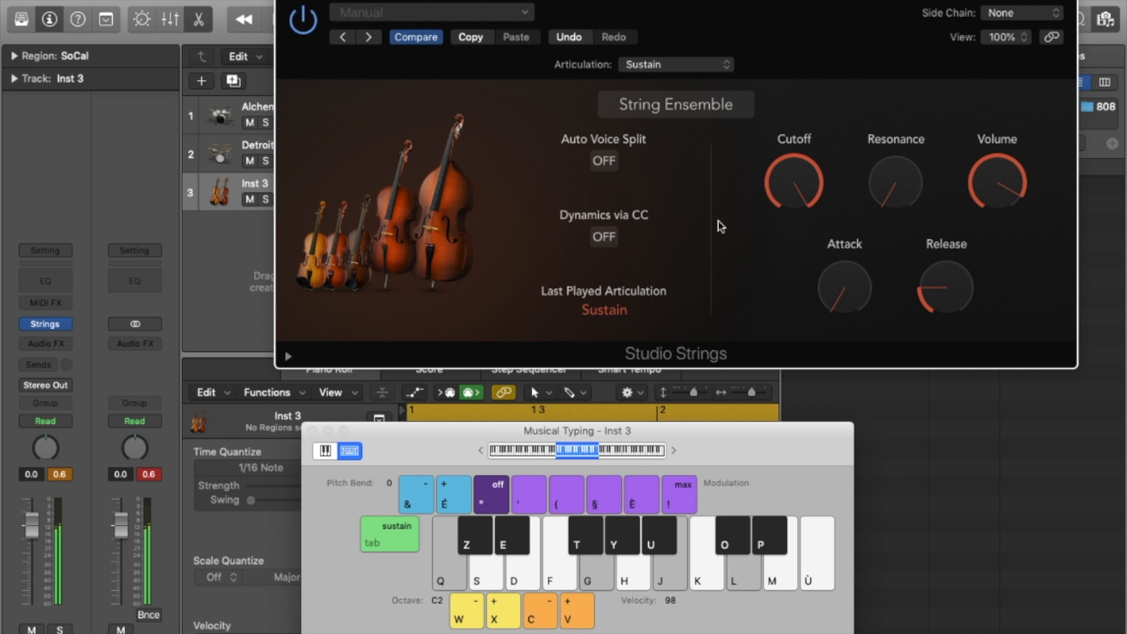
# Switch the strings articulation to Pizzicato and play a plucked melody.
pyautogui.click(675, 66)
pyautogui.click(681, 150)
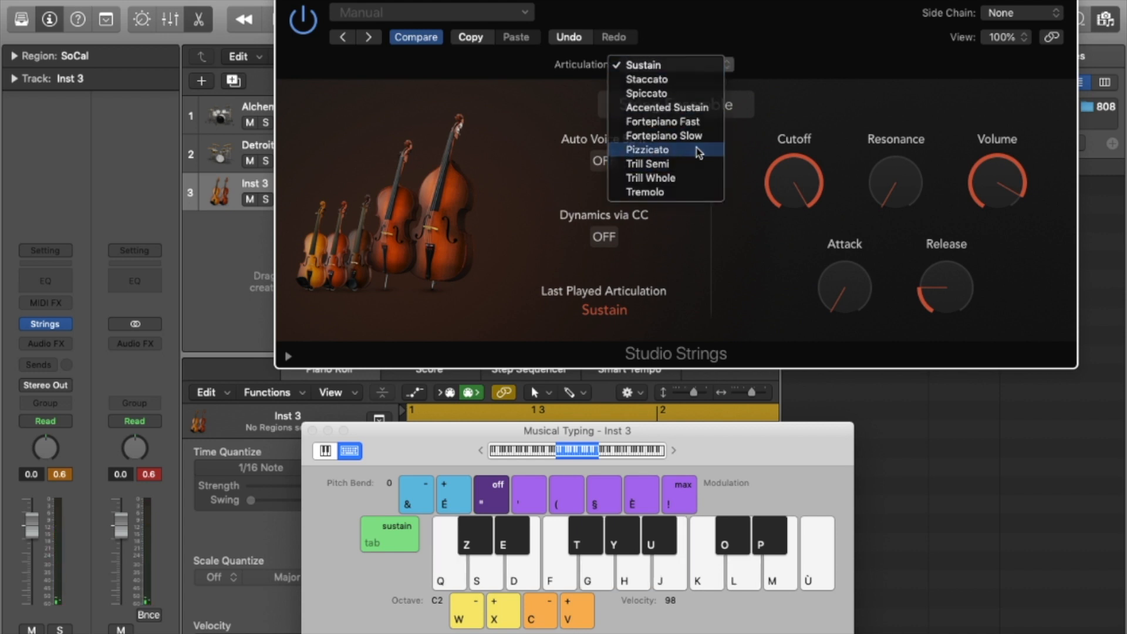
pyautogui.press('h')
pyautogui.press('k')
pyautogui.press('m')
pyautogui.press('h')
pyautogui.press('m')
pyautogui.press('h')
pyautogui.press('m')
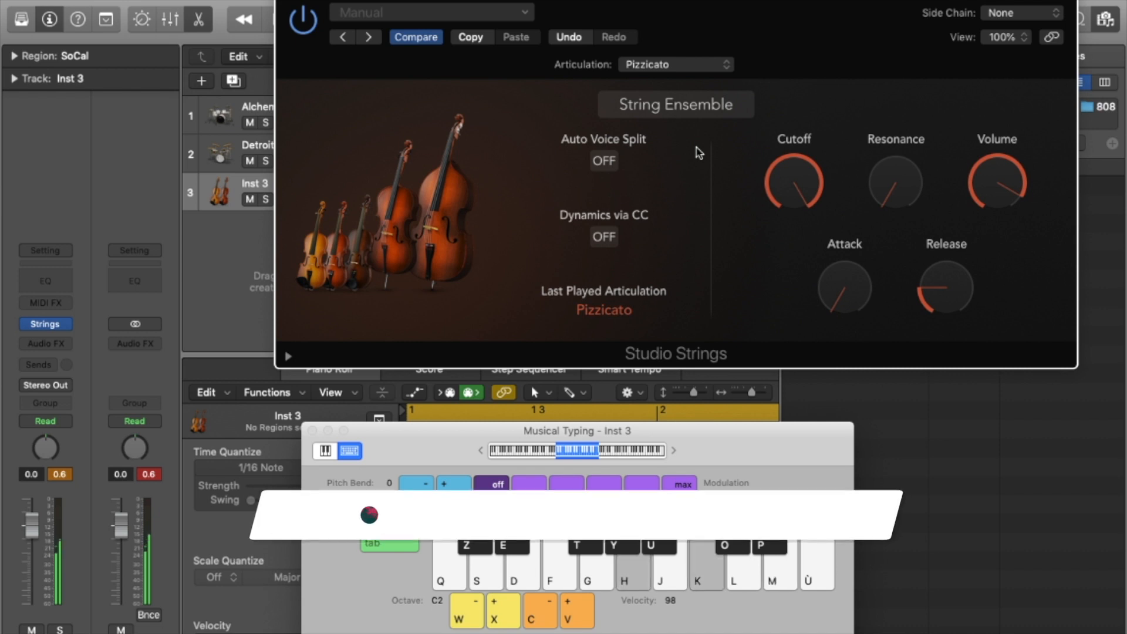
pyautogui.press('h')
pyautogui.press('f')
pyautogui.press('k')
pyautogui.press('h')
pyautogui.press('k')
pyautogui.press('h')
pyautogui.press('k')
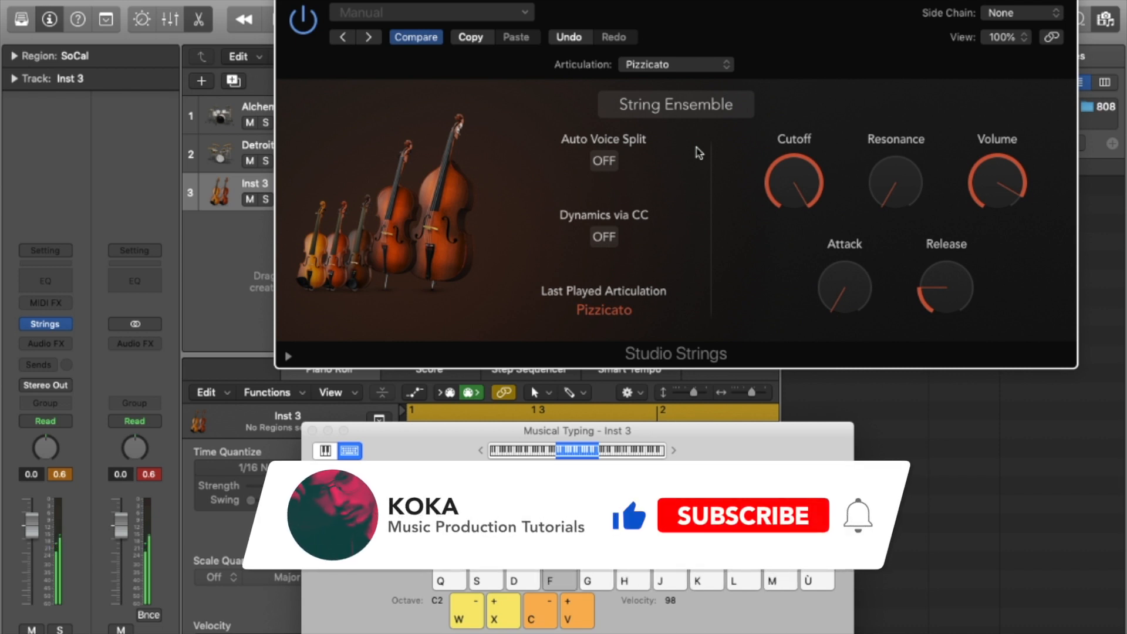
pyautogui.press('h')
pyautogui.press('k')
pyautogui.press('k')
pyautogui.press('m')
pyautogui.press('f')
pyautogui.press('j')
pyautogui.press('m')
pyautogui.press('f')
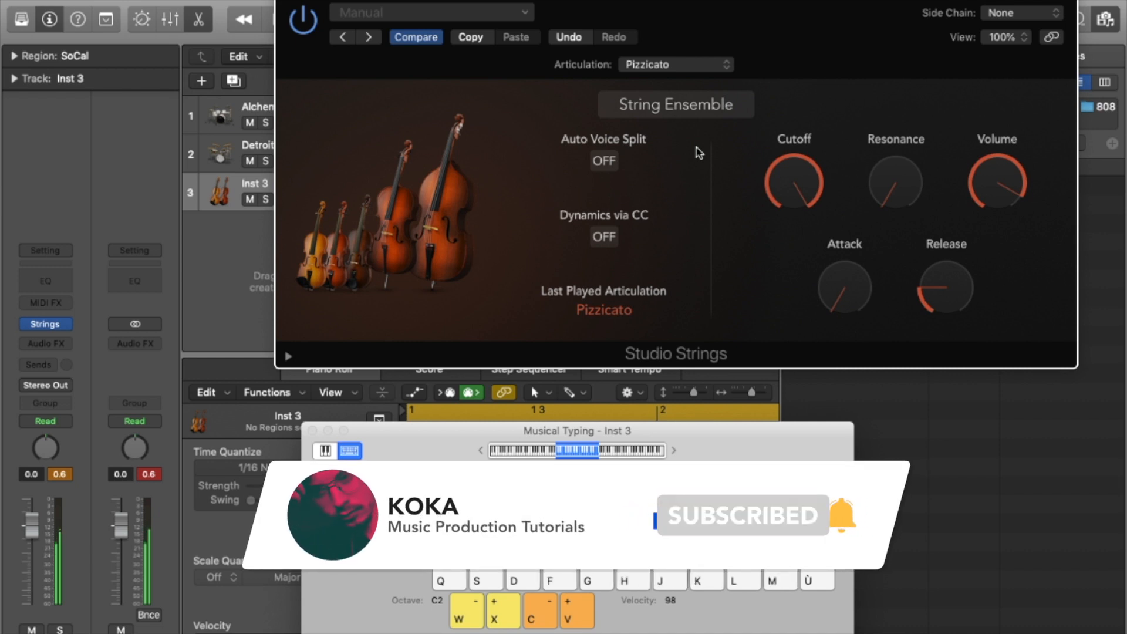
pyautogui.press('j')
pyautogui.press('m')
pyautogui.press('f')
pyautogui.press('f')
pyautogui.press('l')
# Switch the articulation to Spiccato and play short notes.
pyautogui.click(675, 64)
pyautogui.click(676, 13)
pyautogui.press('g')
pyautogui.press('j')
pyautogui.press('m')
pyautogui.press('m')
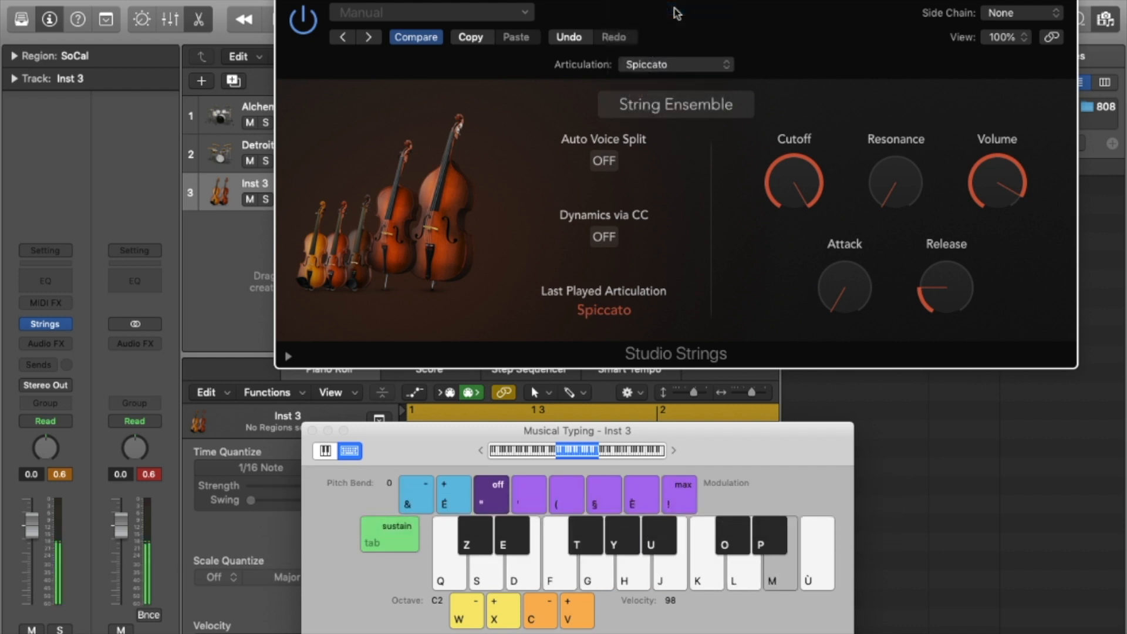
pyautogui.press('j')
pyautogui.press('g')
pyautogui.press('j')
pyautogui.press('m')
pyautogui.press('m')
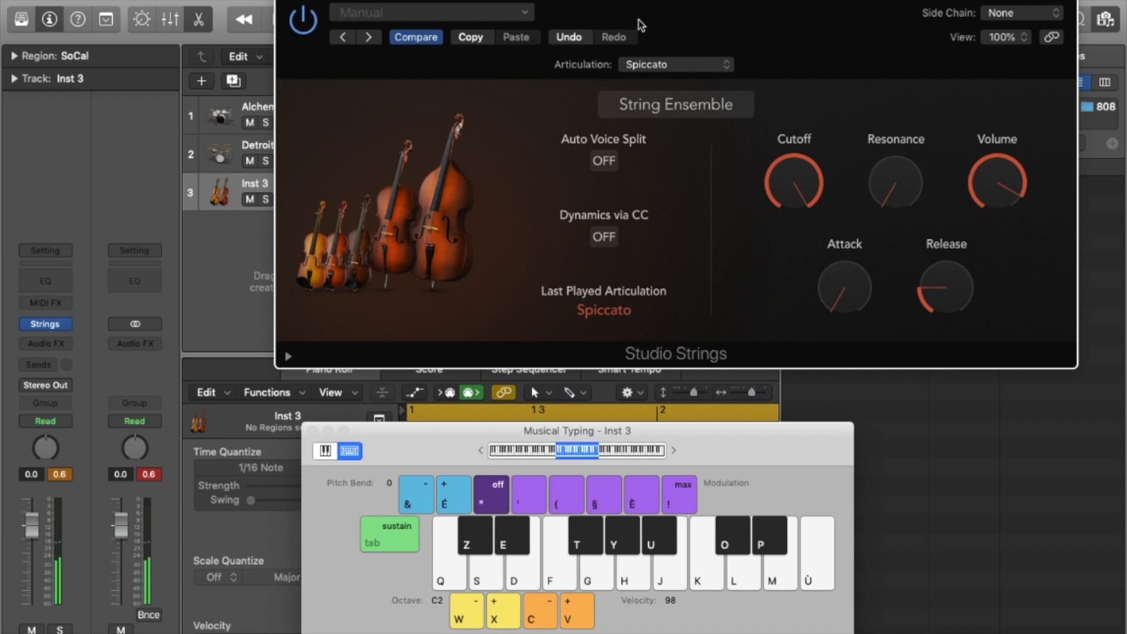
# Switch the articulation to Accented Sustain and play a couple of notes.
pyautogui.click(680, 64)
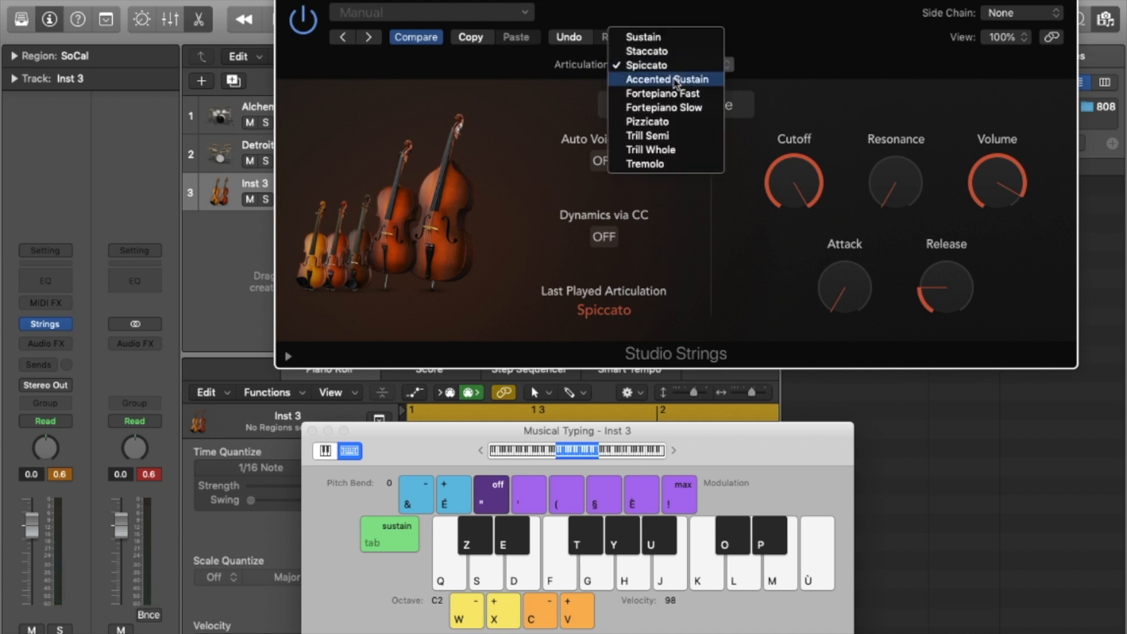
pyautogui.click(676, 80)
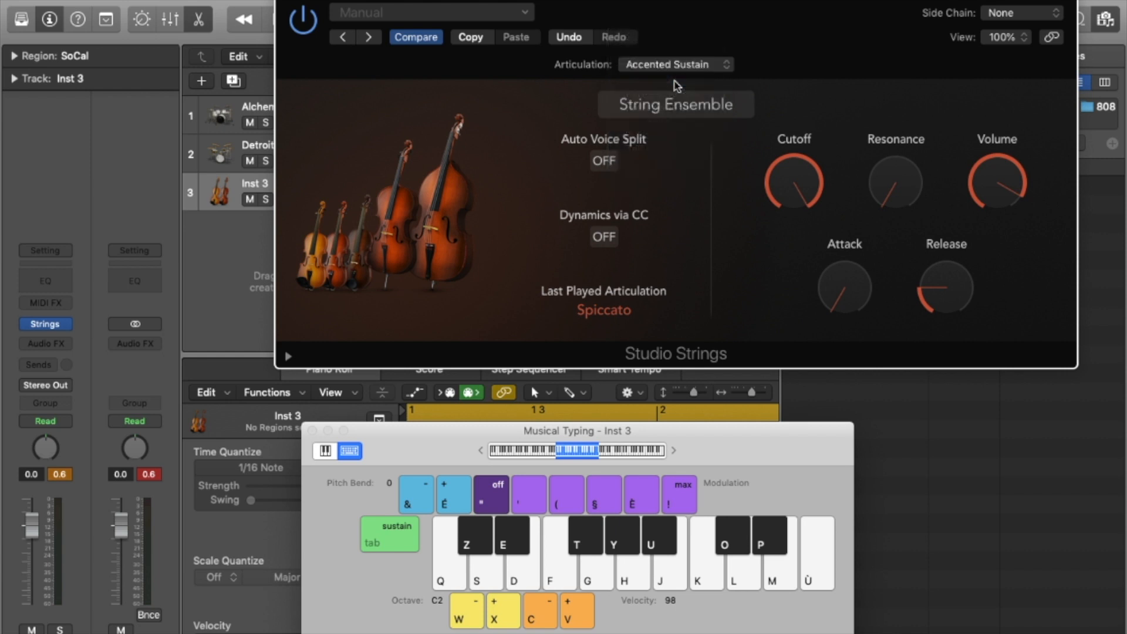
pyautogui.press('j')
pyautogui.press('f')
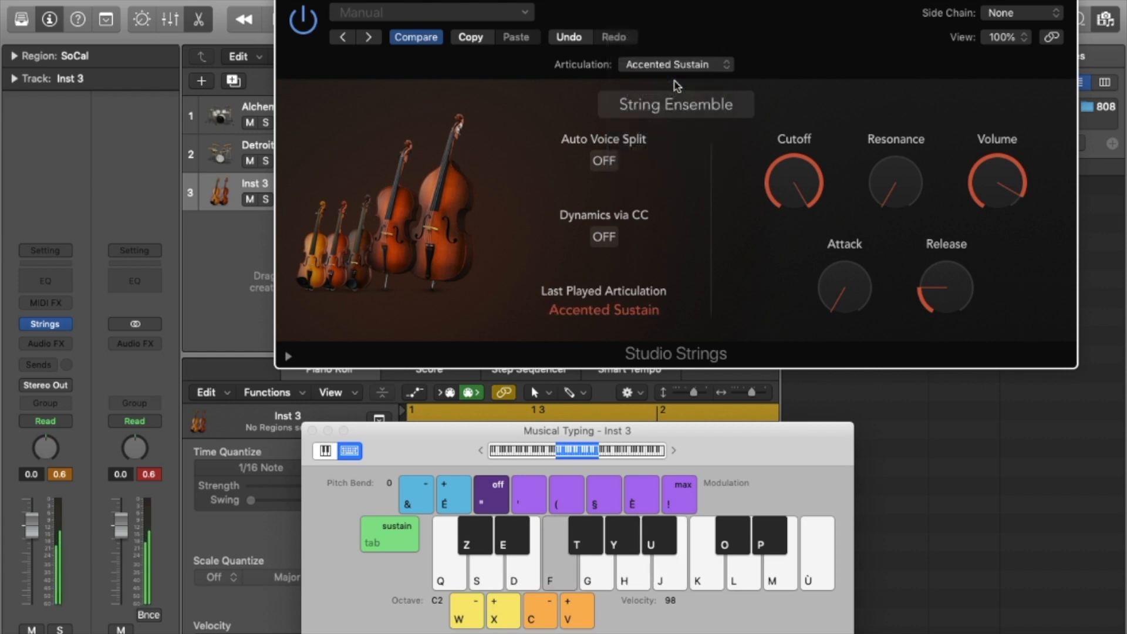
# Switch the articulation to Tremolo and play single notes, then chords.
pyautogui.click(704, 71)
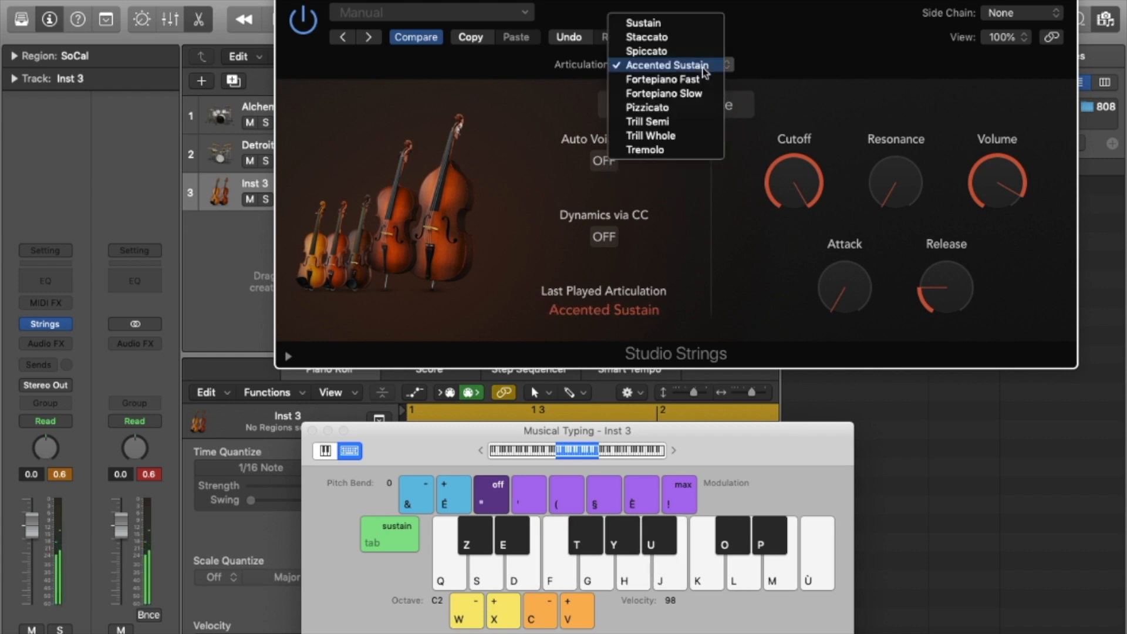
pyautogui.click(675, 151)
pyautogui.press('g')
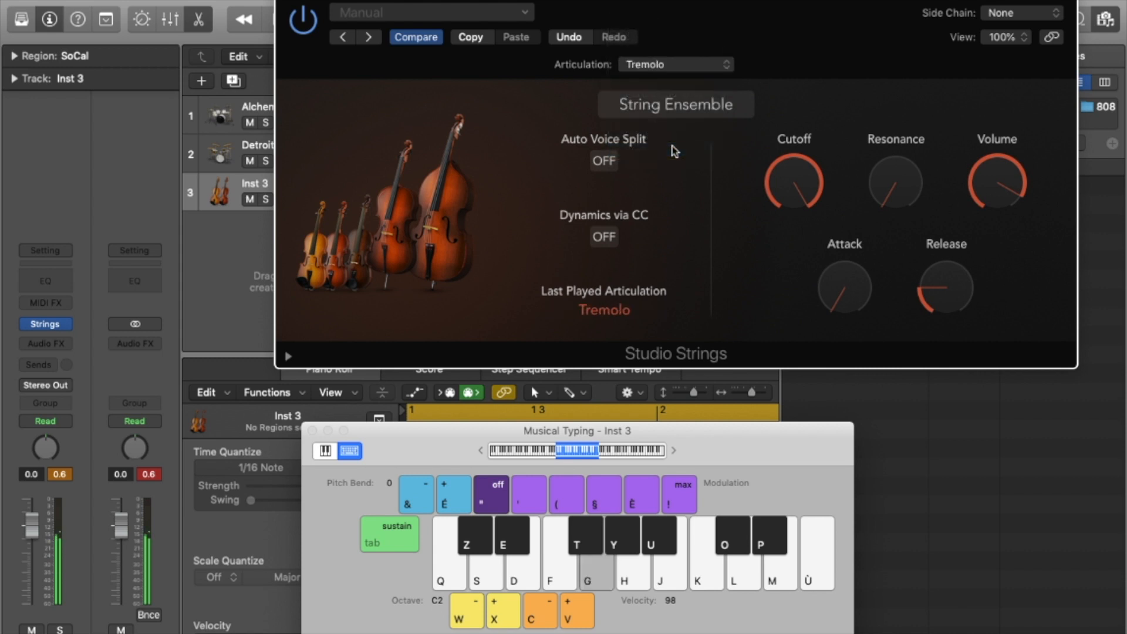
pyautogui.press('m')
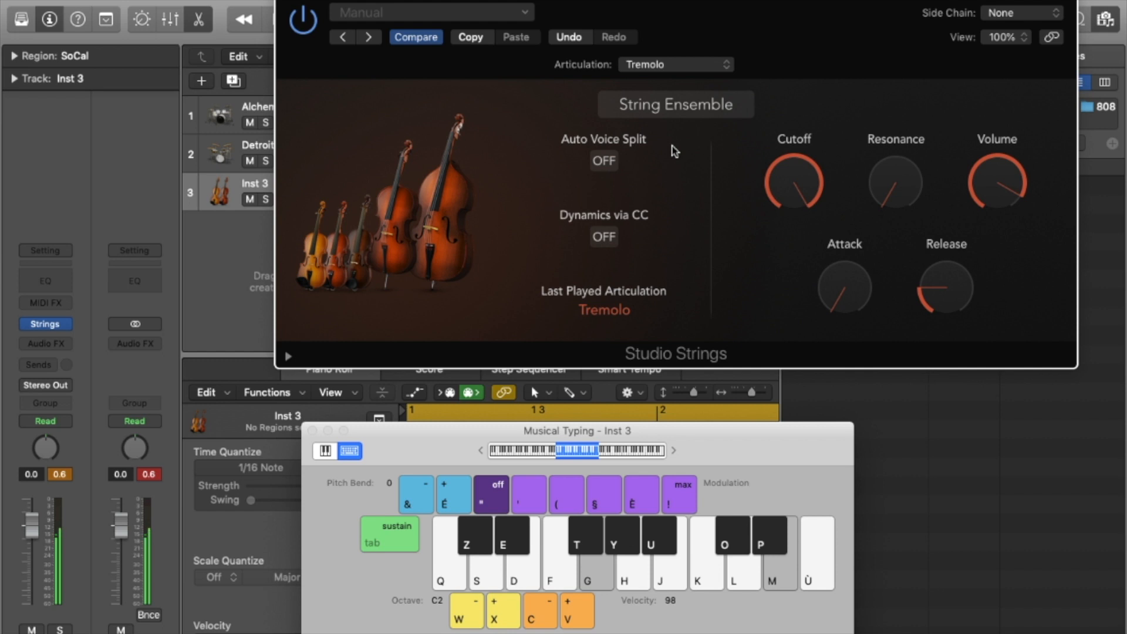
pyautogui.press('k')
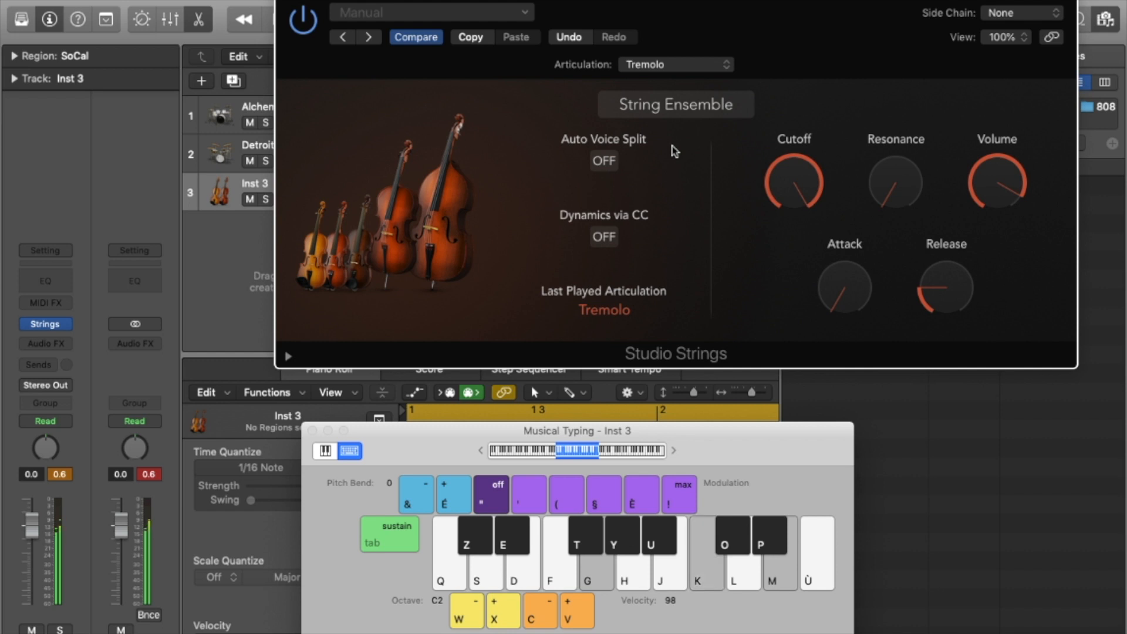
pyautogui.press('d')
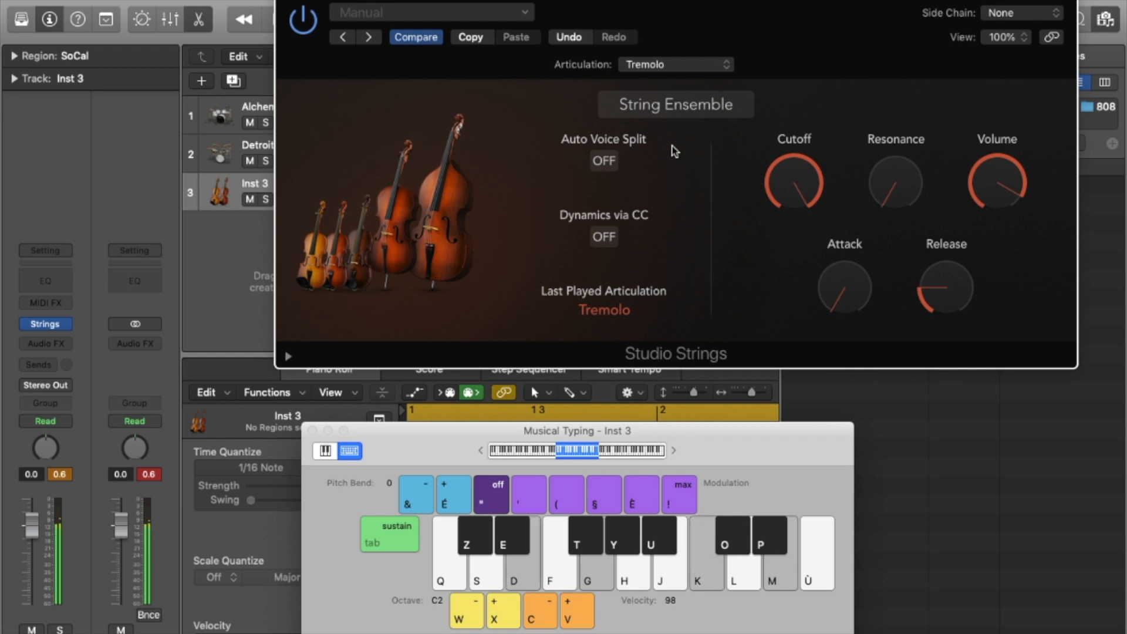
pyautogui.press('q')
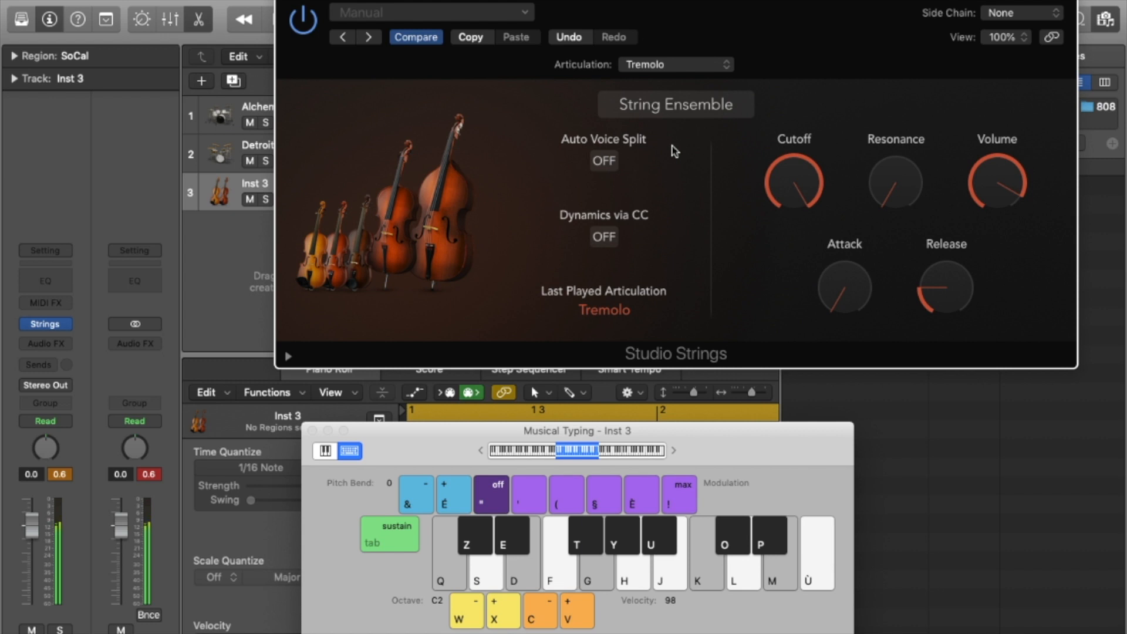
pyautogui.press('q')
pyautogui.press('g')
pyautogui.press('k')
pyautogui.press('m')
pyautogui.press('k')
pyautogui.press('m')
pyautogui.press('q')
pyautogui.press('g')
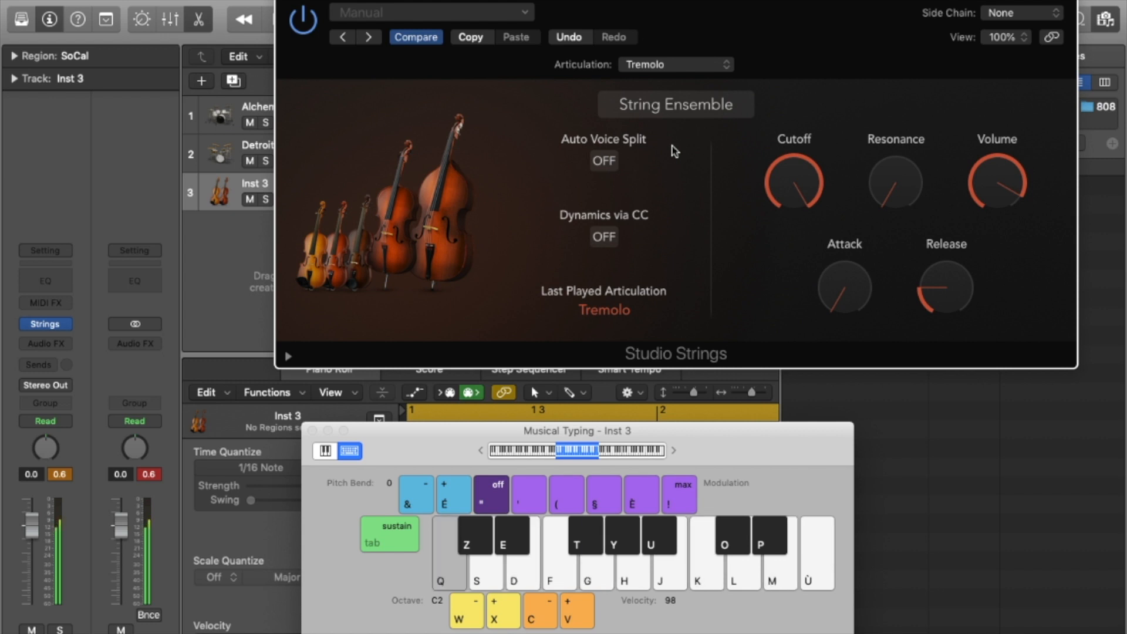
# Switch the articulation to Trill Semi and play notes and a chord.
pyautogui.click(695, 65)
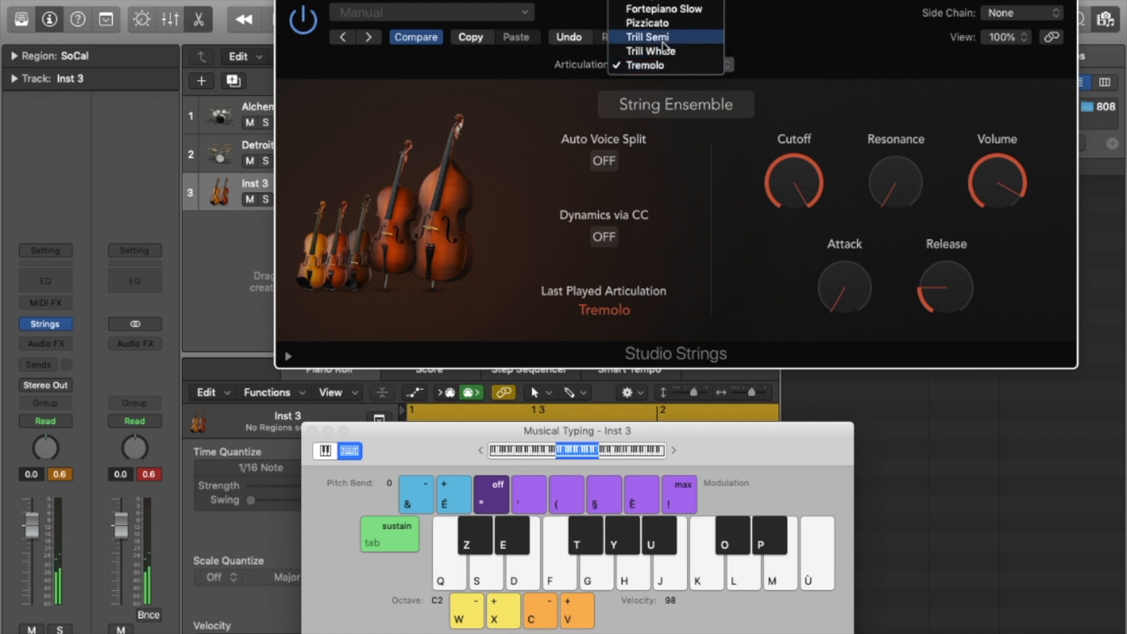
pyautogui.click(663, 40)
pyautogui.press('m')
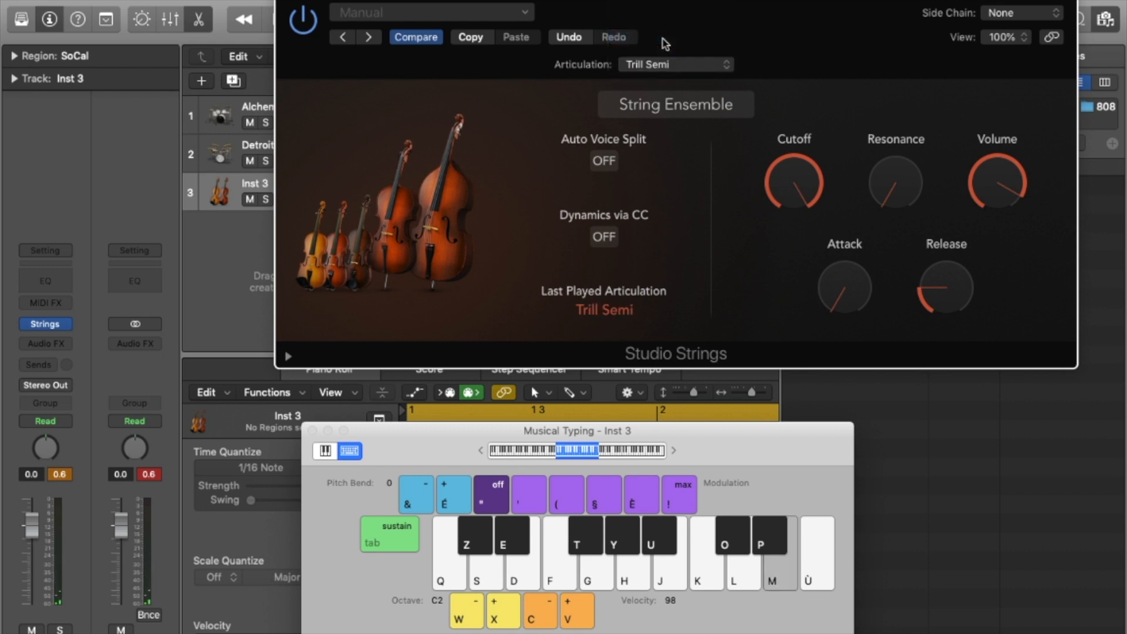
pyautogui.press('k')
pyautogui.press('d')
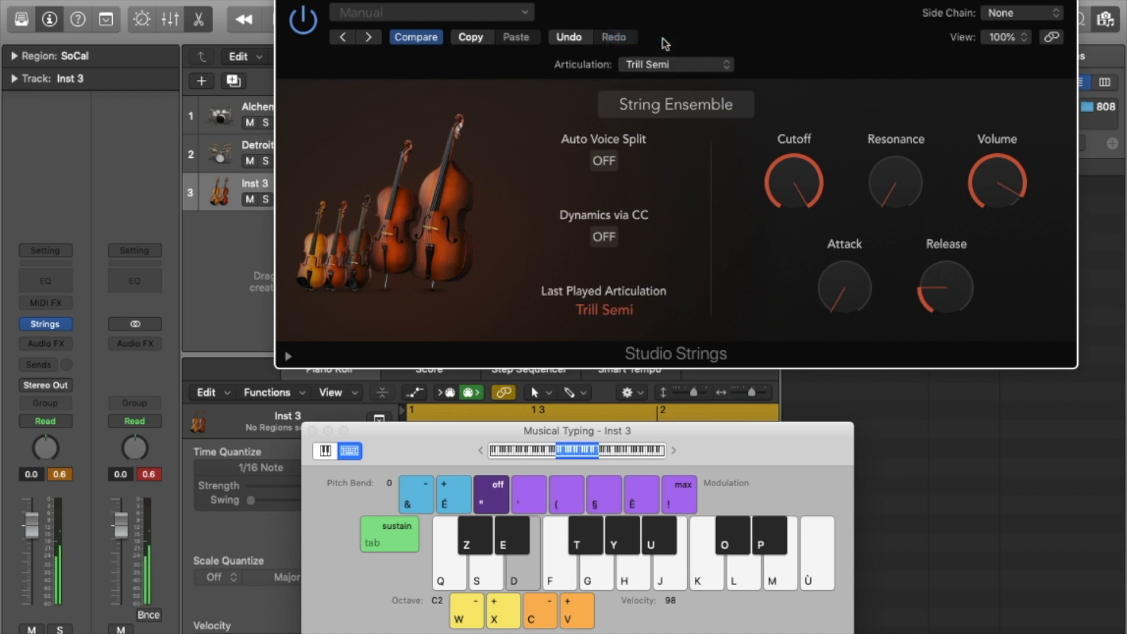
pyautogui.press('h')
pyautogui.press('k')
pyautogui.press('m')
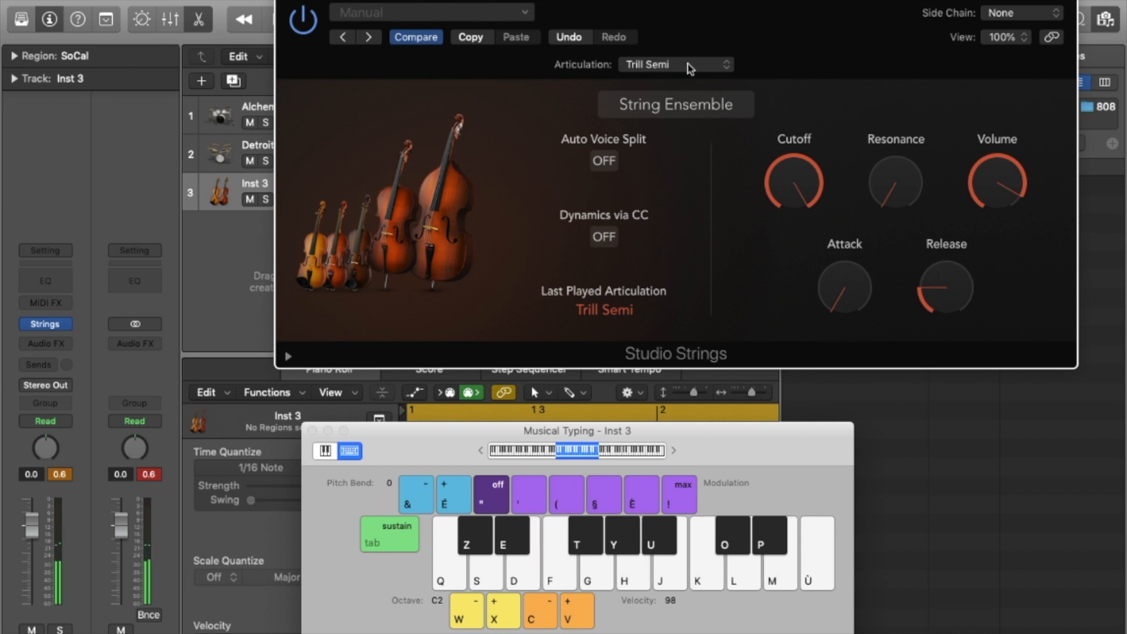
# Switch the articulation to Trill Whole and play a chord with a higher note added.
pyautogui.click(685, 65)
pyautogui.click(655, 80)
pyautogui.press('d')
pyautogui.press('g')
pyautogui.press('j')
pyautogui.press('l')
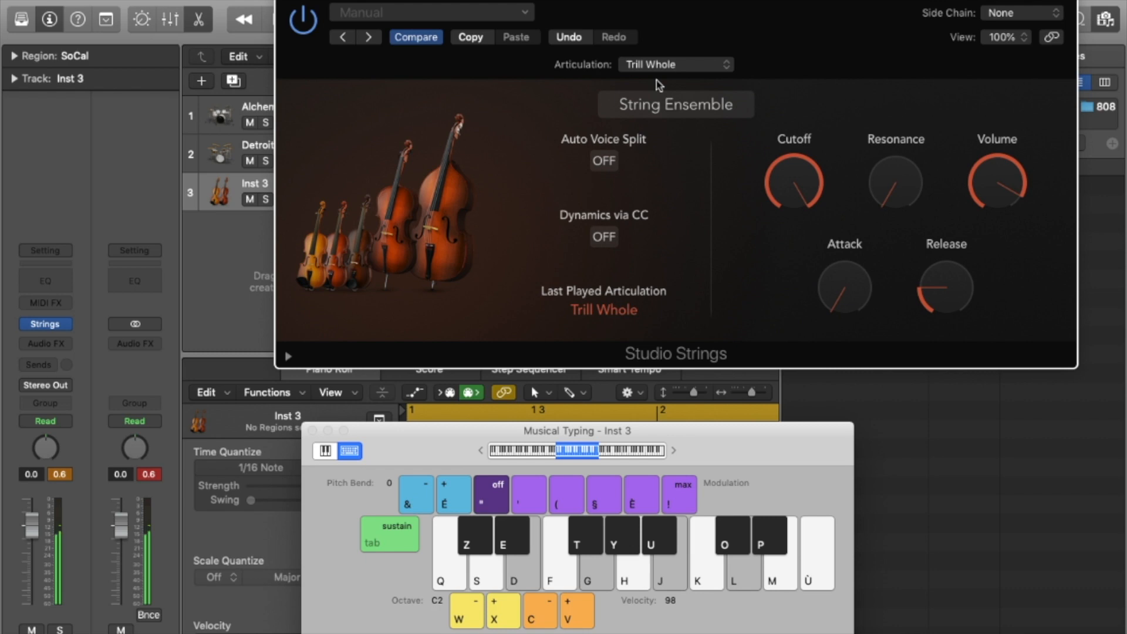
pyautogui.click(45, 323)
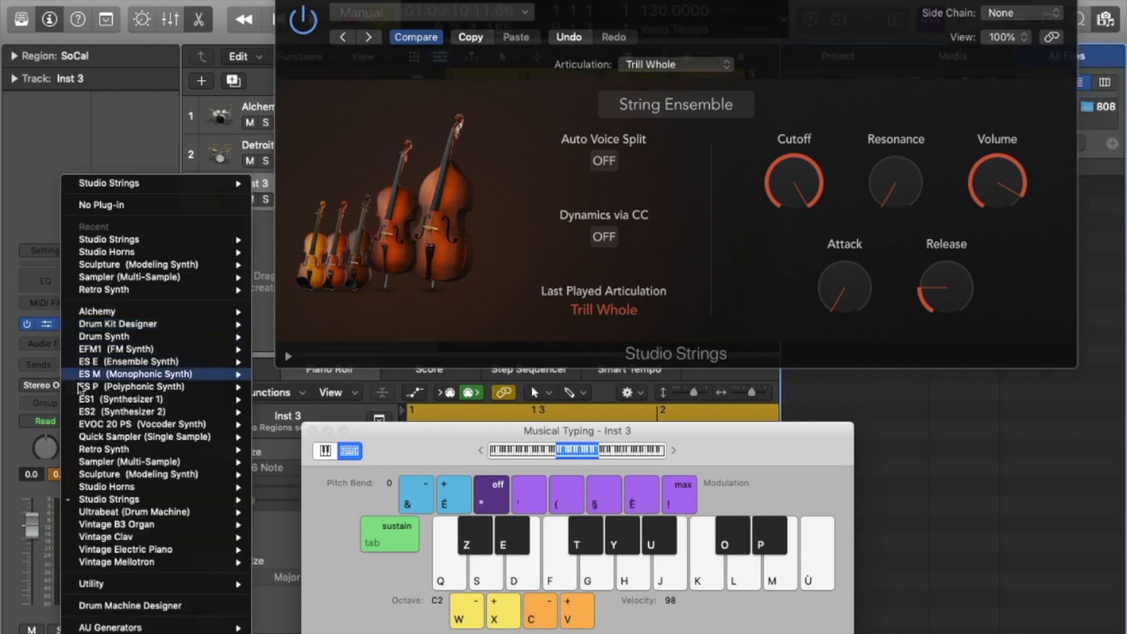
# Replace Studio Strings on Inst 3 with Ultrabeat's Factory Default drum kit.
pyautogui.click(157, 526)
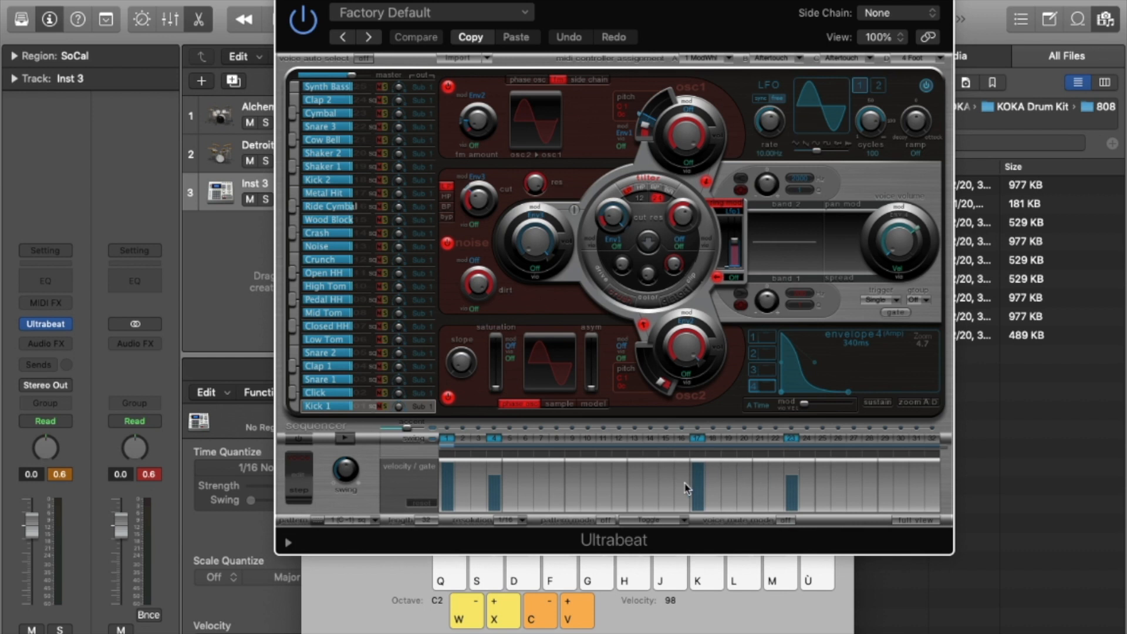
pyautogui.moveTo(65, 326)
# Load Ultrabeat's Drag & Drop Samples drum kit.
pyautogui.click(459, 17)
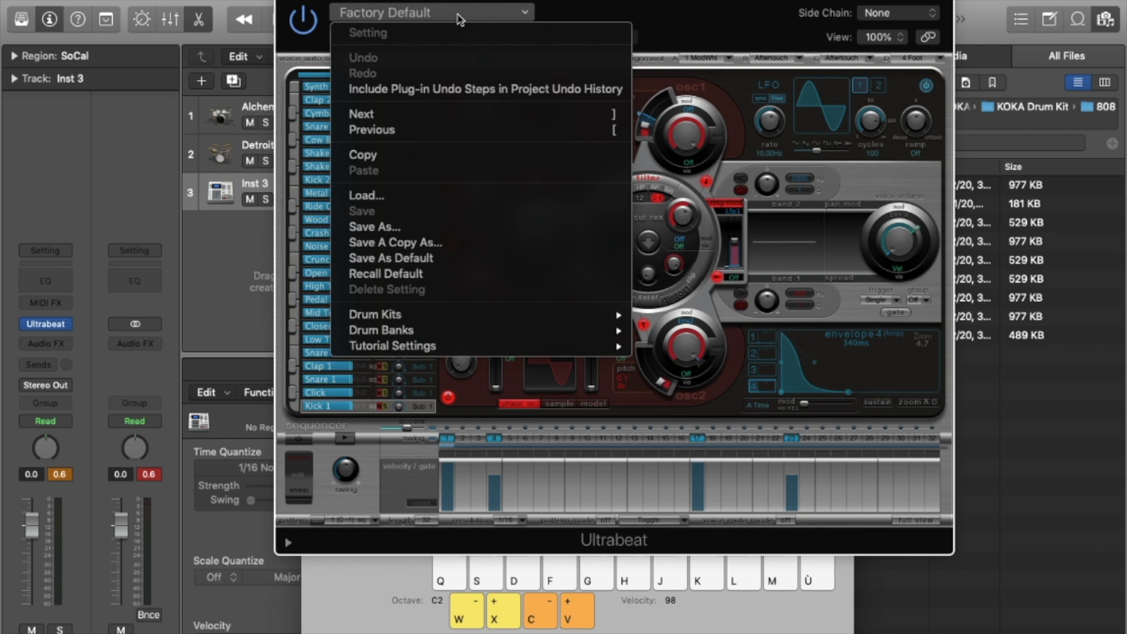
pyautogui.moveTo(555, 316)
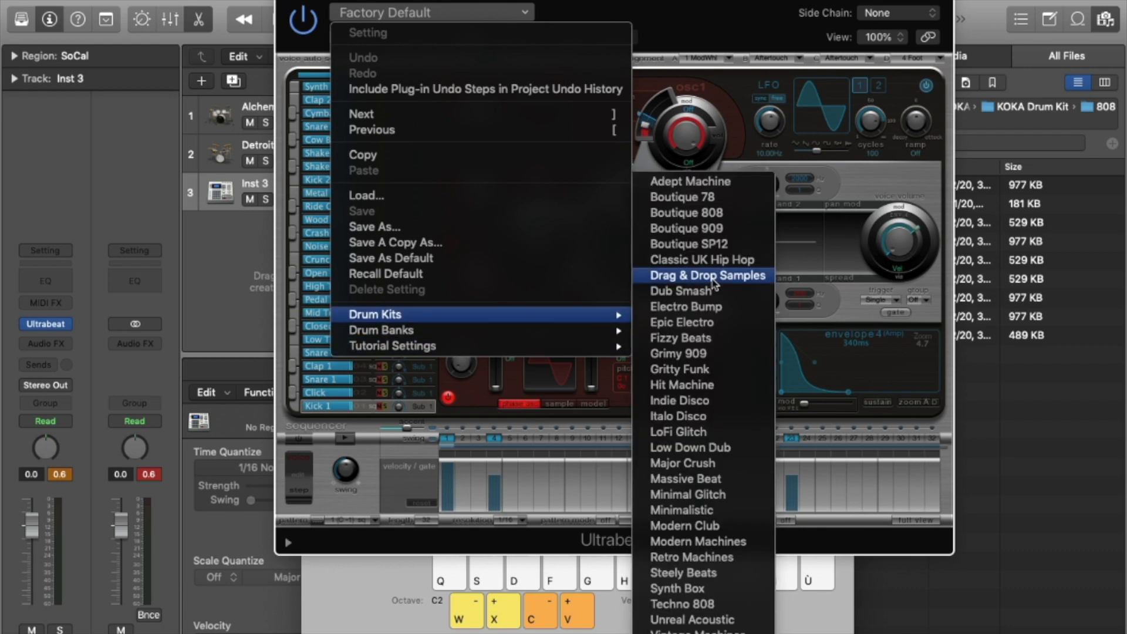
pyautogui.click(710, 276)
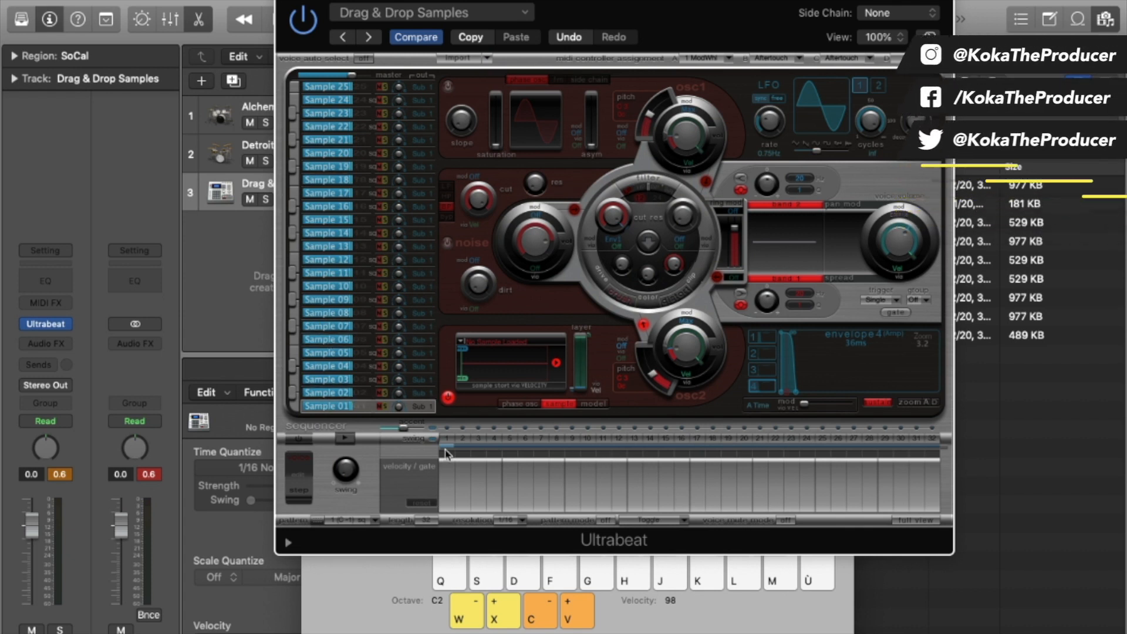
# Activate sequencer steps 1, 4 and 11, then replace Ultrabeat with Vintage B3 Organ.
pyautogui.click(448, 439)
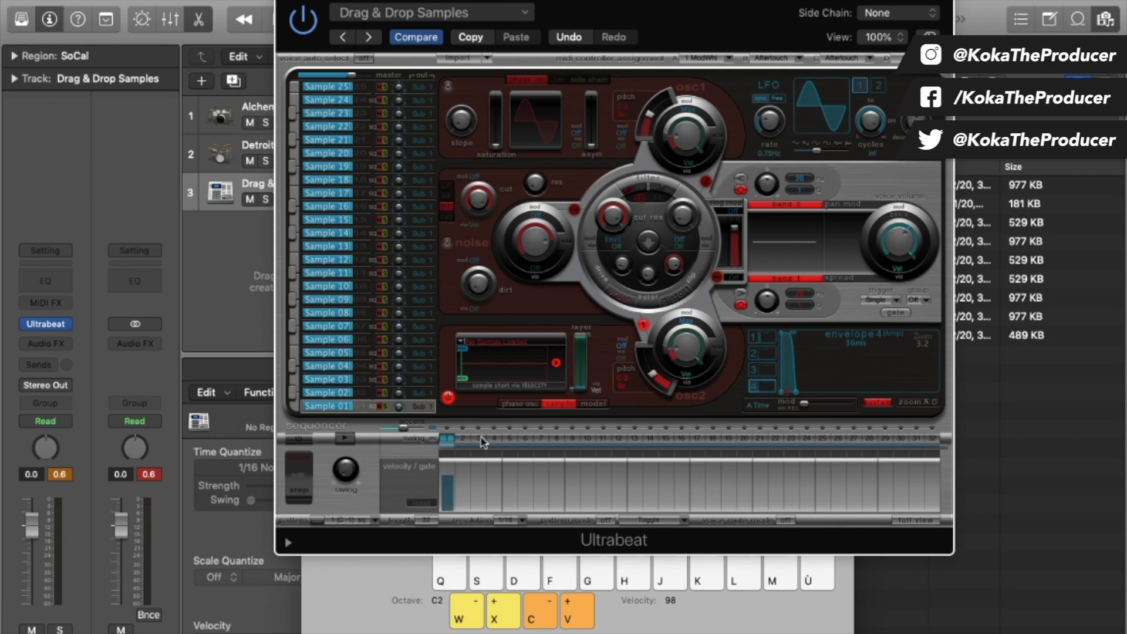
pyautogui.click(495, 438)
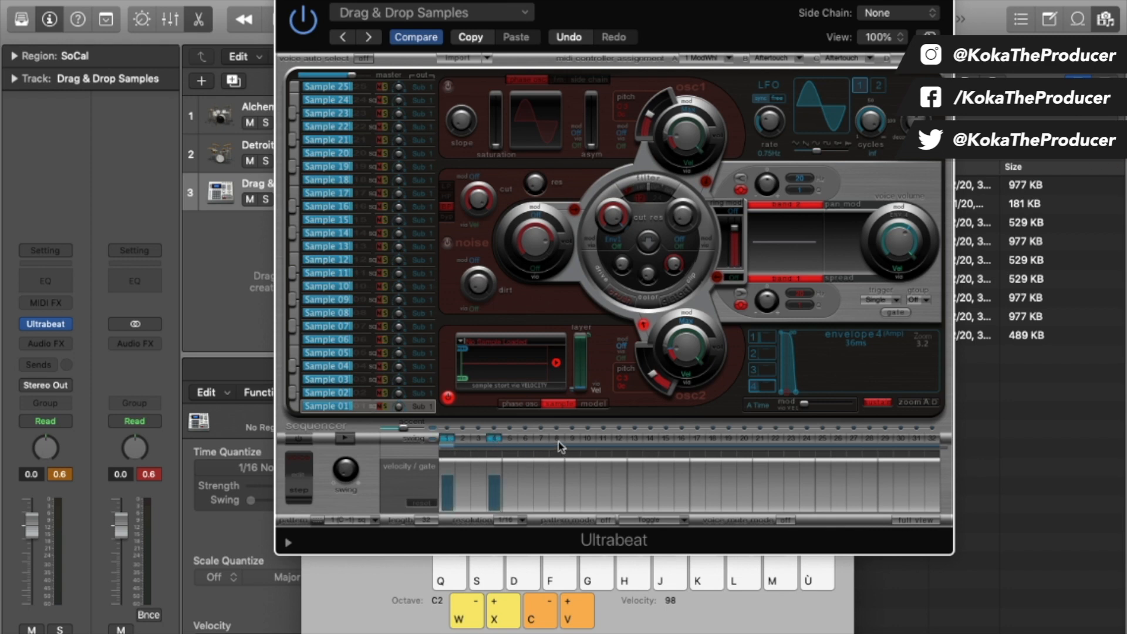
pyautogui.click(604, 439)
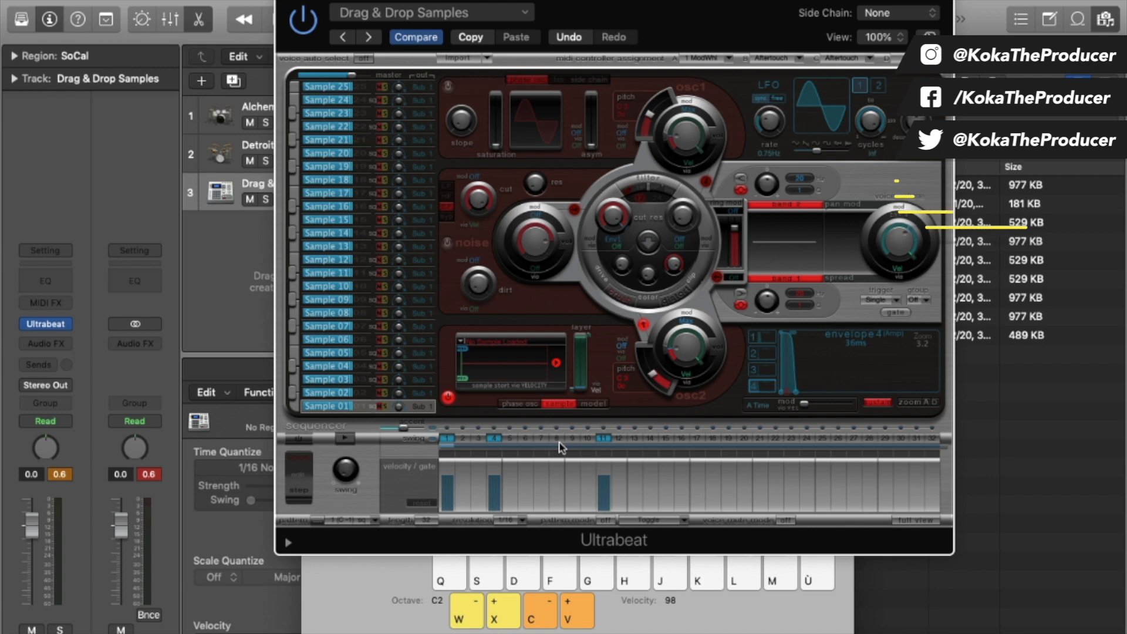
pyautogui.click(66, 326)
pyautogui.click(118, 524)
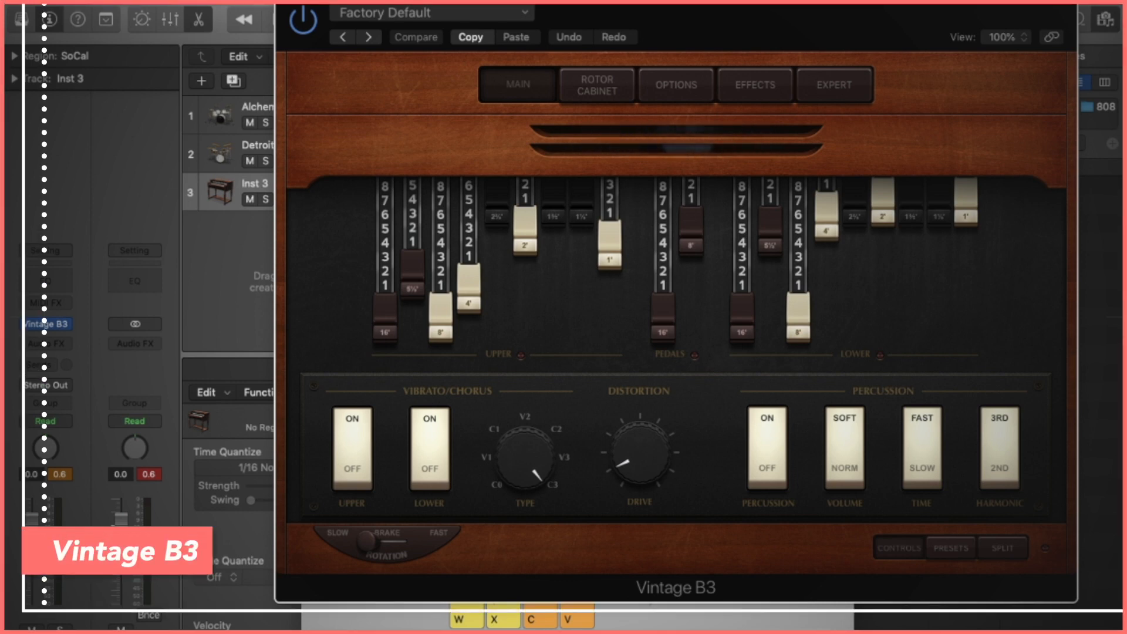
# Show Musical Typing, test the 1' and 16' drawbars, and add a little distortion drive.
pyautogui.press('super+k')
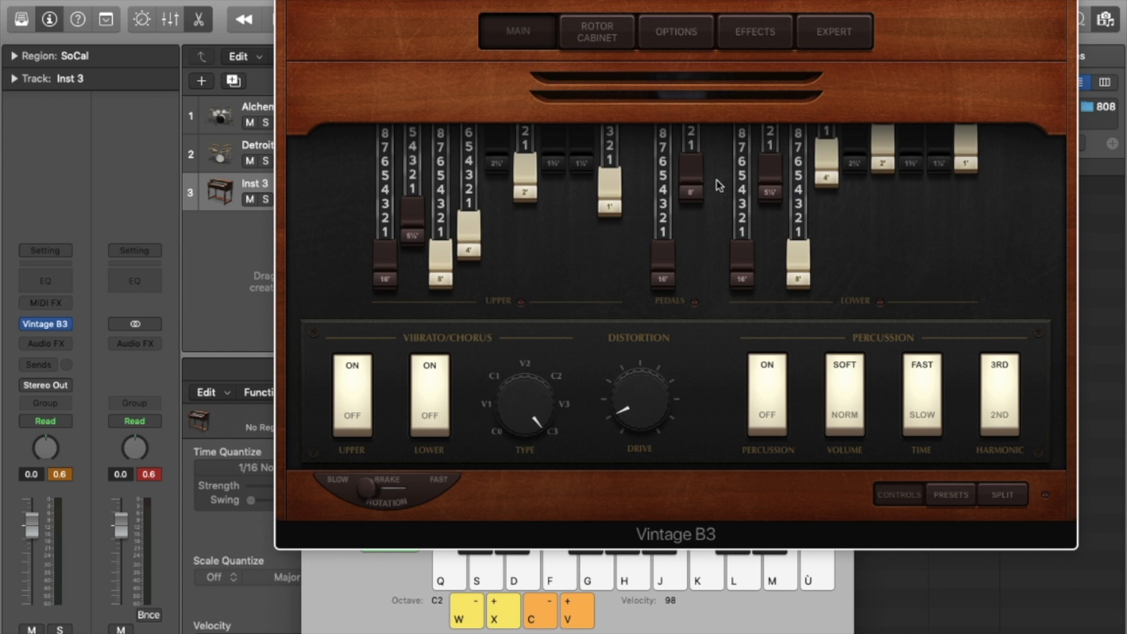
pyautogui.moveTo(604, 176)
pyautogui.mouseDown()
pyautogui.moveTo(610, 247)
pyautogui.moveTo(611, 171)
pyautogui.moveTo(612, 195)
pyautogui.mouseUp()
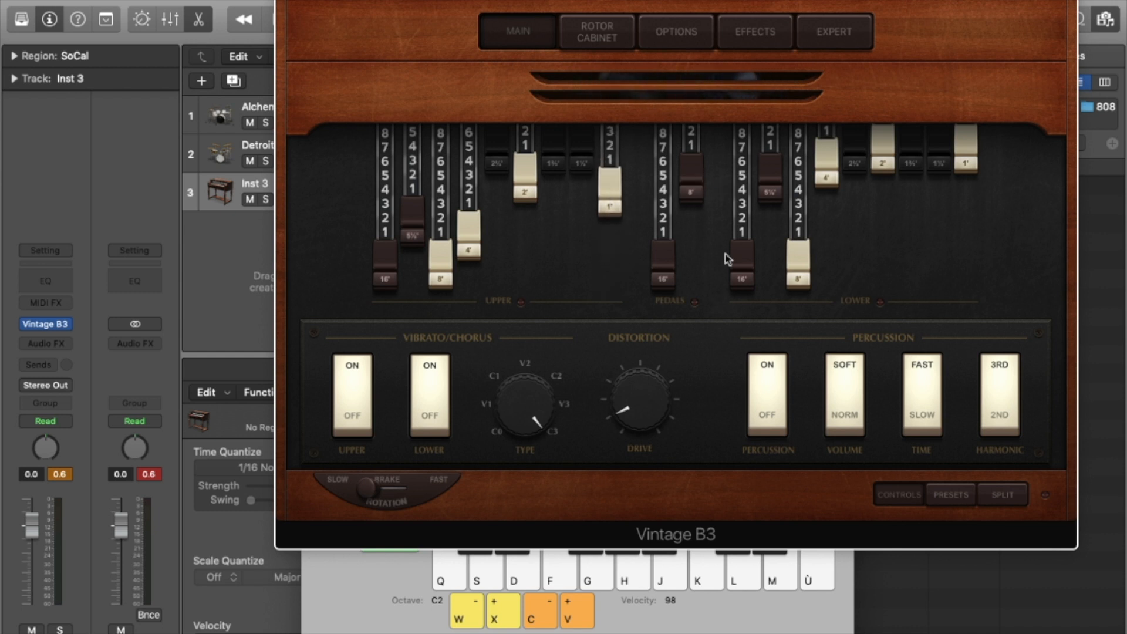
pyautogui.moveTo(669, 261); pyautogui.dragTo(673, 285)
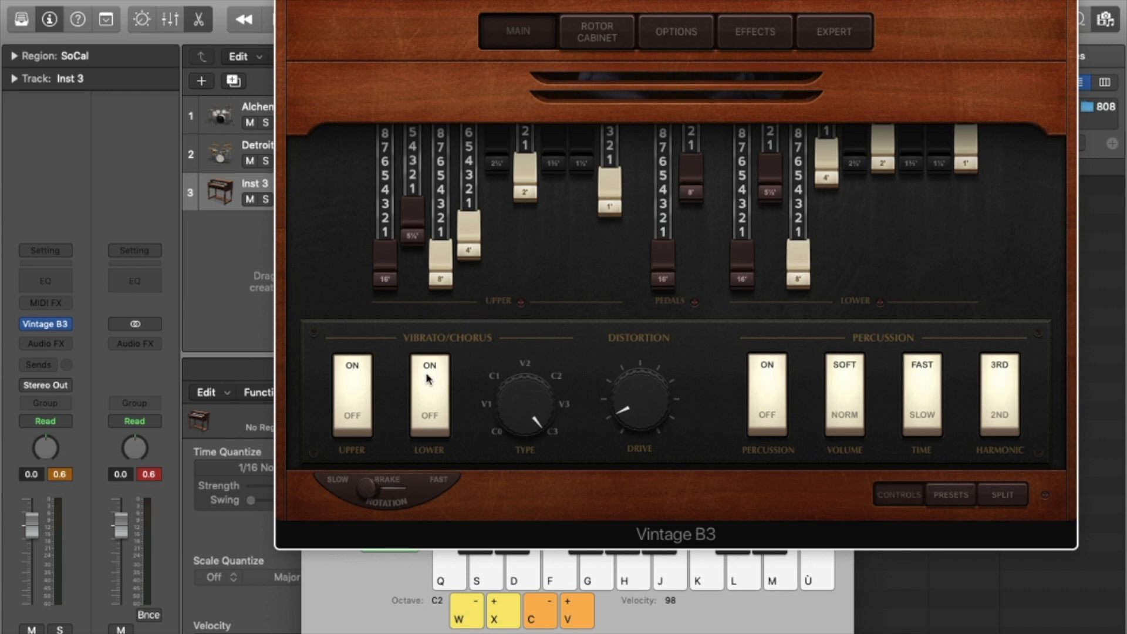
pyautogui.moveTo(626, 390); pyautogui.dragTo(644, 414)
pyautogui.moveTo(991, 0); pyautogui.dragTo(991, 18)
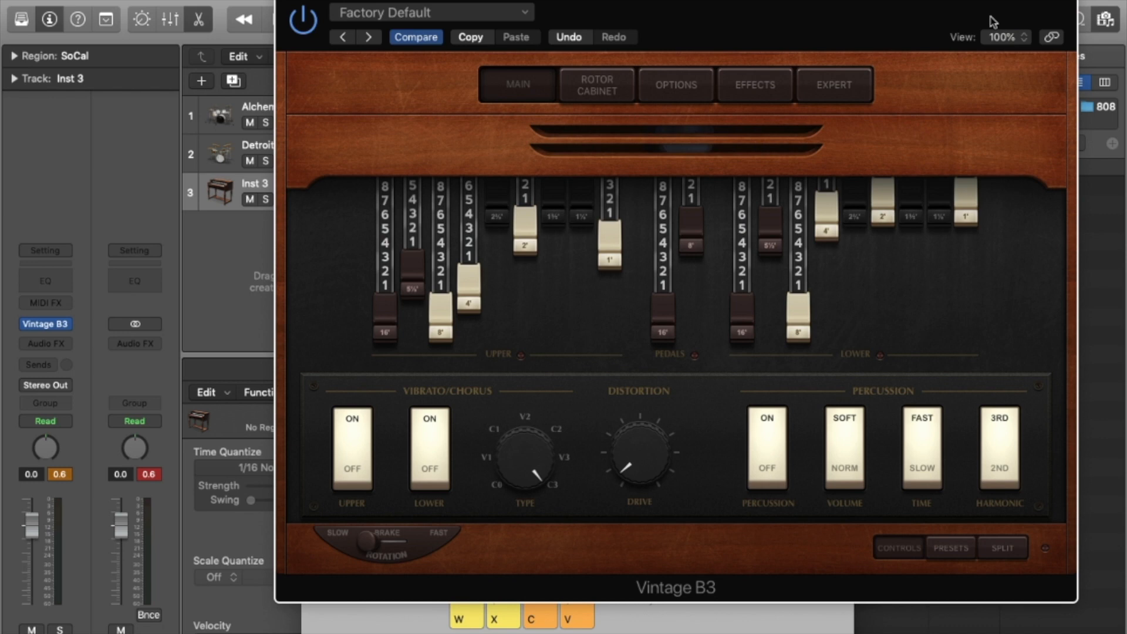
# Load 80's Pop Organ, then step through Bebop and Big Jazz Organ to Grand Organ.
pyautogui.click(451, 17)
pyautogui.click(460, 351)
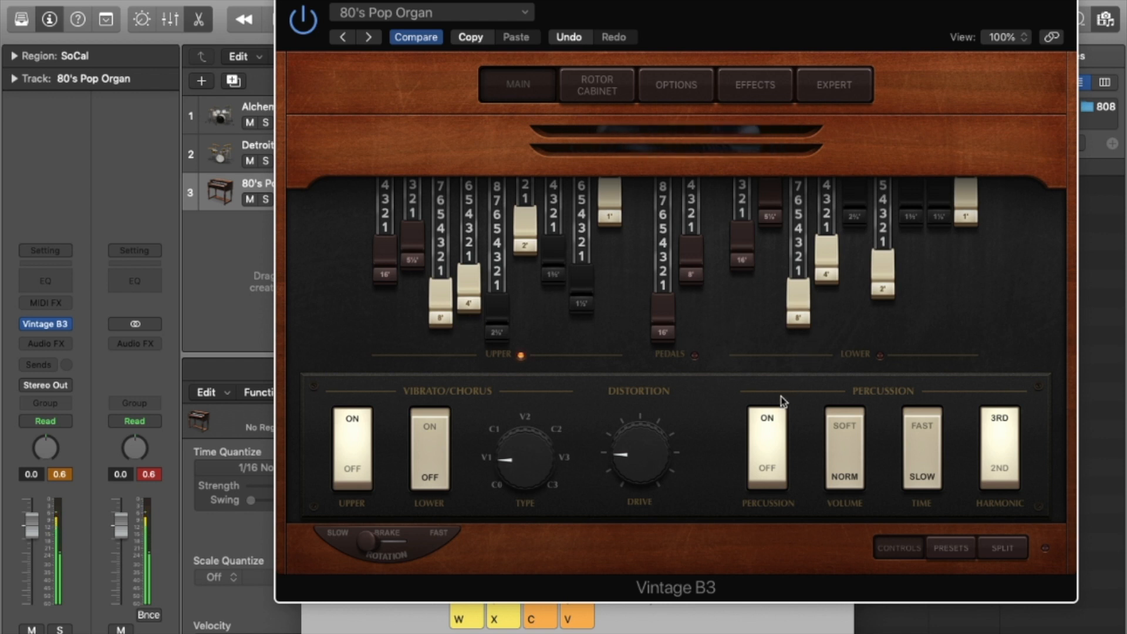
pyautogui.click(368, 37)
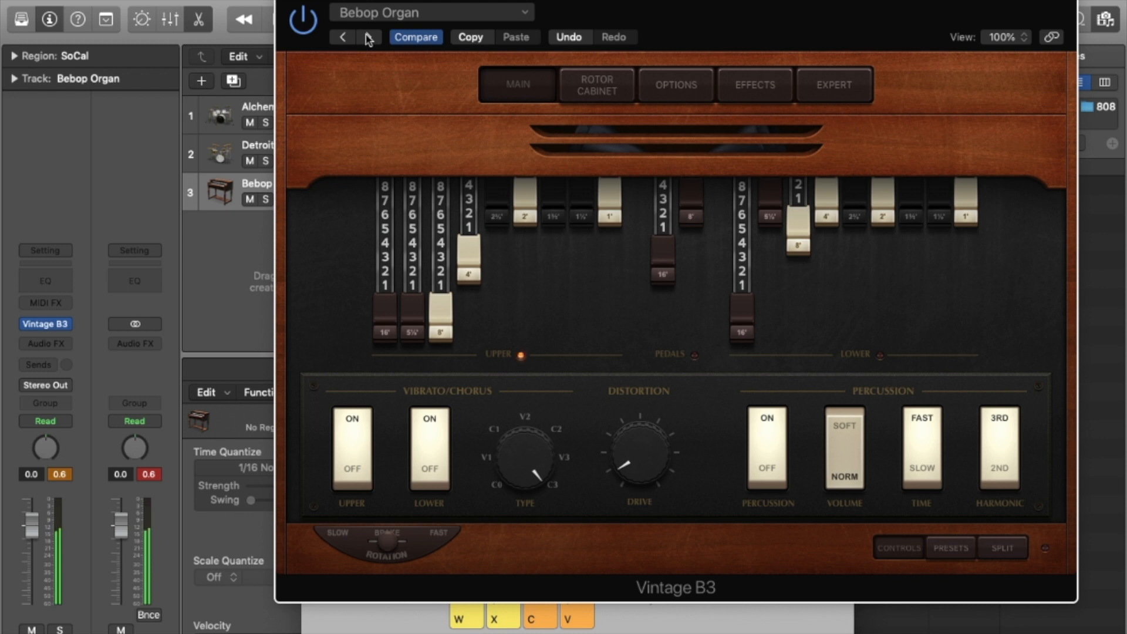
pyautogui.click(367, 37)
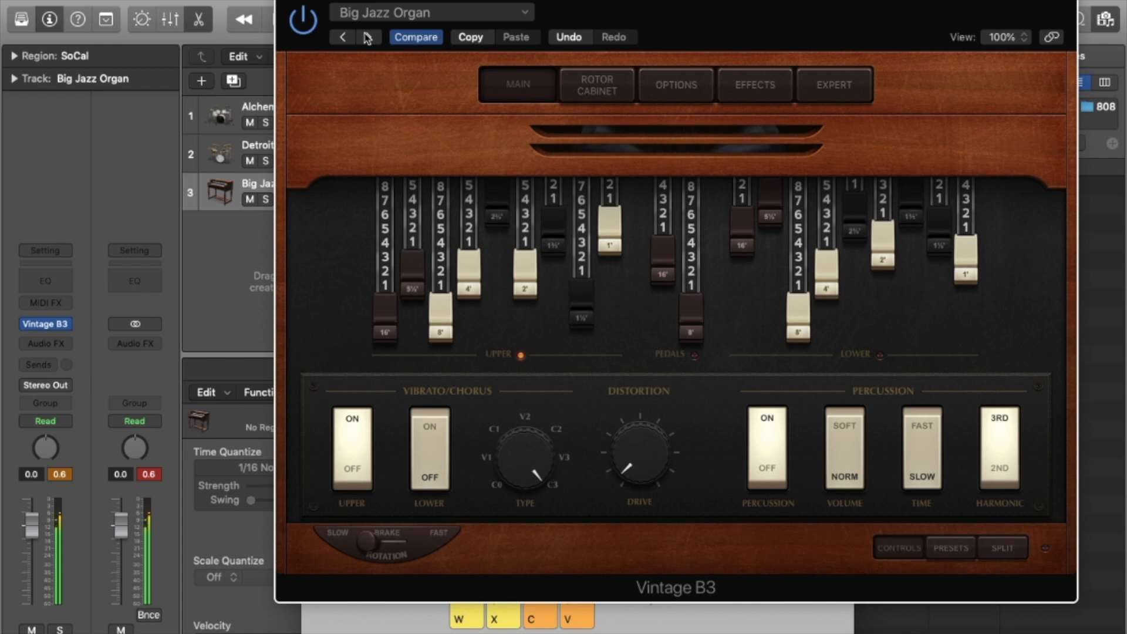
pyautogui.click(369, 37)
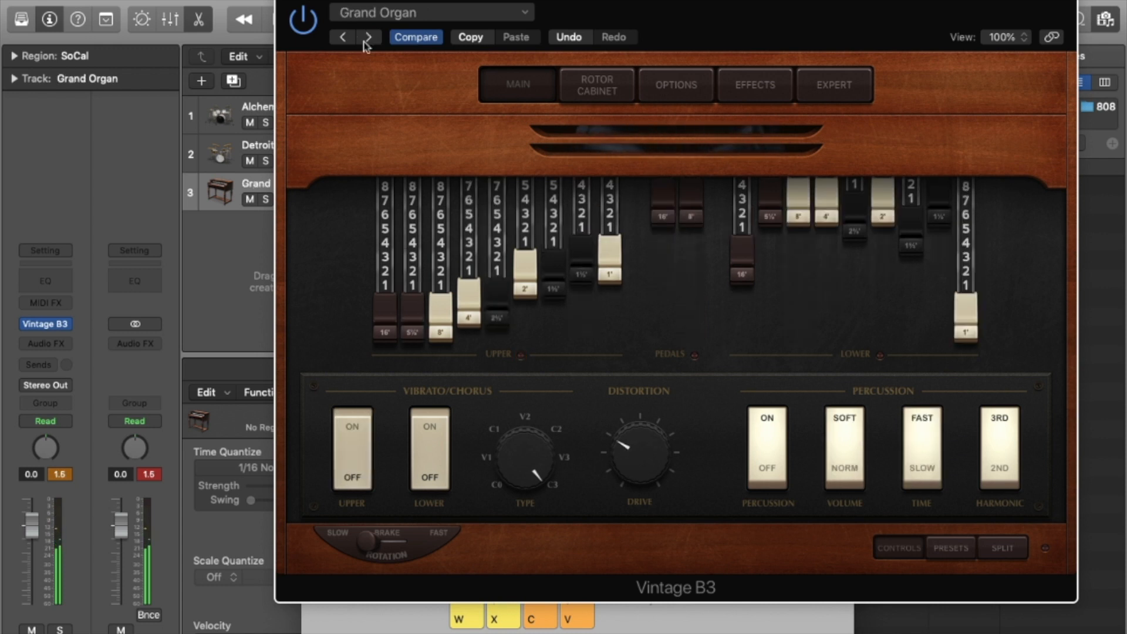
pyautogui.click(66, 325)
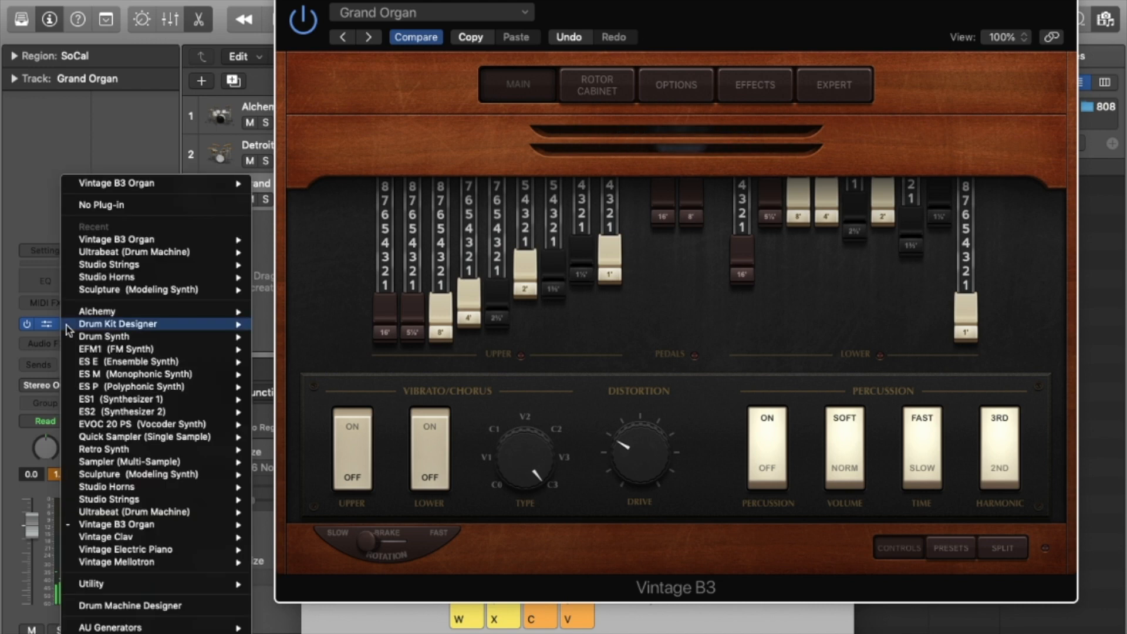
# Load Vintage Clav with 70's Funk Clav, then step to Bigger Clav and Classic D6.
pyautogui.moveTo(181, 536)
pyautogui.click(280, 549)
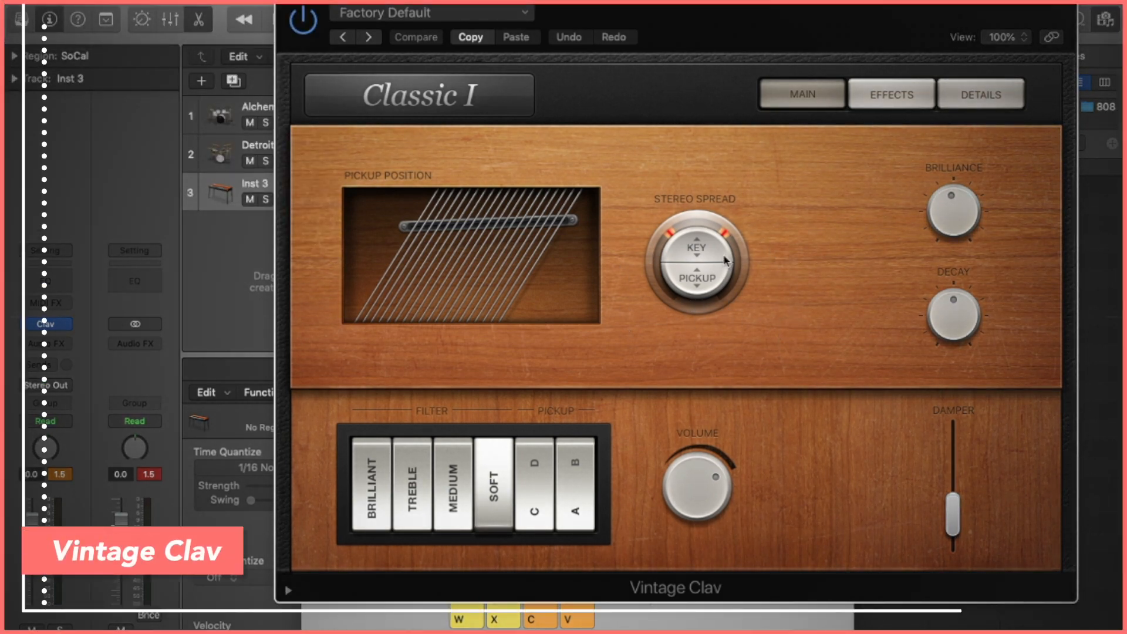
pyautogui.click(496, 12)
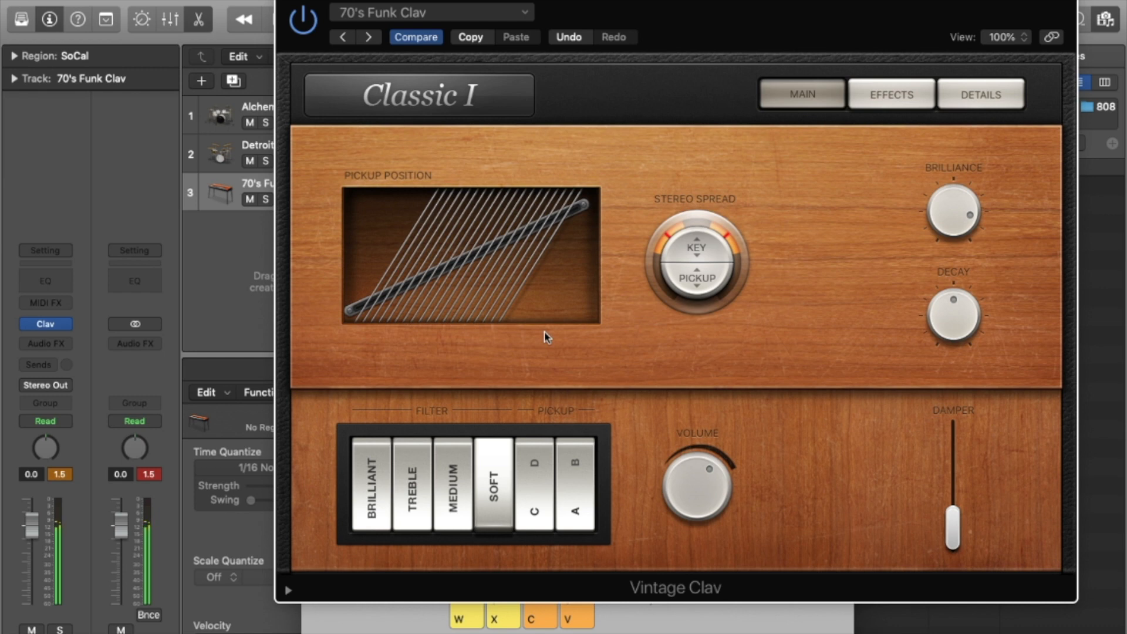
pyautogui.click(368, 37)
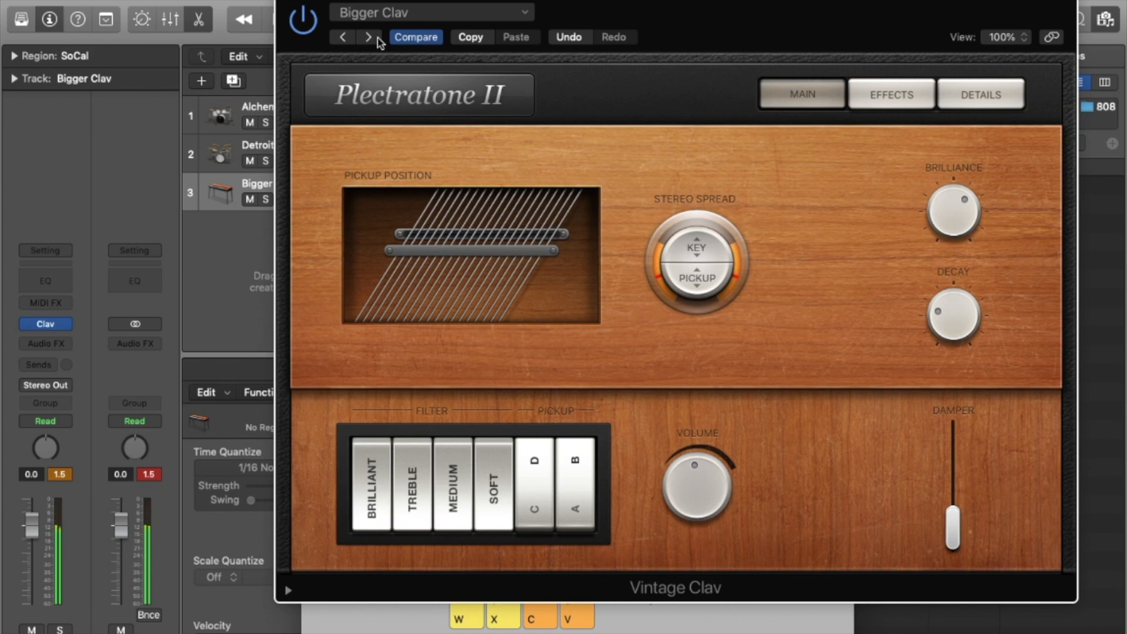
pyautogui.click(370, 37)
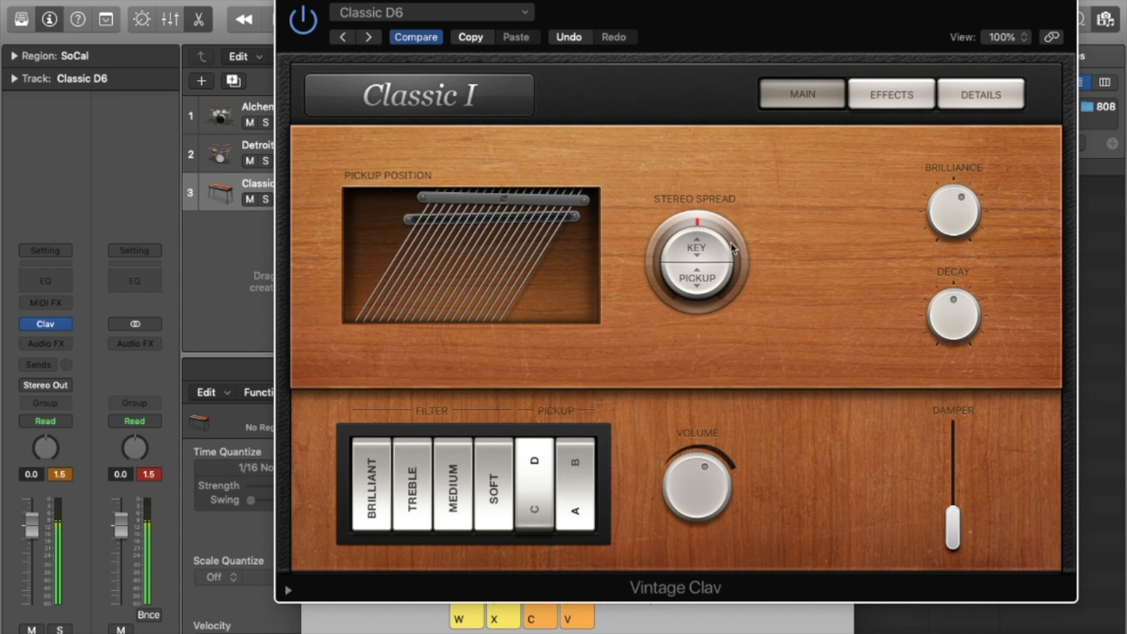
# Widen the clav's stereo spread, set decay to -0.68, filter to brilliant, damper to 0.86.
pyautogui.moveTo(704, 248); pyautogui.dragTo(706, 170)
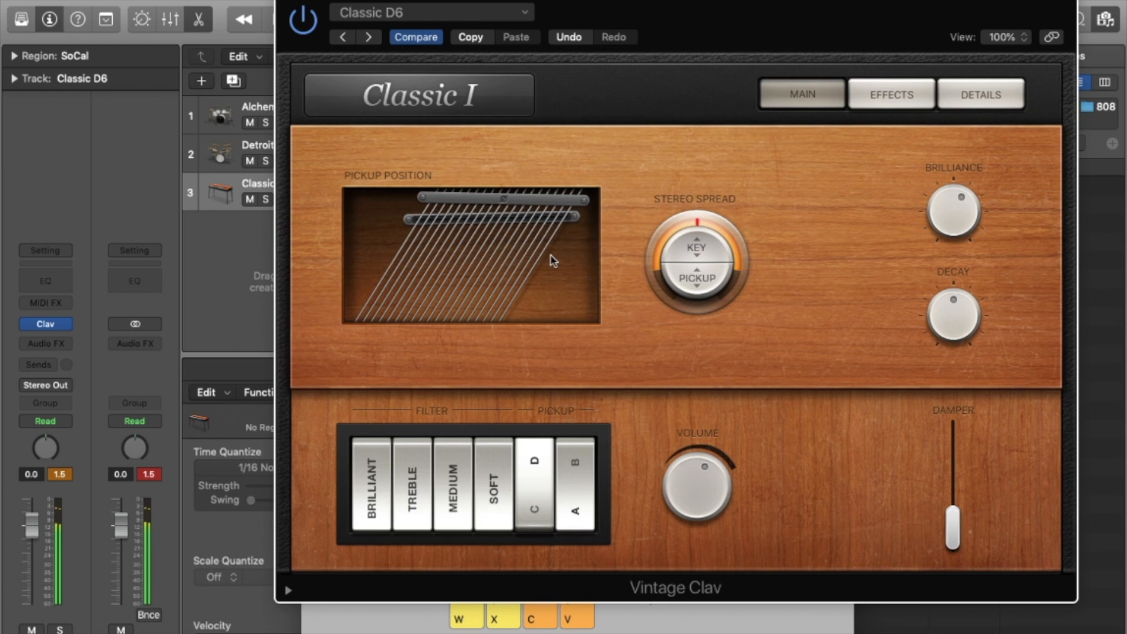
pyautogui.moveTo(940, 227); pyautogui.dragTo(946, 149)
pyautogui.moveTo(952, 205); pyautogui.dragTo(978, 221)
pyautogui.moveTo(958, 322); pyautogui.dragTo(975, 186)
pyautogui.click(496, 480)
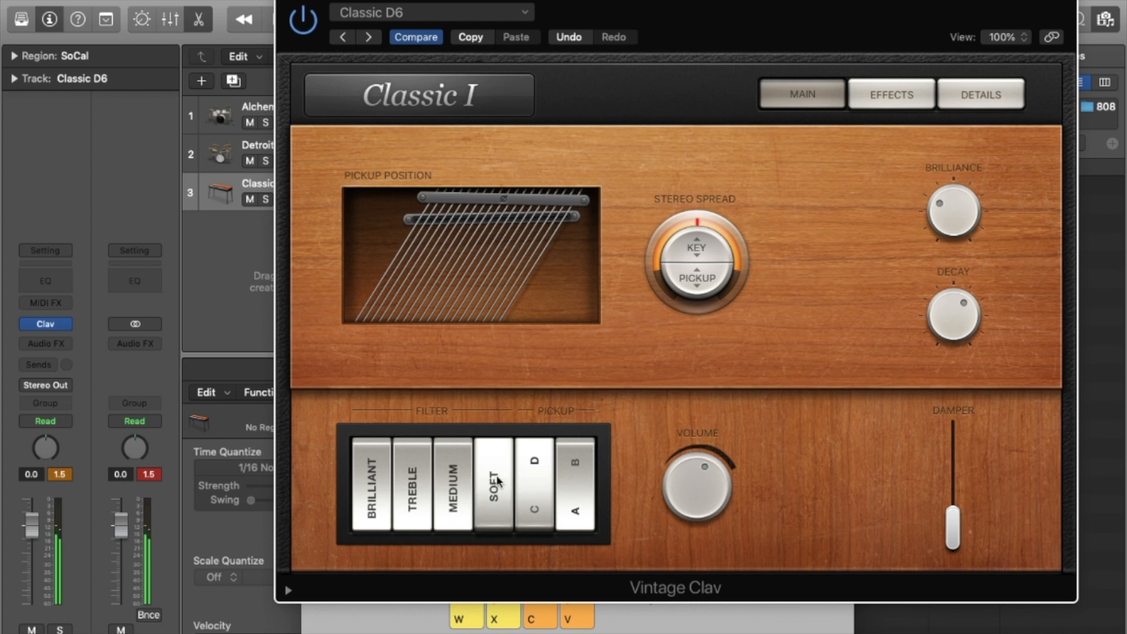
pyautogui.click(463, 482)
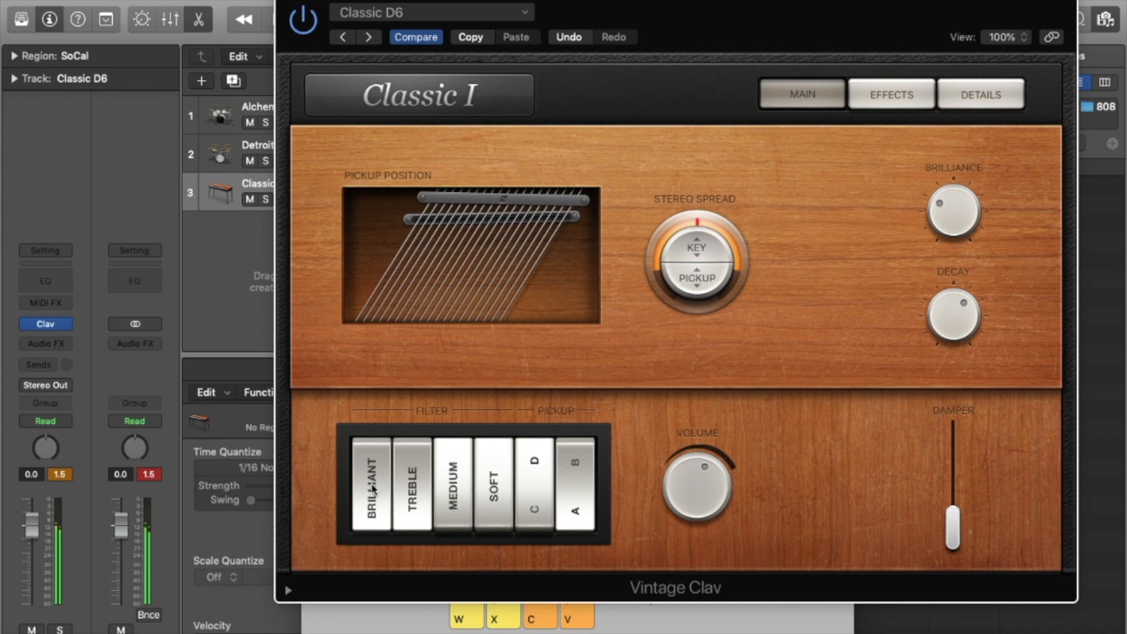
pyautogui.click(373, 489)
pyautogui.moveTo(702, 484); pyautogui.dragTo(702, 483)
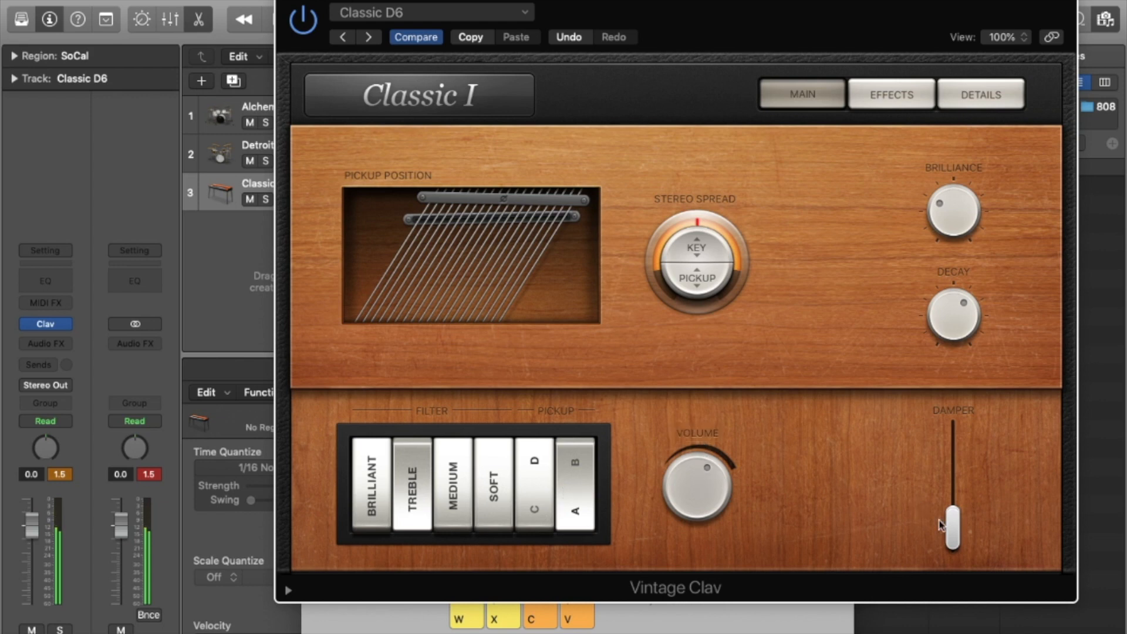
pyautogui.moveTo(946, 530); pyautogui.dragTo(957, 473)
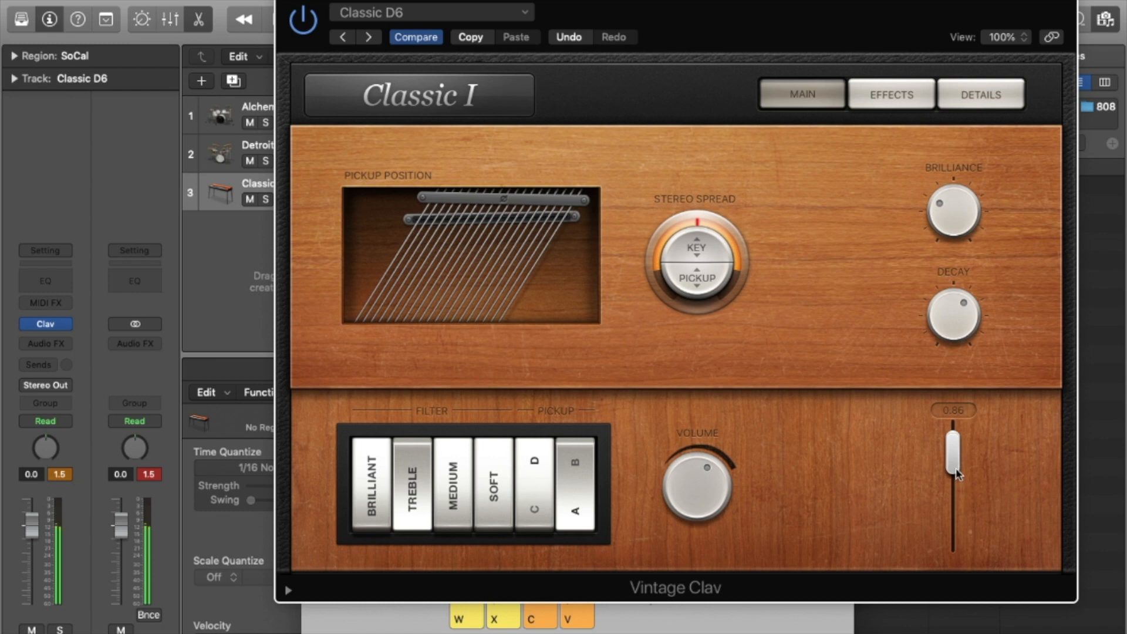
# Step through Cop Show Clav and Deep Funk Clav to the Distorted Clav preset.
pyautogui.click(369, 38)
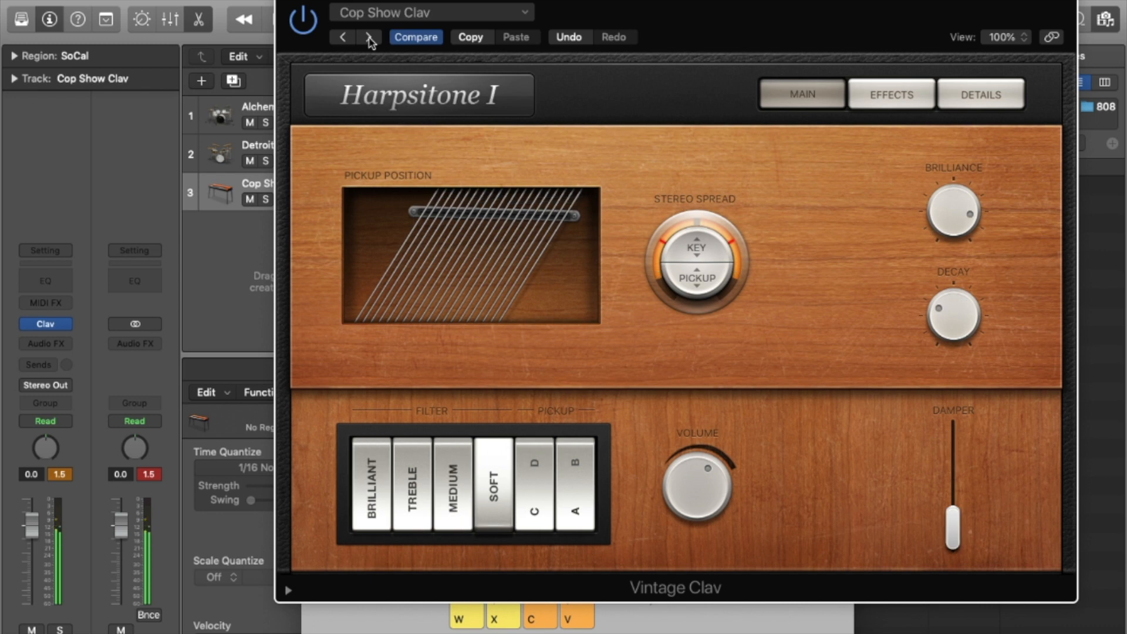
pyautogui.click(369, 38)
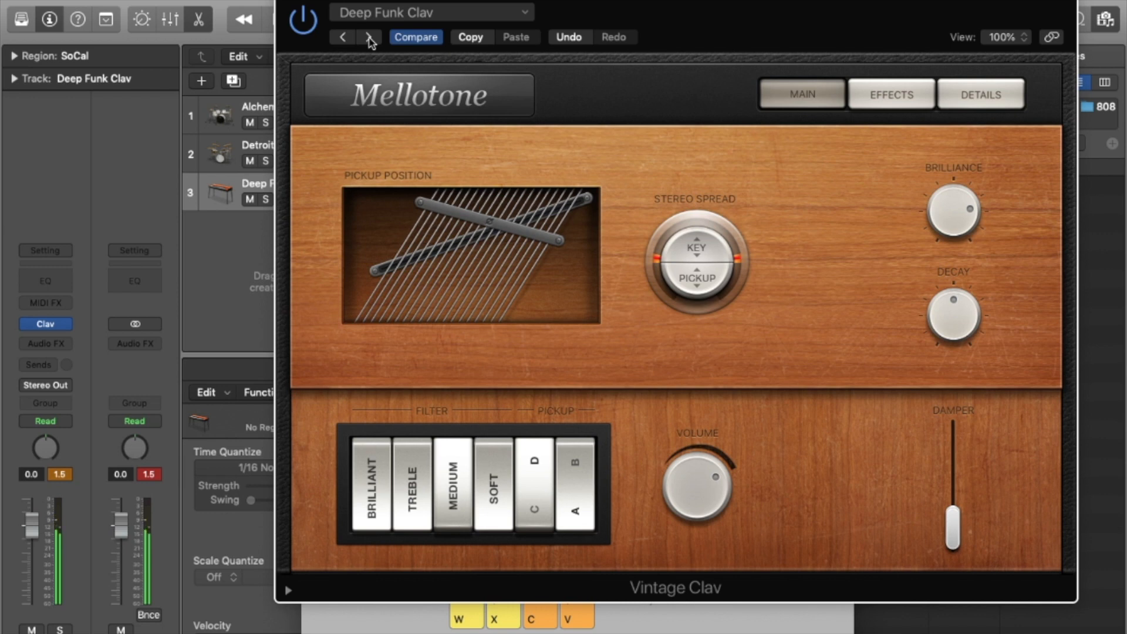
pyautogui.click(369, 37)
pyautogui.click(45, 323)
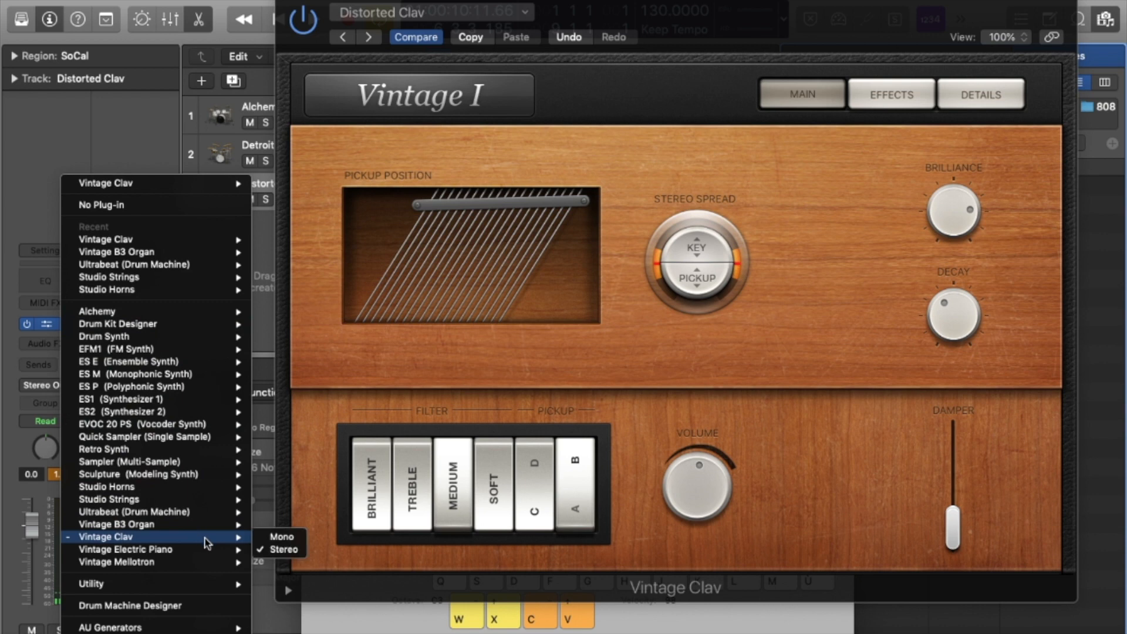
# Load stereo Vintage Electric Piano, try the Hip Roads preset, then load Modern Classic.
pyautogui.moveTo(221, 549)
pyautogui.click(283, 548)
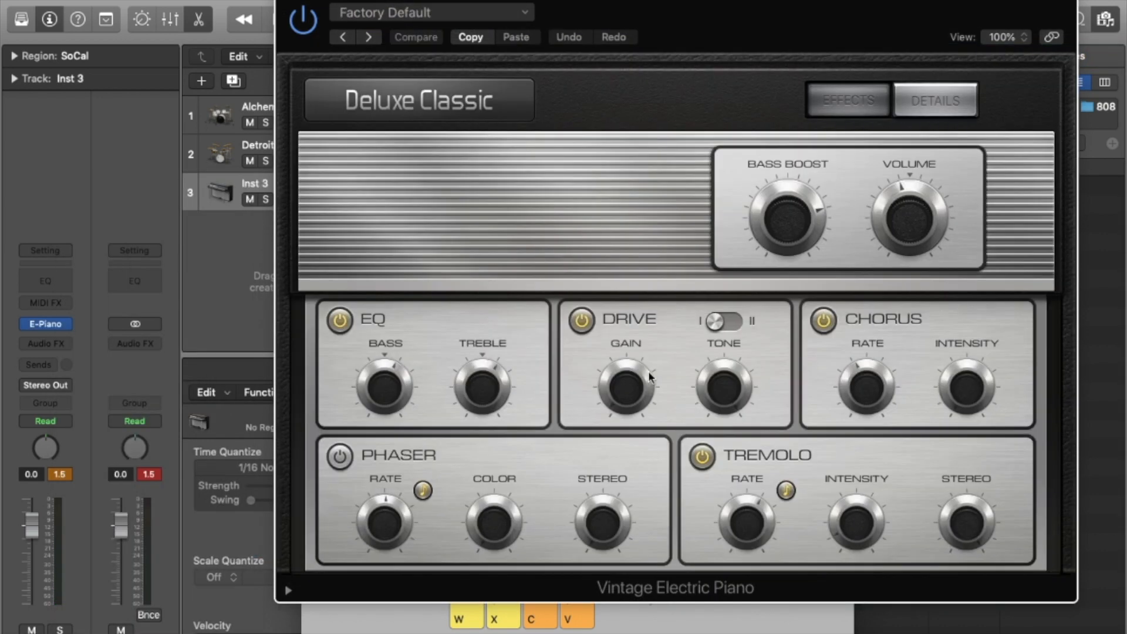
pyautogui.click(464, 10)
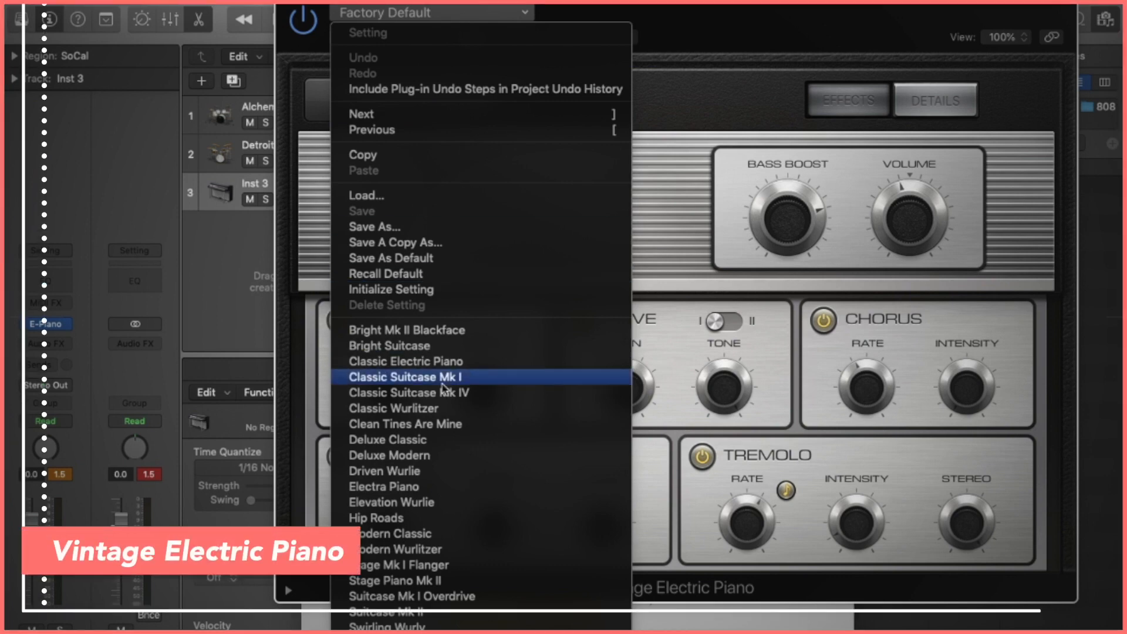
pyautogui.scroll(-4, 443, 388)
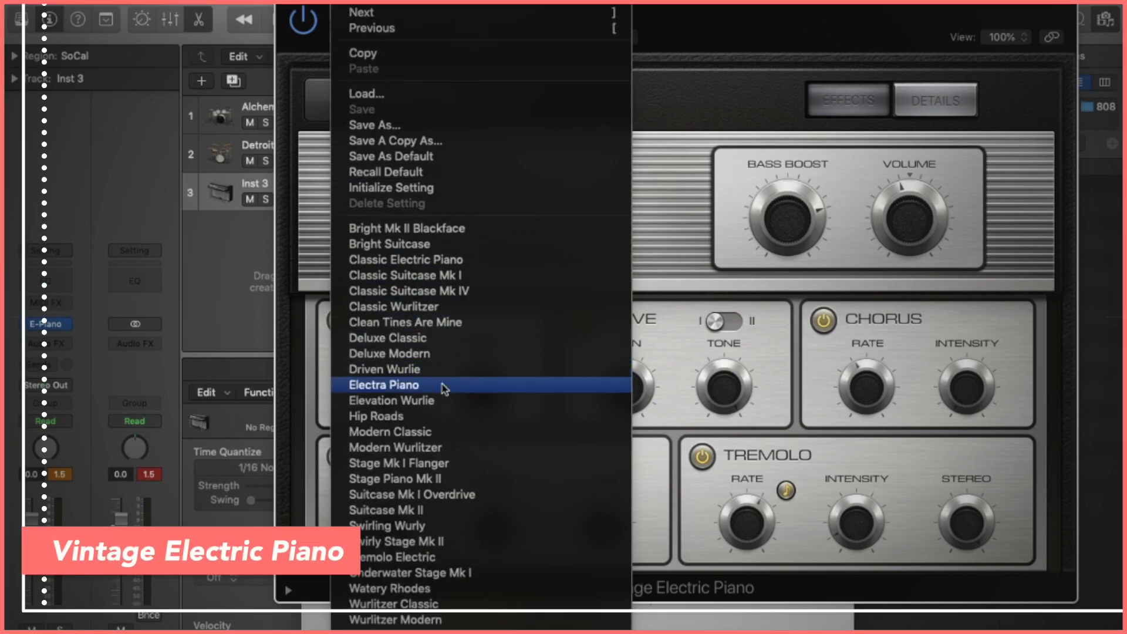
pyautogui.click(442, 419)
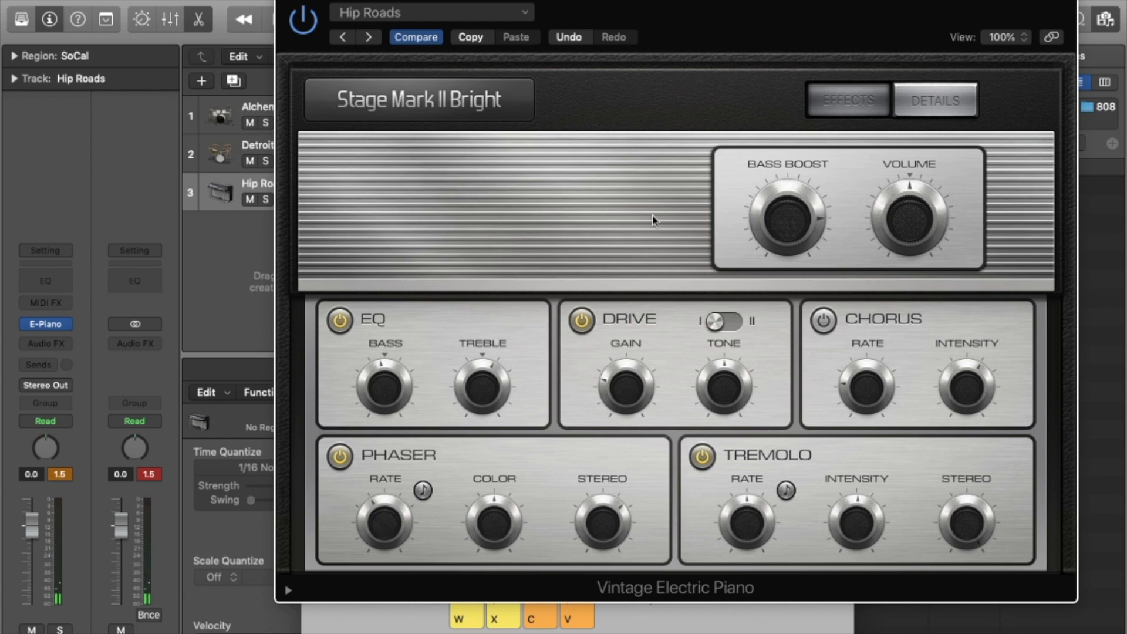
pyautogui.click(490, 15)
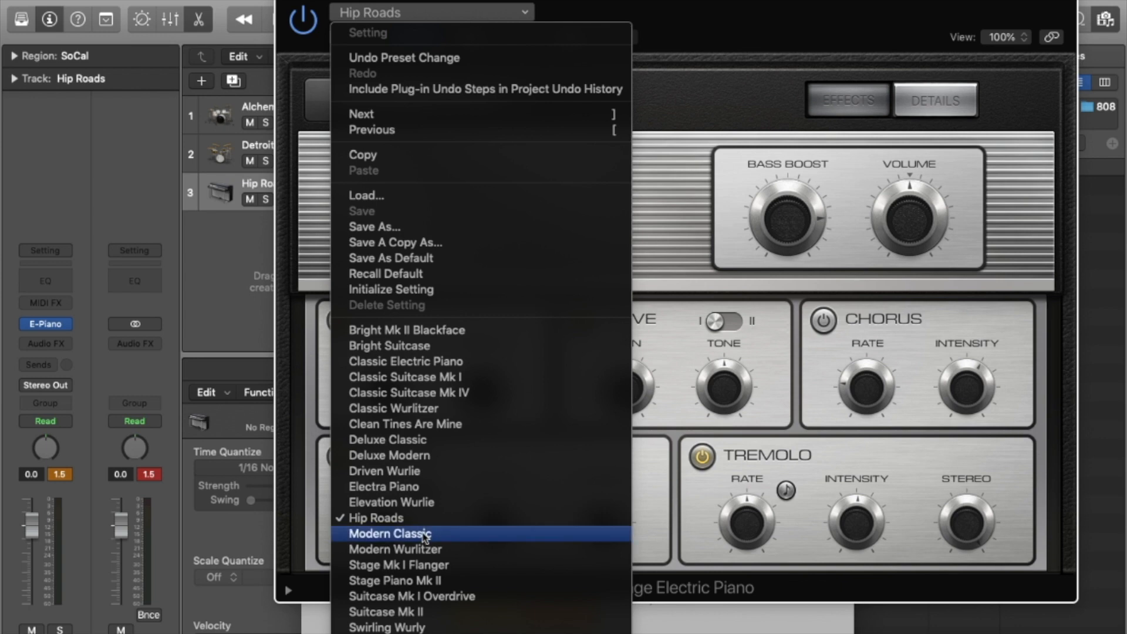
pyautogui.click(425, 536)
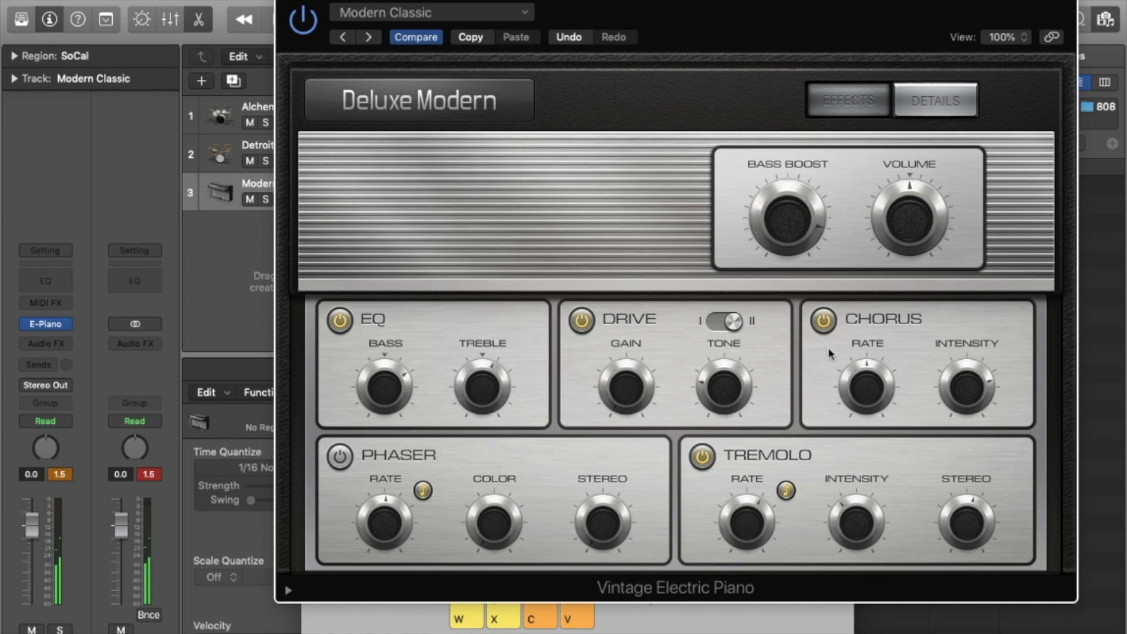
# Test chorus and bass boost, then set Drive tone to 2800 Hz in mode I.
pyautogui.click(821, 322)
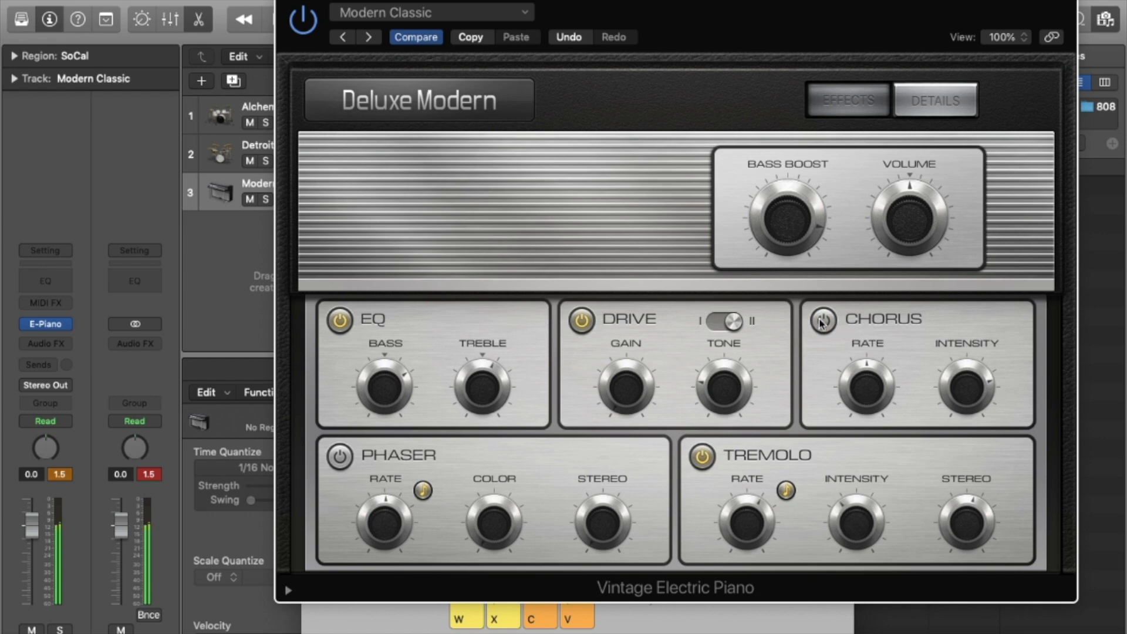
pyautogui.click(821, 323)
pyautogui.moveTo(793, 230); pyautogui.dragTo(781, 321)
pyautogui.moveTo(776, 226); pyautogui.dragTo(763, 79)
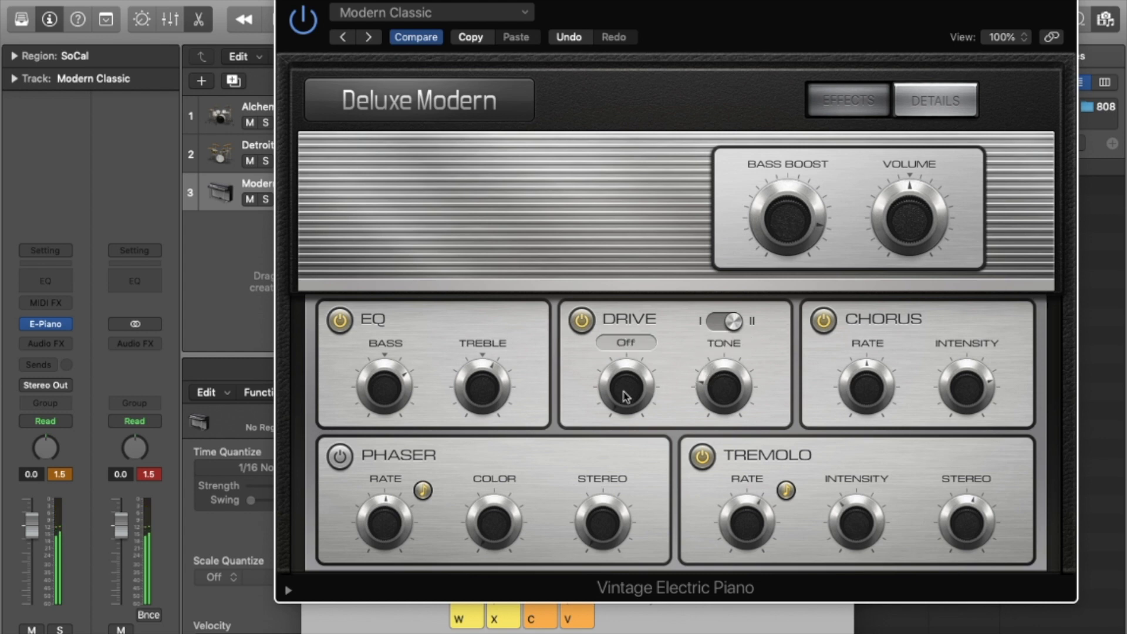
pyautogui.moveTo(702, 343); pyautogui.dragTo(719, 295)
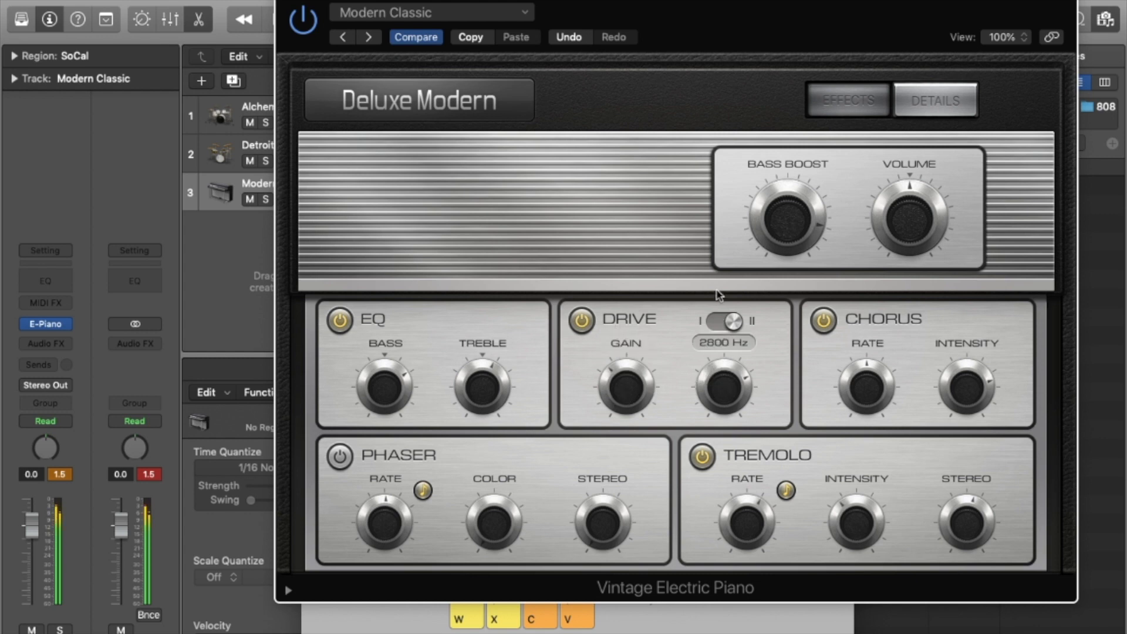
pyautogui.click(725, 326)
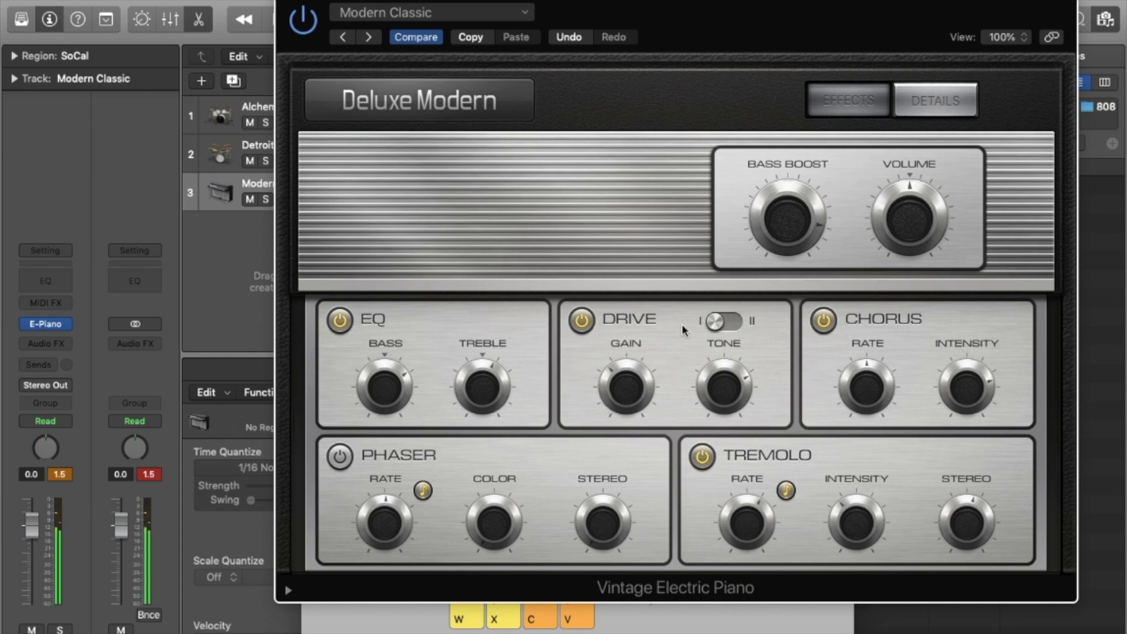
# Turn EQ off, enable Phaser with half color and wider stereo, and set Tremolo rate to 1/4.
pyautogui.click(340, 322)
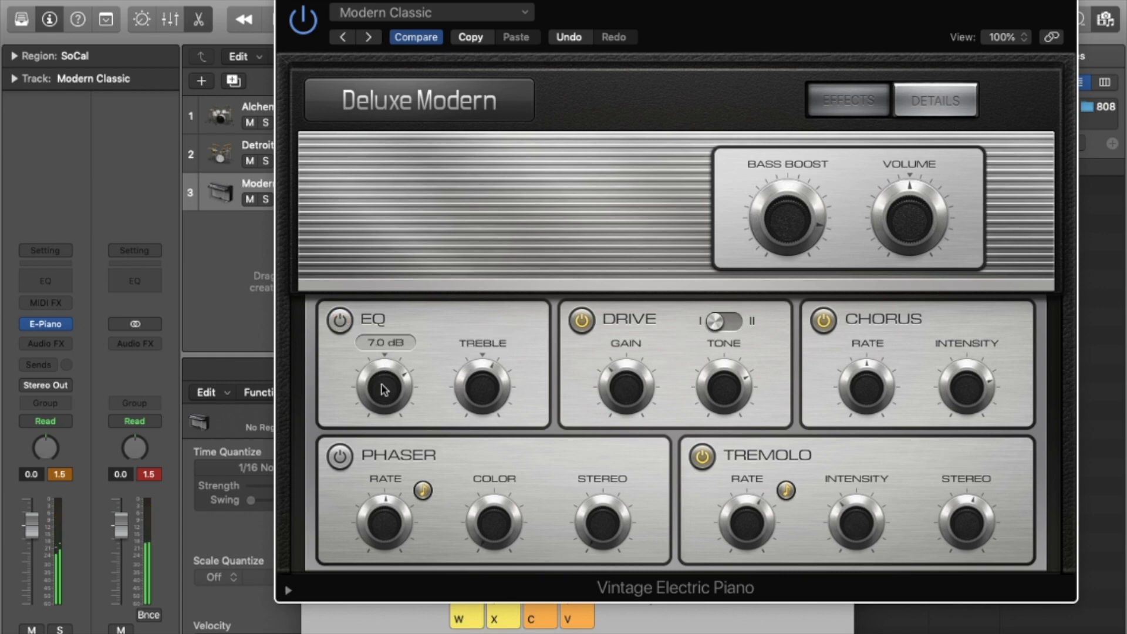
pyautogui.click(338, 457)
pyautogui.moveTo(495, 541)
pyautogui.moveTo(494, 541); pyautogui.dragTo(495, 453)
pyautogui.moveTo(591, 478); pyautogui.dragTo(590, 420)
pyautogui.moveTo(610, 529)
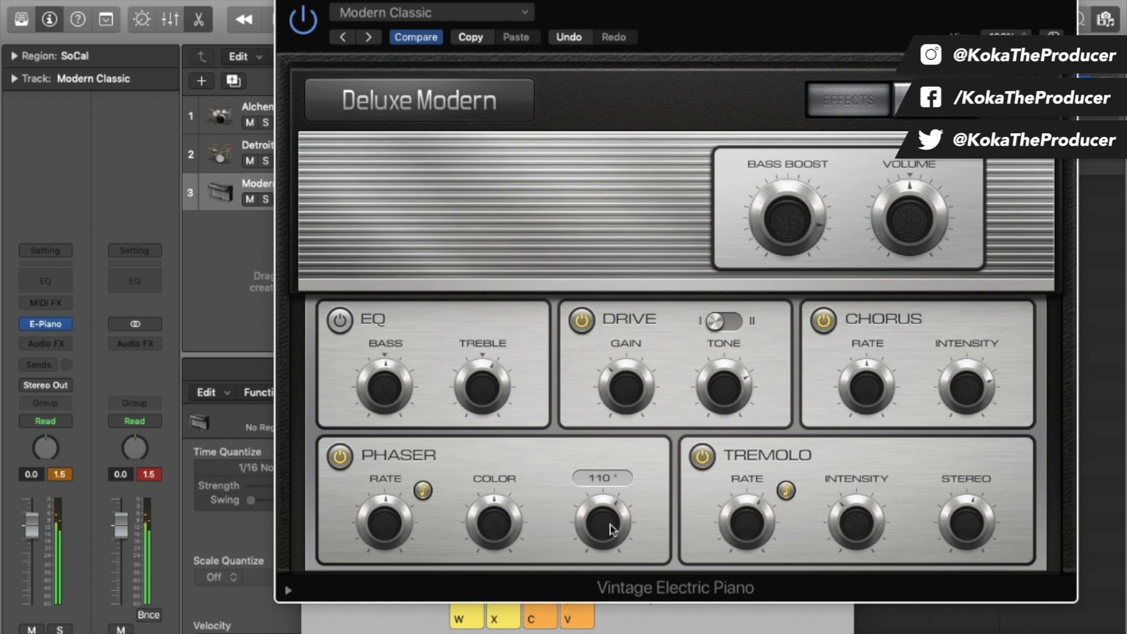
pyautogui.moveTo(850, 522)
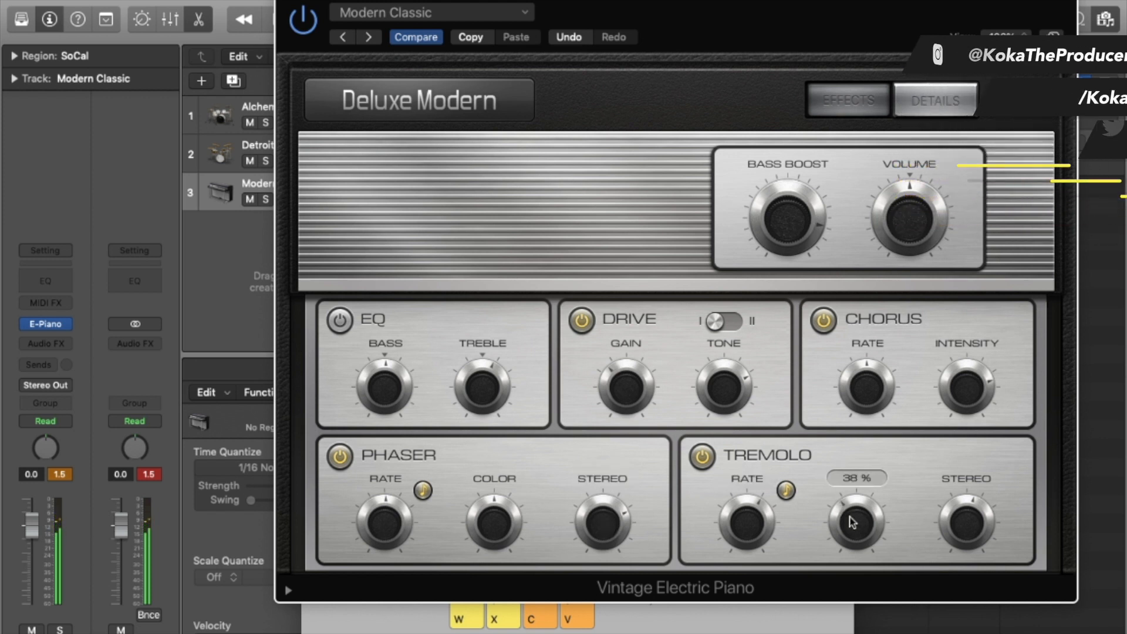
pyautogui.moveTo(737, 516)
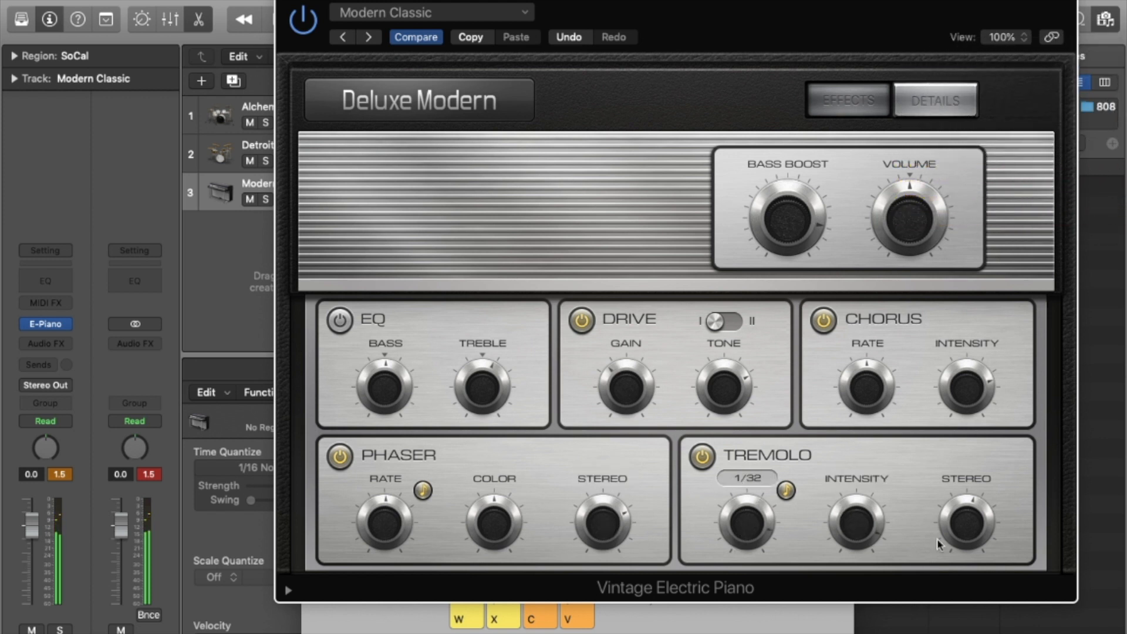
pyautogui.moveTo(737, 523); pyautogui.dragTo(749, 558)
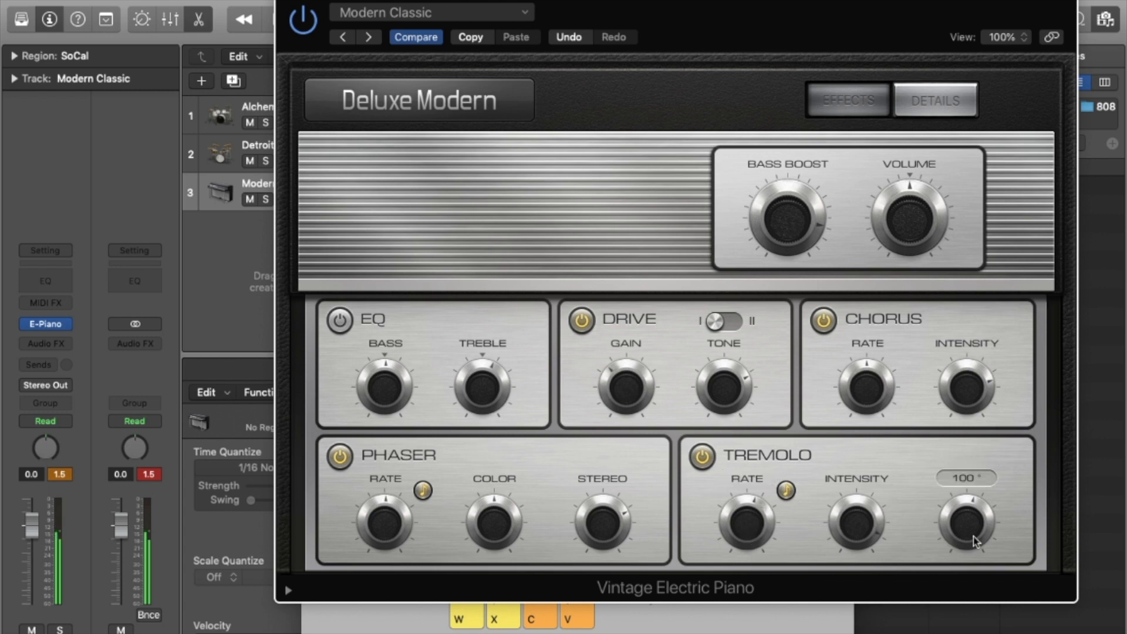
pyautogui.moveTo(739, 536); pyautogui.dragTo(756, 584)
# Show the electric piano's Details settings and detune it with the Tune knob.
pyautogui.click(933, 109)
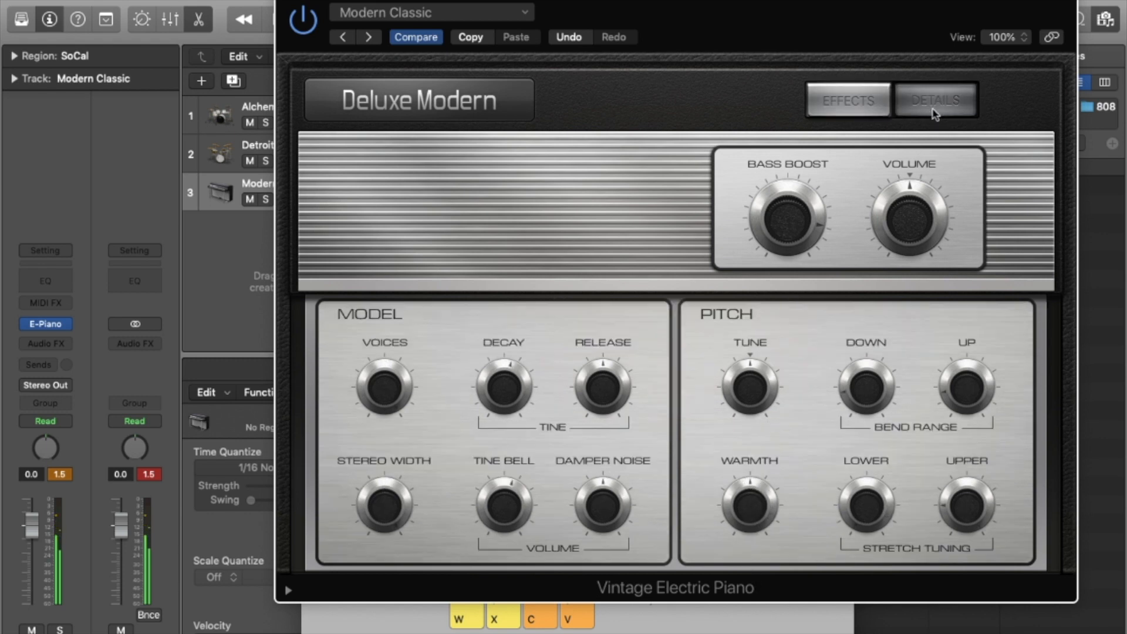
pyautogui.moveTo(751, 388); pyautogui.dragTo(737, 547)
pyautogui.moveTo(746, 393); pyautogui.dragTo(749, 340)
# Sweep the Voices setting through 1 and 62, ending at 6 voices.
pyautogui.moveTo(397, 389); pyautogui.dragTo(410, 578)
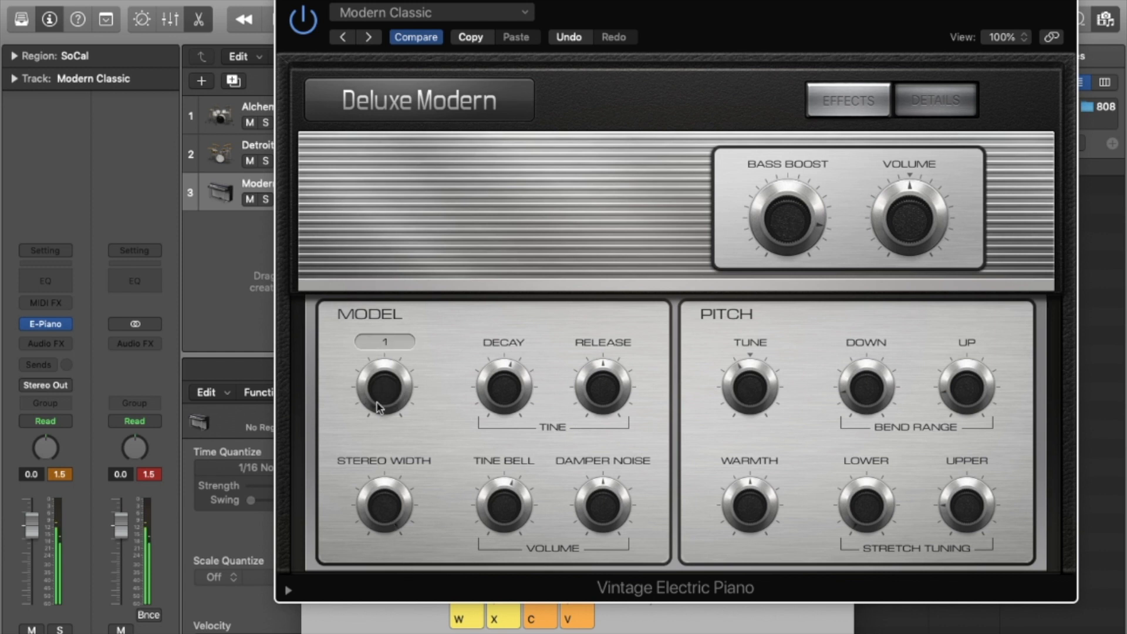
pyautogui.doubleClick(384, 462)
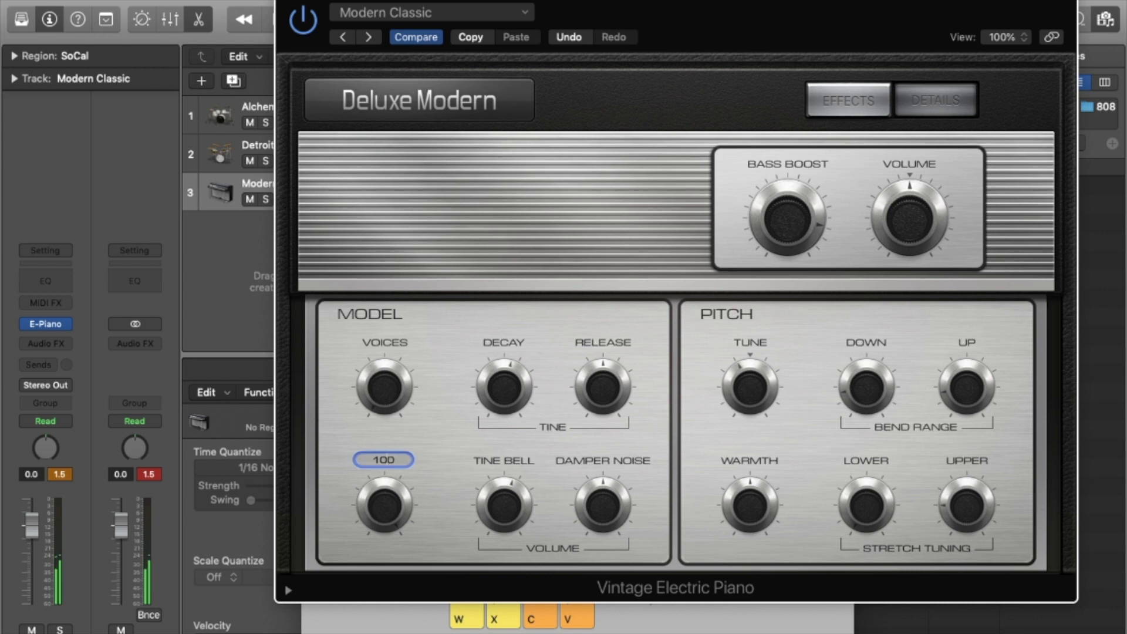
pyautogui.click(412, 371)
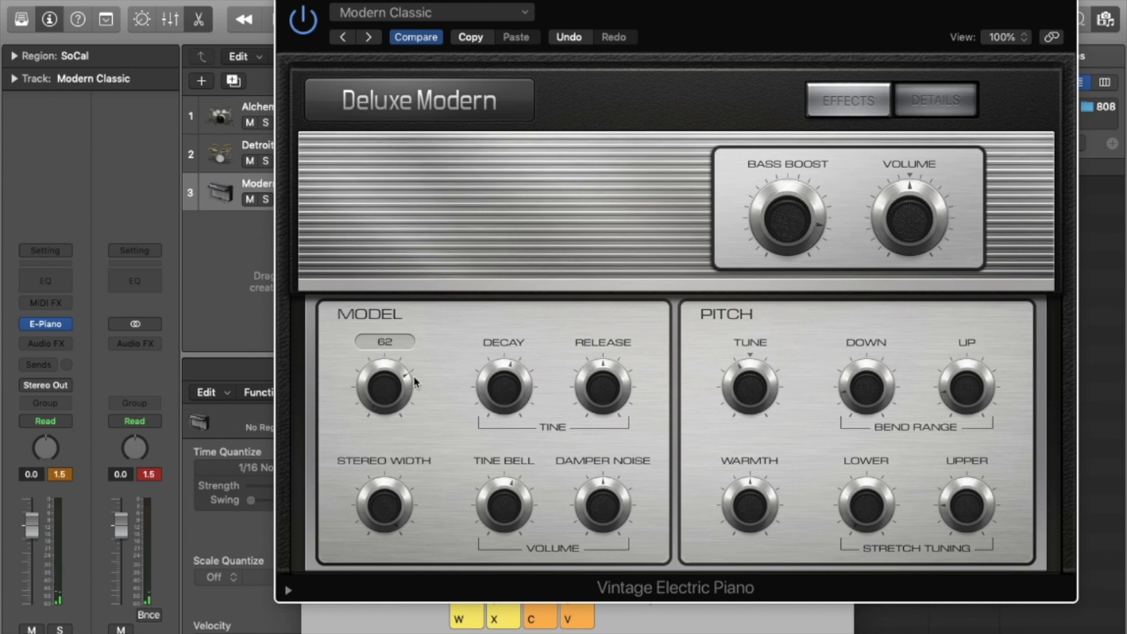
pyautogui.moveTo(378, 389); pyautogui.dragTo(412, 515)
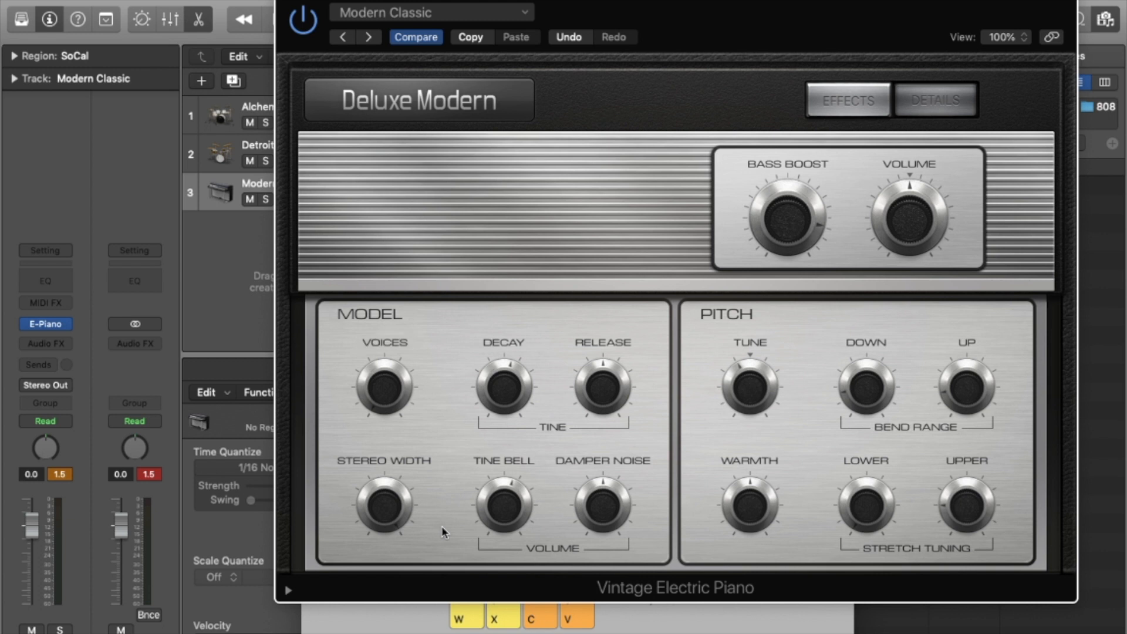
# Audition the electric piano by playing chords on the Musical Typing keyboard.
pyautogui.press('super+k')
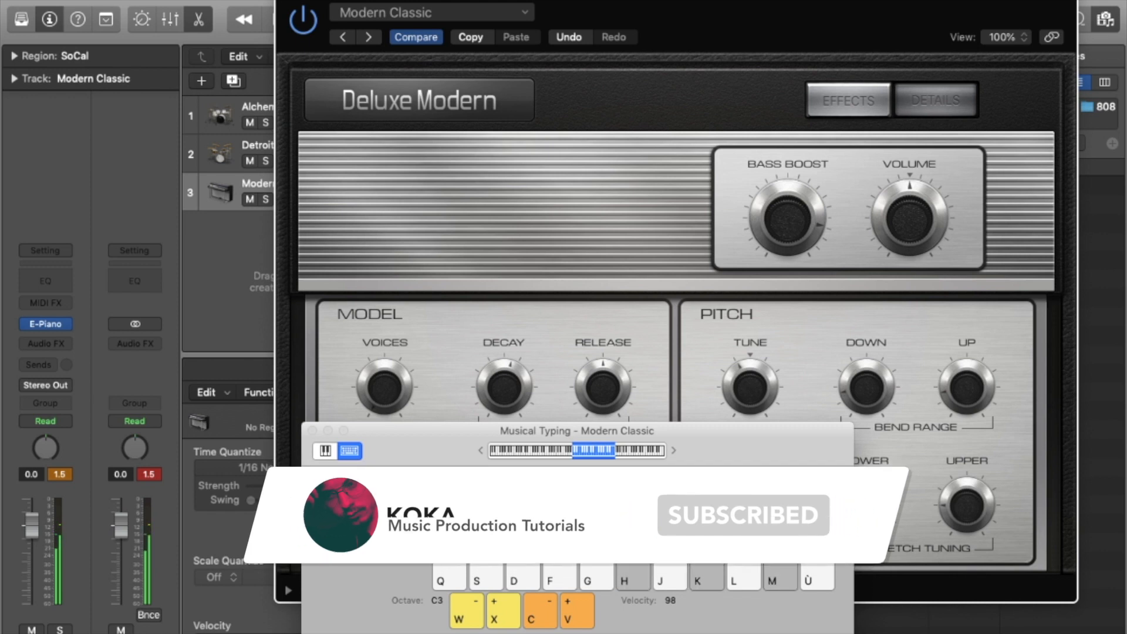
pyautogui.press('h')
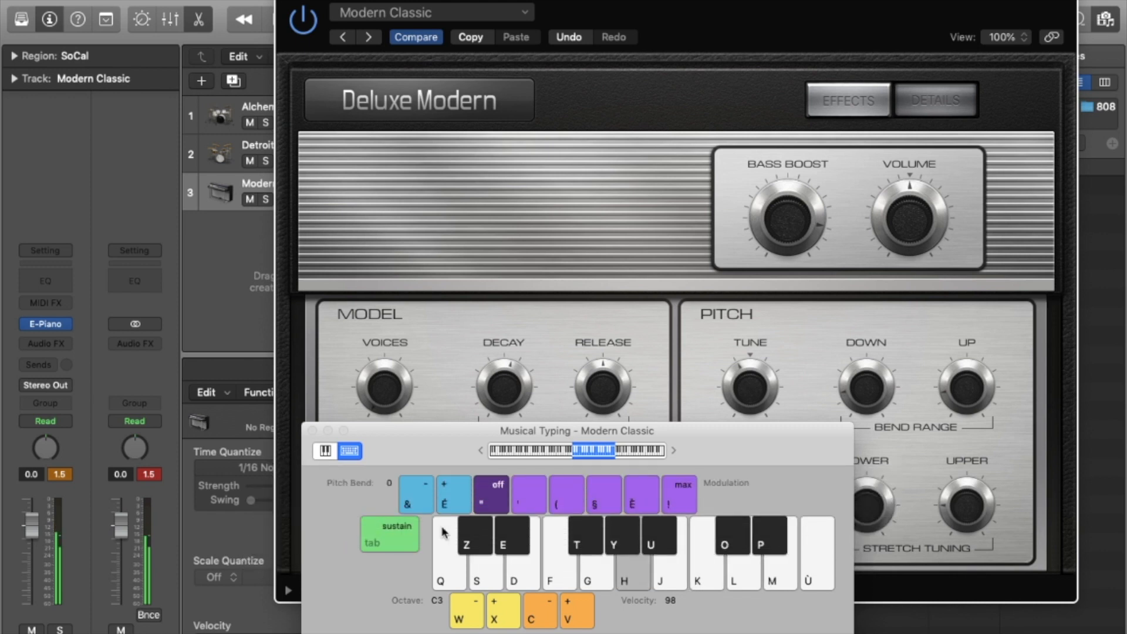
pyautogui.press('k')
pyautogui.press('m')
pyautogui.press('h')
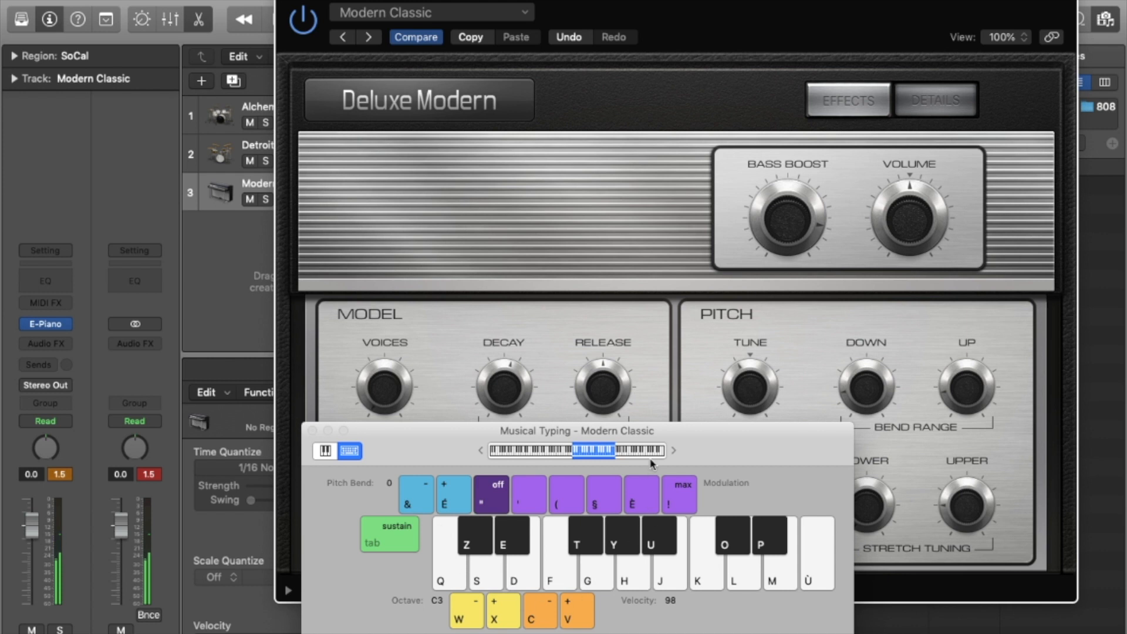
# Lower the piano's Voices to 3 while listening, then turn Voices up to the maximum.
pyautogui.moveTo(664, 435); pyautogui.dragTo(666, 441)
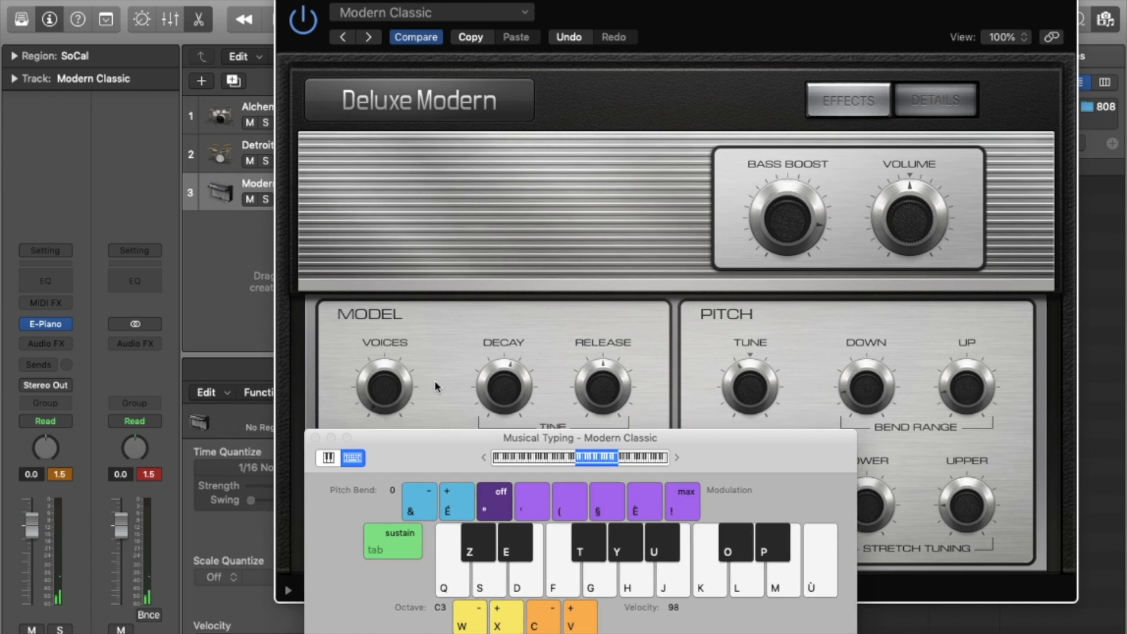
pyautogui.click(393, 385)
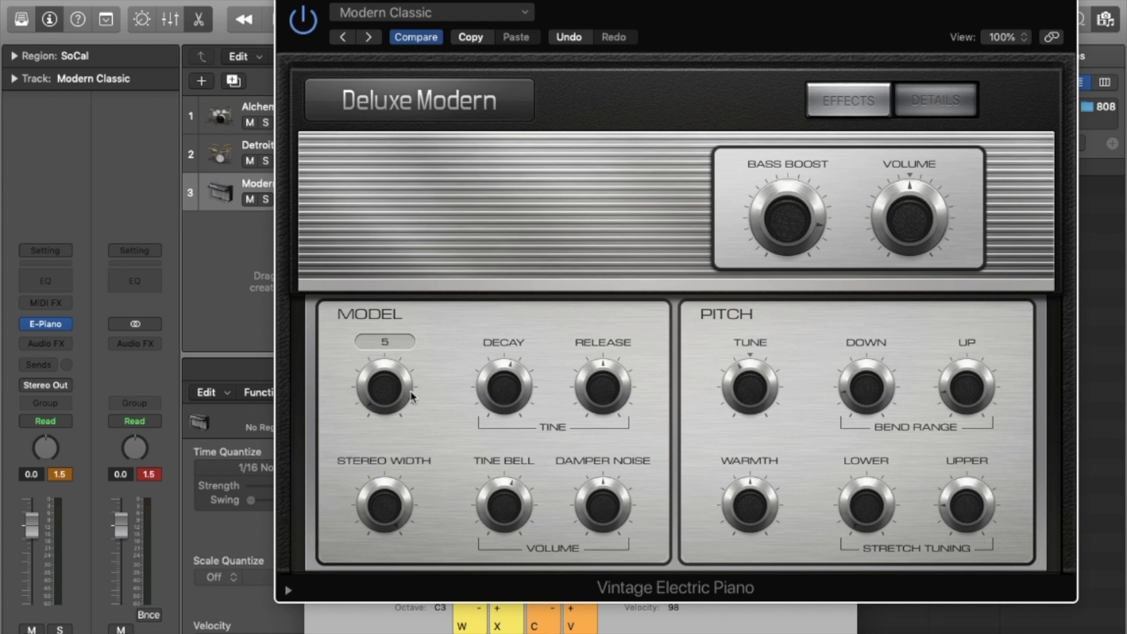
pyautogui.moveTo(411, 396); pyautogui.dragTo(388, 405)
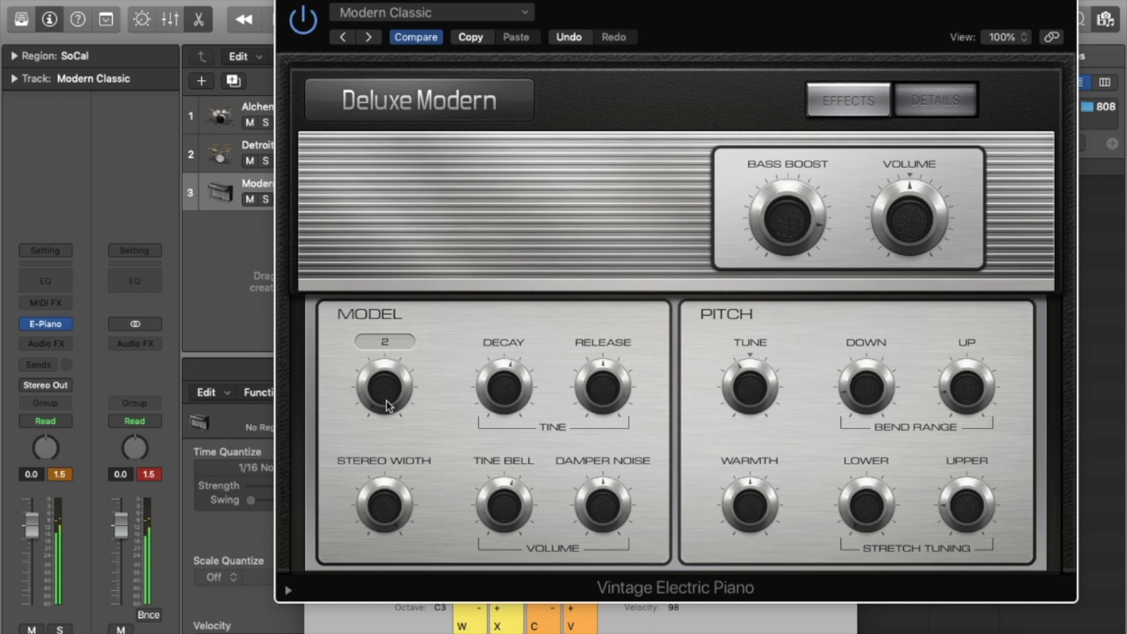
pyautogui.moveTo(387, 405); pyautogui.dragTo(386, 402)
pyautogui.moveTo(386, 403); pyautogui.dragTo(391, 311)
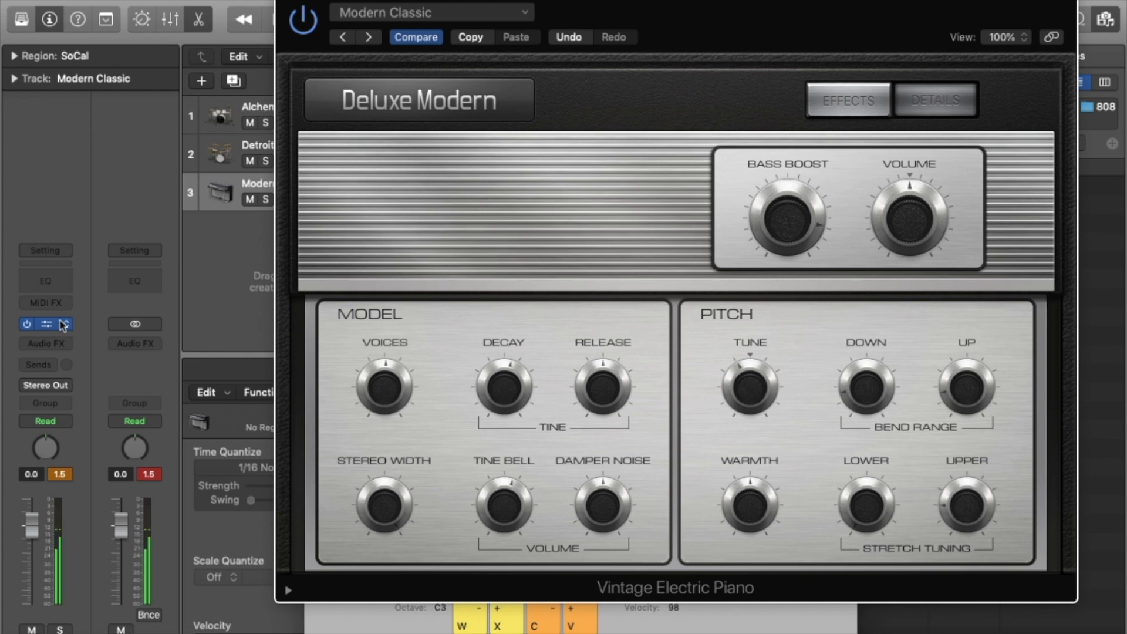
pyautogui.click(63, 323)
# Replace the electric piano on Inst 3 with the mono Vintage Mellotron.
pyautogui.moveTo(237, 562)
pyautogui.click(276, 561)
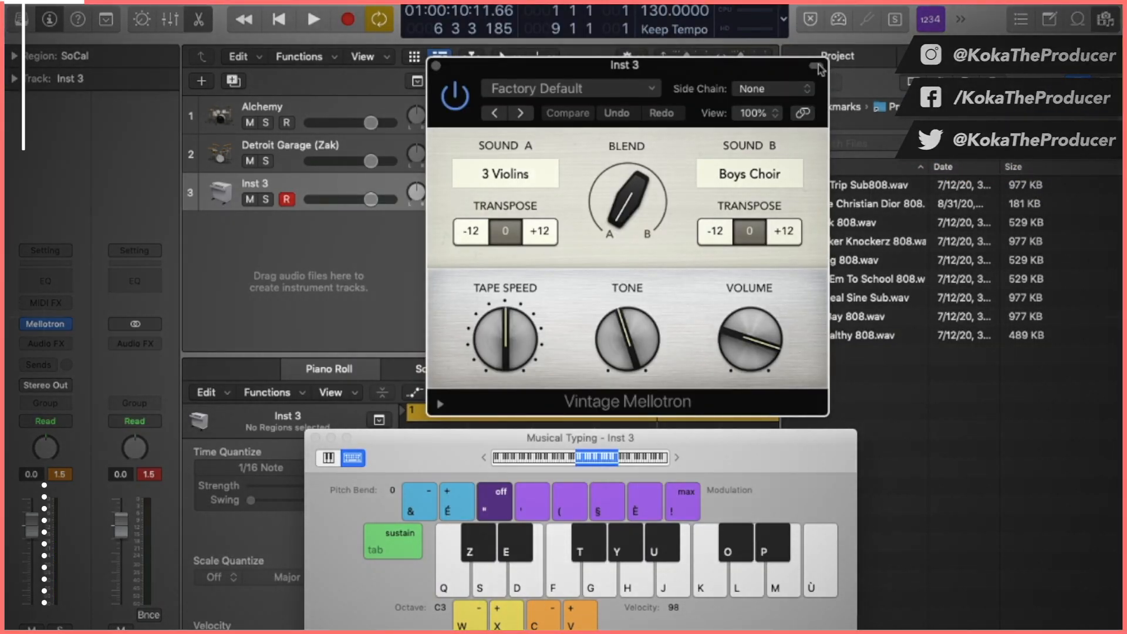
pyautogui.click(816, 67)
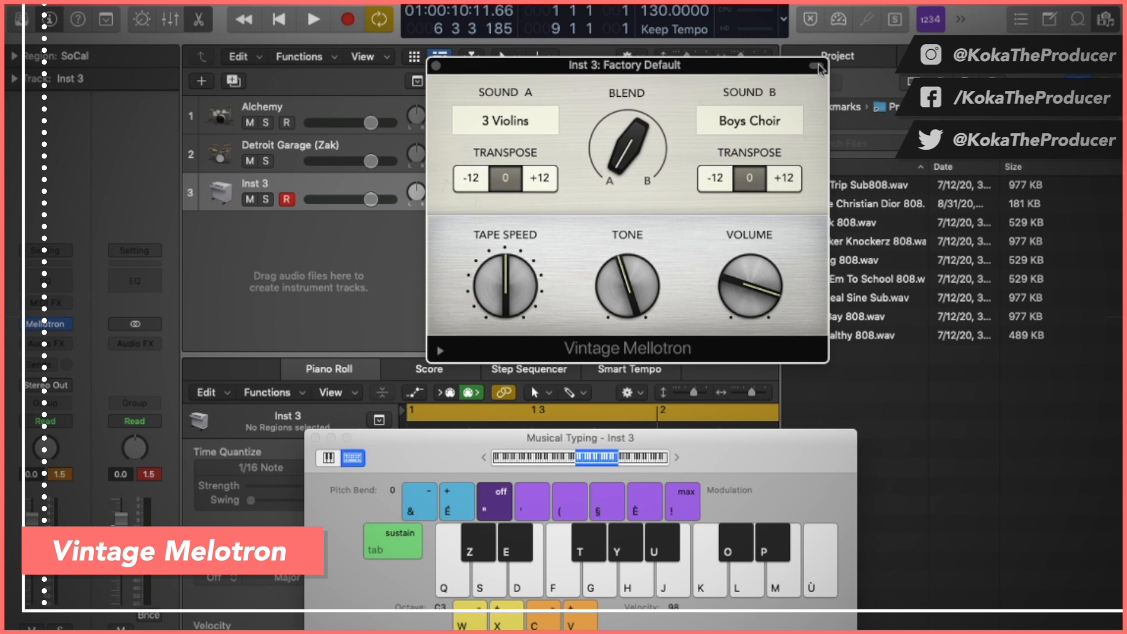
# Play chords on the Mellotron, then again one octave lower at C2.
pyautogui.press('super+k')
pyautogui.press('super+k')
pyautogui.press('h')
pyautogui.press('m')
pyautogui.press('k')
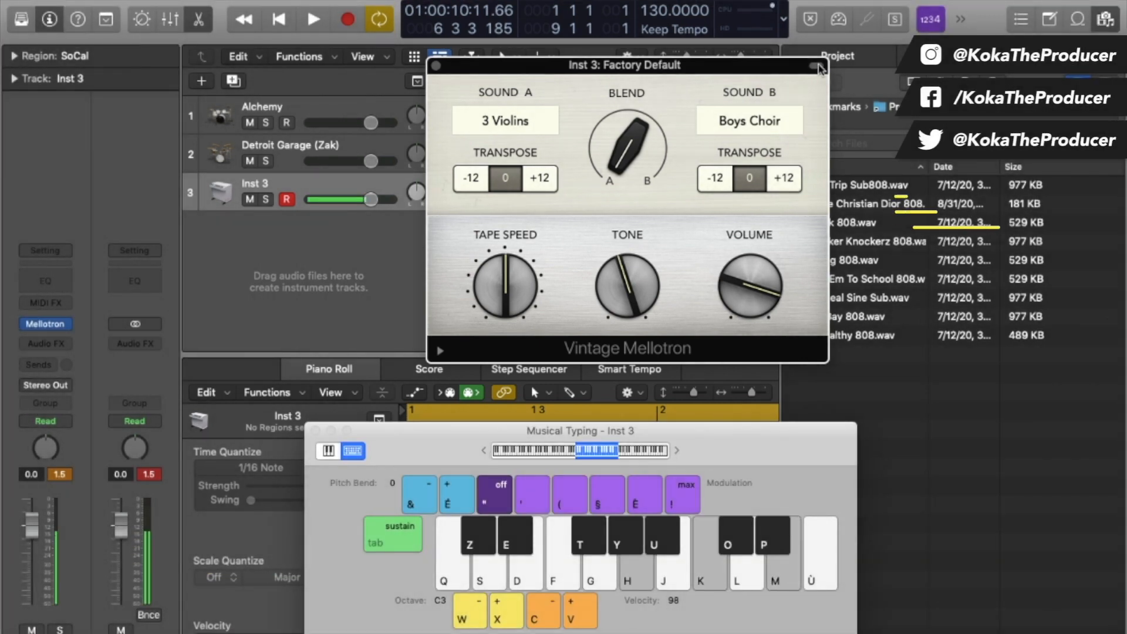
pyautogui.press('w')
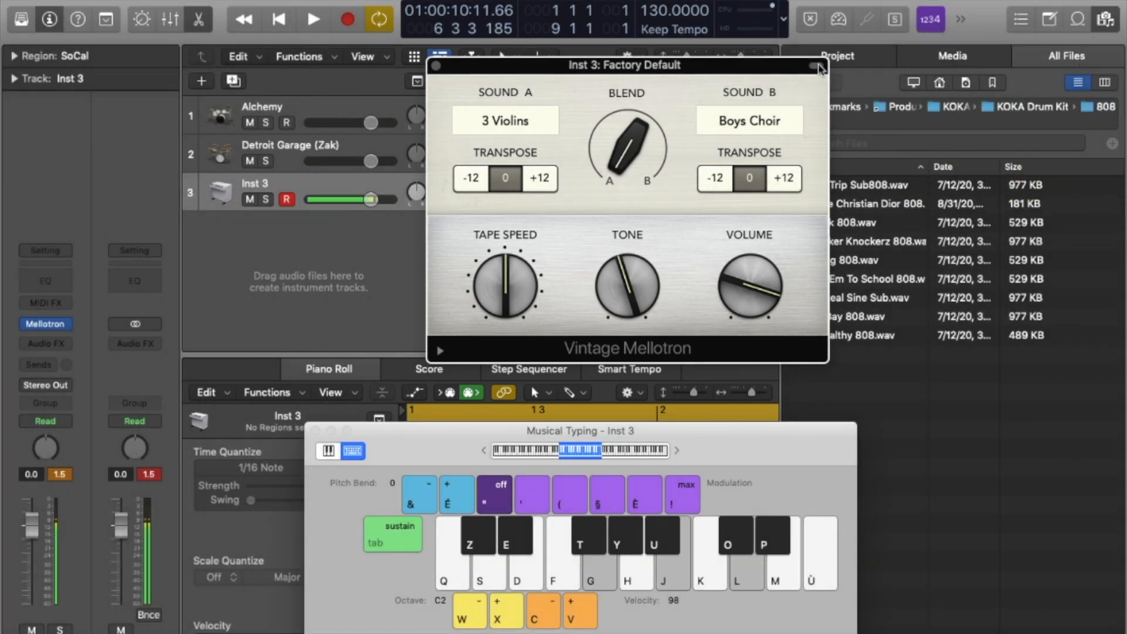
pyautogui.press('h')
pyautogui.press('k')
pyautogui.press('m')
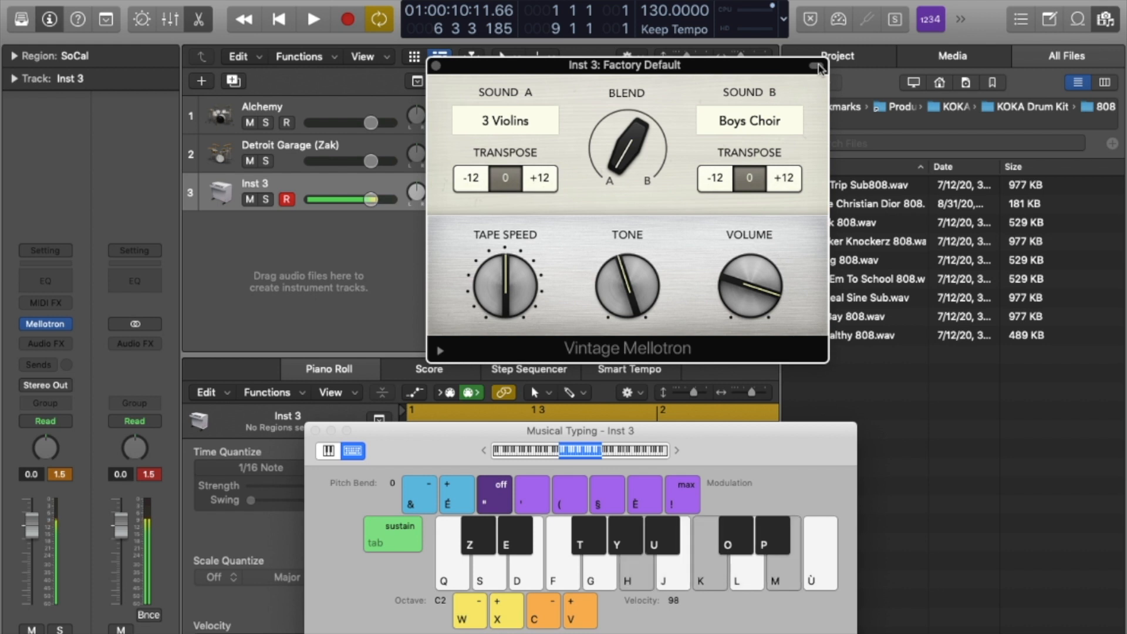
# Set the Mellotron's Sound B to Flute and play chords to hear it.
pyautogui.click(816, 66)
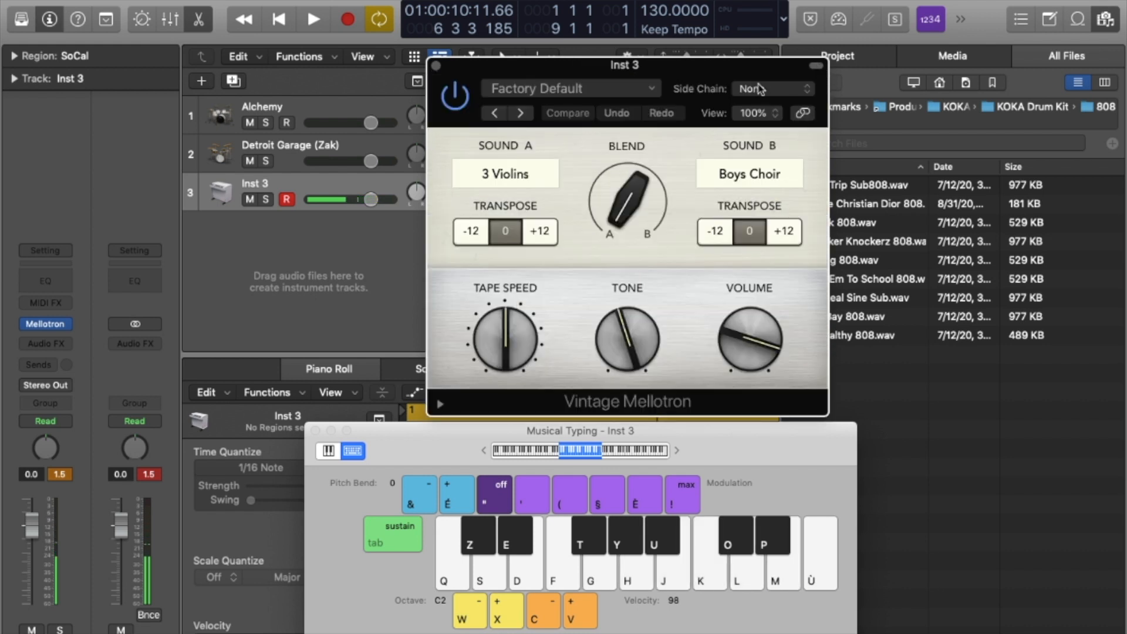
pyautogui.click(571, 93)
pyautogui.click(604, 368)
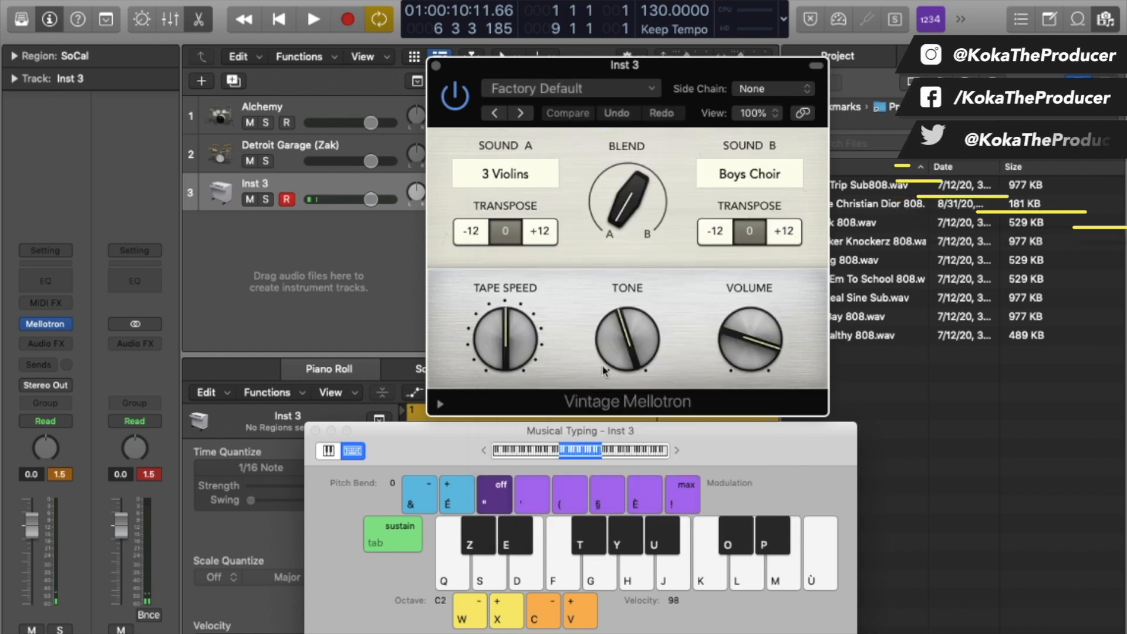
pyautogui.click(753, 176)
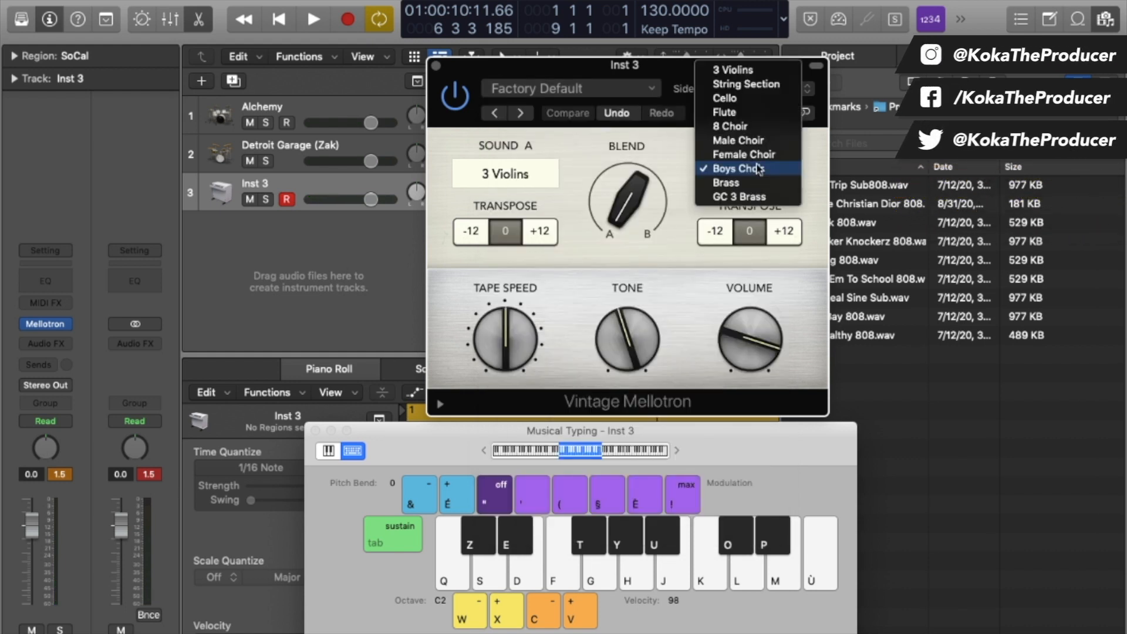
pyautogui.click(759, 112)
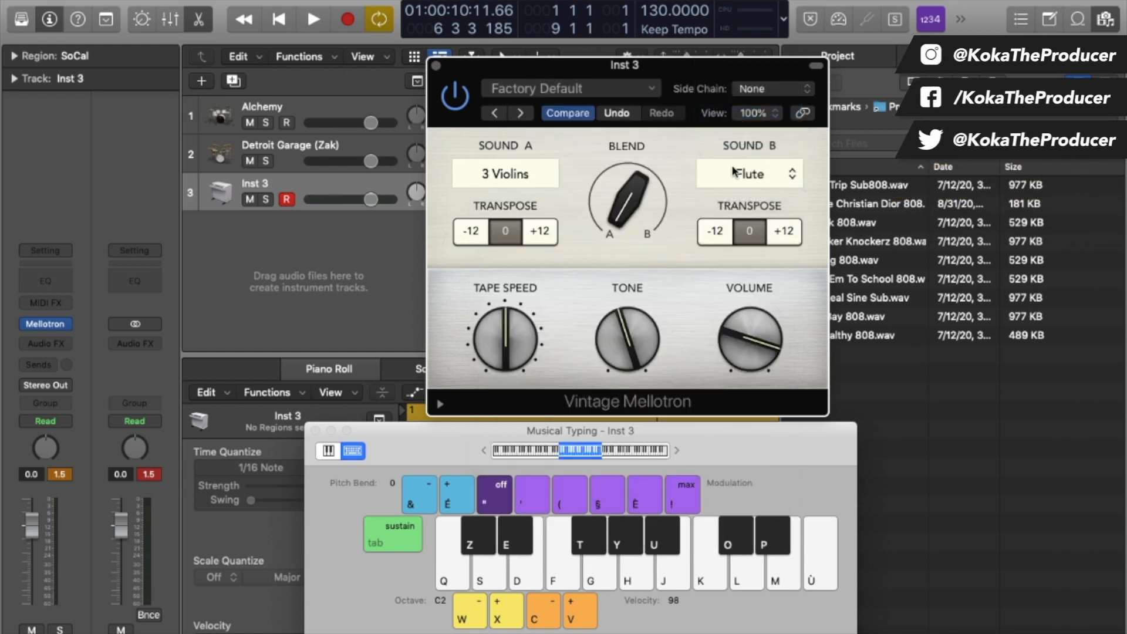
pyautogui.press('h')
pyautogui.press('m')
pyautogui.press('k')
# Set the blend to 33 and transpose Sound B up an octave (+12).
pyautogui.moveTo(627, 221); pyautogui.dragTo(614, 87)
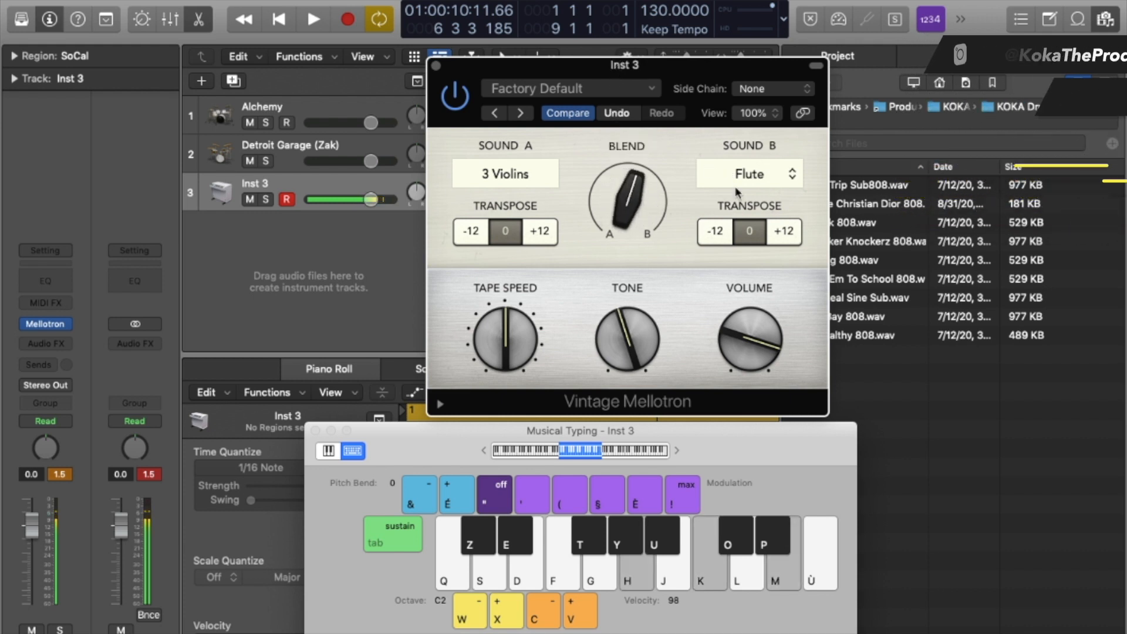
pyautogui.click(784, 231)
pyautogui.press('h')
pyautogui.press('m')
pyautogui.press('k')
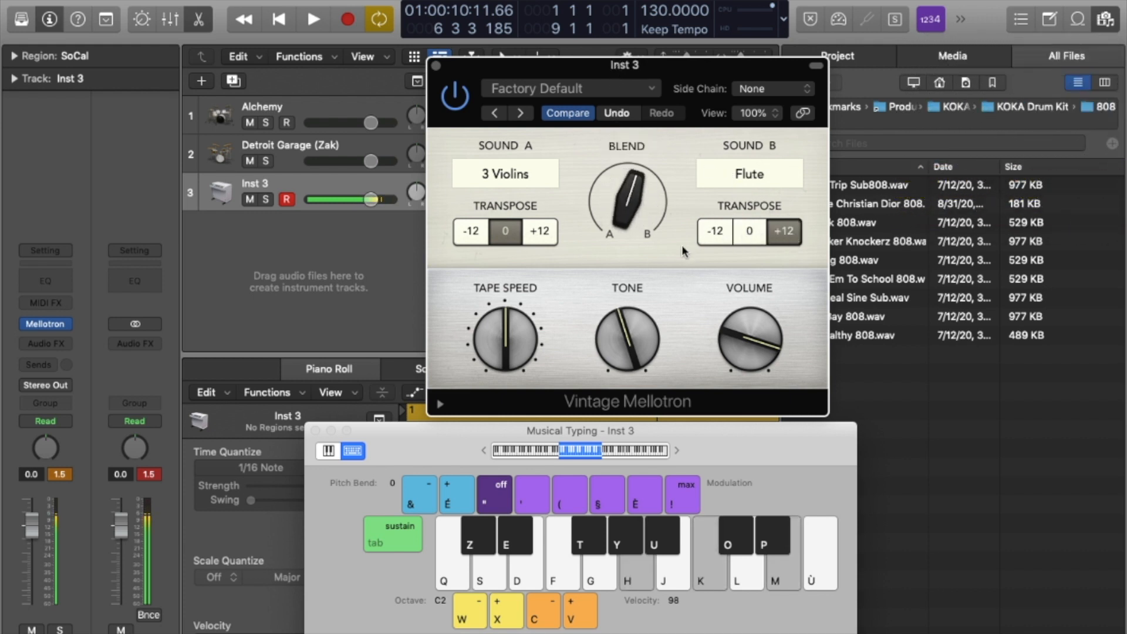
# Slow the tape speed in steps (-2, then -4) while comparing chords, and set Tone to 0.
pyautogui.moveTo(503, 352); pyautogui.dragTo(500, 420)
pyautogui.press('h')
pyautogui.press('k')
pyautogui.press('m')
pyautogui.moveTo(492, 338); pyautogui.dragTo(520, 368)
pyautogui.press('k')
pyautogui.press('m')
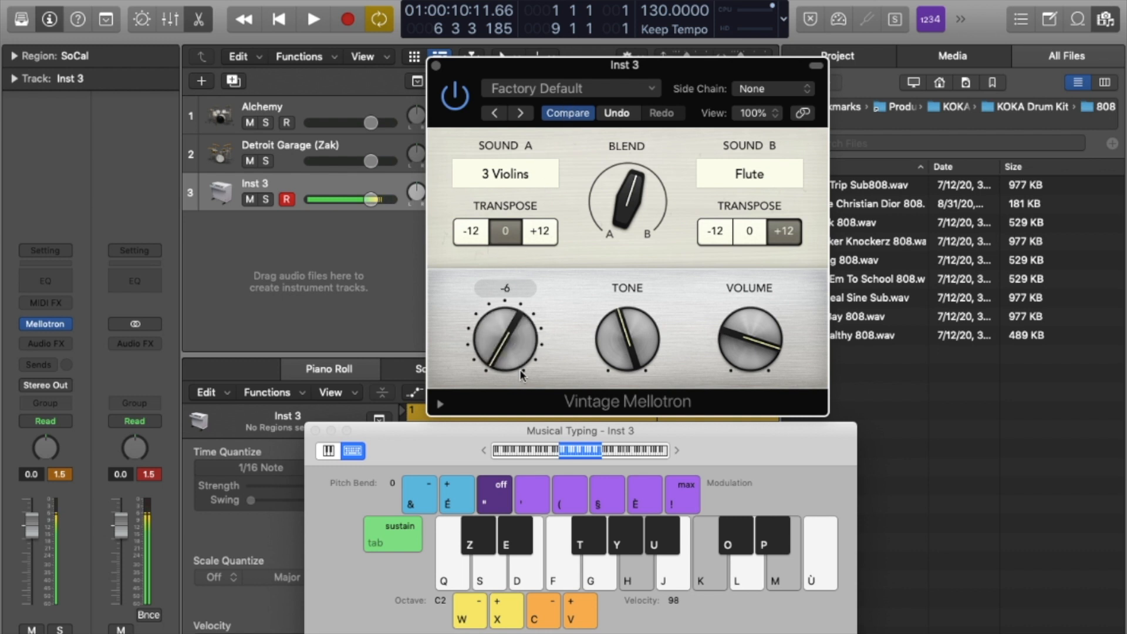
pyautogui.moveTo(604, 343); pyautogui.dragTo(614, 503)
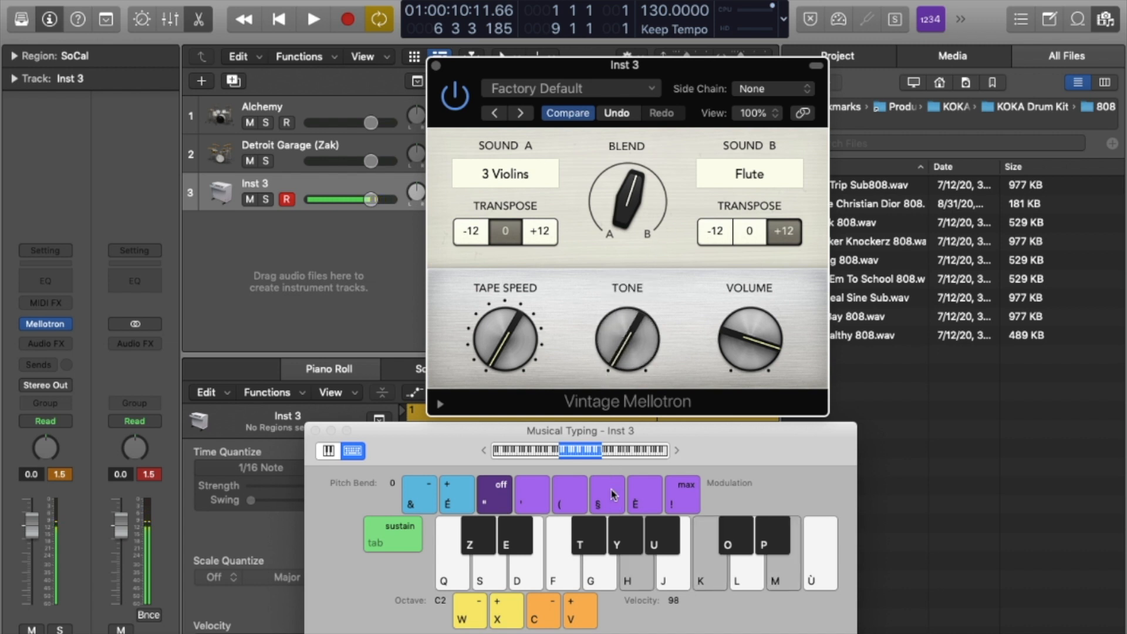
# Set Sound A to Female Choir and push the blend toward Sound B, then back.
pyautogui.click(502, 175)
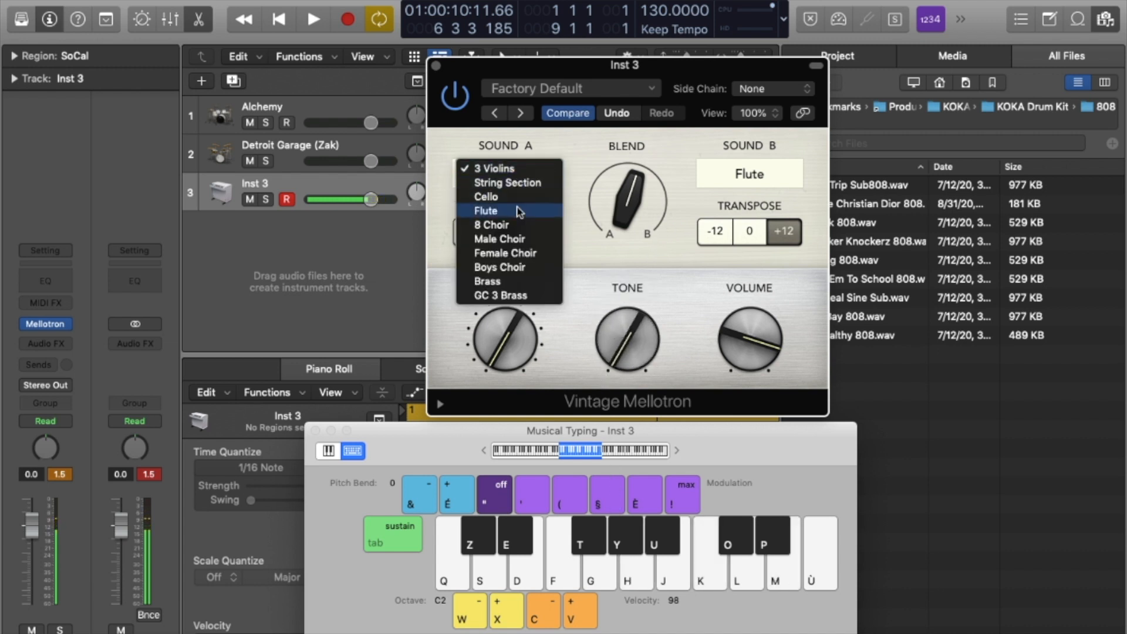
pyautogui.click(518, 254)
pyautogui.moveTo(627, 199)
pyautogui.mouseDown()
pyautogui.moveTo(618, 110)
pyautogui.moveTo(639, 210)
pyautogui.mouseUp()
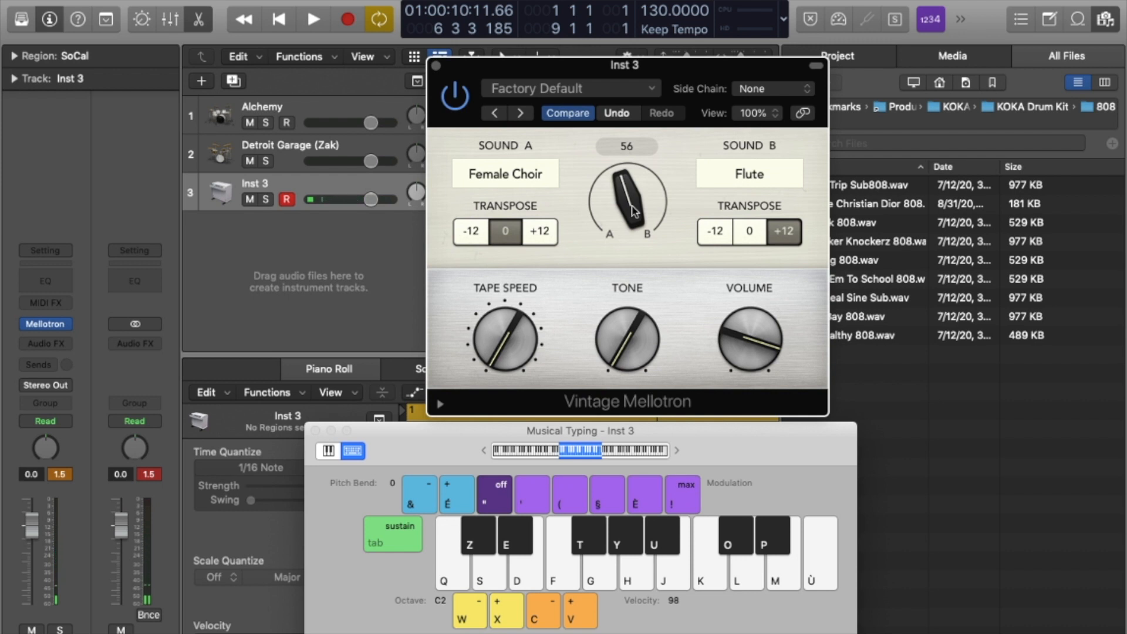
pyautogui.moveTo(634, 211); pyautogui.dragTo(632, 234)
# Balance choir against flute while playing chords, settling the blend near 80, then close Musical Typing.
pyautogui.hotkey('k', 'm')
pyautogui.moveTo(627, 194); pyautogui.dragTo(650, 0)
pyautogui.moveTo(633, 201); pyautogui.dragTo(645, 134)
pyautogui.press('h')
pyautogui.hotkey('k', 'm')
pyautogui.hotkey('k', 'm')
pyautogui.moveTo(629, 176); pyautogui.dragTo(615, 296)
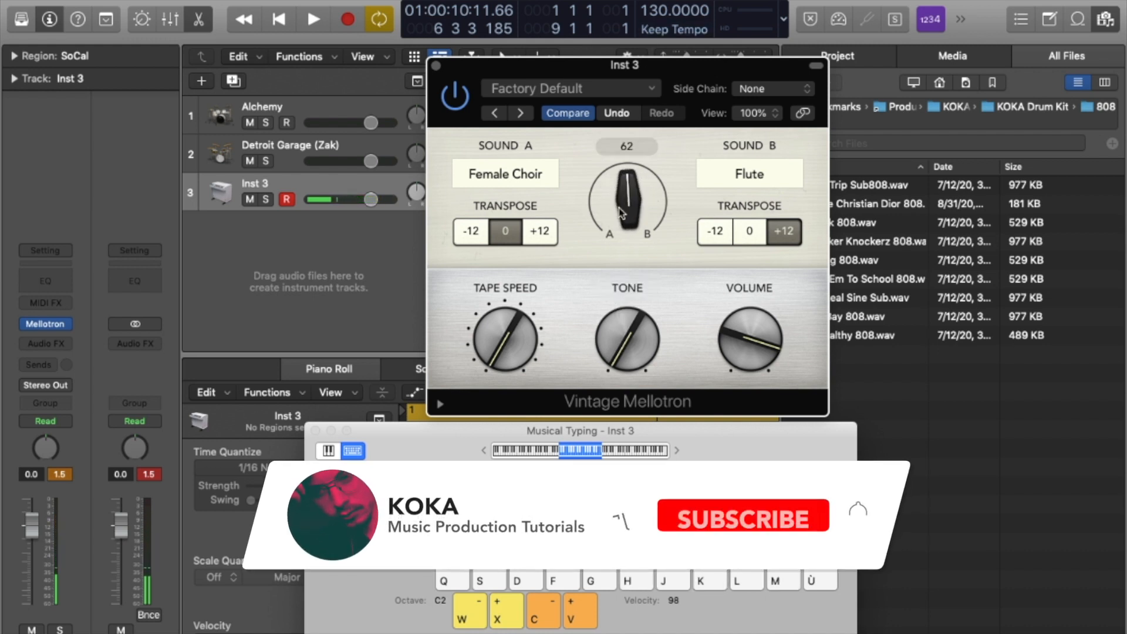
pyautogui.press('h')
pyautogui.press('k')
pyautogui.press('m')
pyautogui.moveTo(621, 213); pyautogui.dragTo(615, 190)
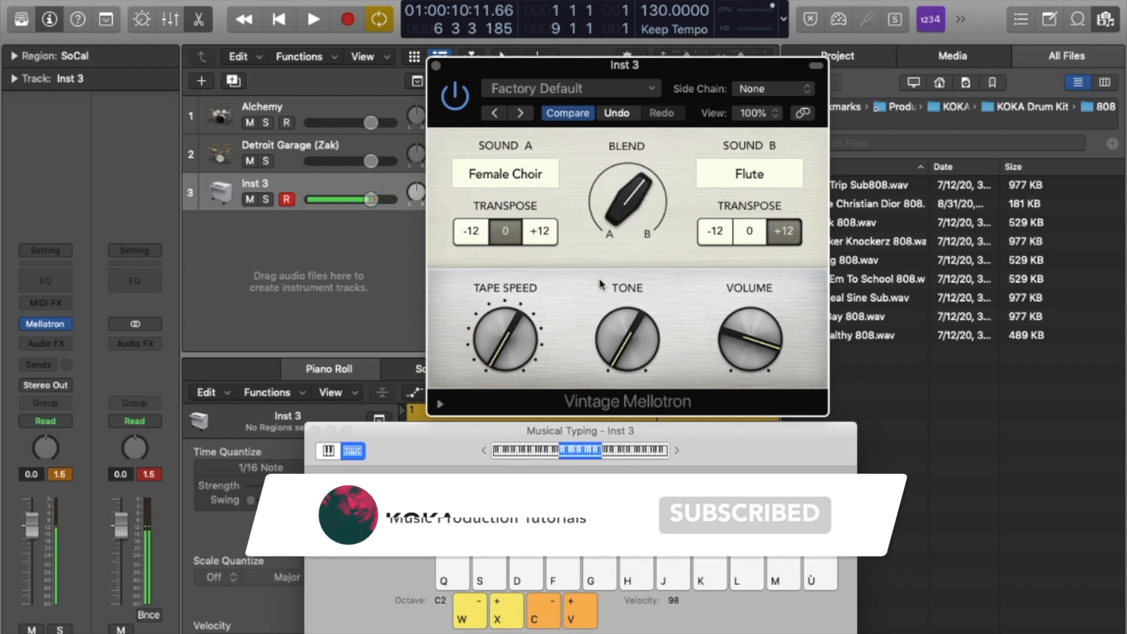
pyautogui.click(315, 430)
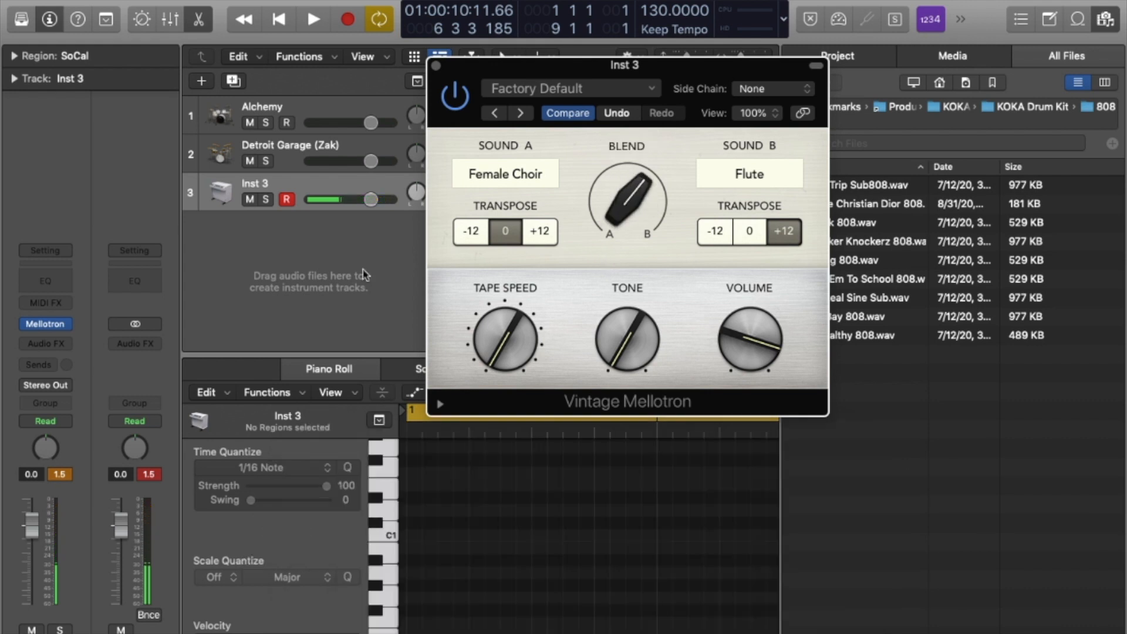
# Close the Vintage Mellotron window and dismiss Inst 3's Audio FX menu without adding a plug-in.
pyautogui.click(436, 65)
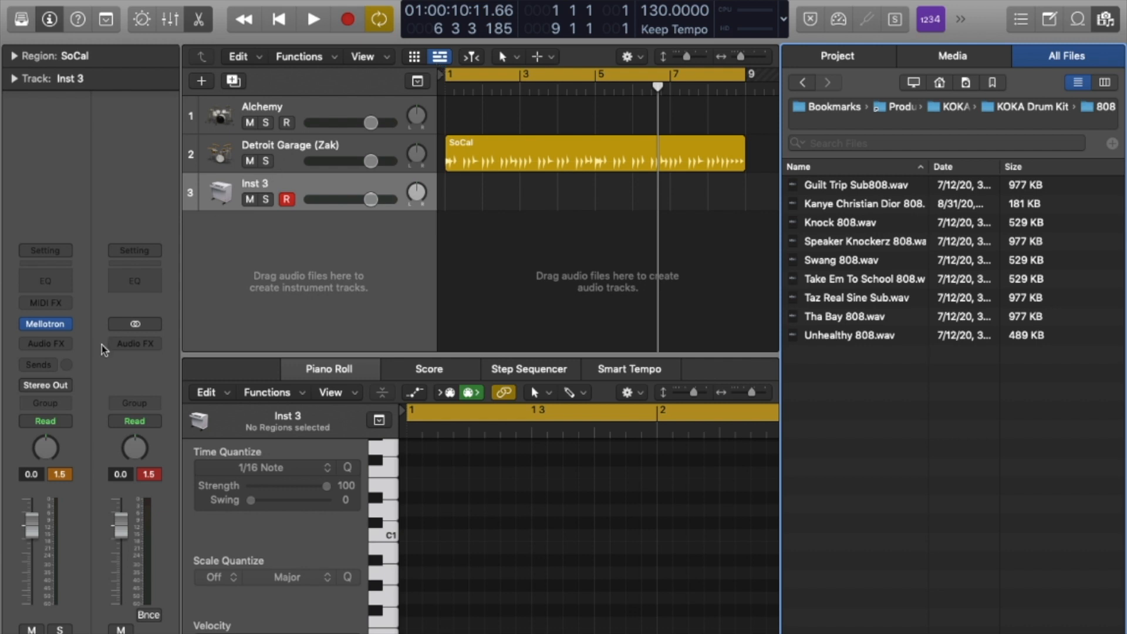
pyautogui.click(56, 346)
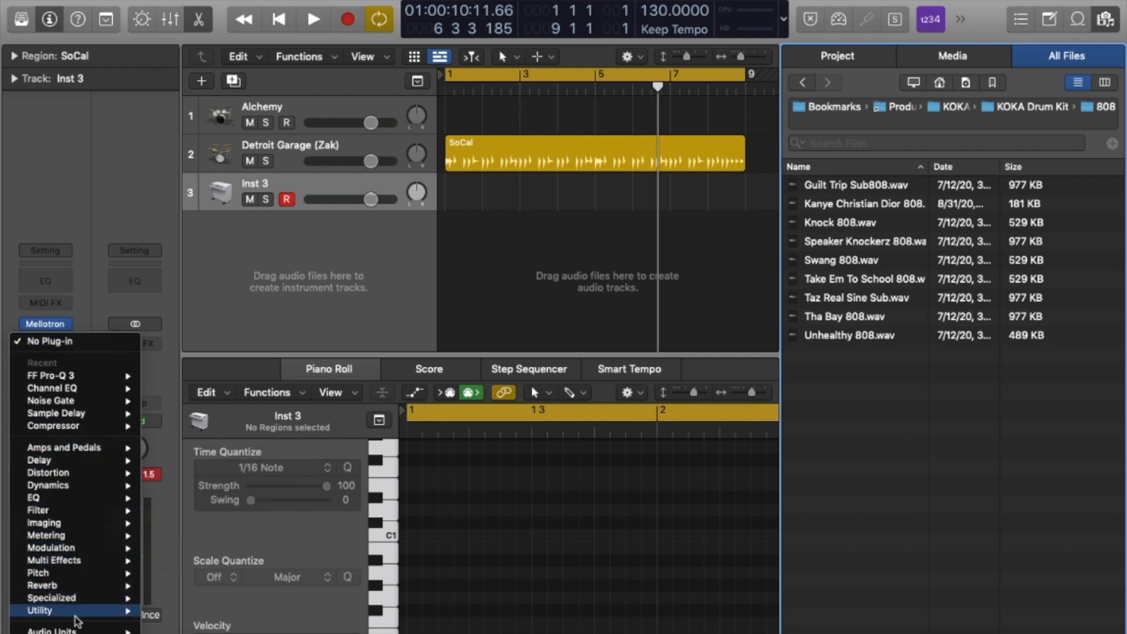
pyautogui.click(91, 173)
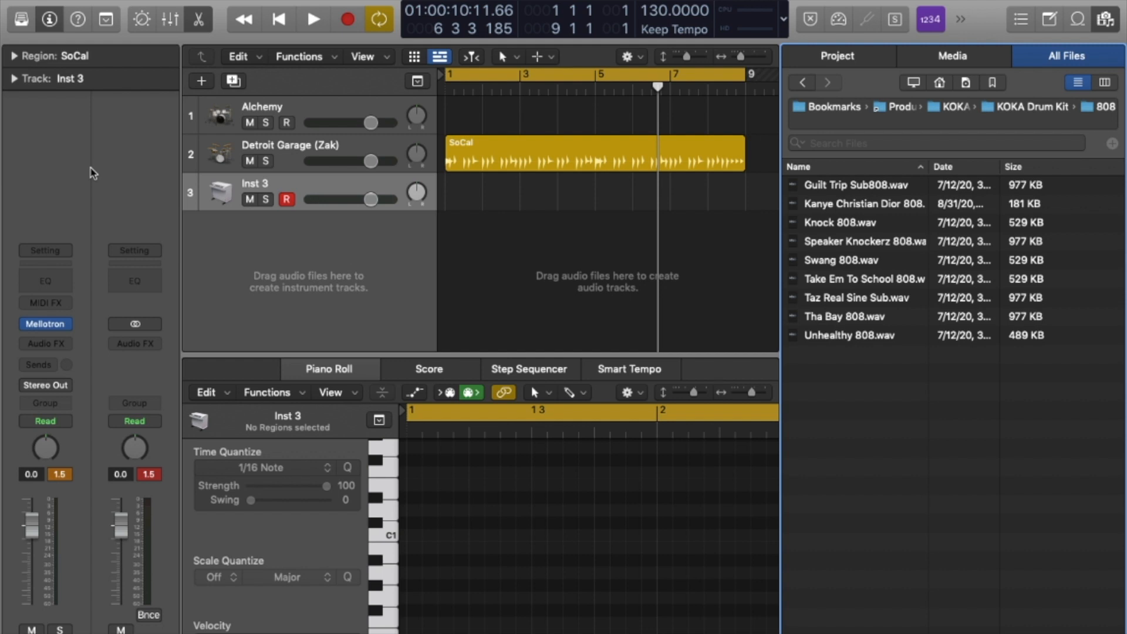